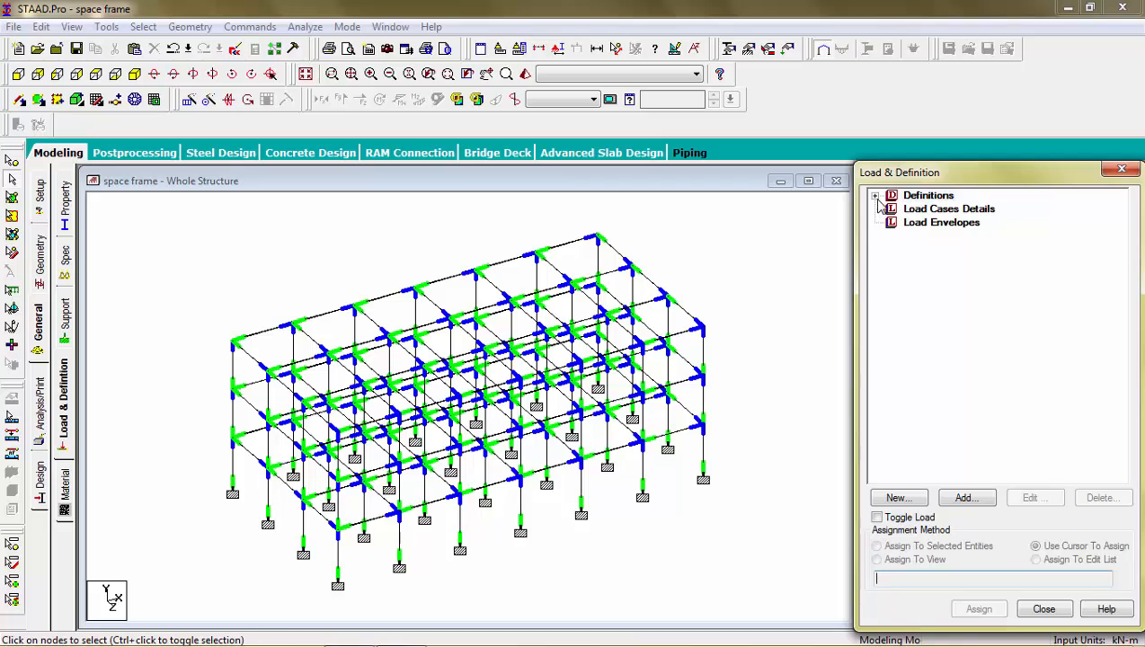
# Step: Add primary load case 1 with loading type Dead and the title DEAD LOAD
pyautogui.click(897, 214)
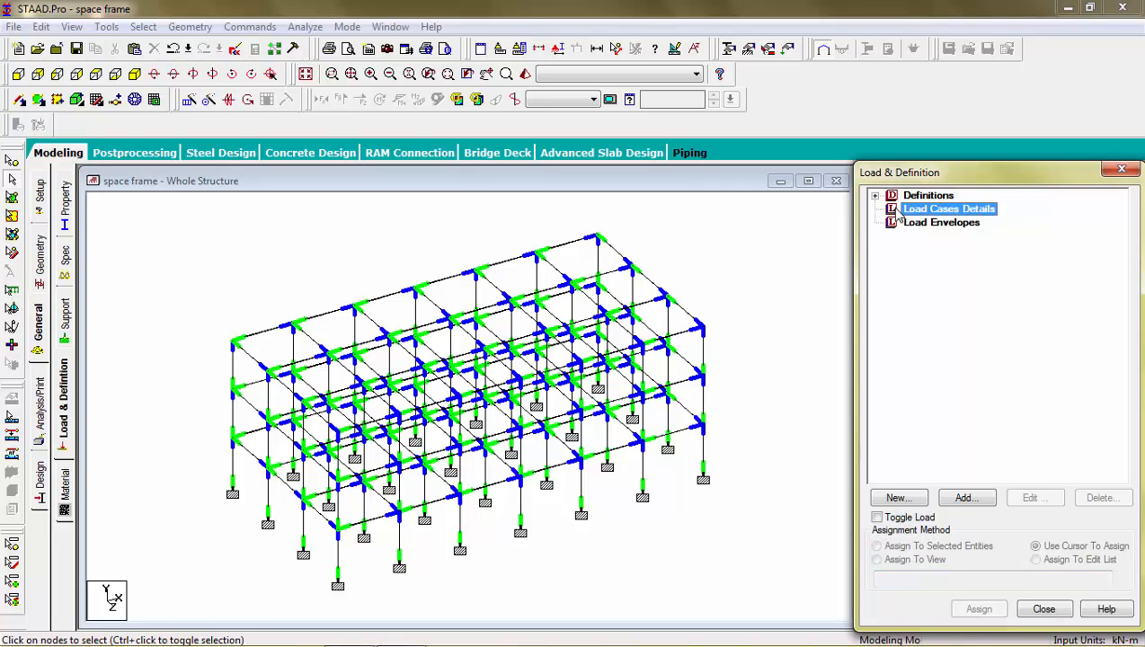
pyautogui.click(948, 502)
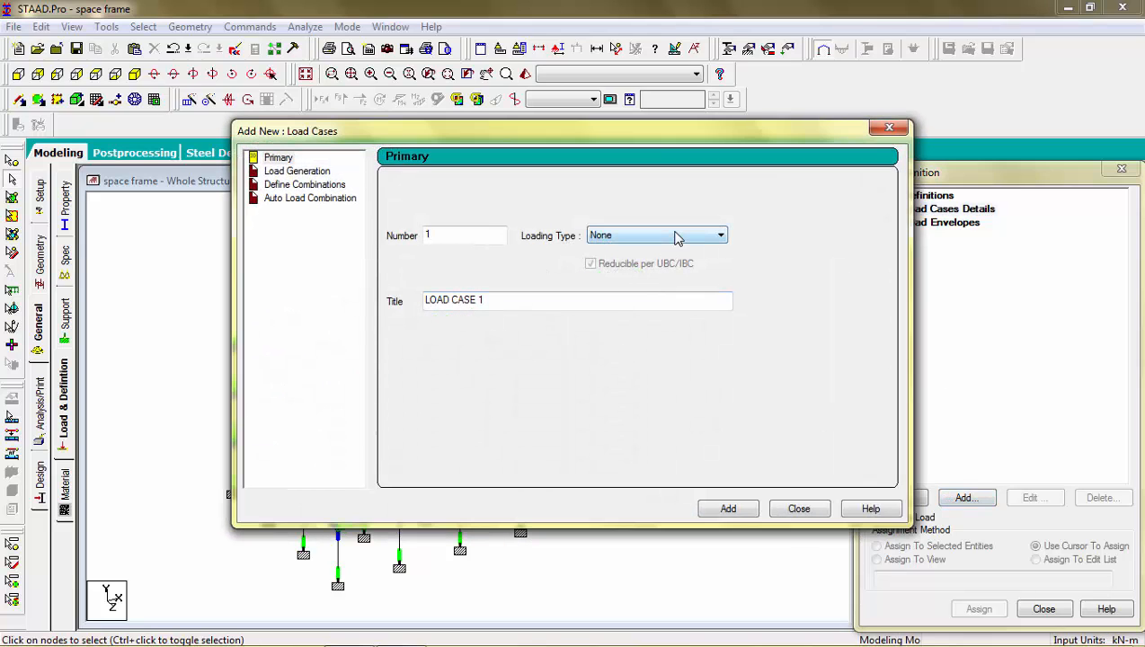
pyautogui.click(281, 160)
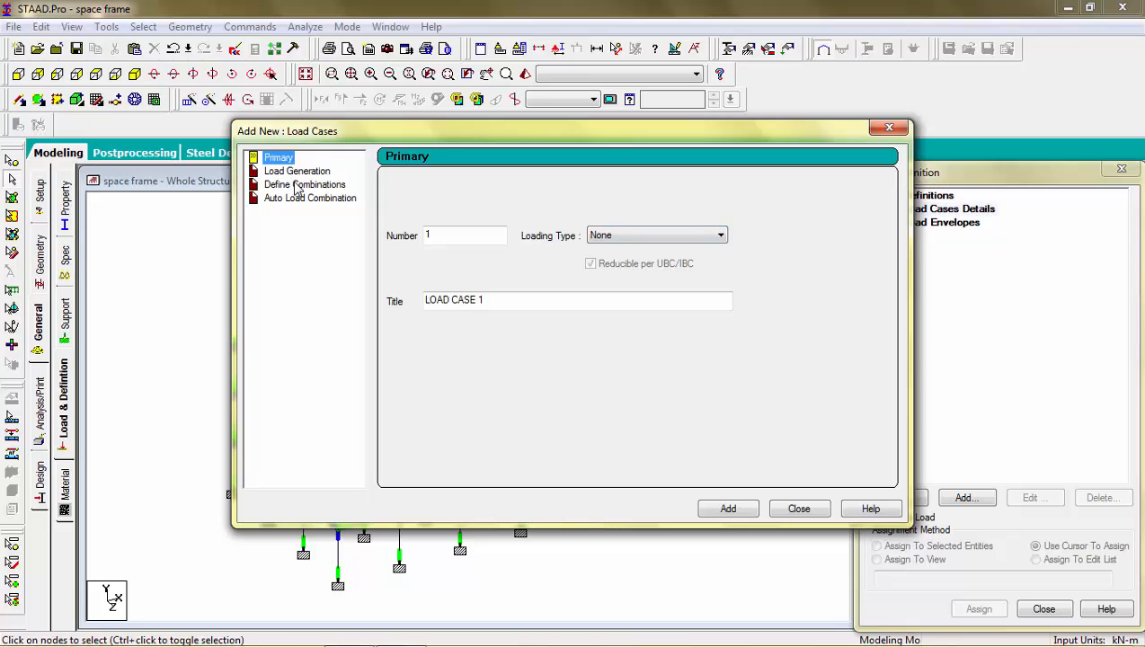
pyautogui.click(298, 187)
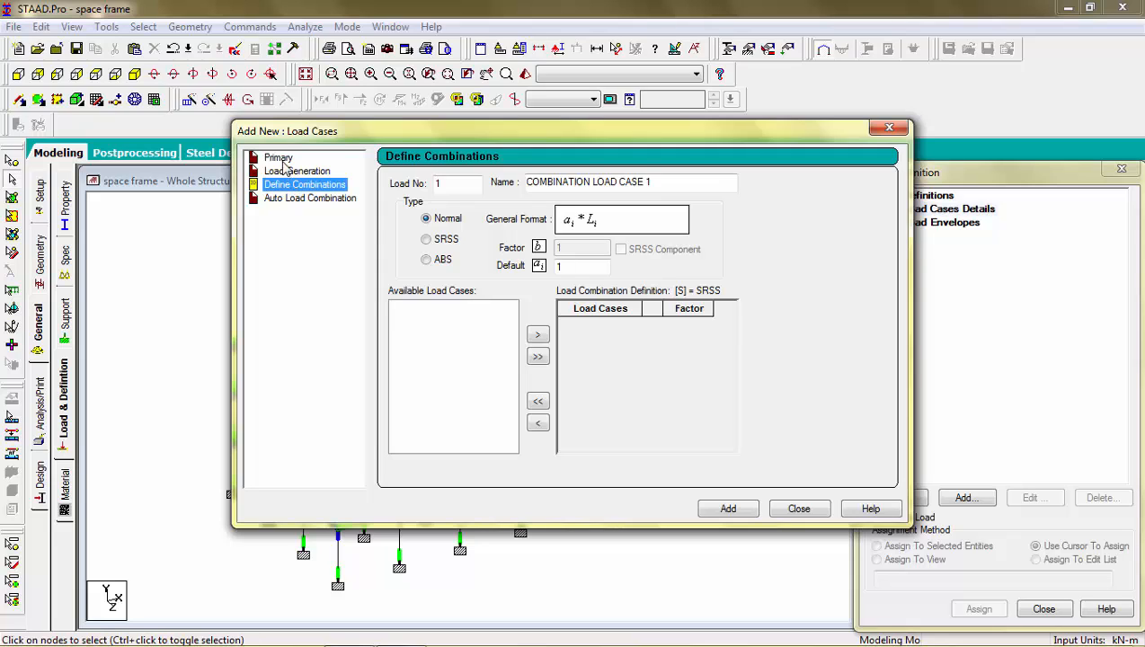
pyautogui.click(280, 160)
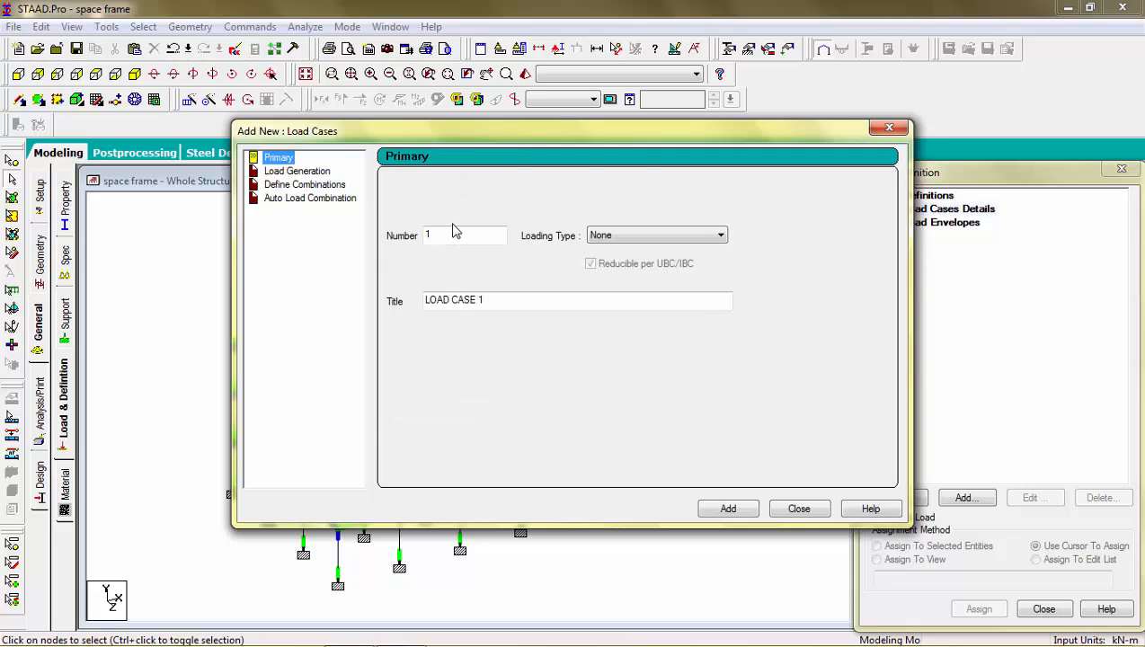
pyautogui.click(656, 238)
pyautogui.click(647, 252)
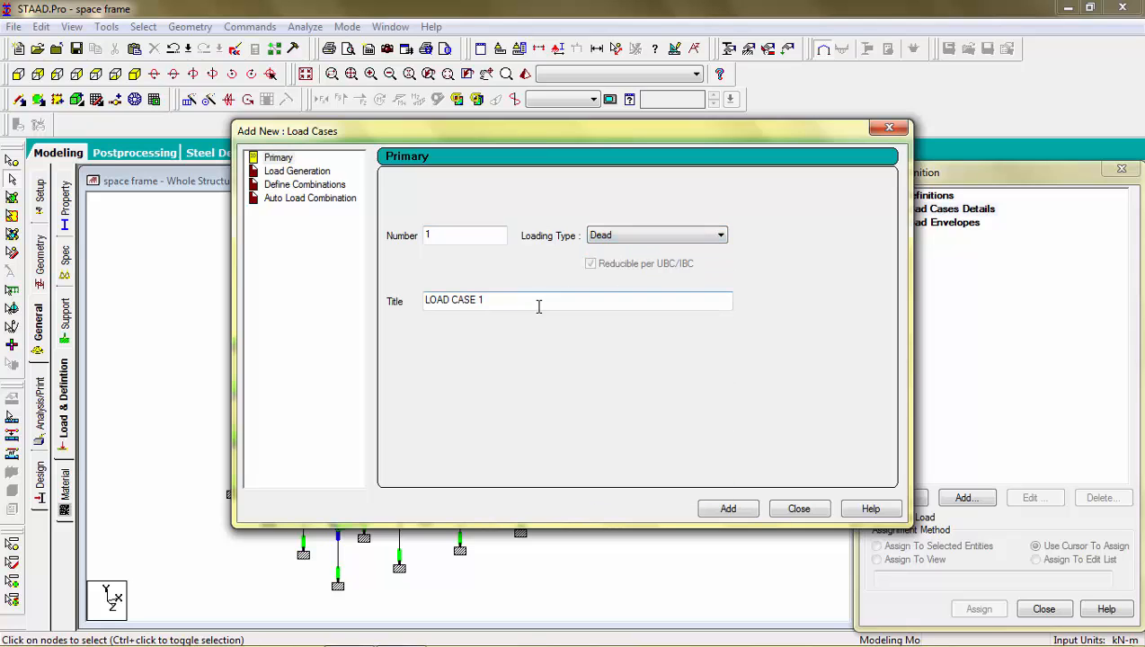
pyautogui.moveTo(540, 304); pyautogui.dragTo(327, 284)
pyautogui.write('D')
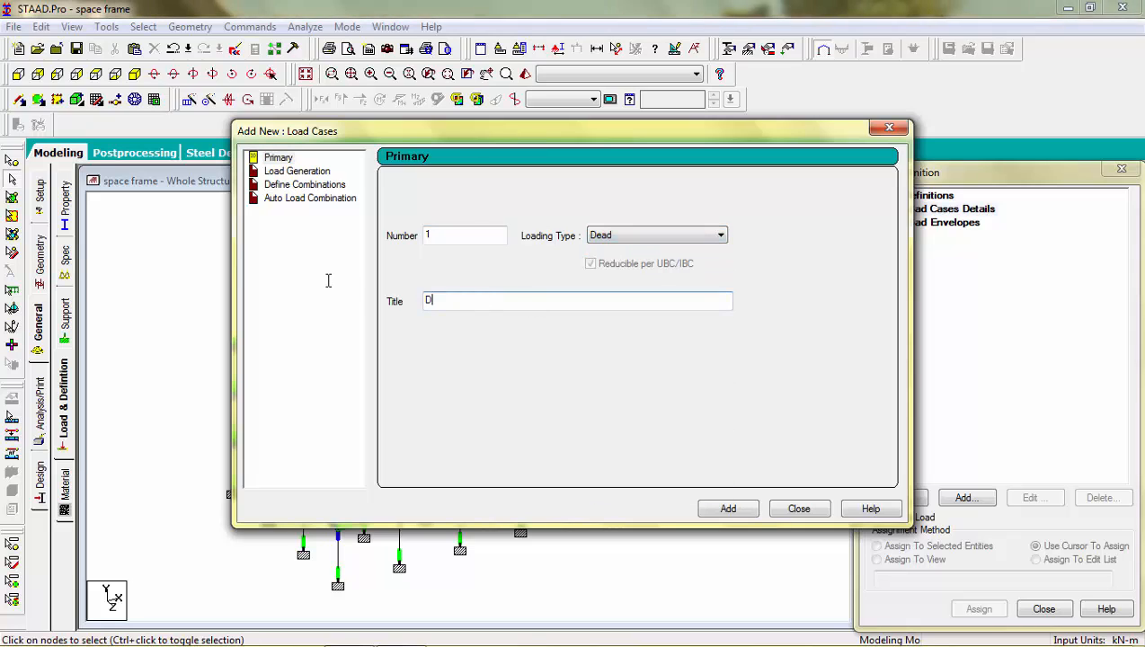
pyautogui.write('EAD LOAD')
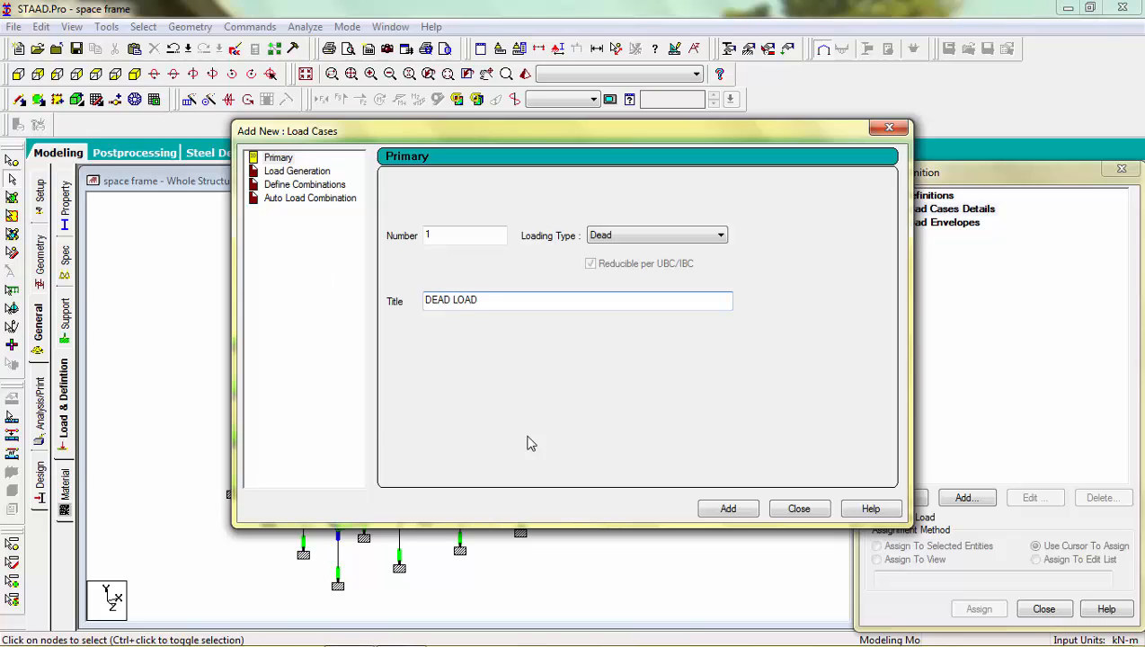
pyautogui.click(719, 510)
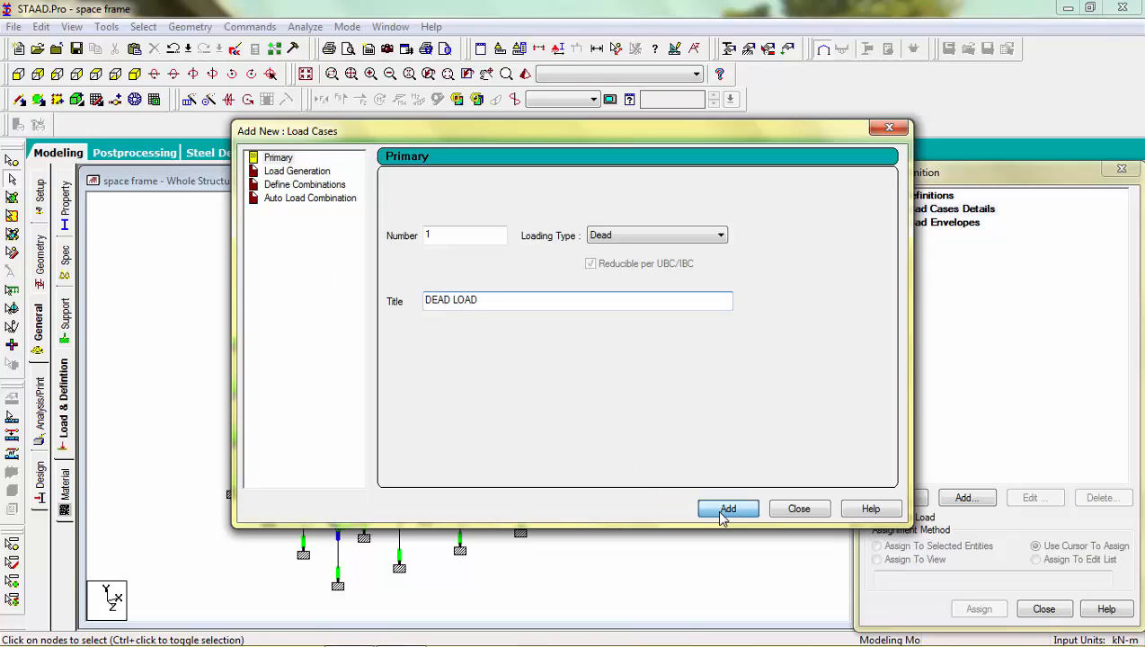
# Step: Add primary load case 2 titled LIVE LOAD with loading type Live, and finish adding load cases
pyautogui.click(511, 300)
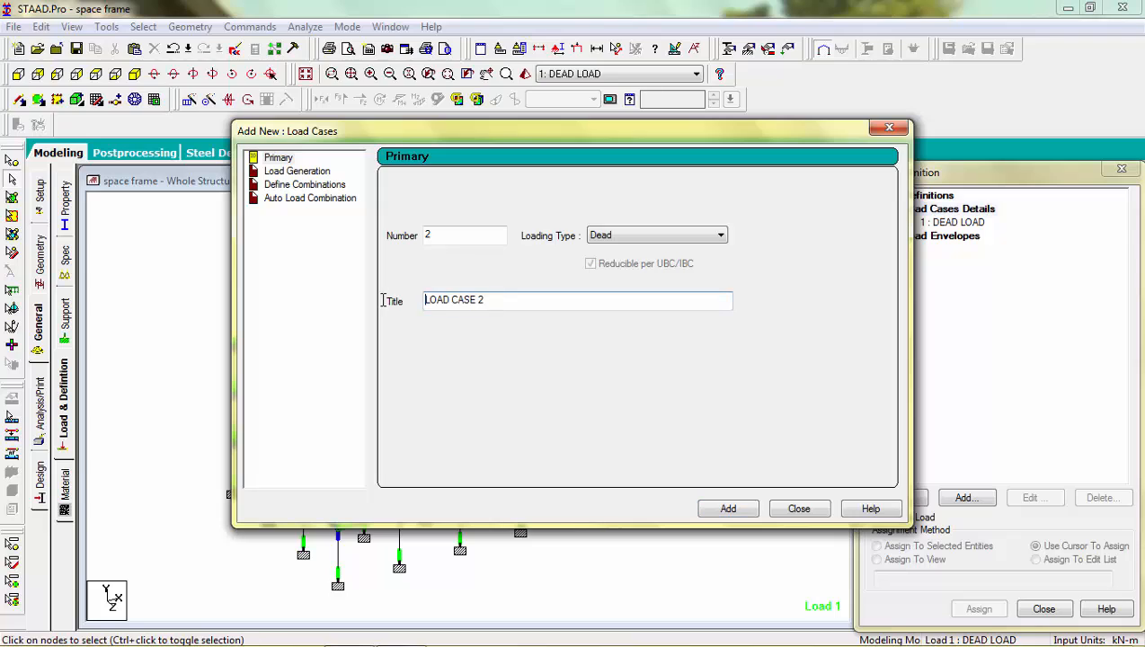
pyautogui.moveTo(513, 300); pyautogui.dragTo(369, 309)
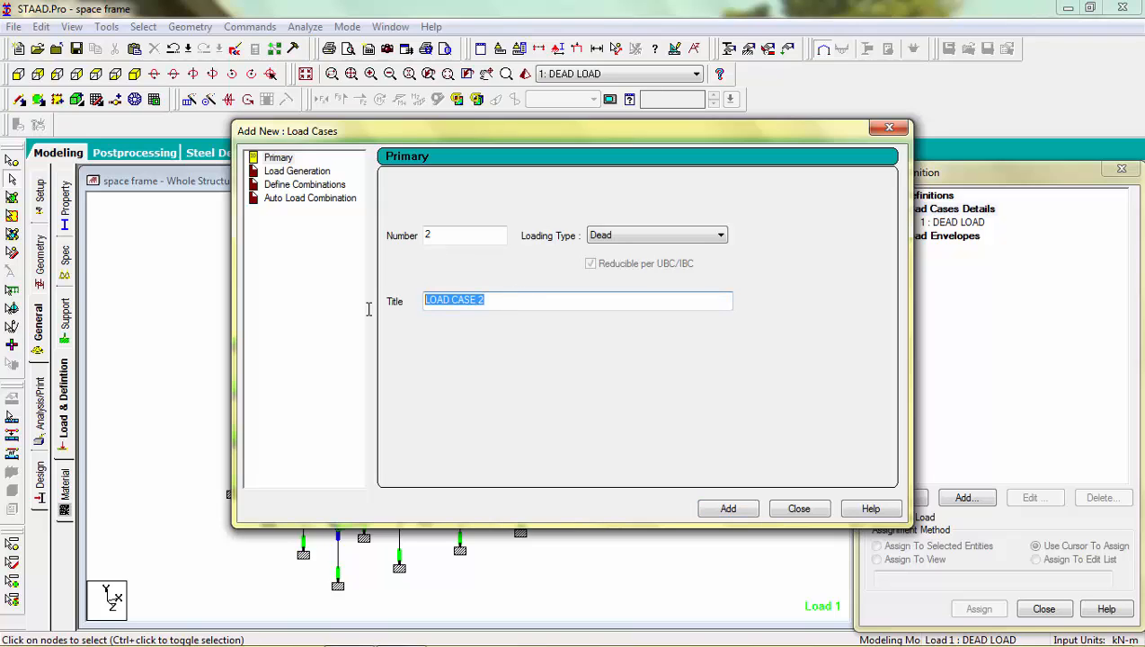
pyautogui.write('LIV')
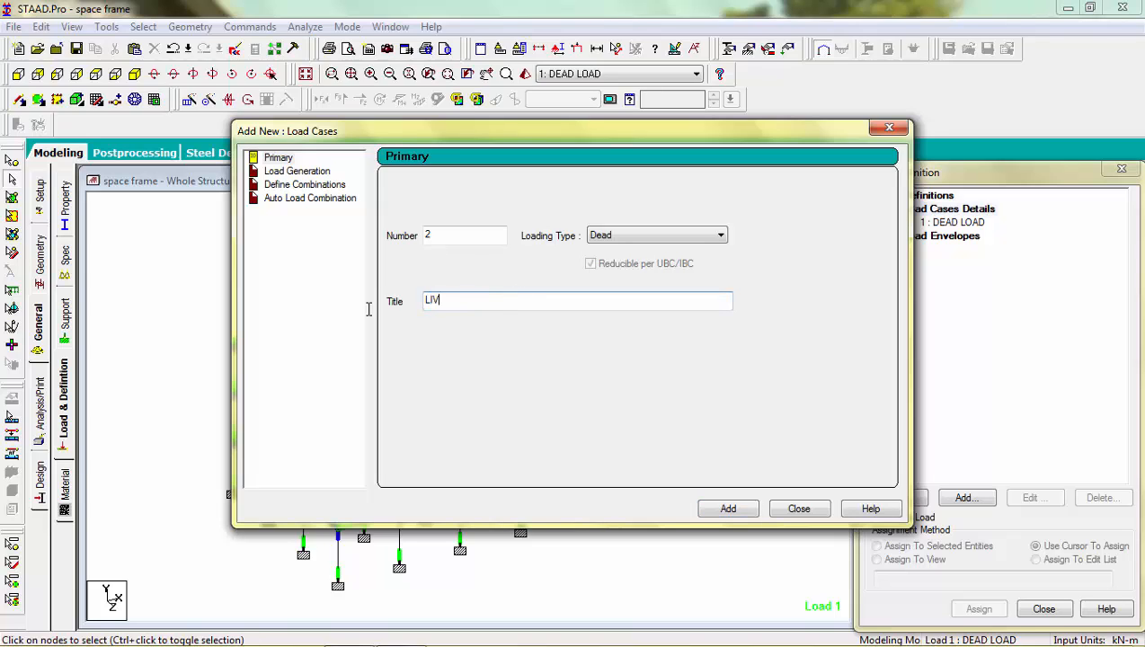
pyautogui.write('E LOAD')
pyautogui.click(617, 245)
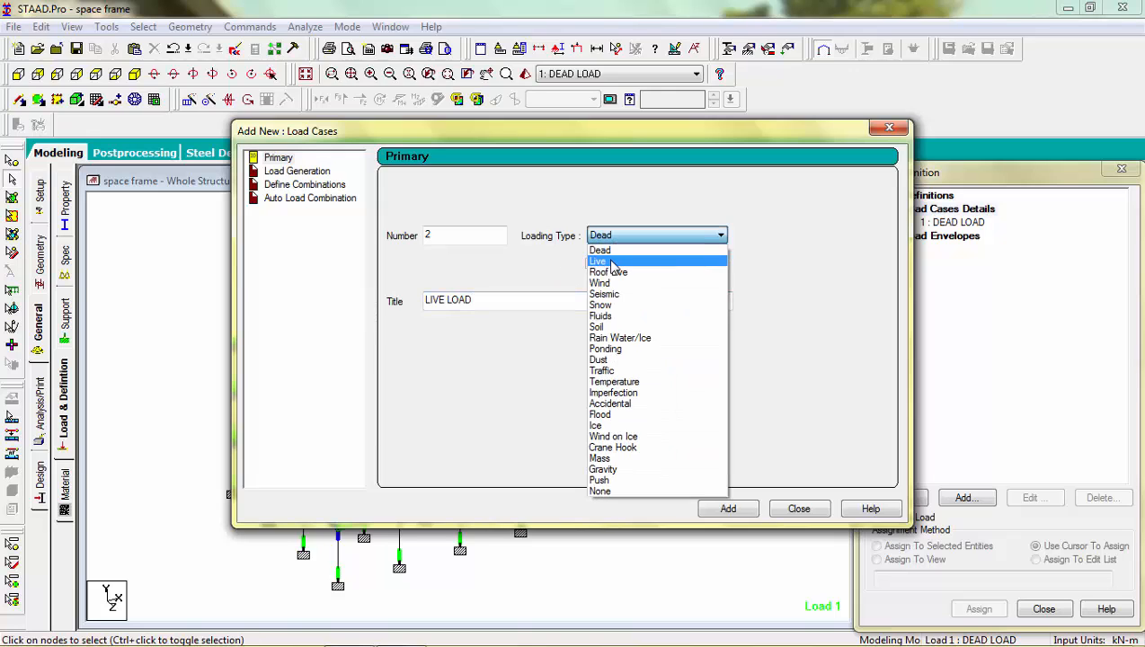
pyautogui.click(612, 261)
pyautogui.click(710, 508)
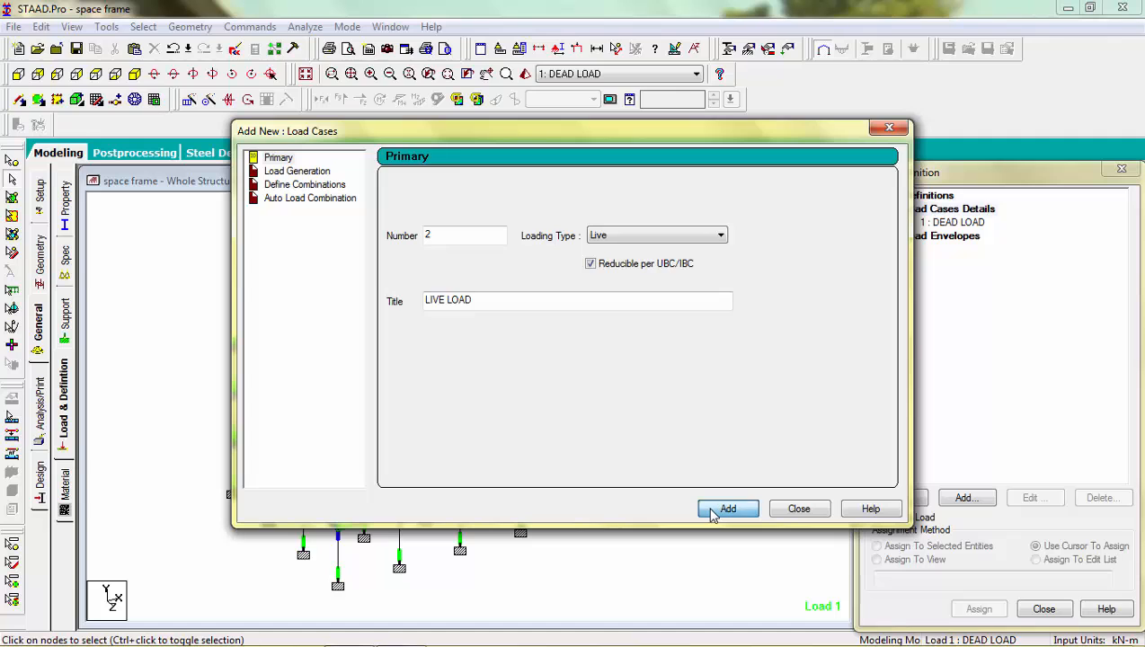
pyautogui.click(799, 509)
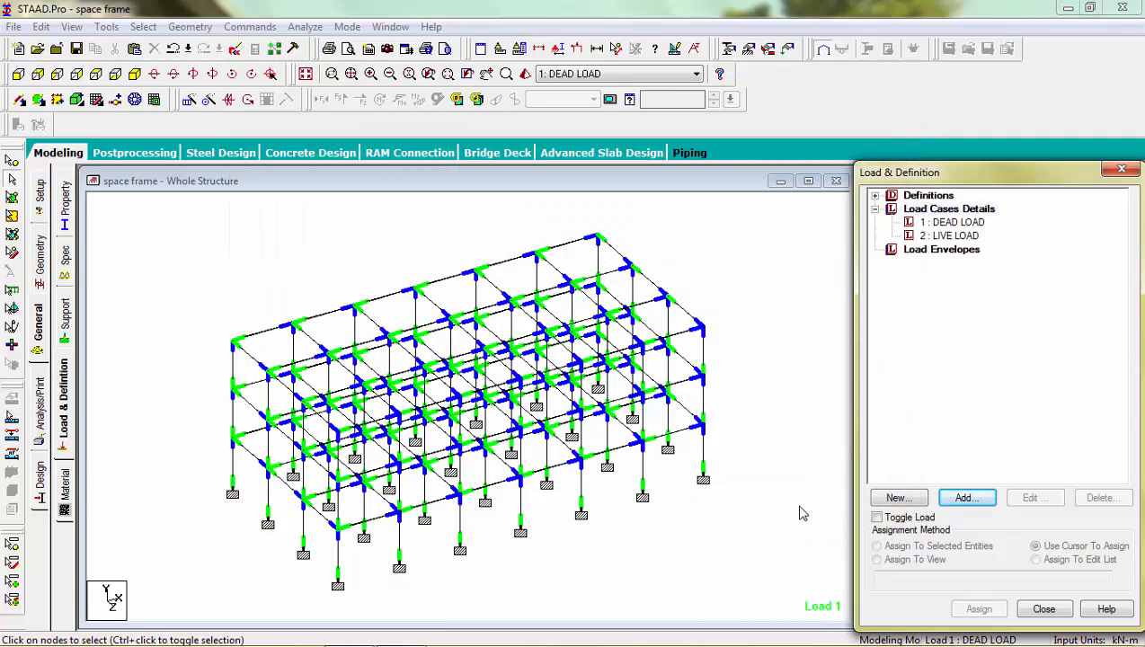
# Step: Add a selfweight load in the Y direction with factor -1 to the DEAD LOAD case
pyautogui.click(959, 393)
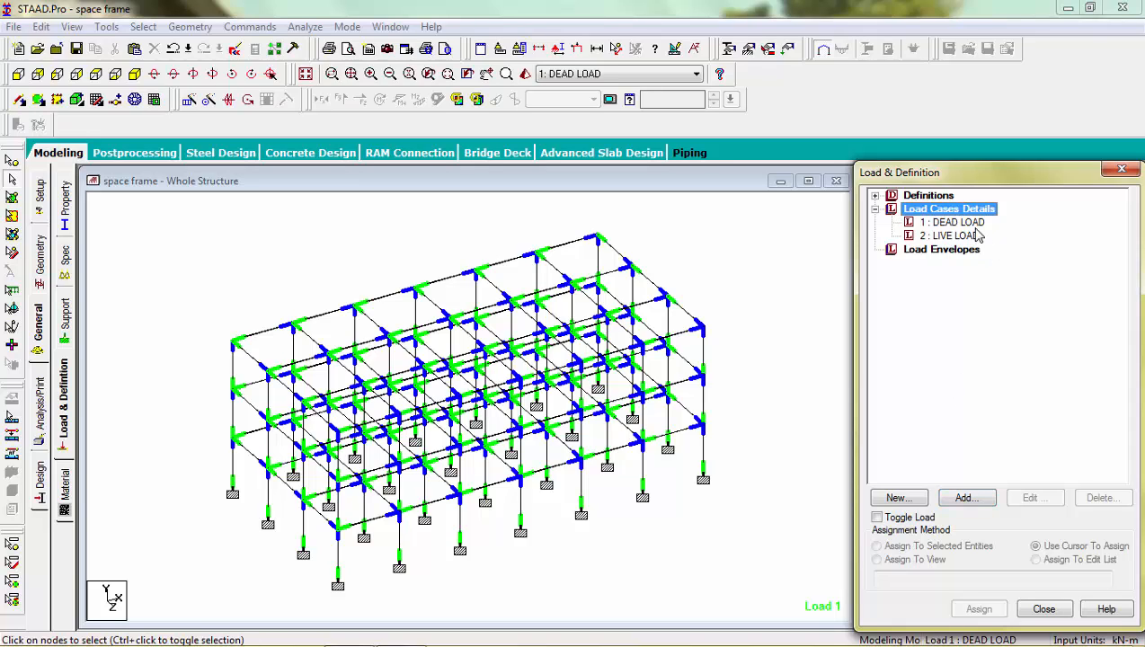
pyautogui.press('Down')
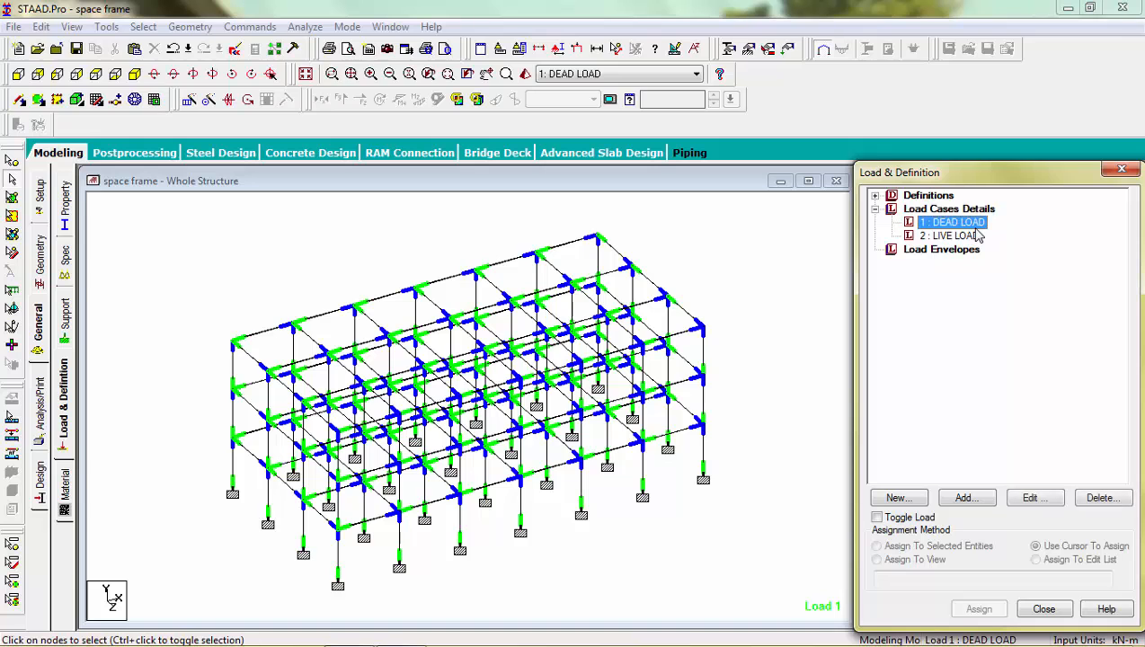
pyautogui.click(964, 500)
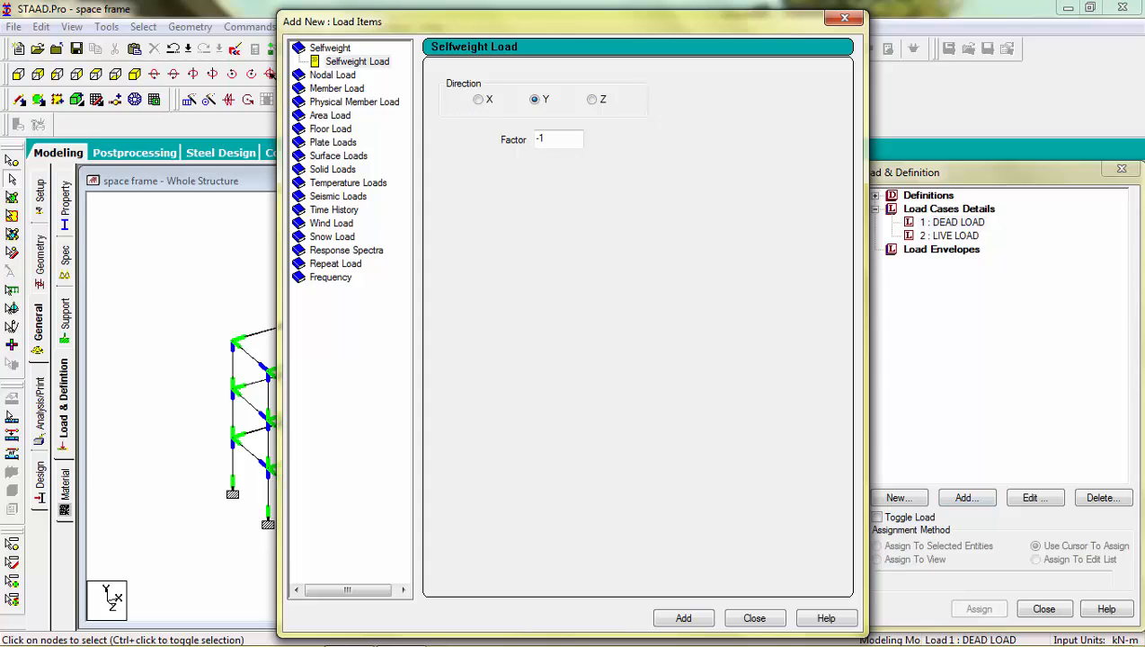
pyautogui.click(685, 618)
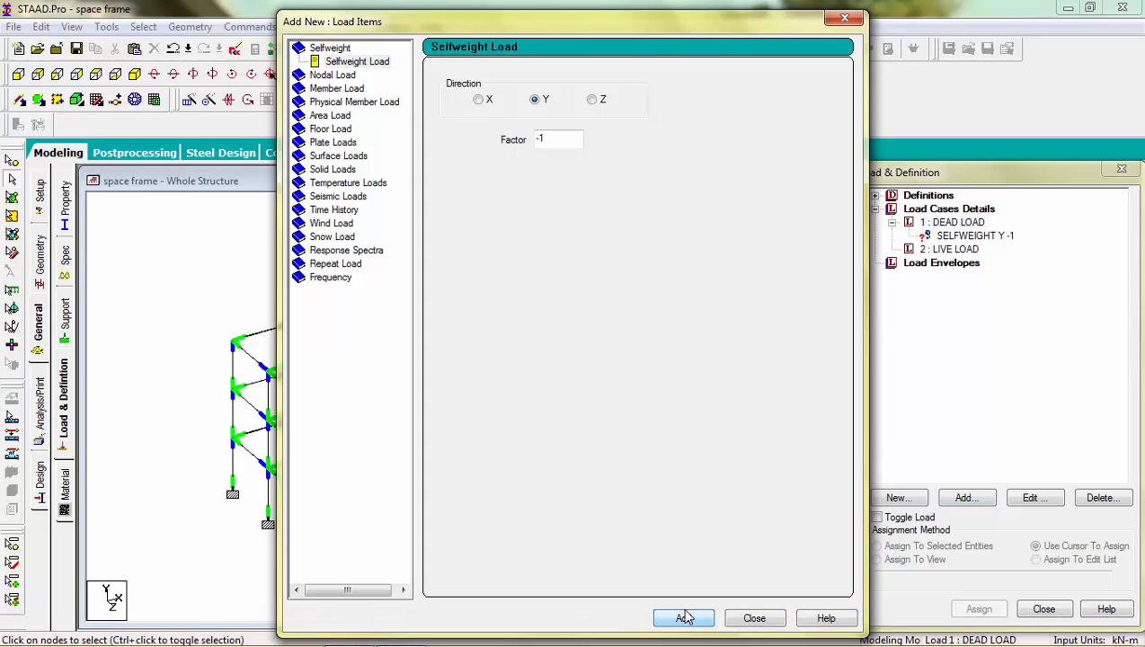
# Step: Add a uniform member force of 7.2 kN/m in the GY direction to the dead load case
pyautogui.click(356, 89)
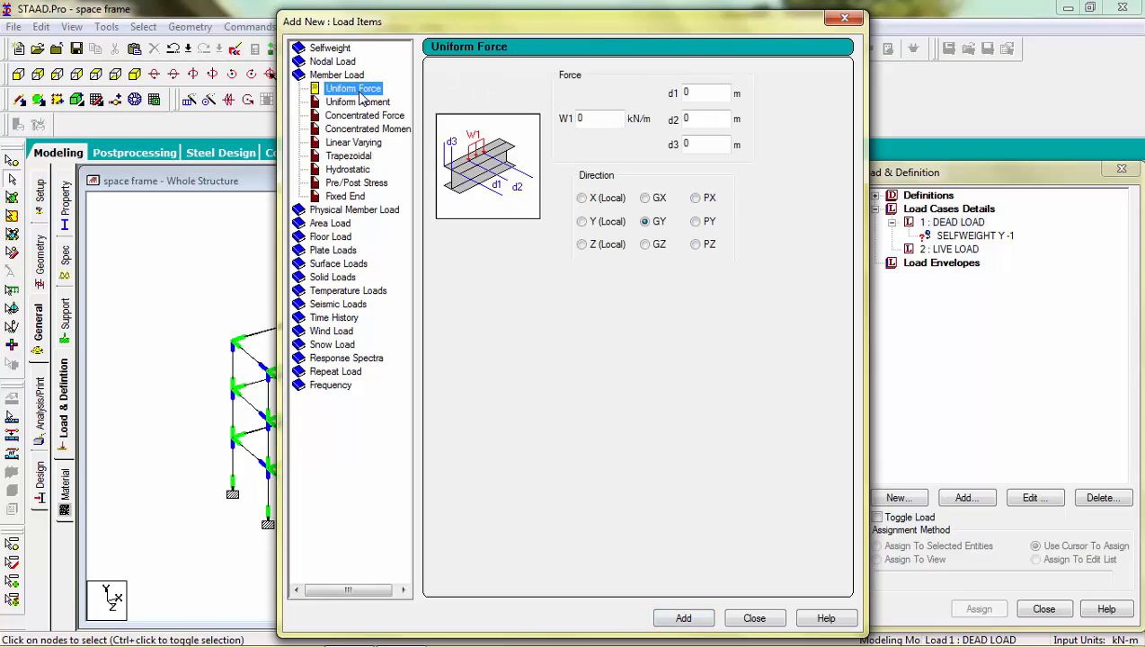
pyautogui.doubleClick(580, 119)
pyautogui.write('7.2')
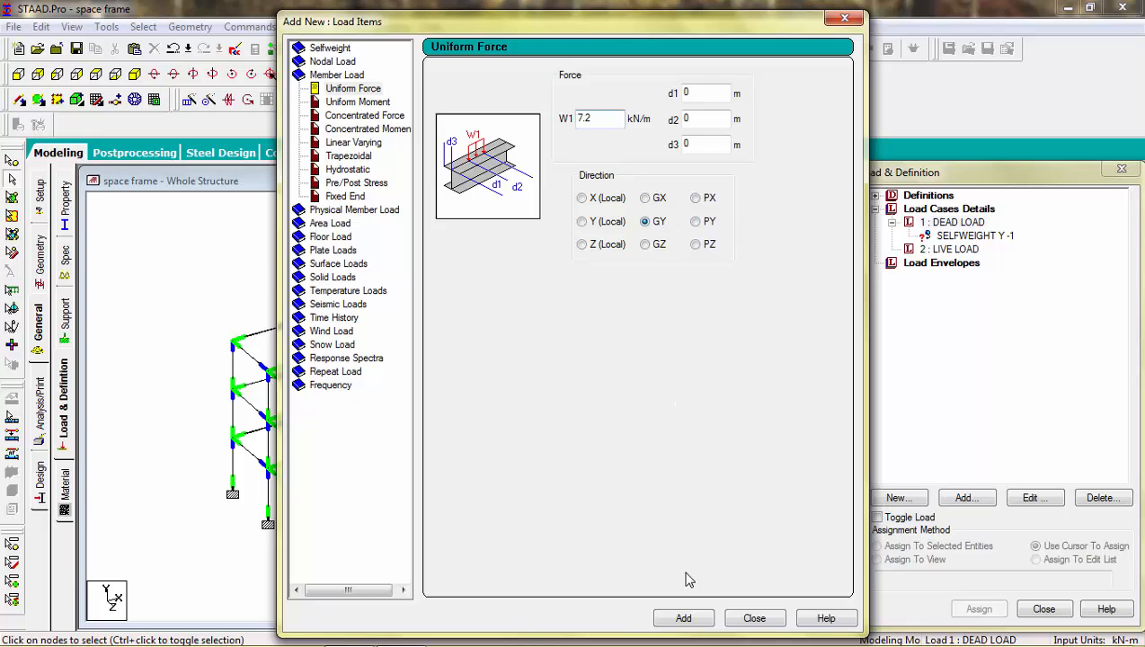
pyautogui.click(687, 620)
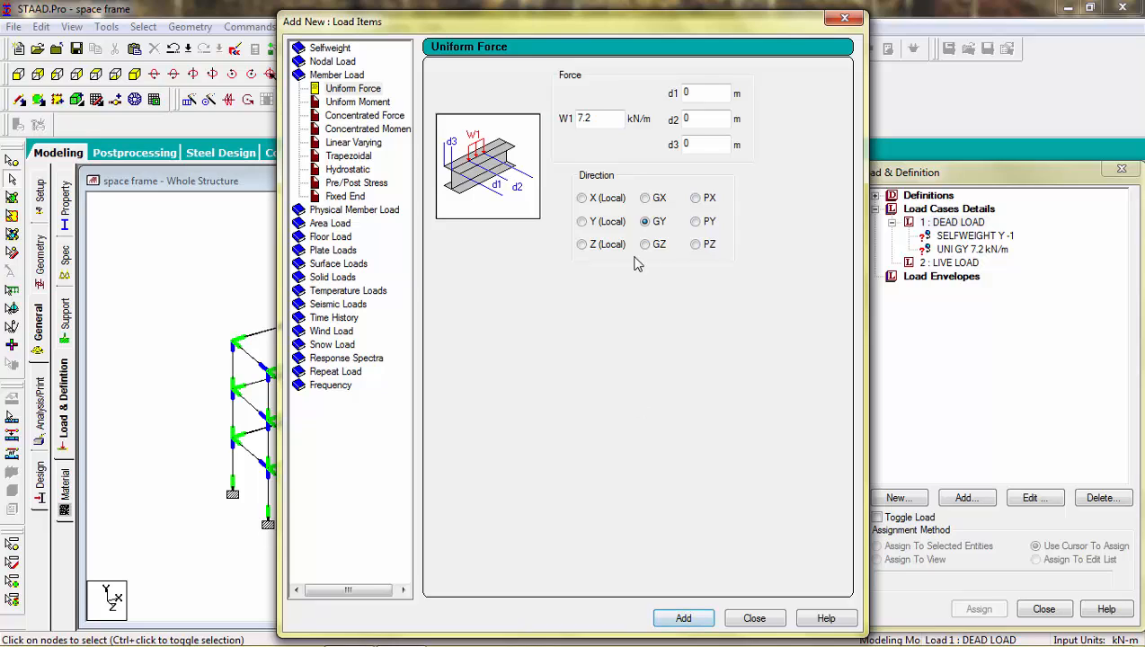
# Step: Add a second uniform member force of 14.4 kN/m in GY to the dead load case, and save the structure
pyautogui.click(593, 120)
pyautogui.moveTo(593, 120); pyautogui.dragTo(575, 123)
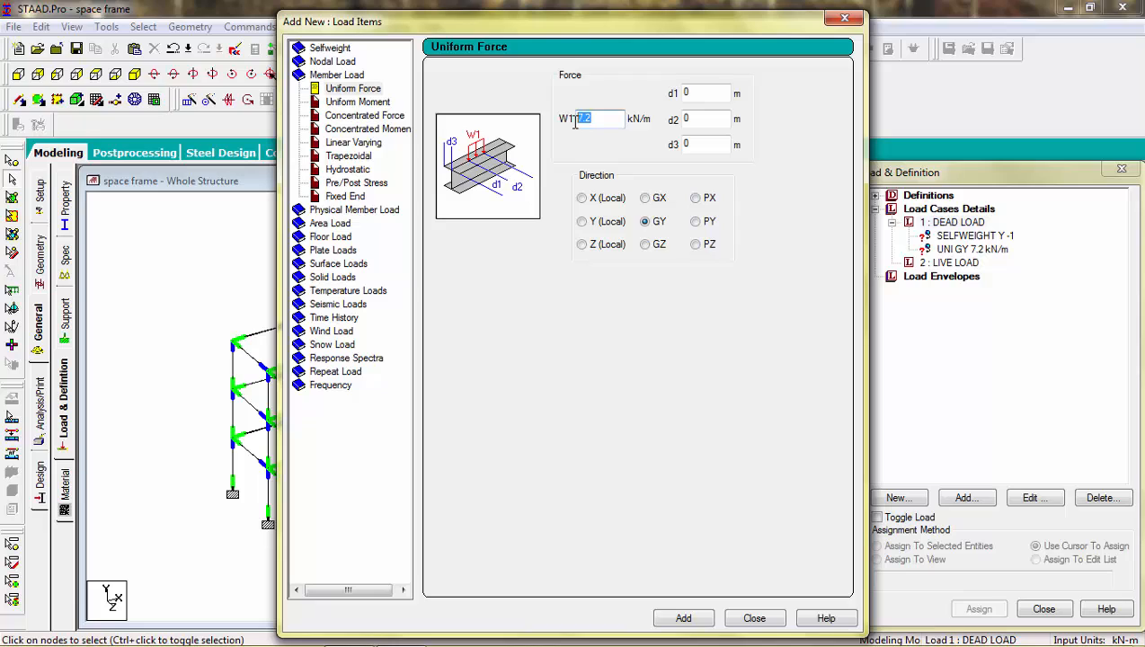
pyautogui.write('14.4')
pyautogui.click(678, 621)
pyautogui.click(752, 620)
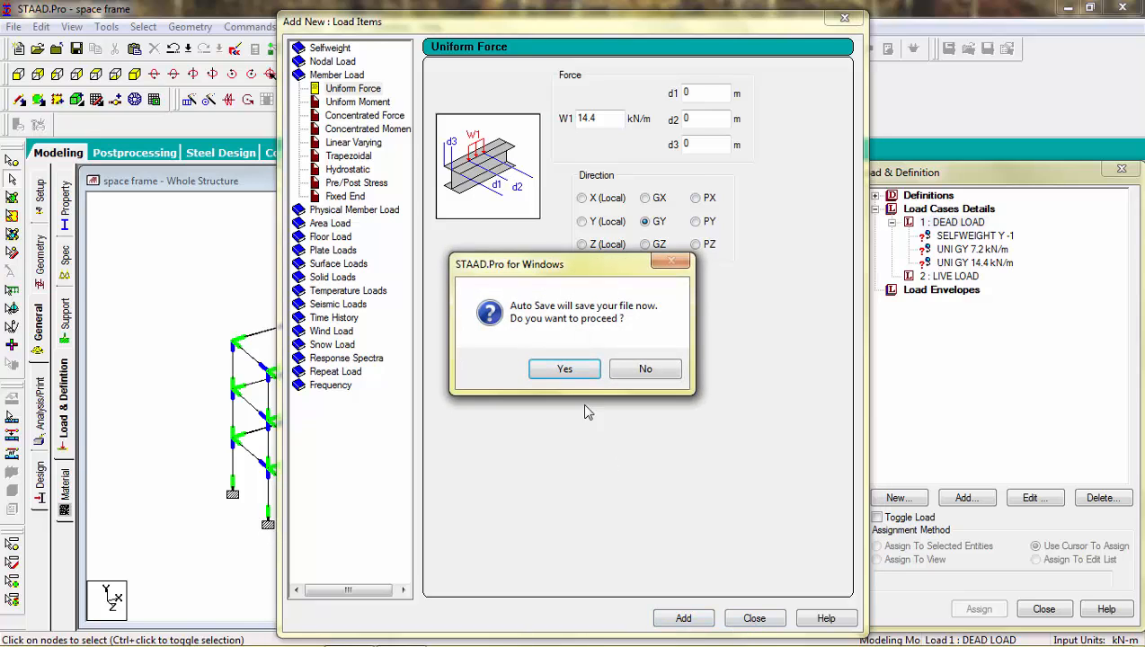
pyautogui.click(566, 370)
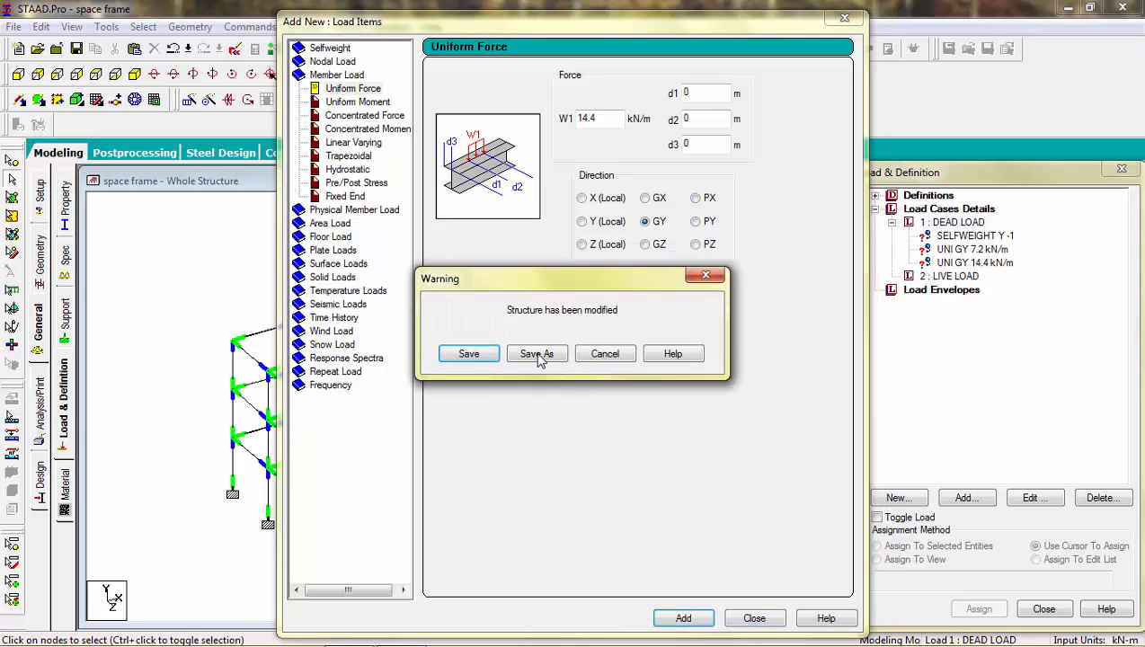
pyautogui.click(479, 354)
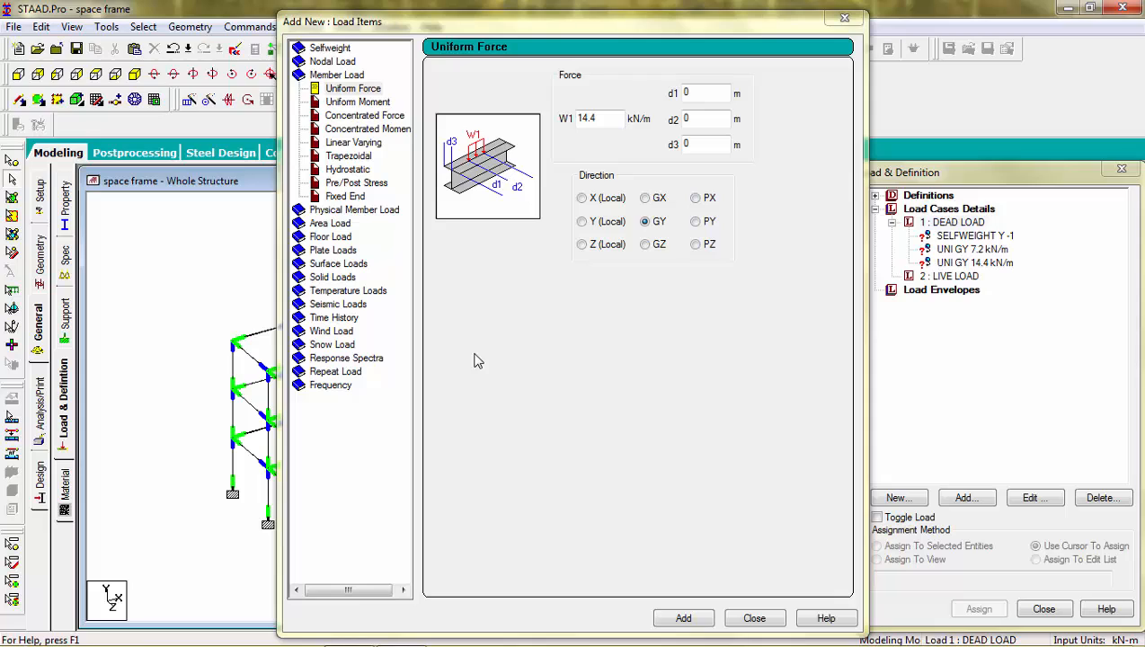
# Step: Open the floor load definition and check the coordinates of the base and roof nodes on the frame's left corner column
pyautogui.click(343, 238)
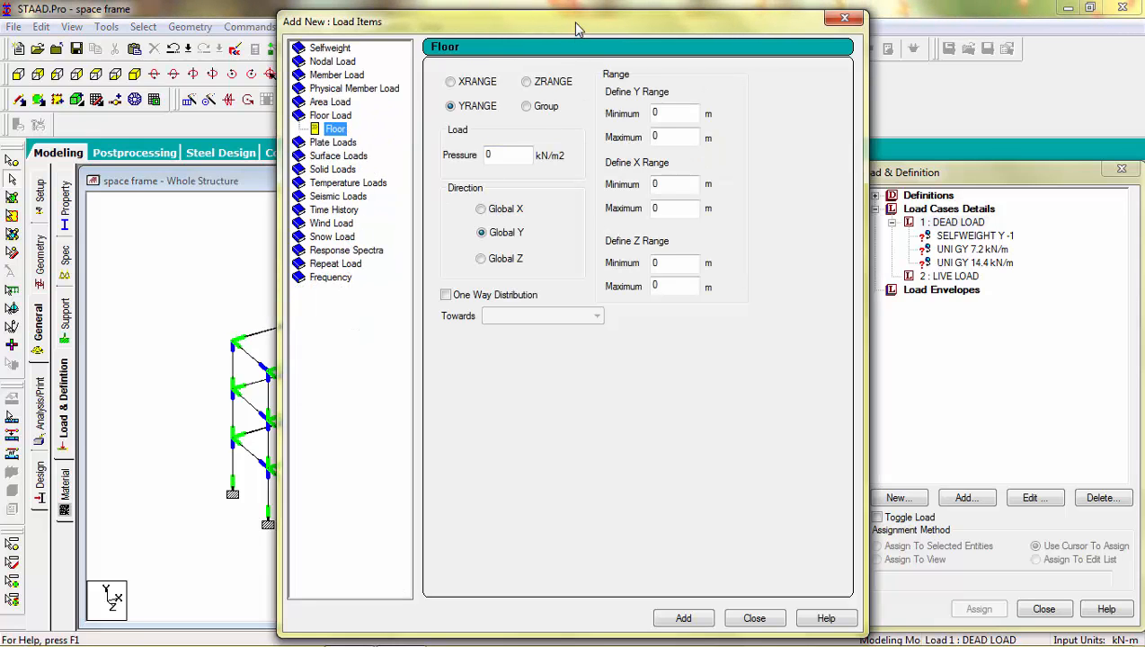
pyautogui.moveTo(577, 29); pyautogui.dragTo(799, 24)
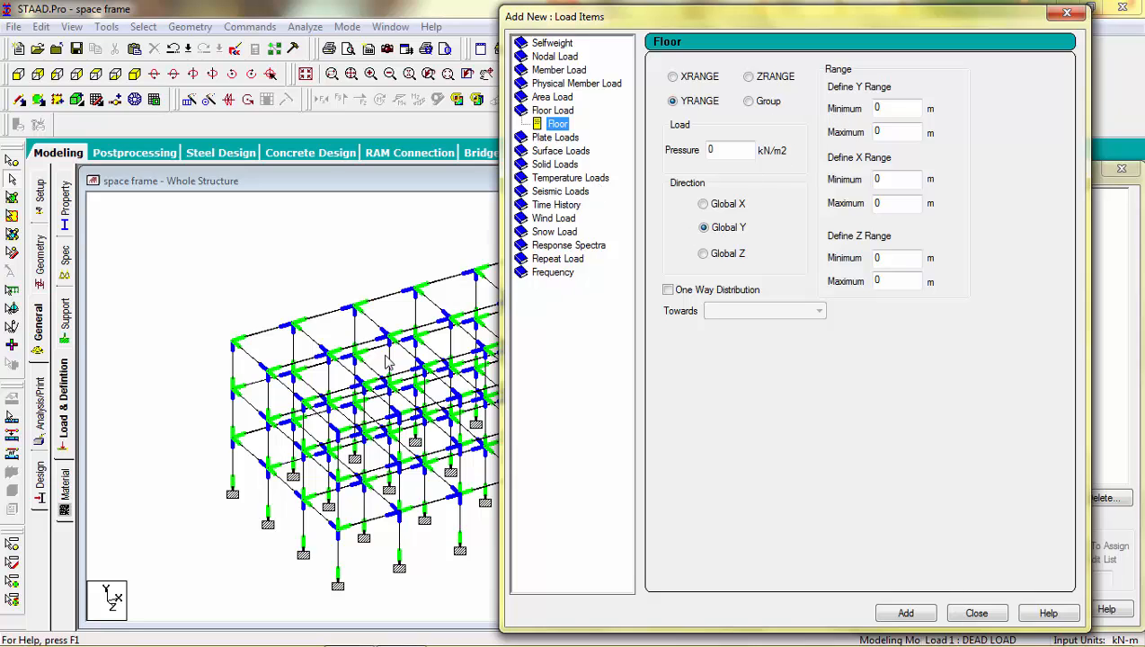
pyautogui.click(232, 494)
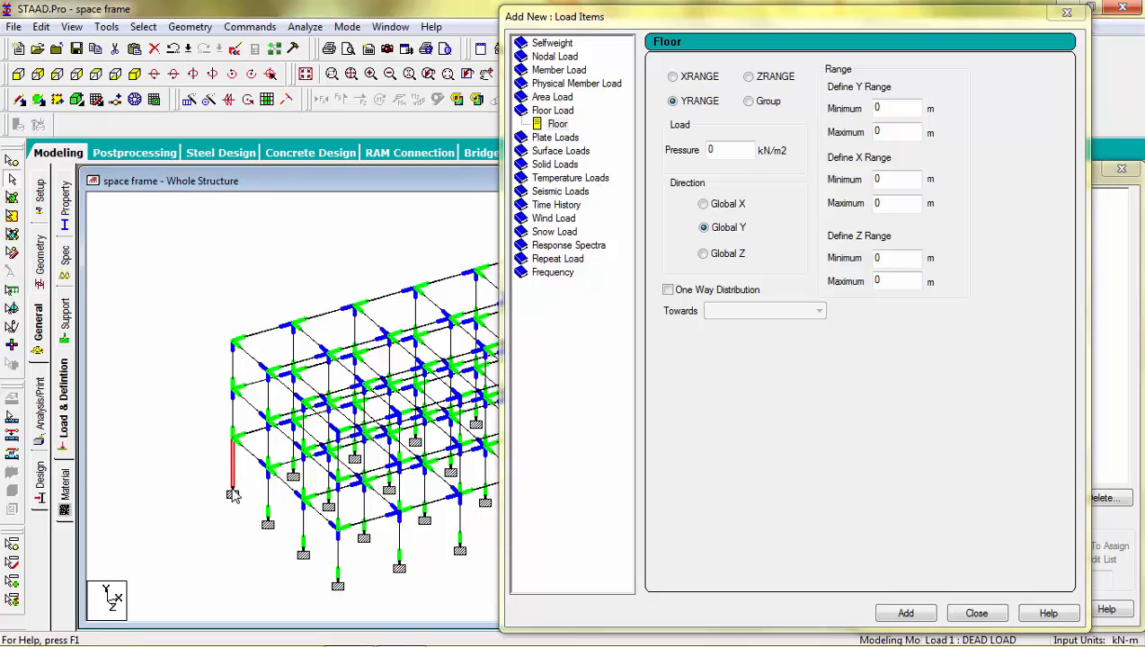
pyautogui.click(12, 163)
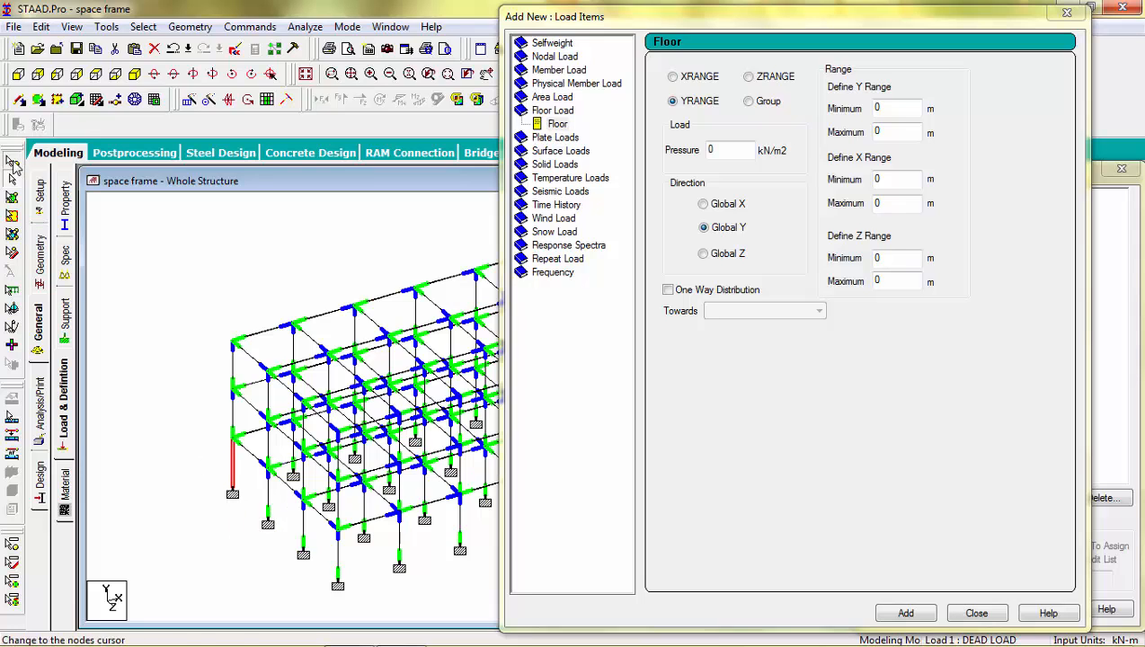
pyautogui.doubleClick(233, 494)
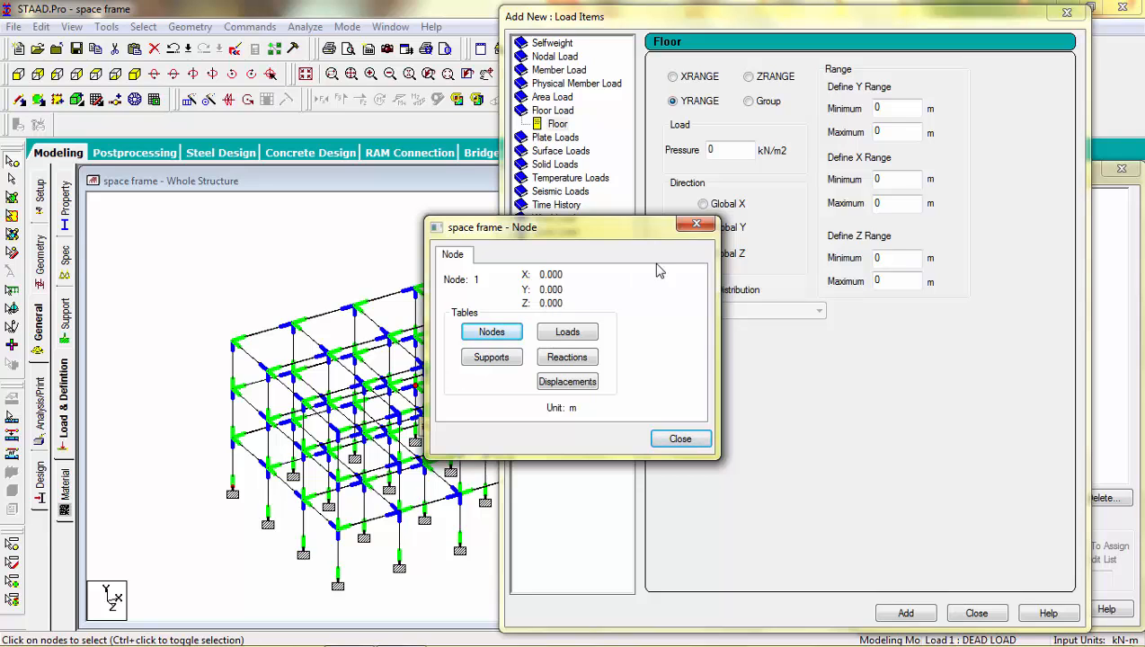
pyautogui.click(696, 224)
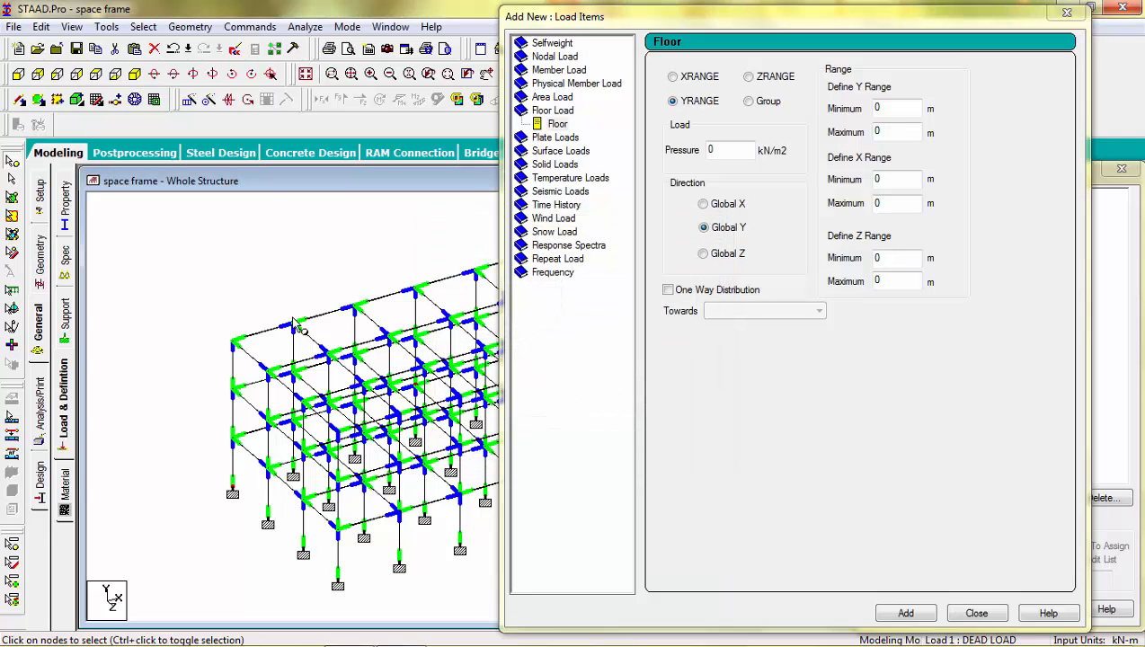
pyautogui.doubleClick(236, 346)
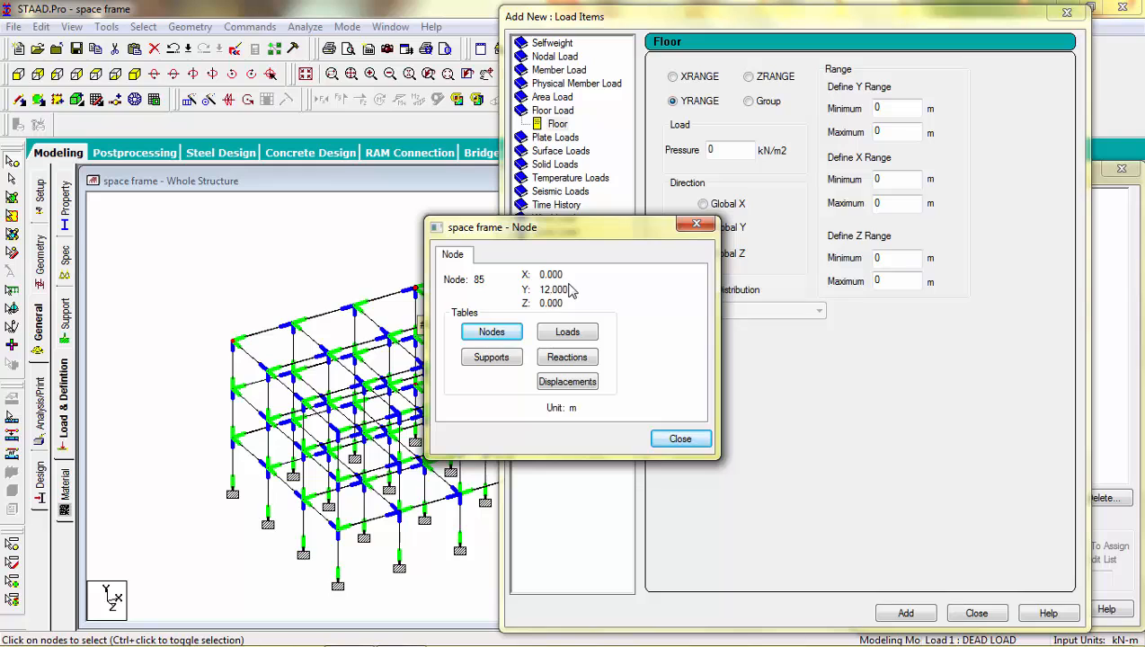
pyautogui.click(699, 227)
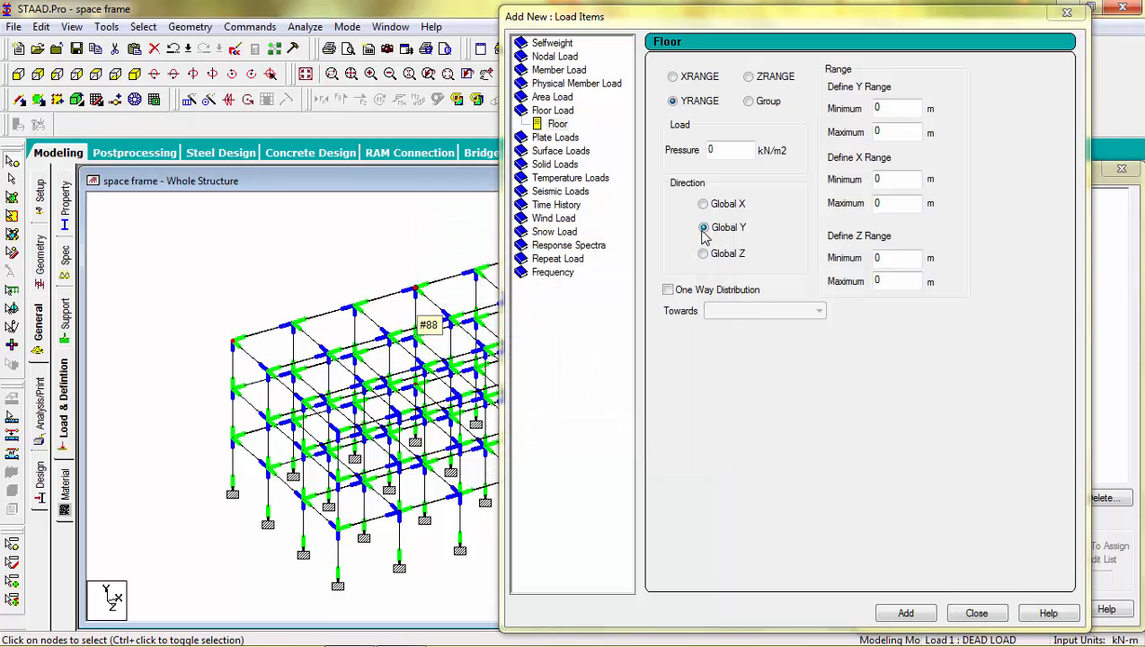
# Step: Add a floor load of -3.75 kN/m2 in Global Y over the Y range 0 to 12.2 m to the dead load case
pyautogui.click(903, 107)
pyautogui.click(902, 132)
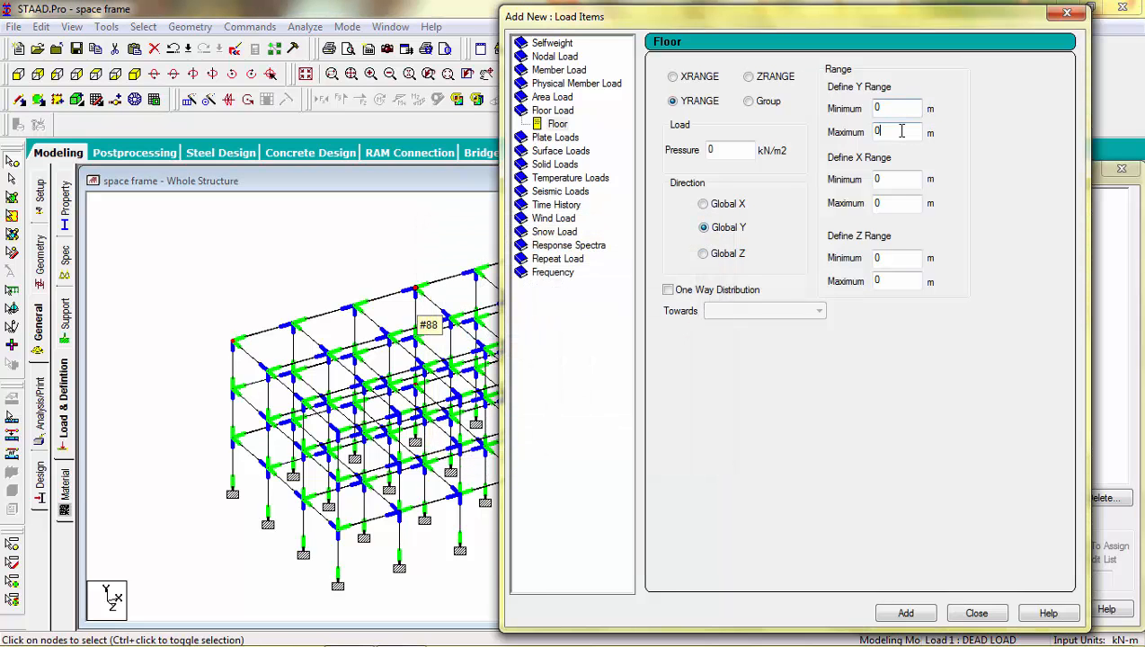
pyautogui.moveTo(901, 131); pyautogui.dragTo(852, 139)
pyautogui.write('12.2')
pyautogui.doubleClick(735, 148)
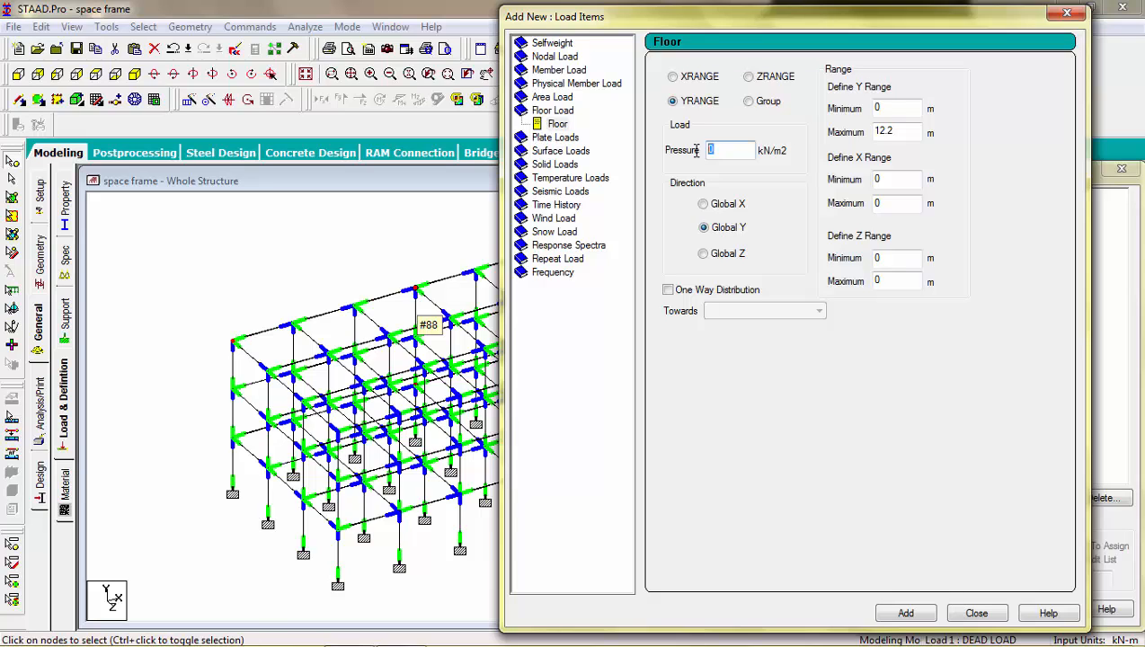
pyautogui.write('-3.75')
pyautogui.click(907, 614)
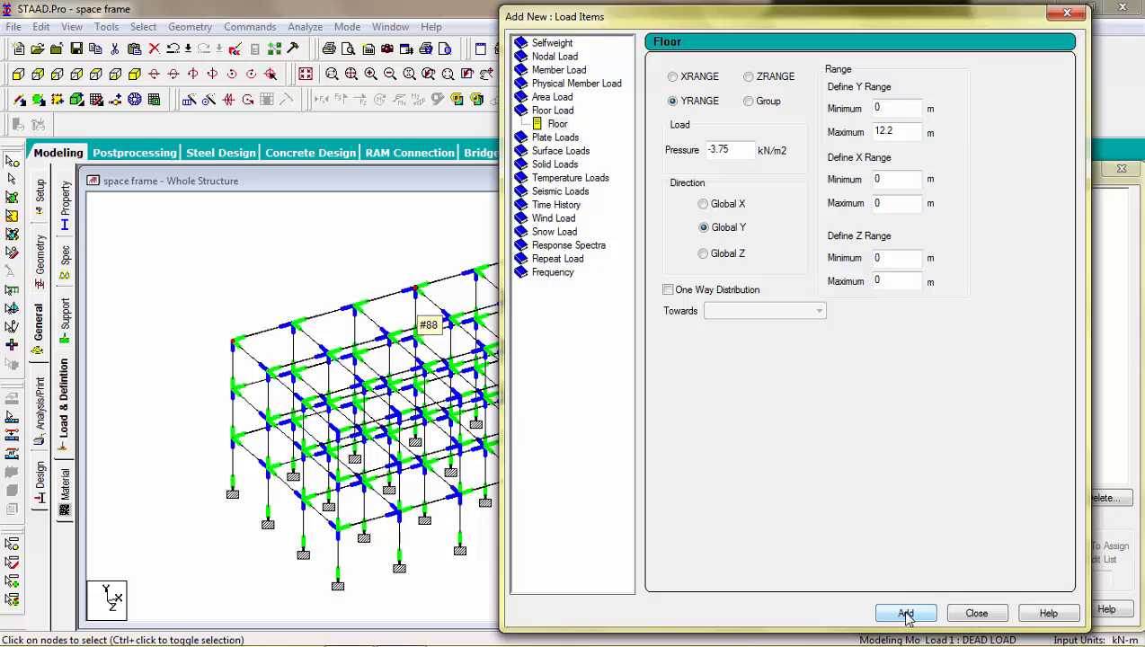
pyautogui.click(969, 615)
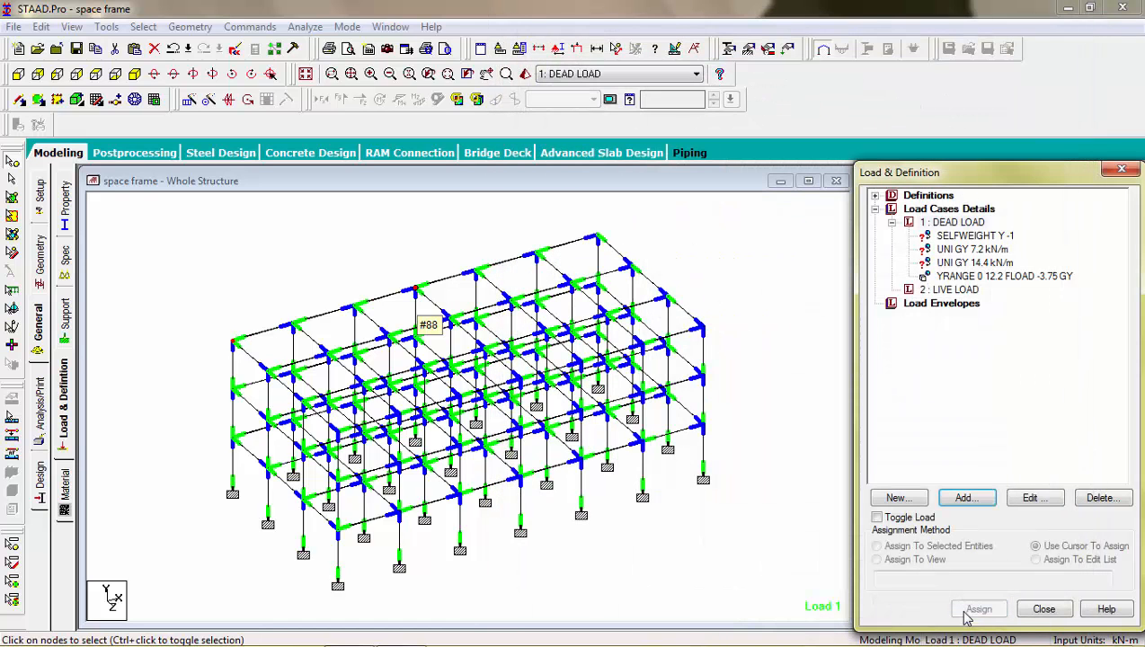
# Step: Reopen the floor load definition and check its one-way distribution options without applying any change
pyautogui.doubleClick(983, 278)
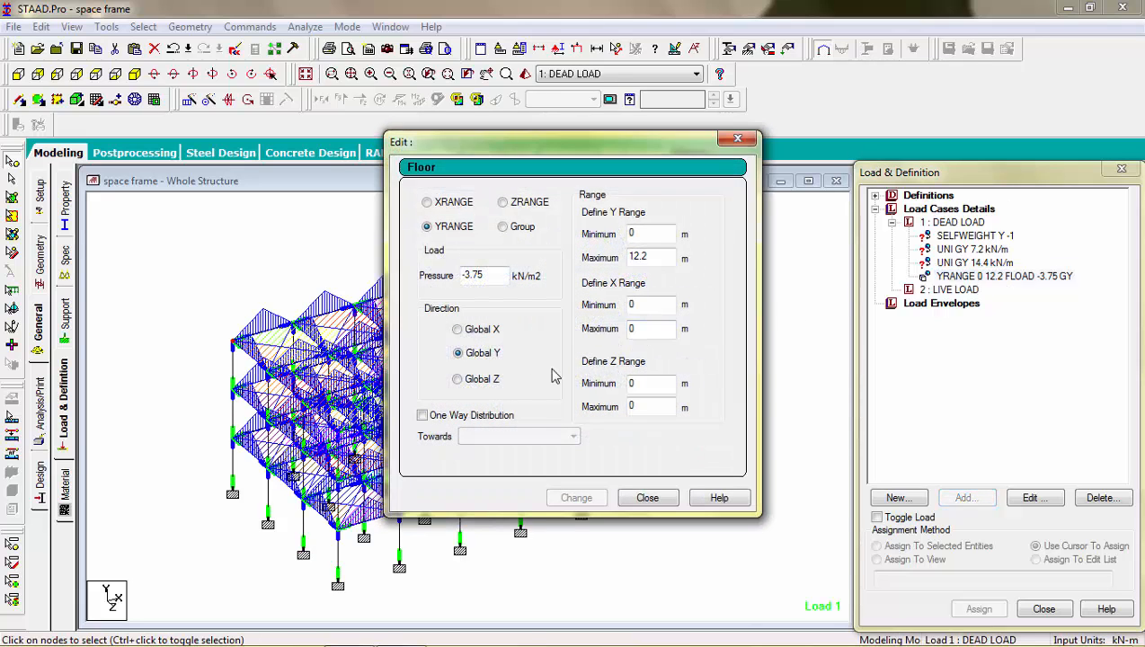
pyautogui.click(422, 416)
pyautogui.click(517, 437)
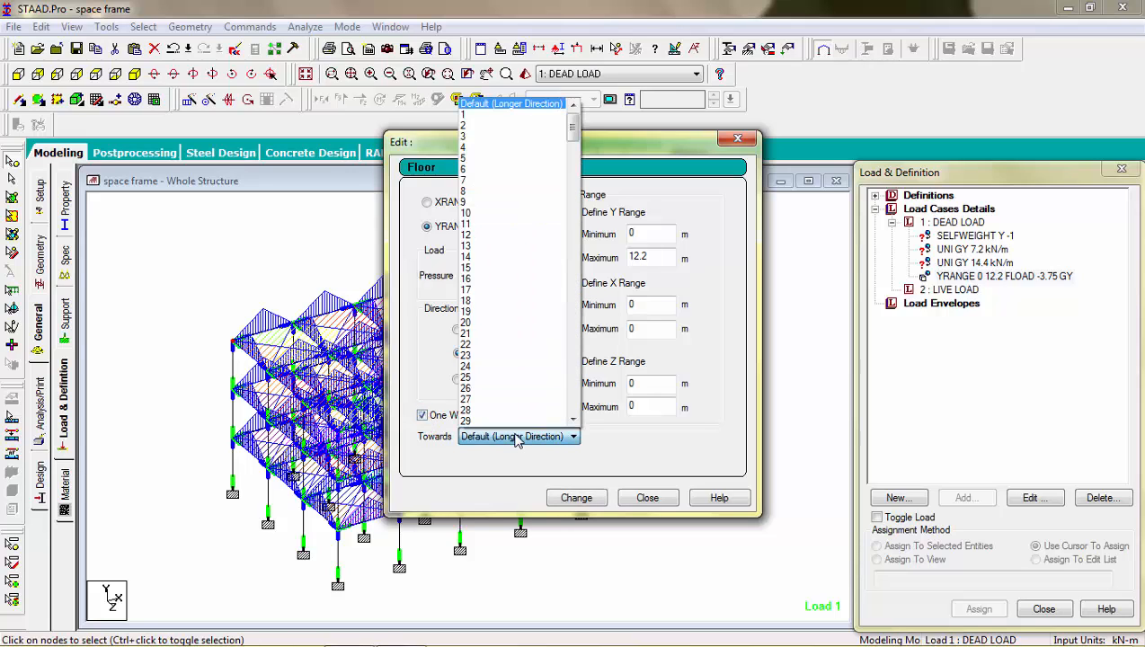
pyautogui.click(518, 438)
pyautogui.click(422, 418)
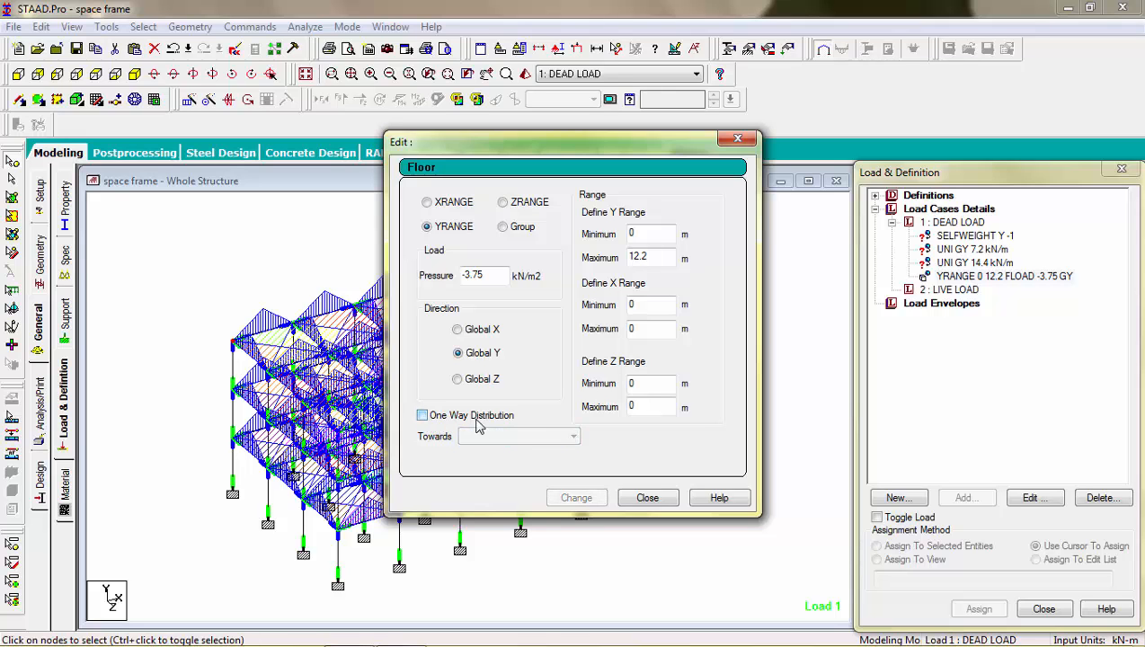
pyautogui.click(659, 505)
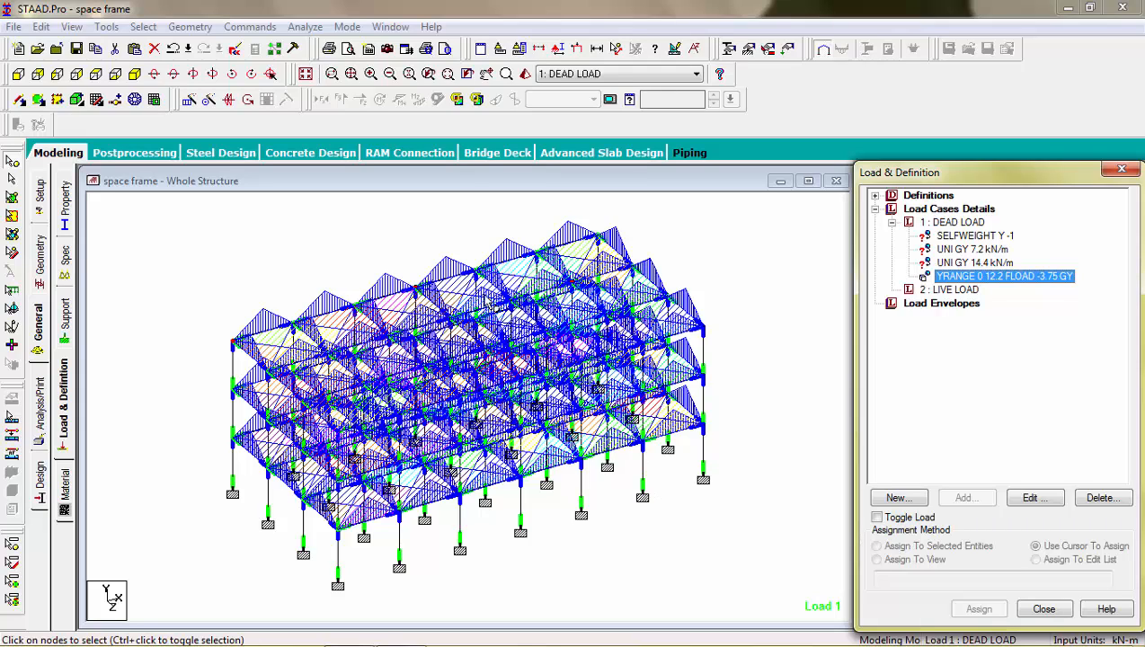
# Step: Check the dead load items one by one on the model and delete the floor load
pyautogui.click(994, 237)
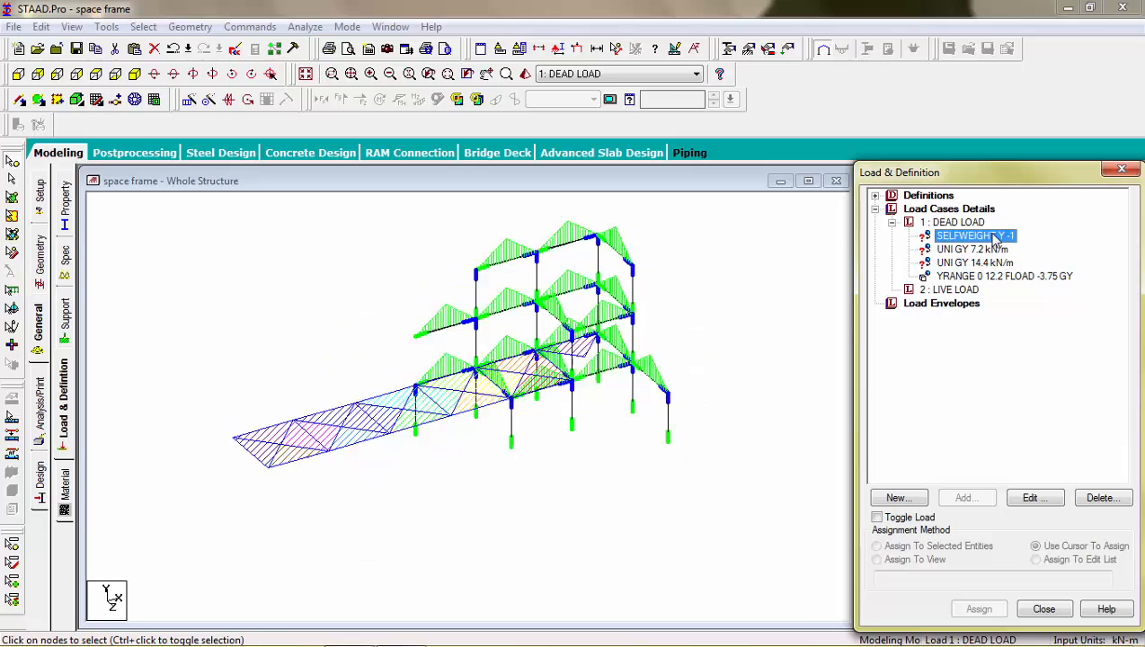
pyautogui.click(991, 250)
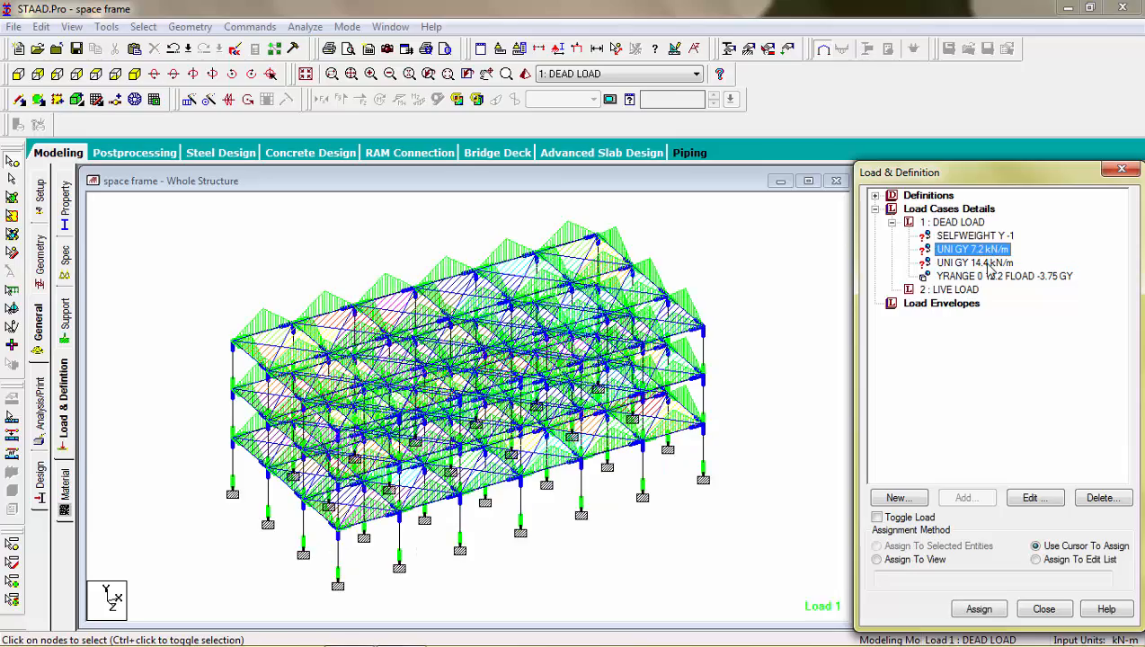
pyautogui.click(989, 263)
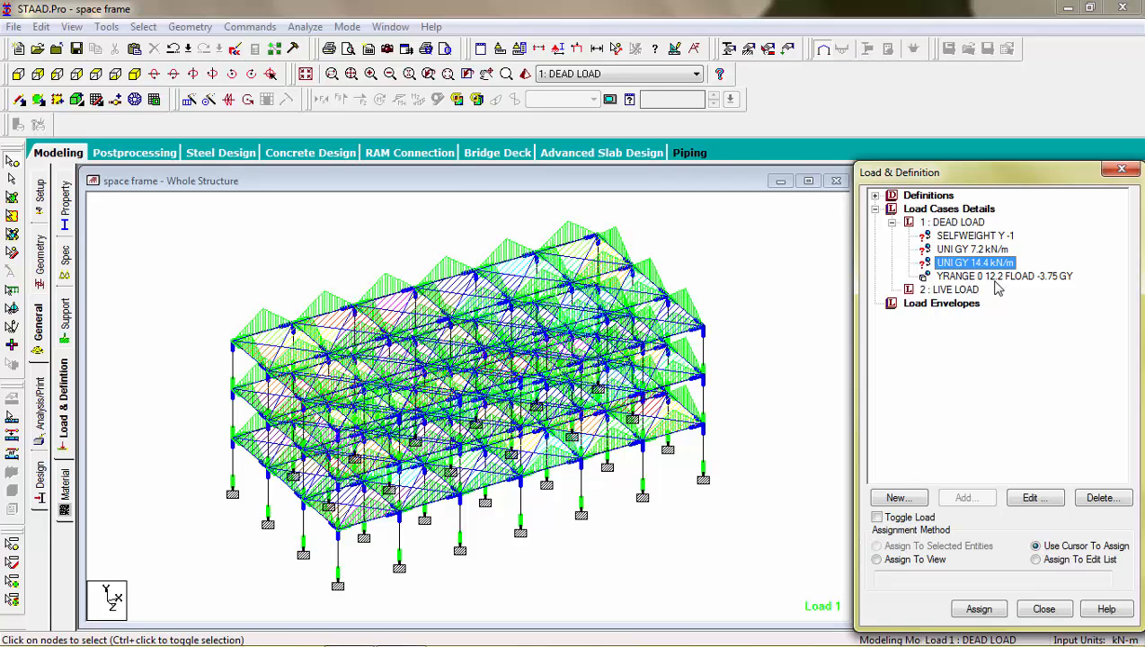
pyautogui.click(994, 279)
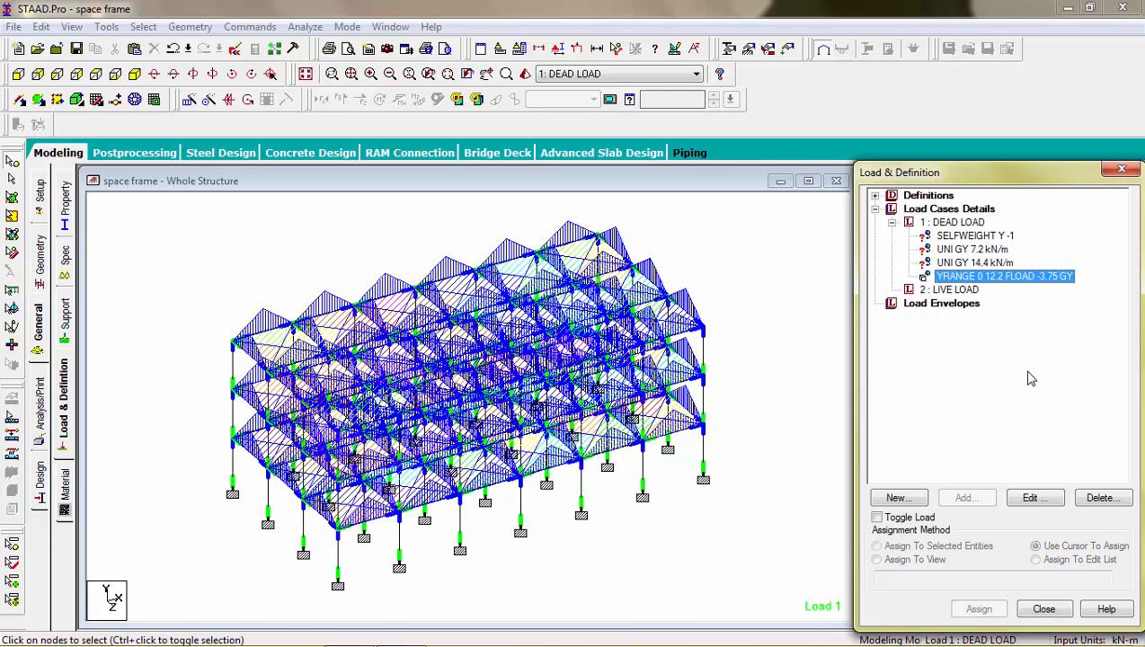
pyautogui.click(1092, 500)
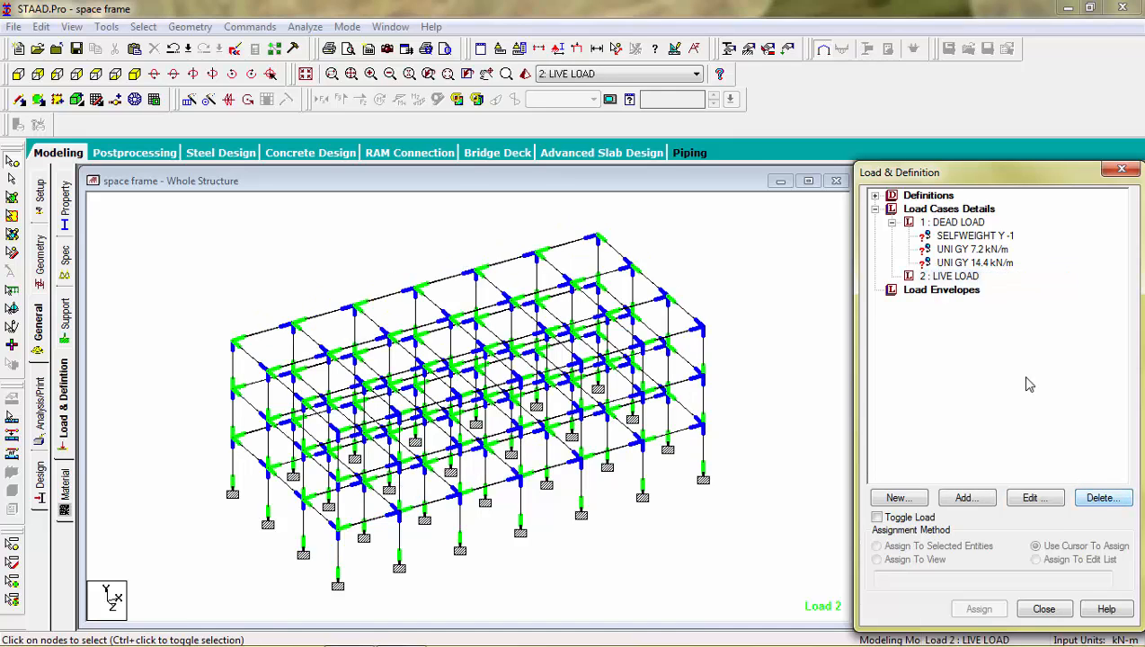
# Step: Assign the selfweight load of the dead load case to all members in the view
pyautogui.click(976, 236)
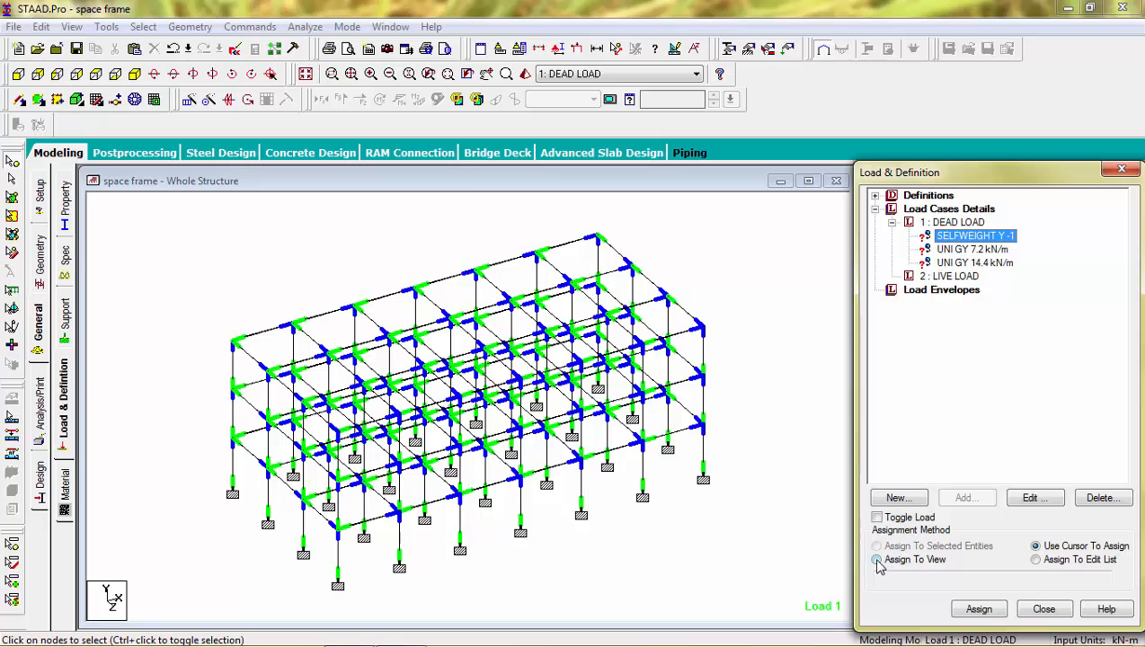
pyautogui.click(877, 560)
pyautogui.click(980, 610)
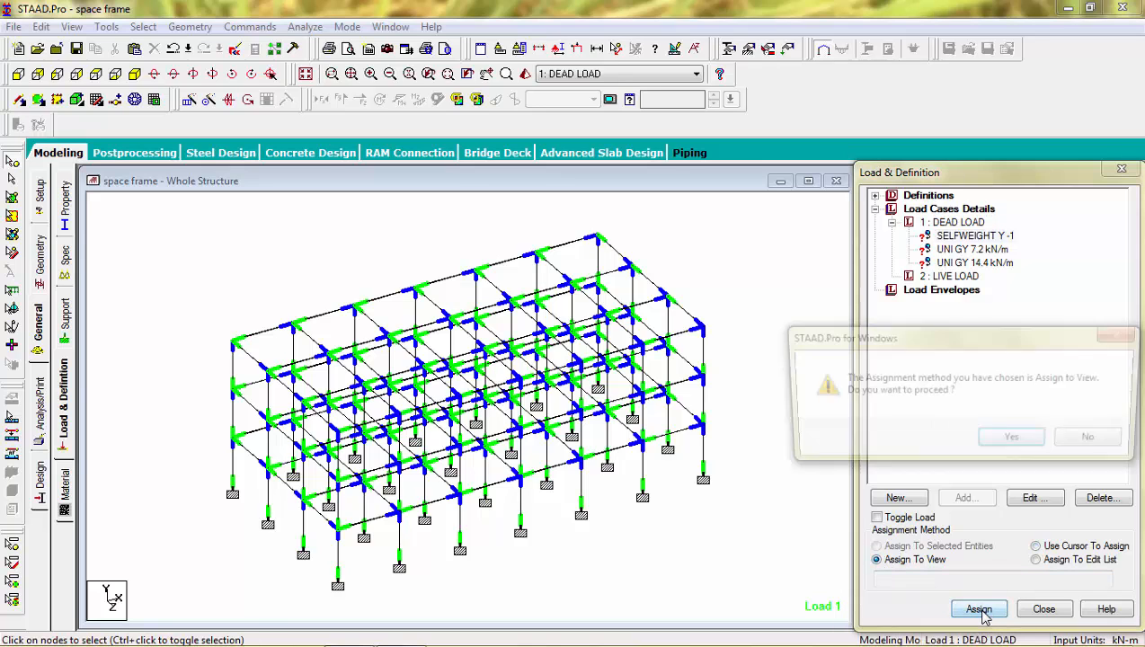
pyautogui.click(1009, 438)
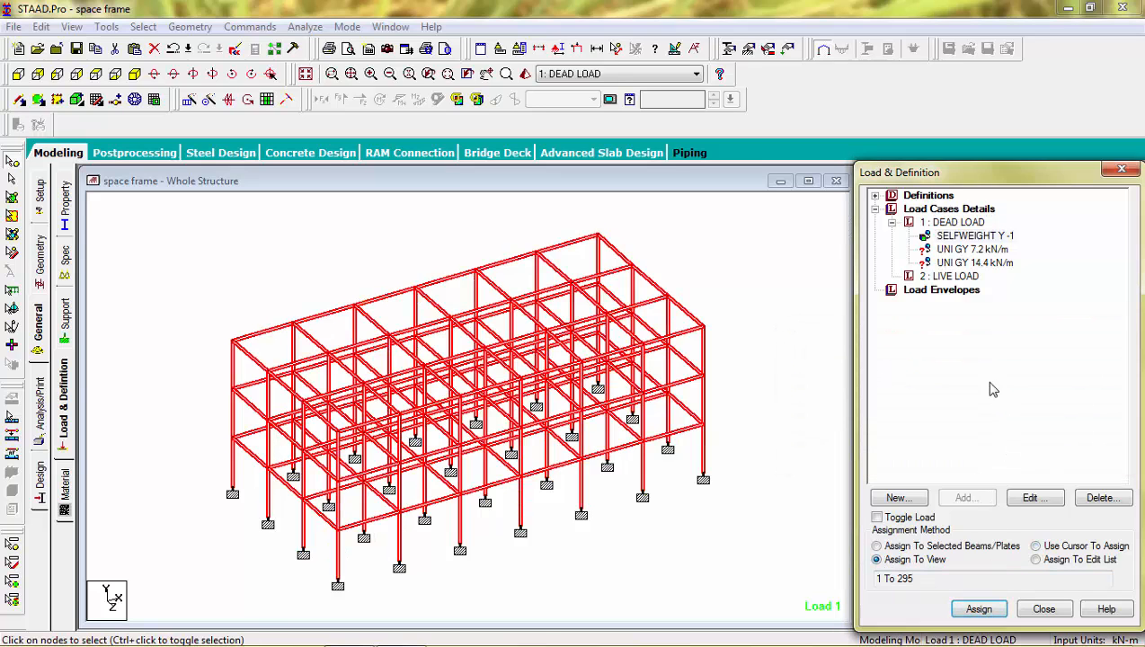
# Step: Pick the 7.2 kN/m uniform load and, in plan view, select the interior transverse beams and the interior longitudinal beams of both end bays
pyautogui.click(964, 250)
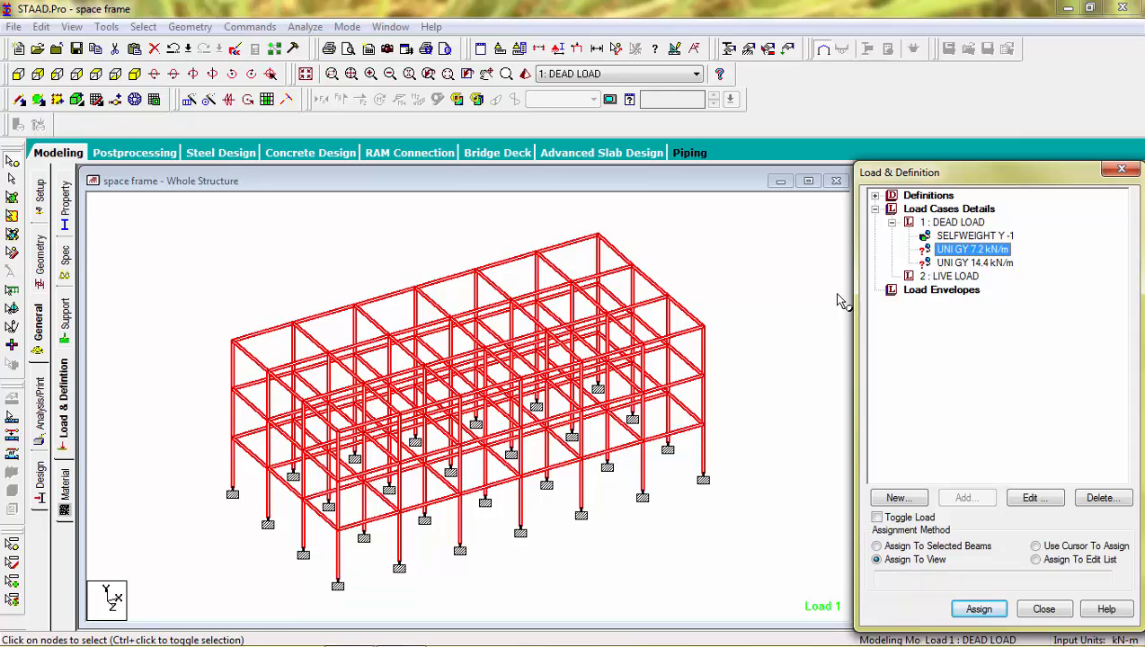
pyautogui.click(796, 298)
pyautogui.click(950, 252)
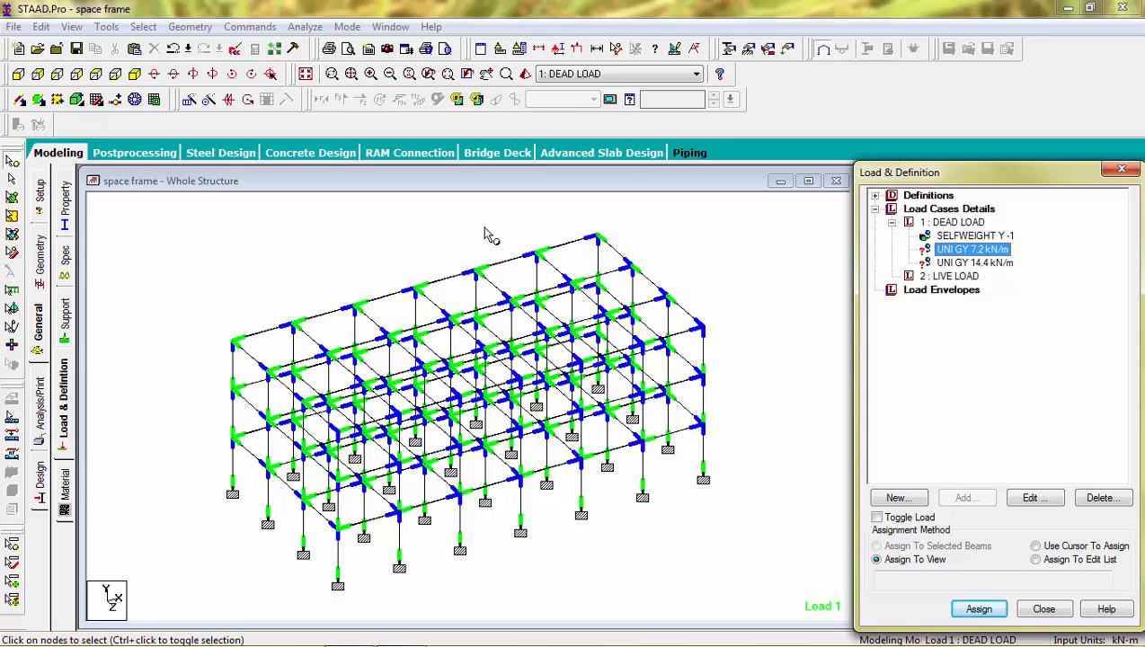
pyautogui.click(99, 77)
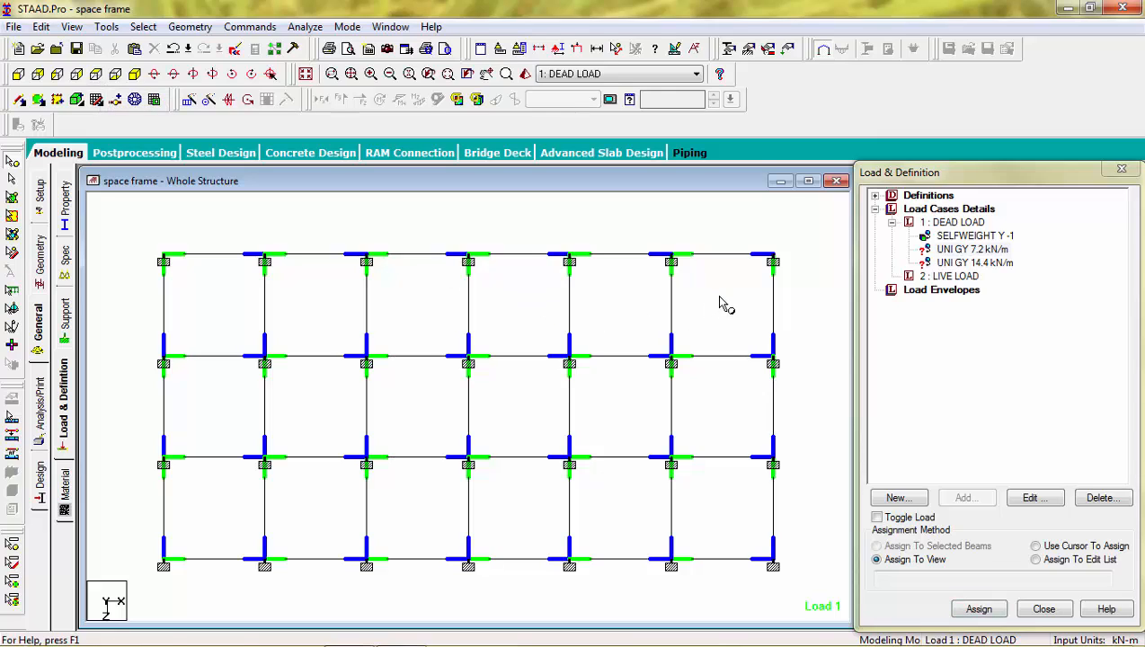
pyautogui.moveTo(218, 325); pyautogui.dragTo(212, 322)
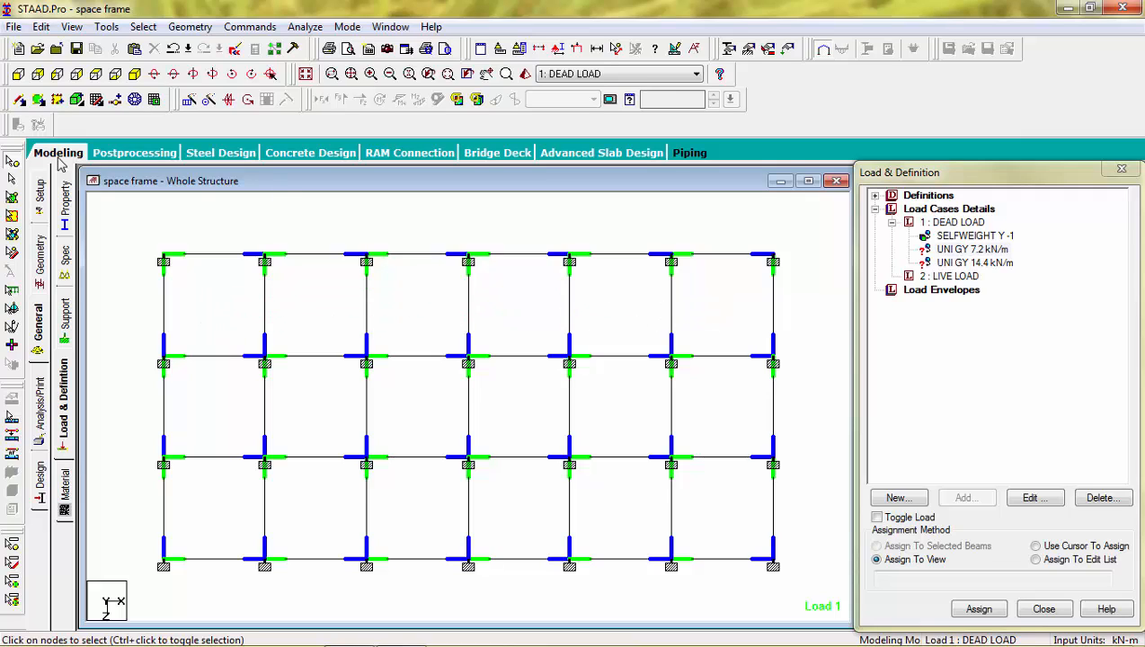
pyautogui.click(11, 179)
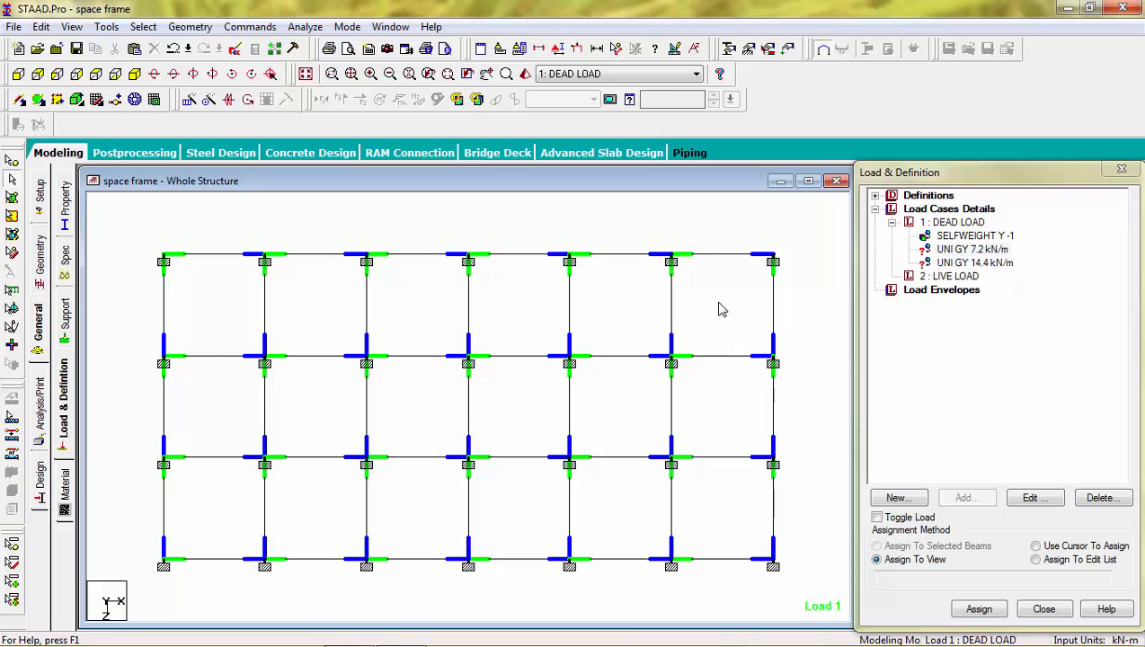
pyautogui.moveTo(717, 302); pyautogui.dragTo(245, 302)
pyautogui.moveTo(717, 276); pyautogui.dragTo(205, 532)
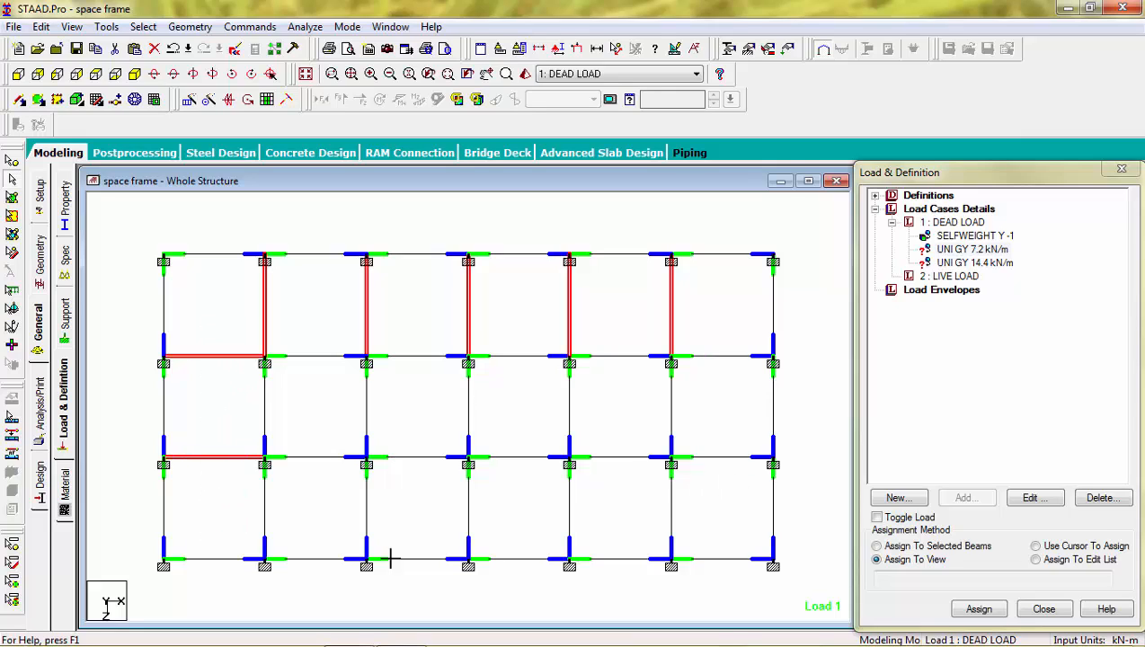
pyautogui.keyDown('ctrl'); pyautogui.moveTo(390, 558); pyautogui.dragTo(228, 534); pyautogui.keyUp('ctrl')
pyautogui.keyDown('ctrl'); pyautogui.moveTo(710, 397); pyautogui.dragTo(249, 417); pyautogui.keyUp('ctrl')
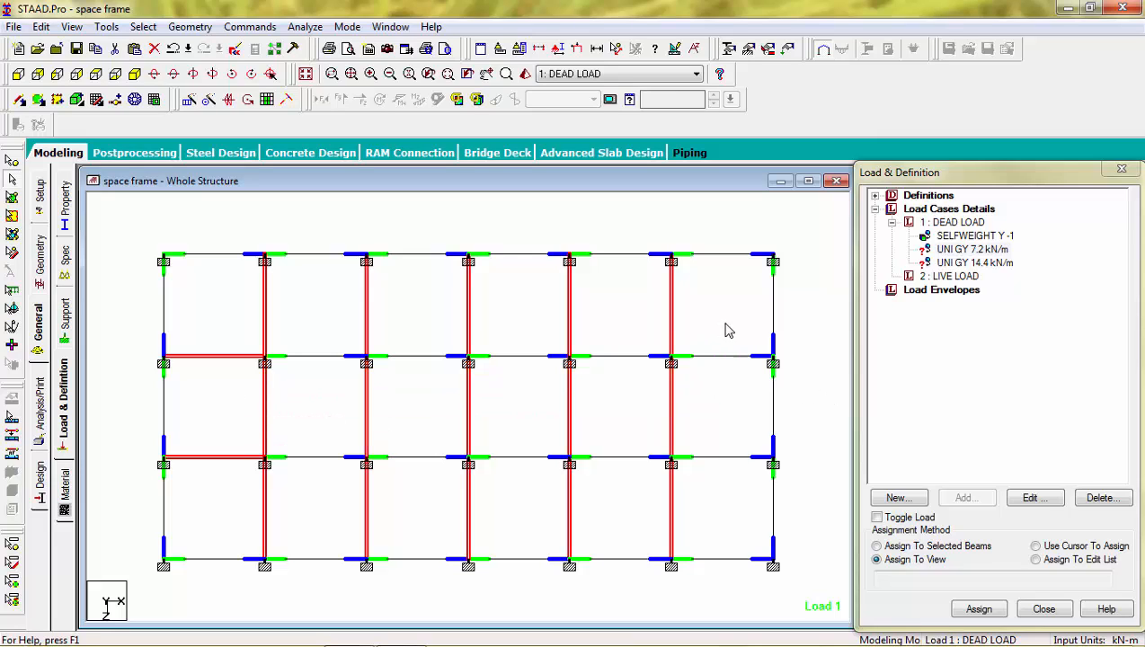
pyautogui.keyDown('ctrl'); pyautogui.moveTo(718, 321); pyautogui.dragTo(705, 498); pyautogui.keyUp('ctrl')
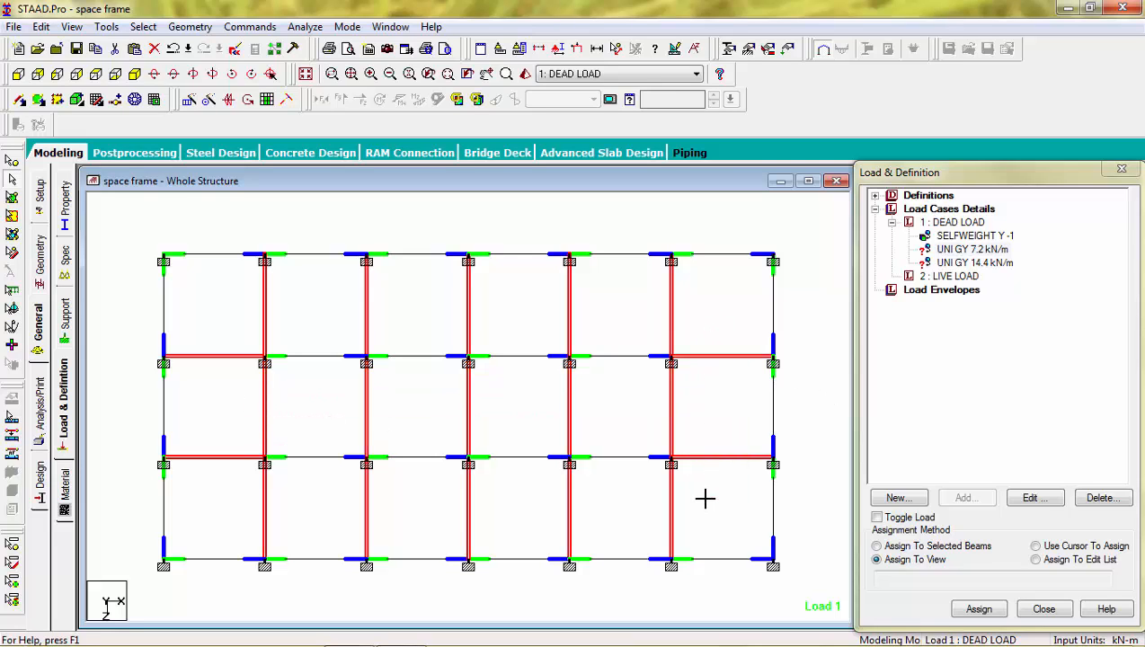
# Step: Accept the auto save and examine the beam selection in isometric and rotated views
pyautogui.click(135, 74)
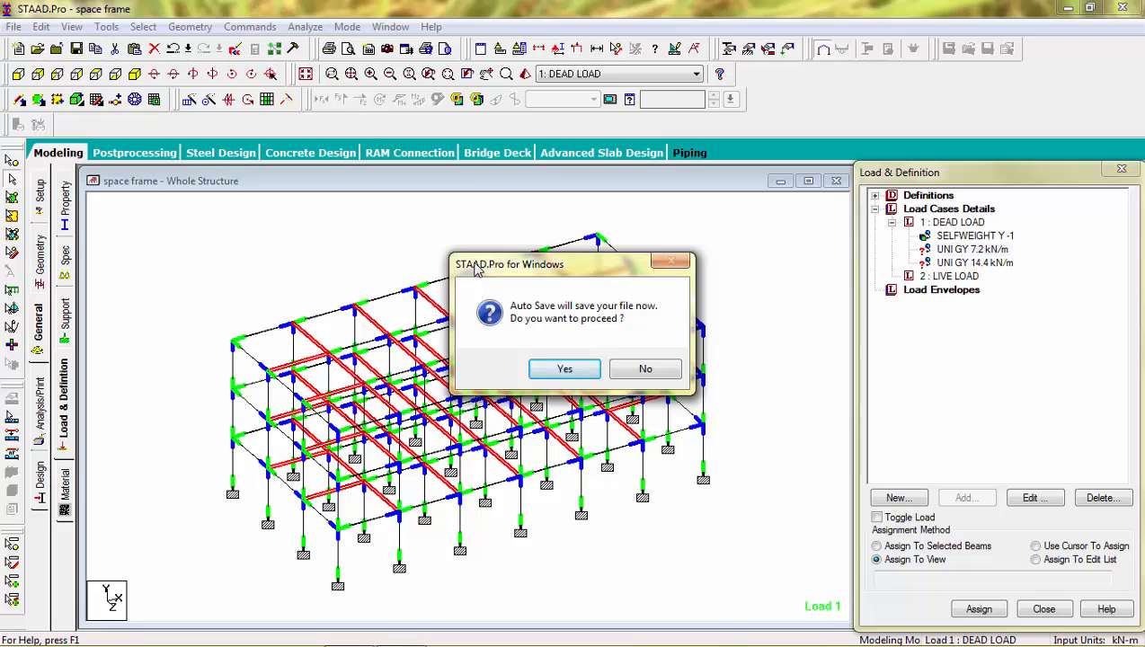
pyautogui.click(562, 372)
pyautogui.click(492, 357)
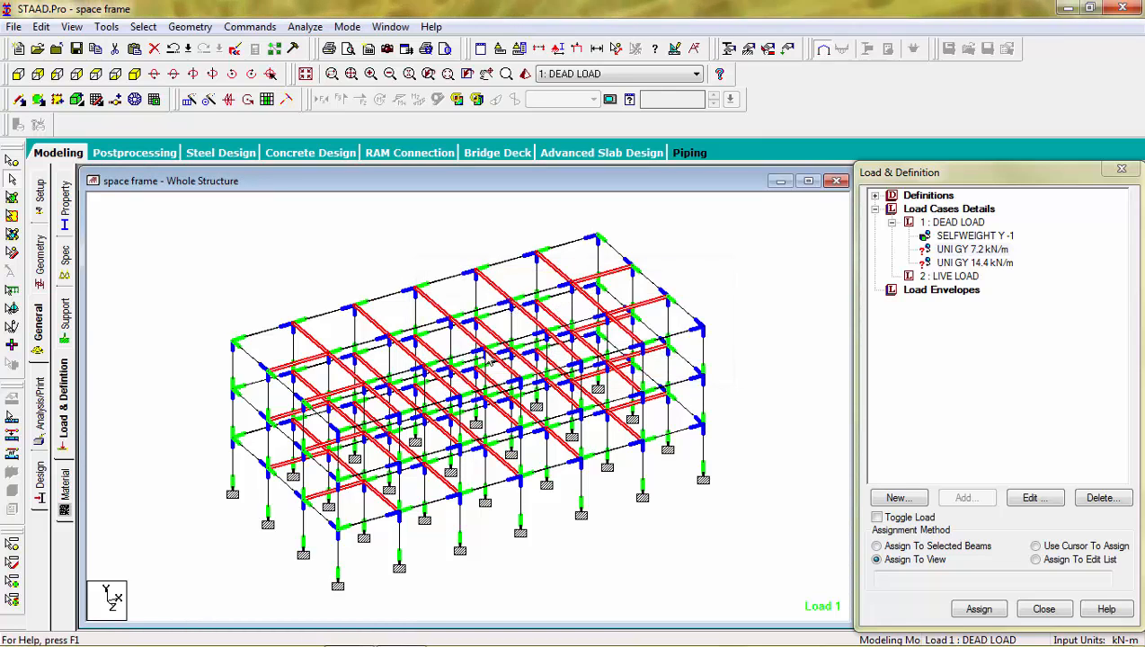
pyautogui.press('Left')
pyautogui.press('Left')
pyautogui.press('Left')
pyautogui.press('Left')
pyautogui.press('Left')
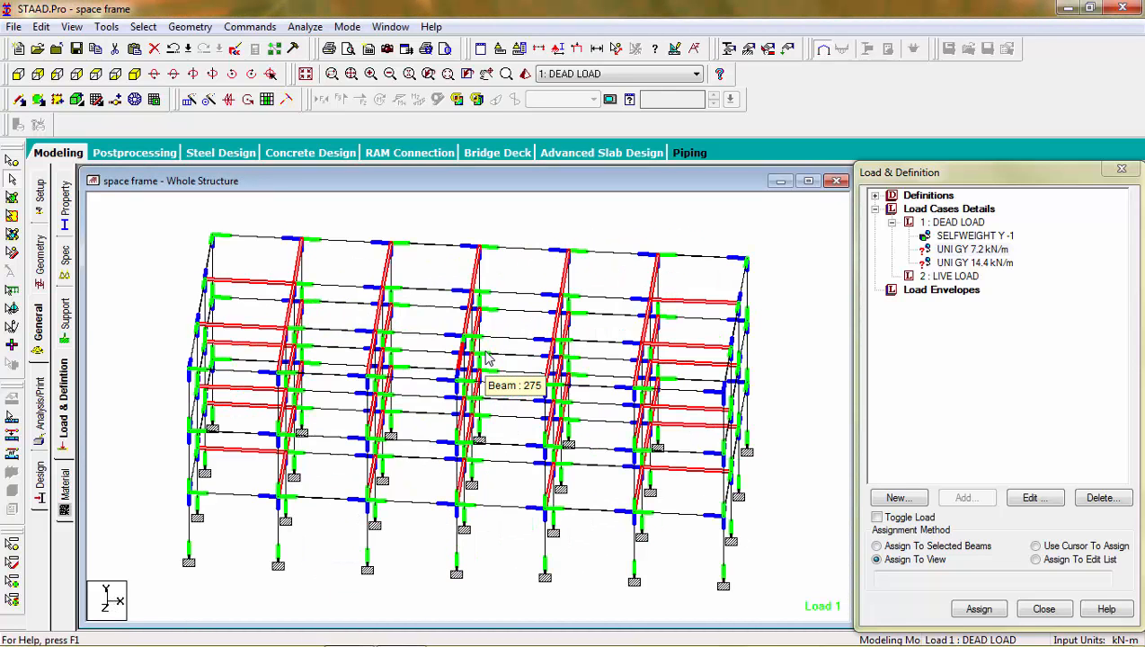
# Step: In plan view, add the interior longitudinal beams of the four middle bays to the selection
pyautogui.click(96, 75)
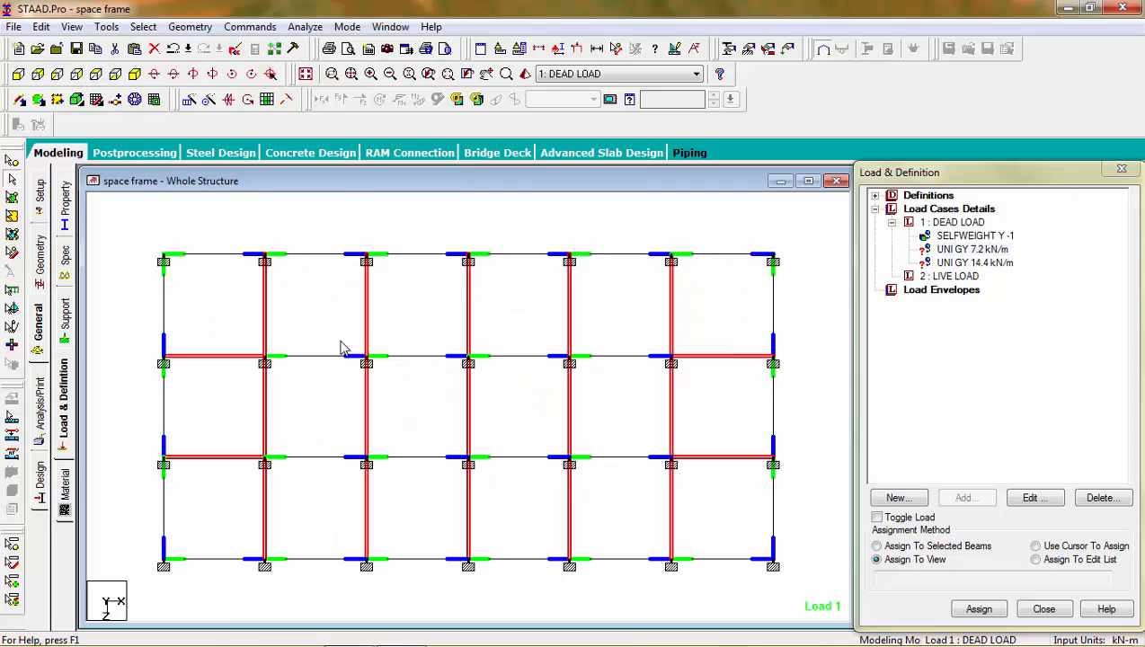
pyautogui.keyDown('ctrl'); pyautogui.moveTo(339, 341); pyautogui.dragTo(305, 500); pyautogui.keyUp('ctrl')
pyautogui.keyDown('ctrl'); pyautogui.moveTo(445, 324); pyautogui.dragTo(422, 484); pyautogui.keyUp('ctrl')
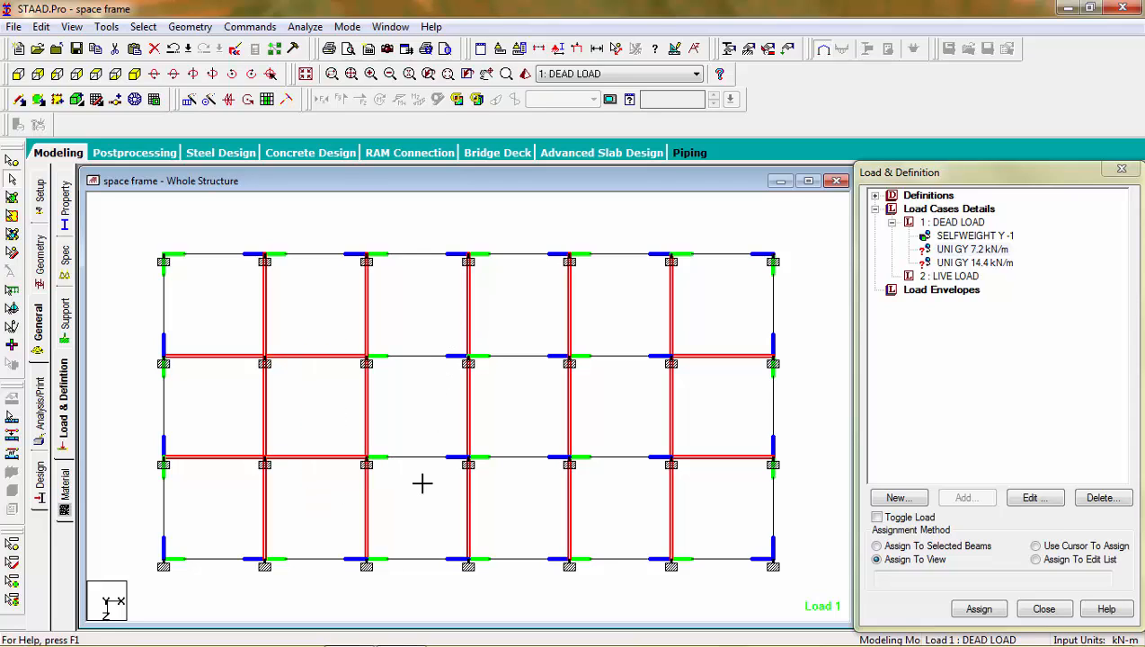
pyautogui.keyDown('ctrl'); pyautogui.moveTo(442, 321); pyautogui.dragTo(389, 512); pyautogui.keyUp('ctrl')
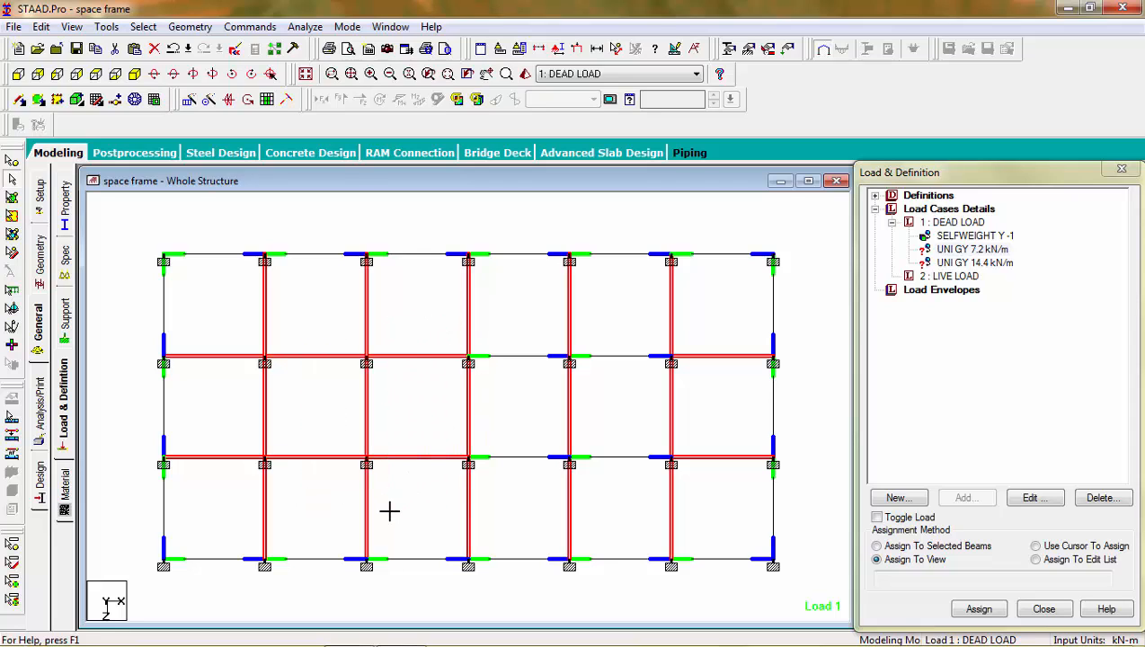
pyautogui.keyDown('ctrl'); pyautogui.moveTo(561, 321); pyautogui.dragTo(500, 504); pyautogui.keyUp('ctrl')
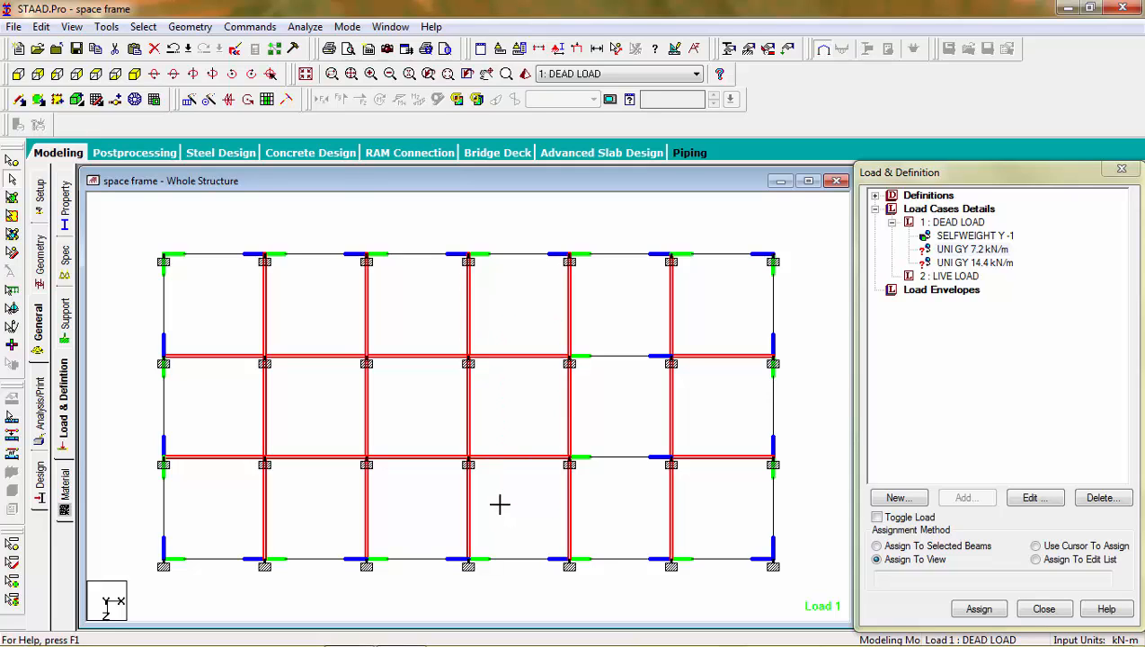
pyautogui.keyDown('ctrl'); pyautogui.moveTo(660, 335); pyautogui.dragTo(580, 518); pyautogui.keyUp('ctrl')
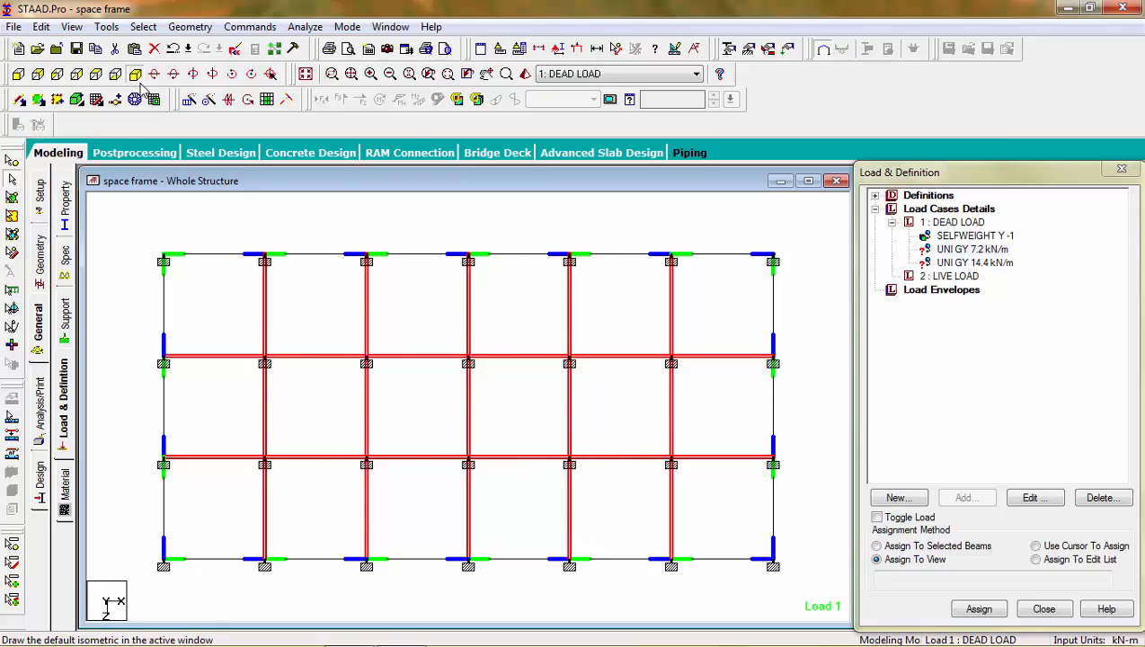
# Step: Assign the 7.2 kN/m uniform load to the selected interior beams and accept the selected-beams assignment
pyautogui.click(137, 78)
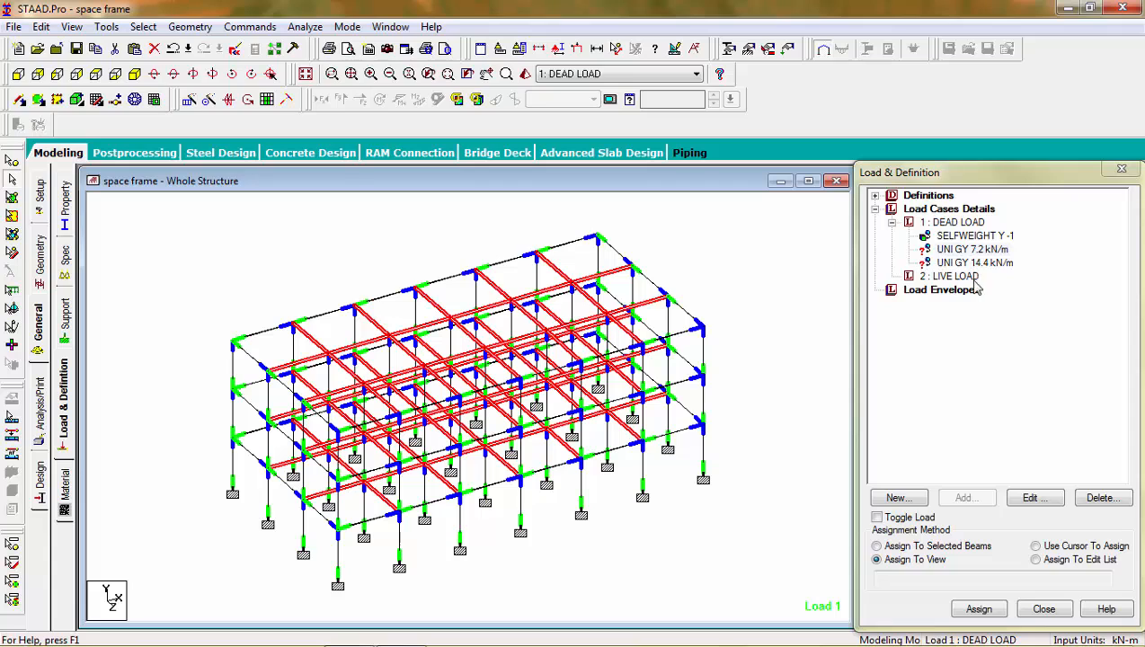
pyautogui.click(876, 546)
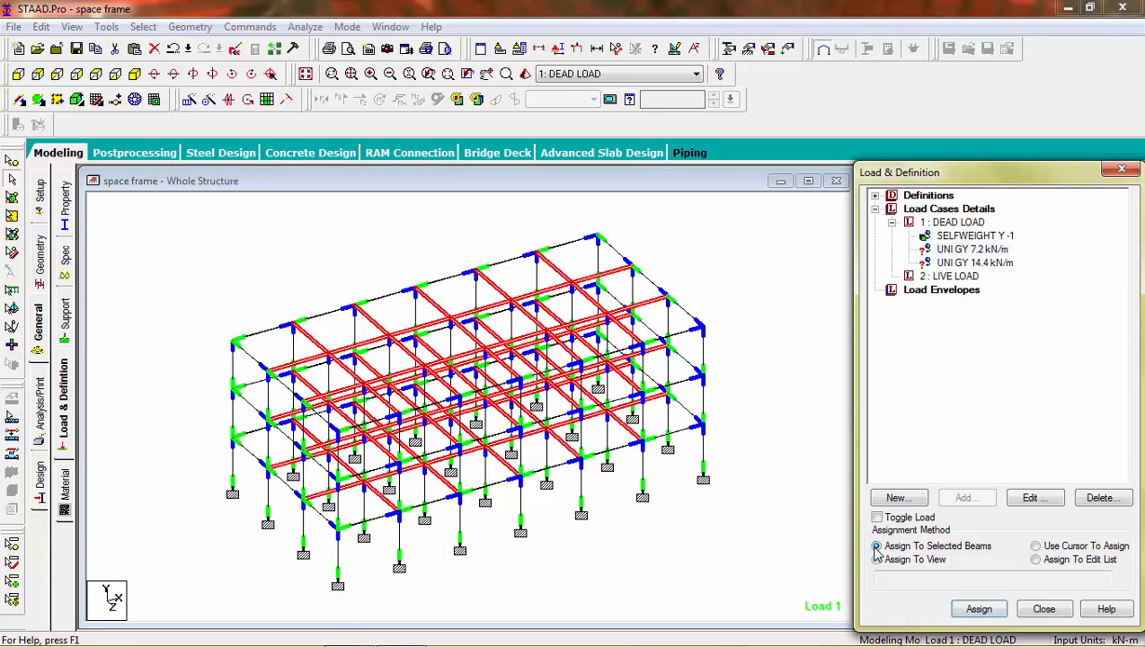
pyautogui.click(993, 609)
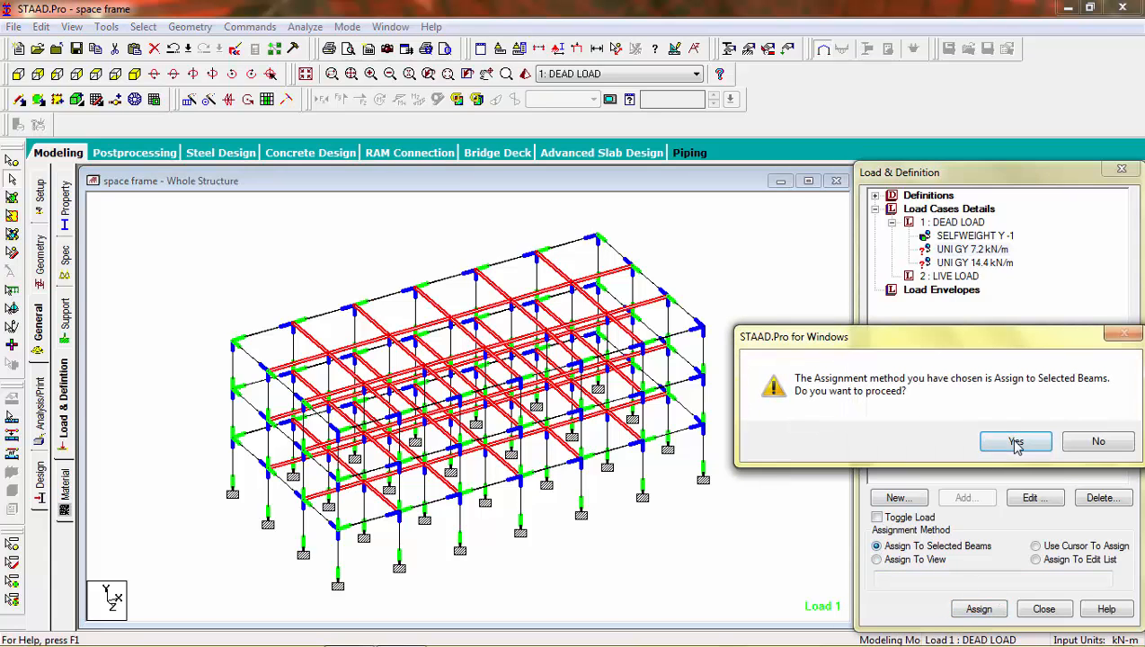
pyautogui.click(1016, 441)
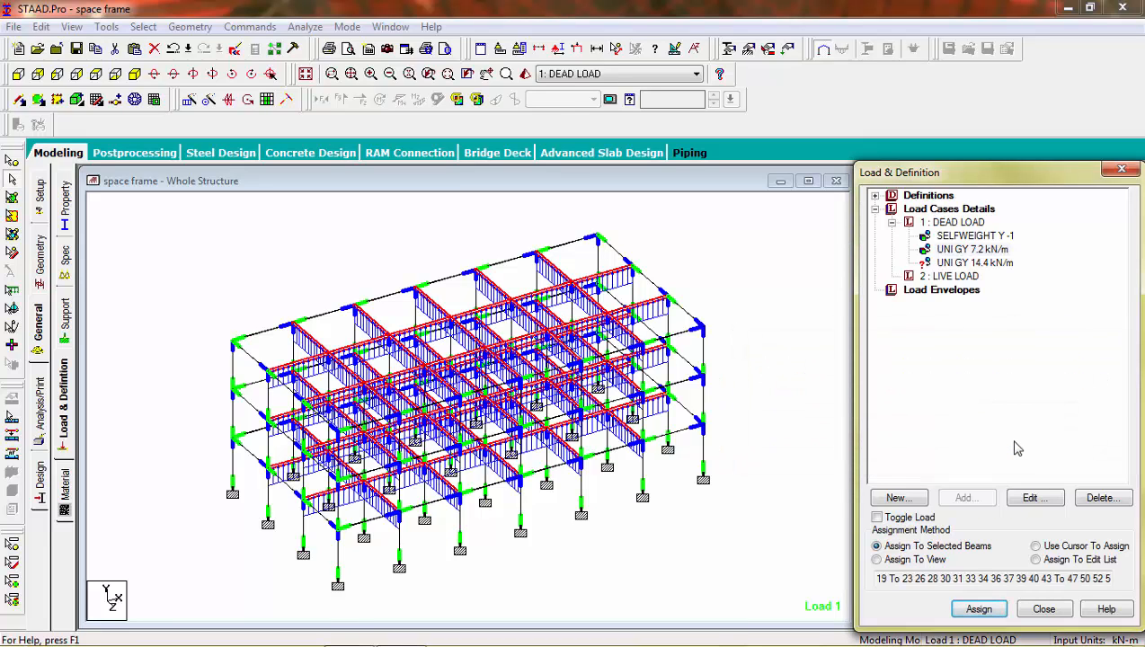
# Step: Change the interior beams' uniform force W1 to -7.2 kN/m in the GY direction
pyautogui.doubleClick(967, 250)
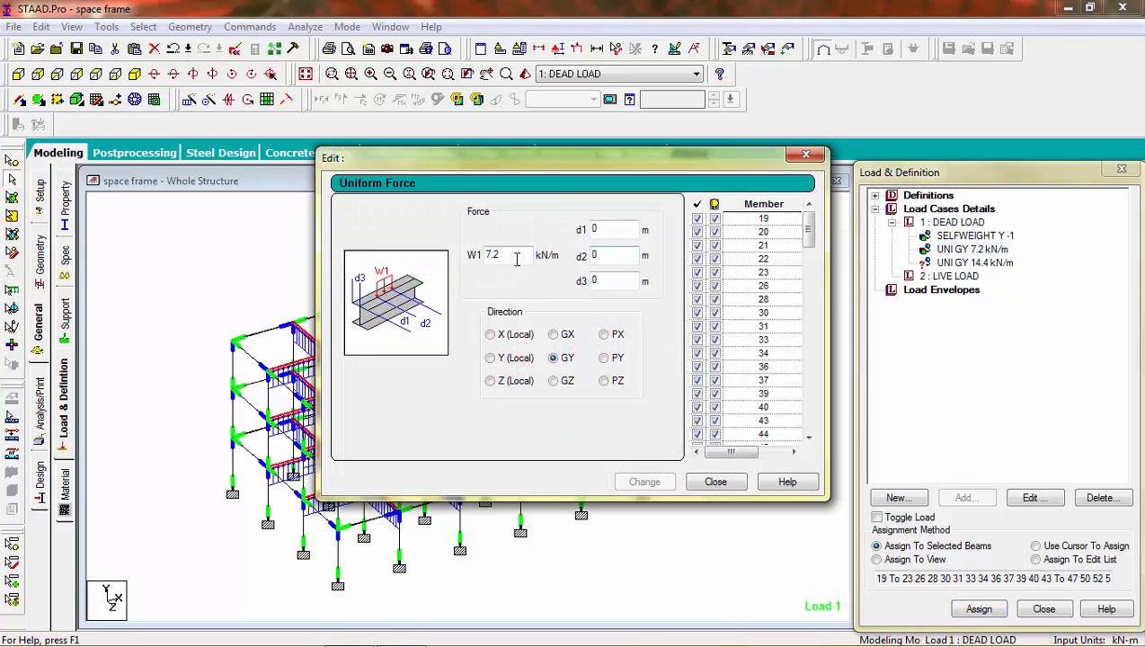
pyautogui.click(486, 254)
pyautogui.write('-')
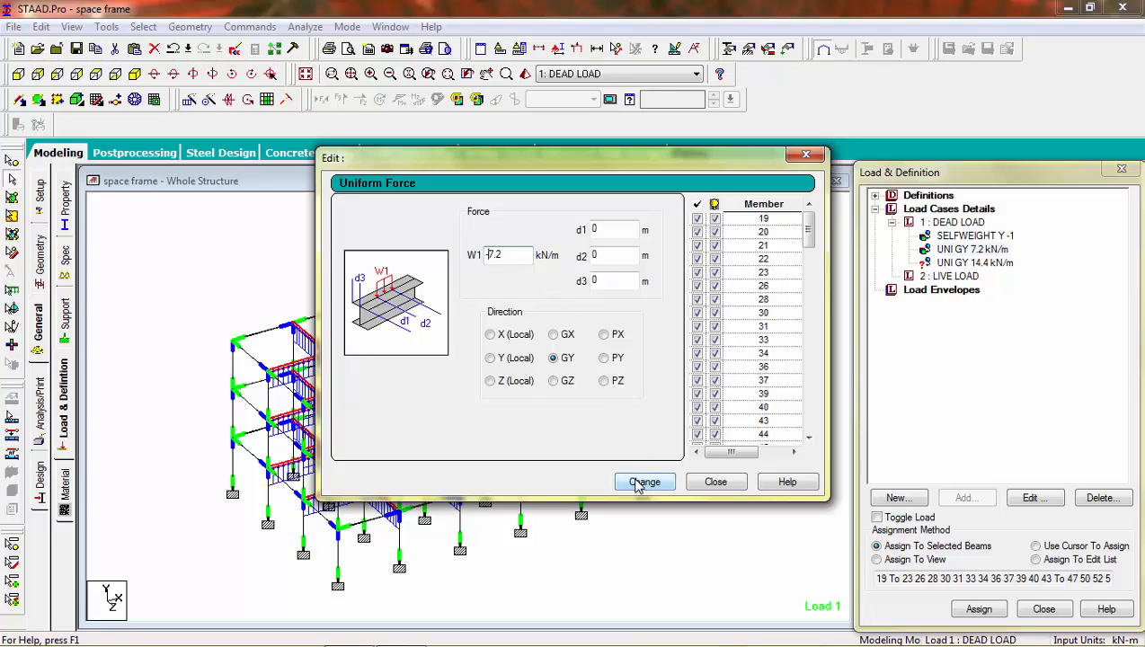
pyautogui.click(644, 483)
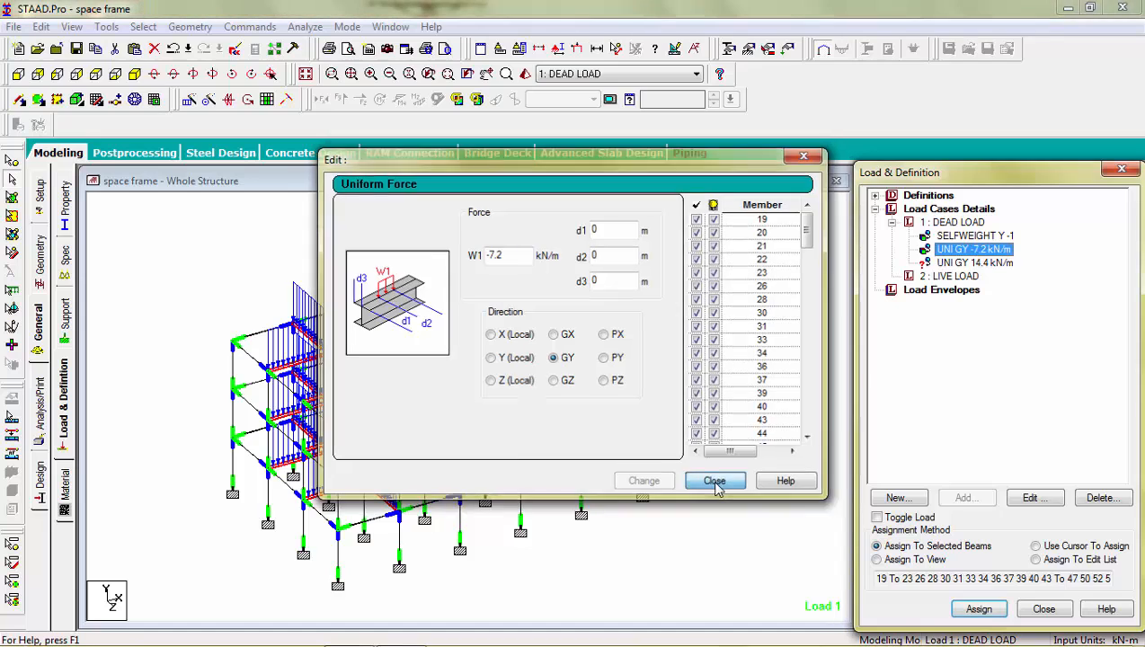
pyautogui.click(714, 482)
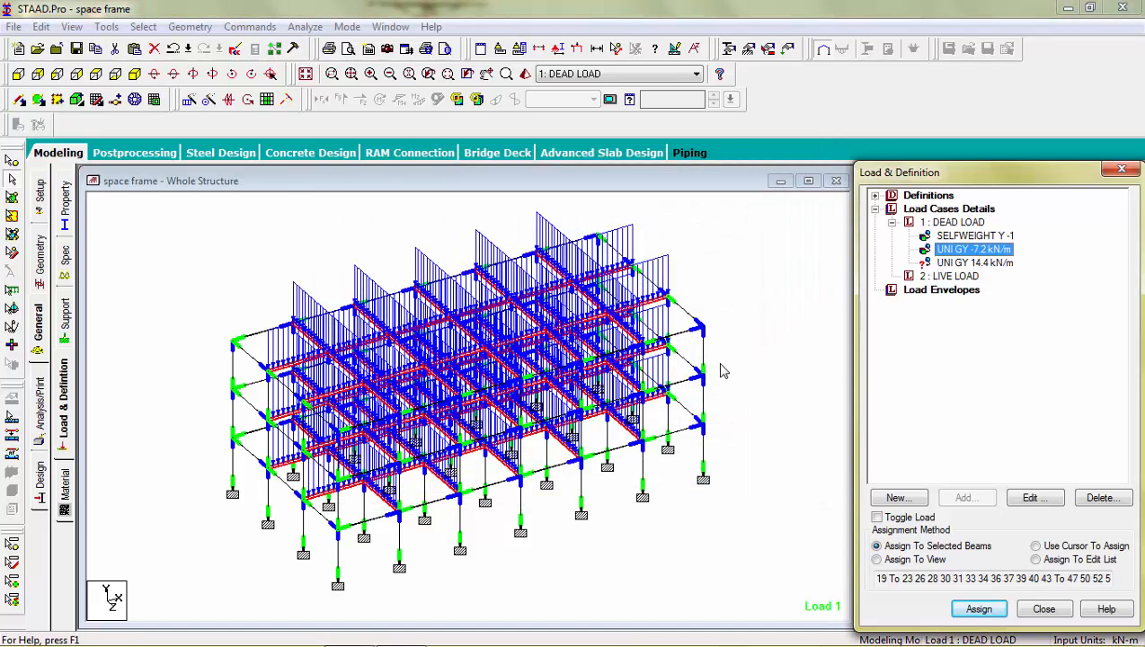
# Step: Pick the 14.4 kN/m uniform load and, in plan view, select the six longitudinal beams along the upper edge of the plan
pyautogui.click(975, 262)
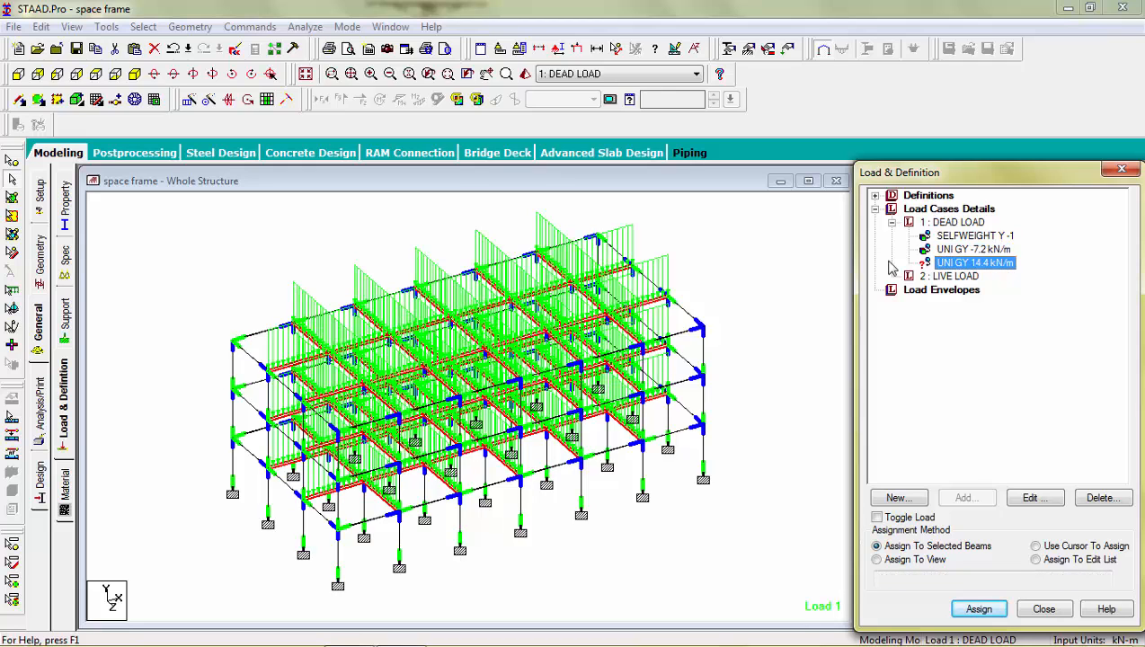
pyautogui.click(89, 80)
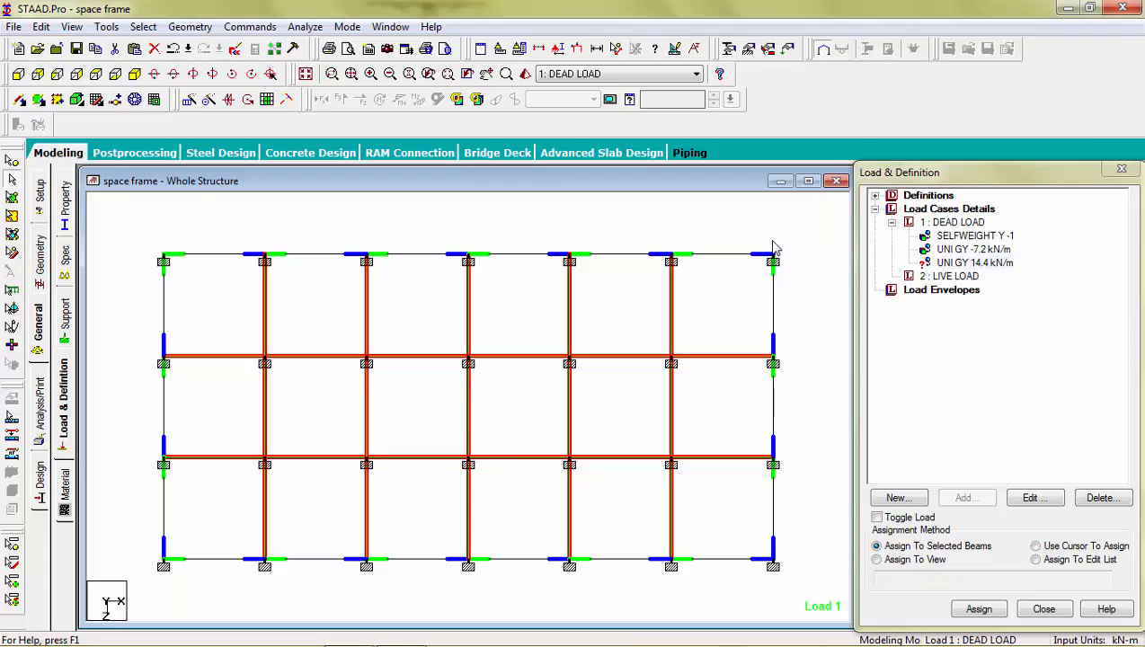
pyautogui.click(755, 239)
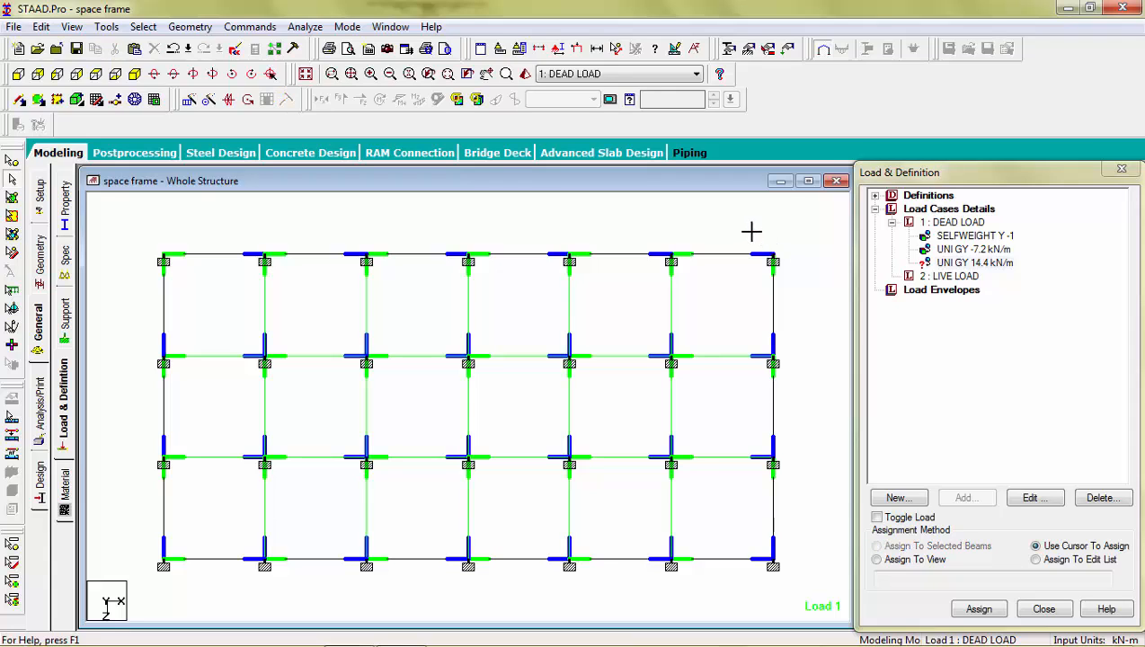
pyautogui.click(744, 253)
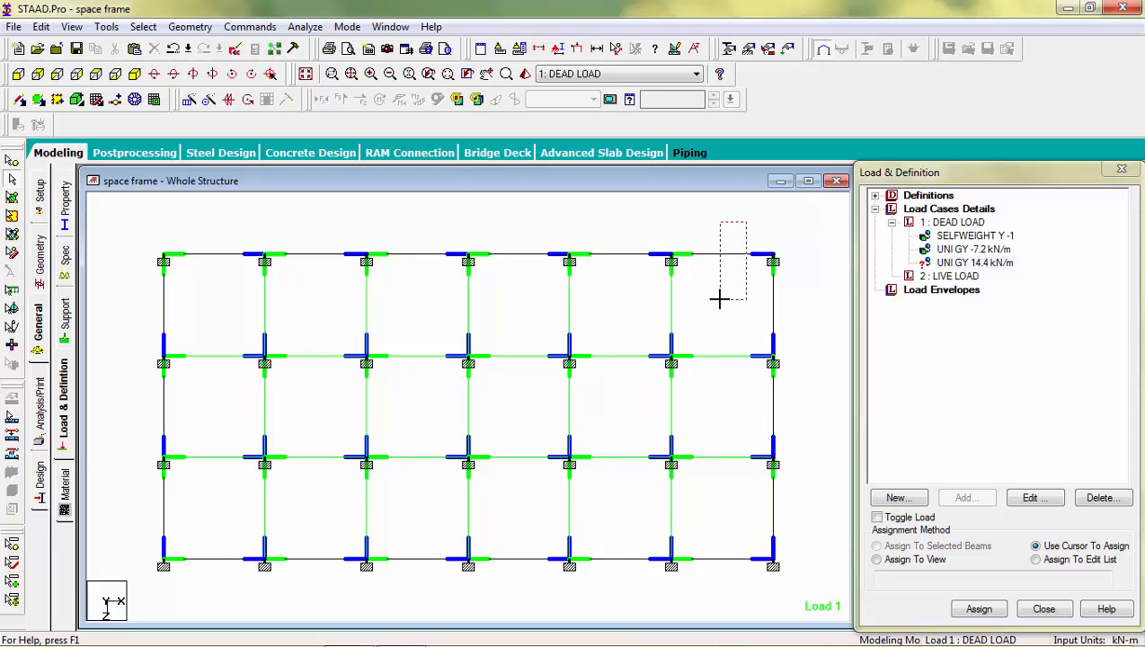
pyautogui.click(633, 254)
pyautogui.click(504, 256)
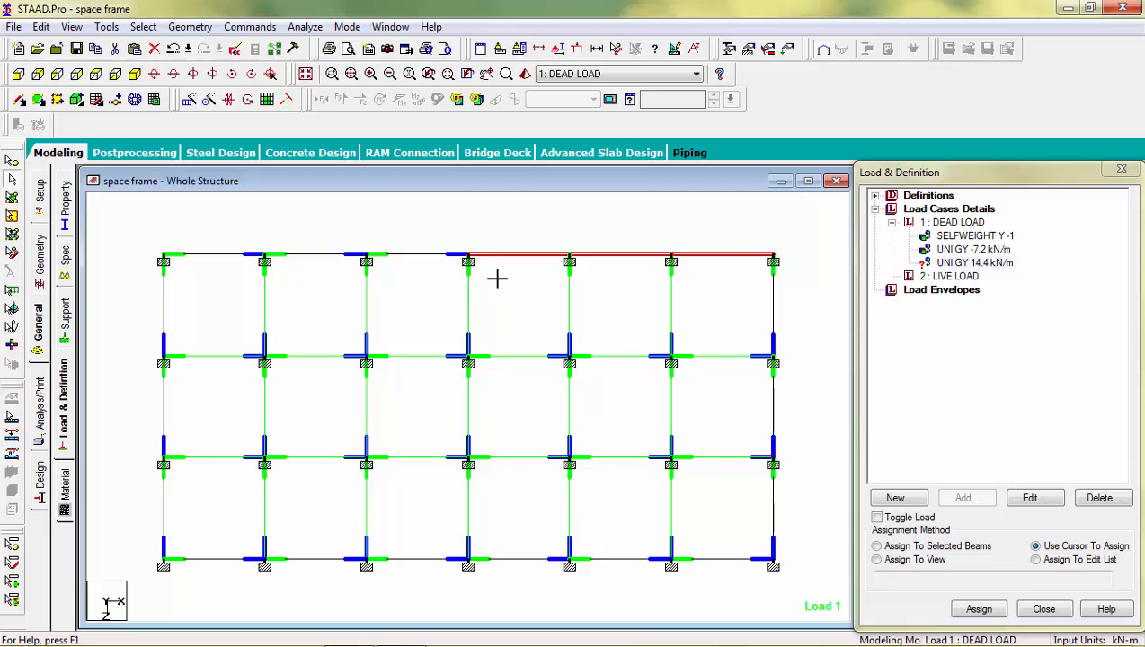
pyautogui.click(388, 309)
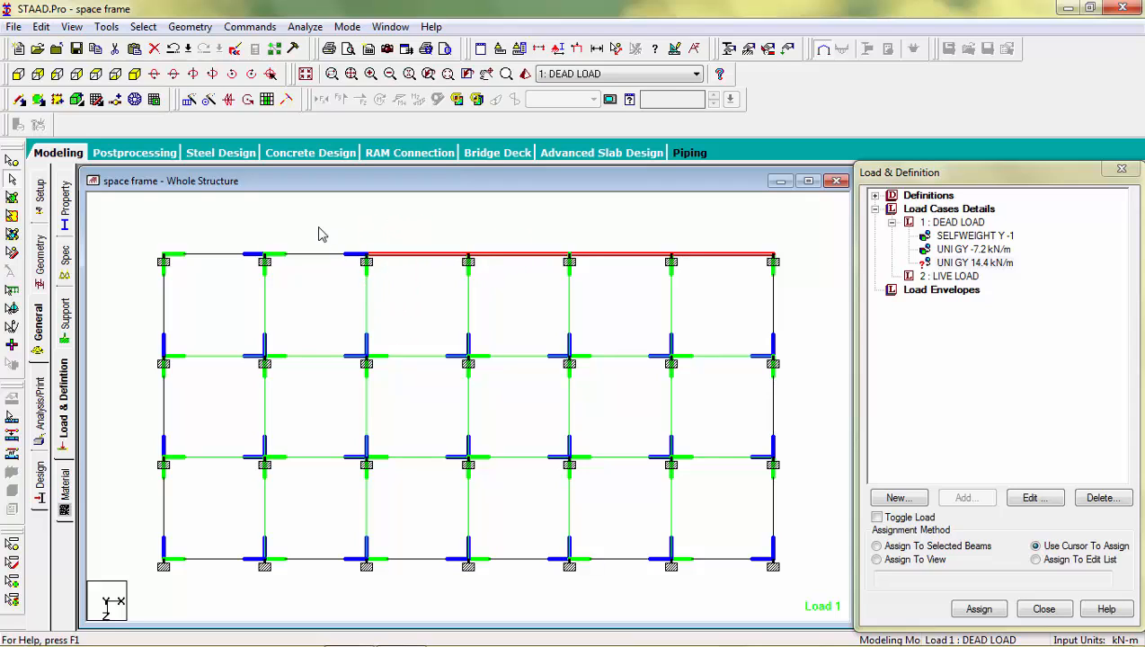
pyautogui.click(290, 285)
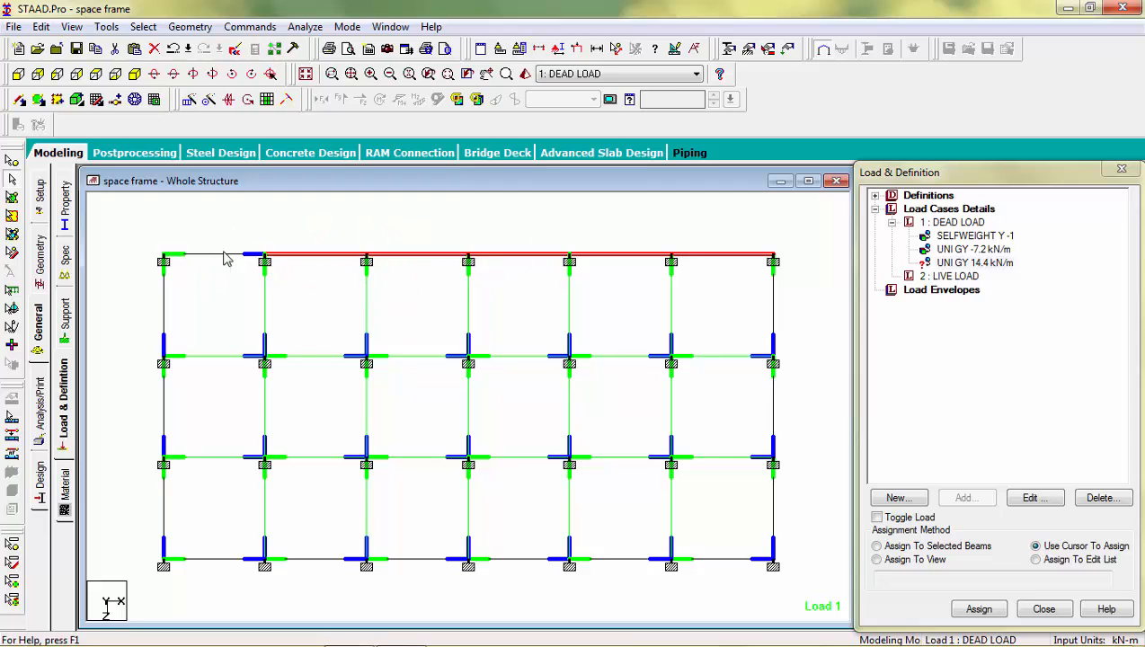
pyautogui.click(197, 279)
# Step: Add the three transverse beams of the plan's left end and the six longitudinal beams along its lower edge to the selection
pyautogui.click(128, 334)
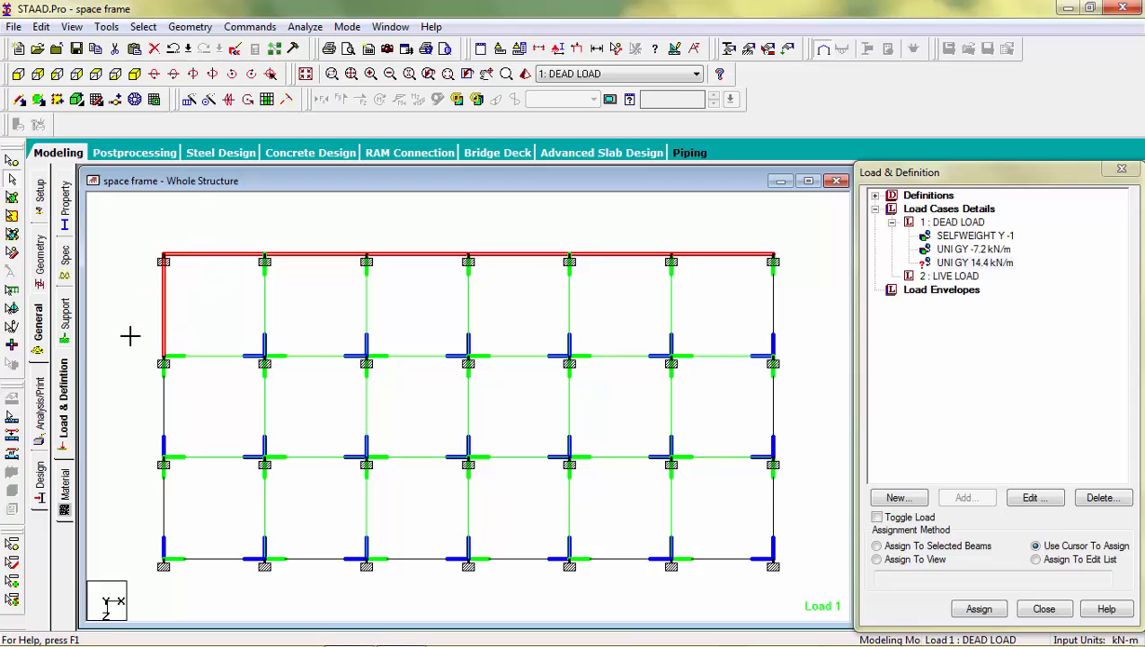
pyautogui.click(124, 425)
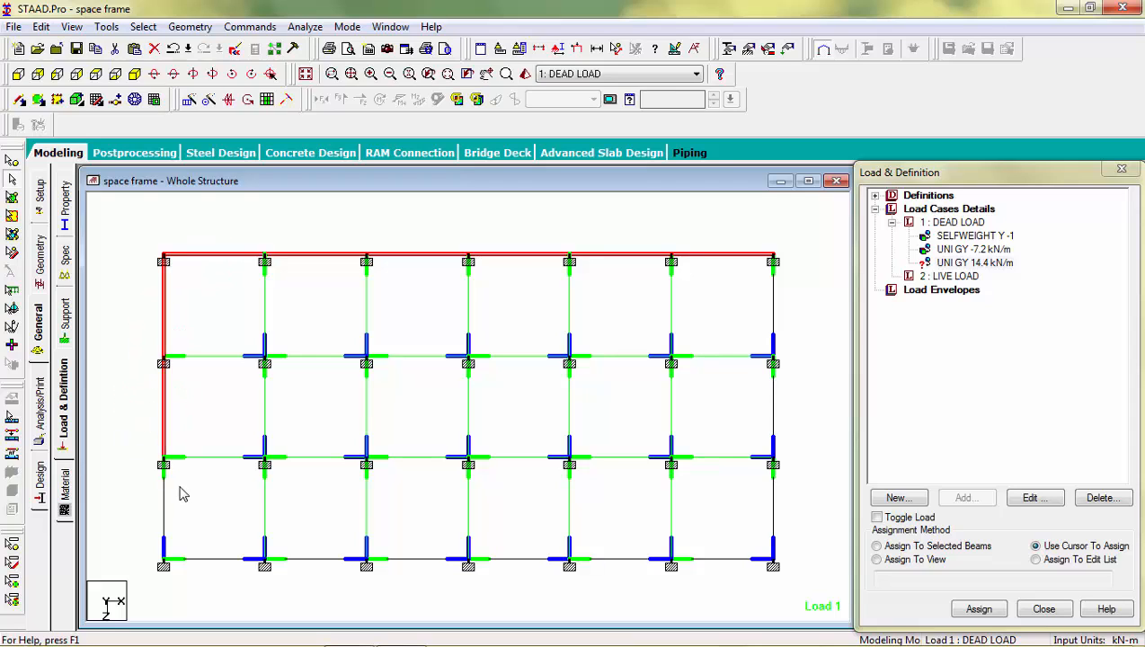
pyautogui.click(138, 513)
pyautogui.click(189, 576)
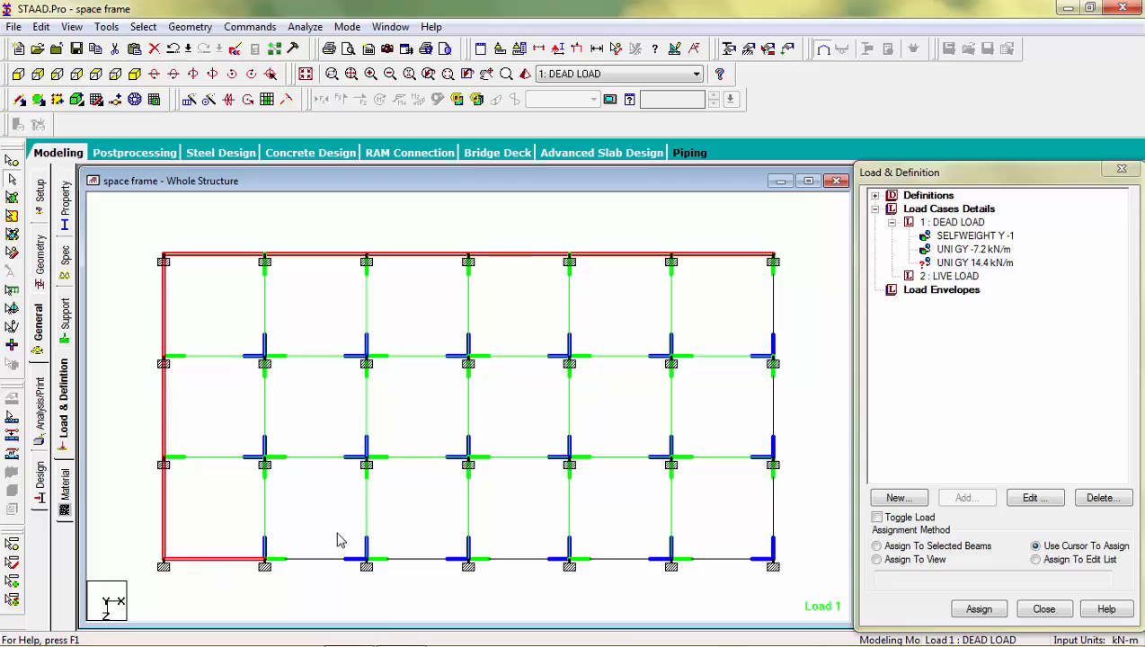
pyautogui.click(315, 568)
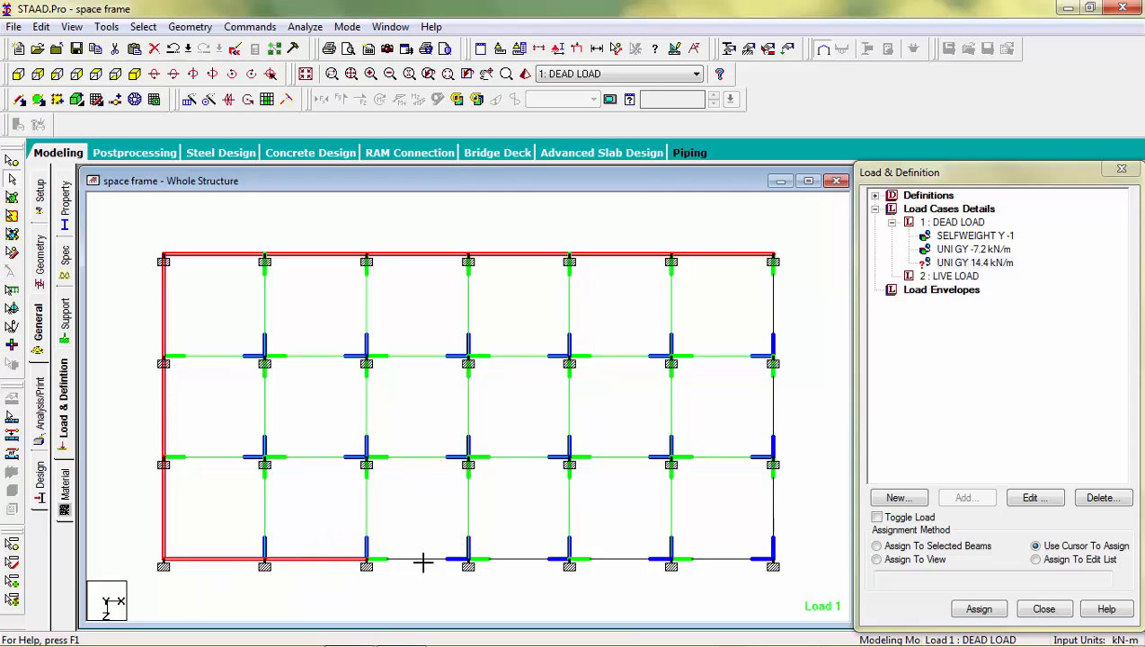
pyautogui.click(419, 566)
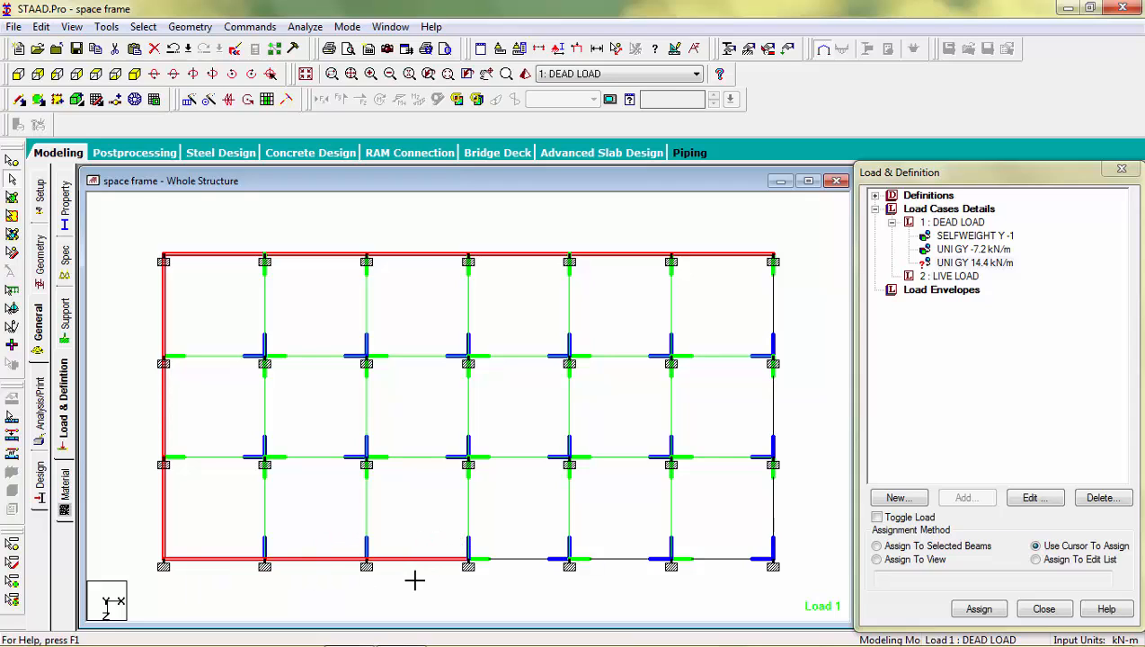
pyautogui.click(502, 589)
pyautogui.click(618, 574)
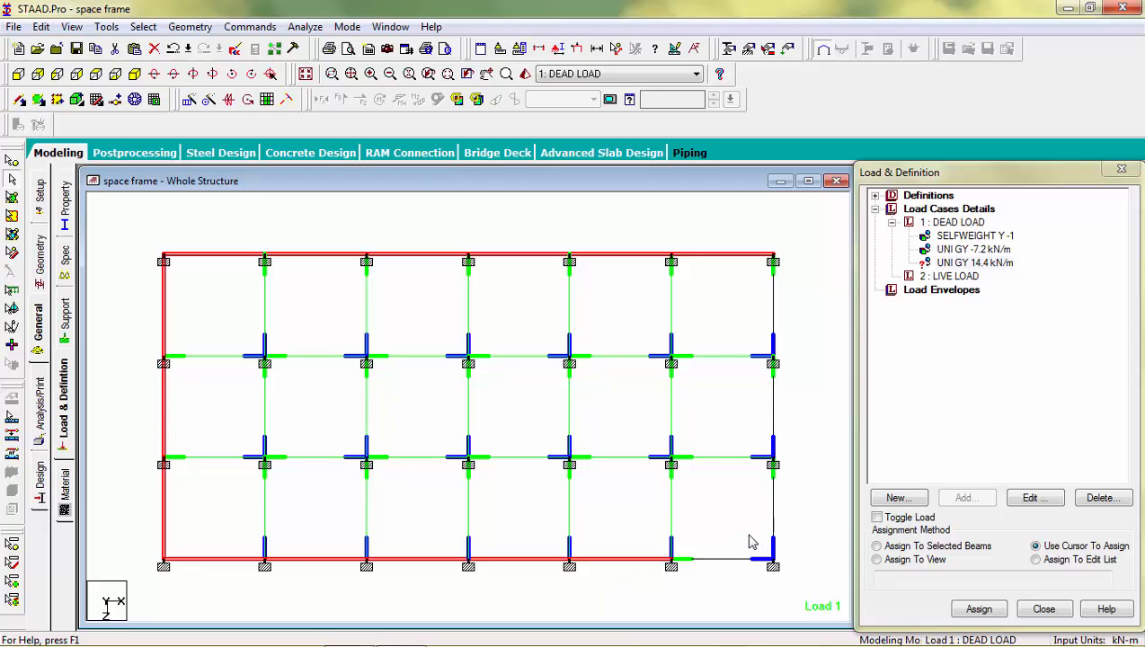
pyautogui.click(707, 577)
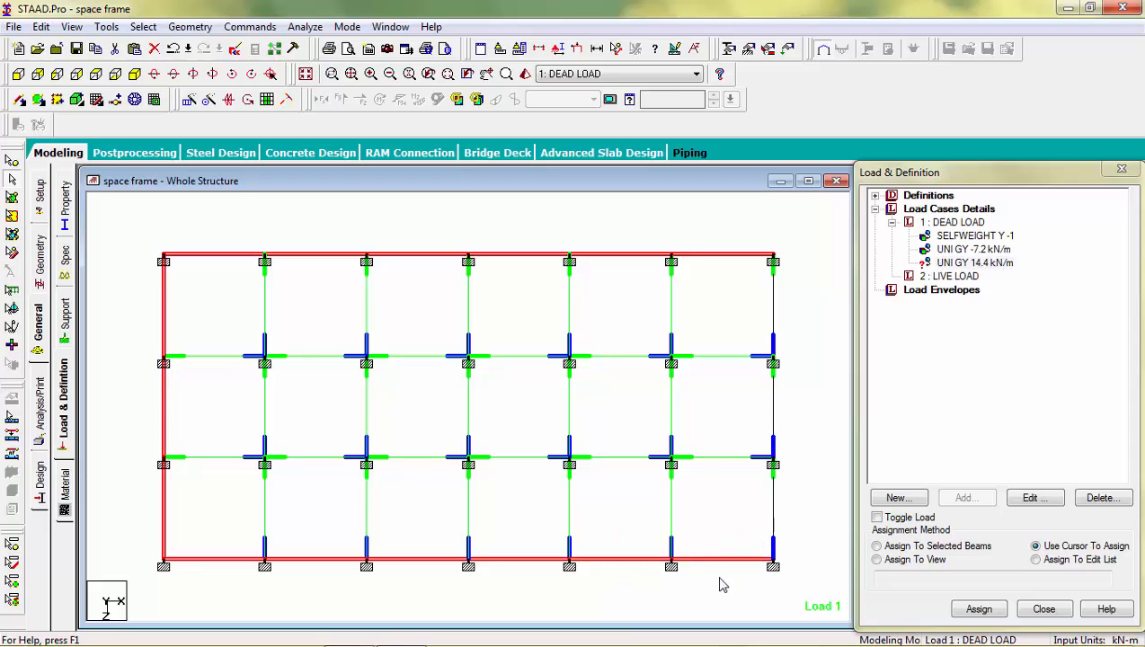
# Step: Add the three transverse beams of the plan's right end to the selection, completing the perimeter
pyautogui.click(739, 512)
pyautogui.click(727, 421)
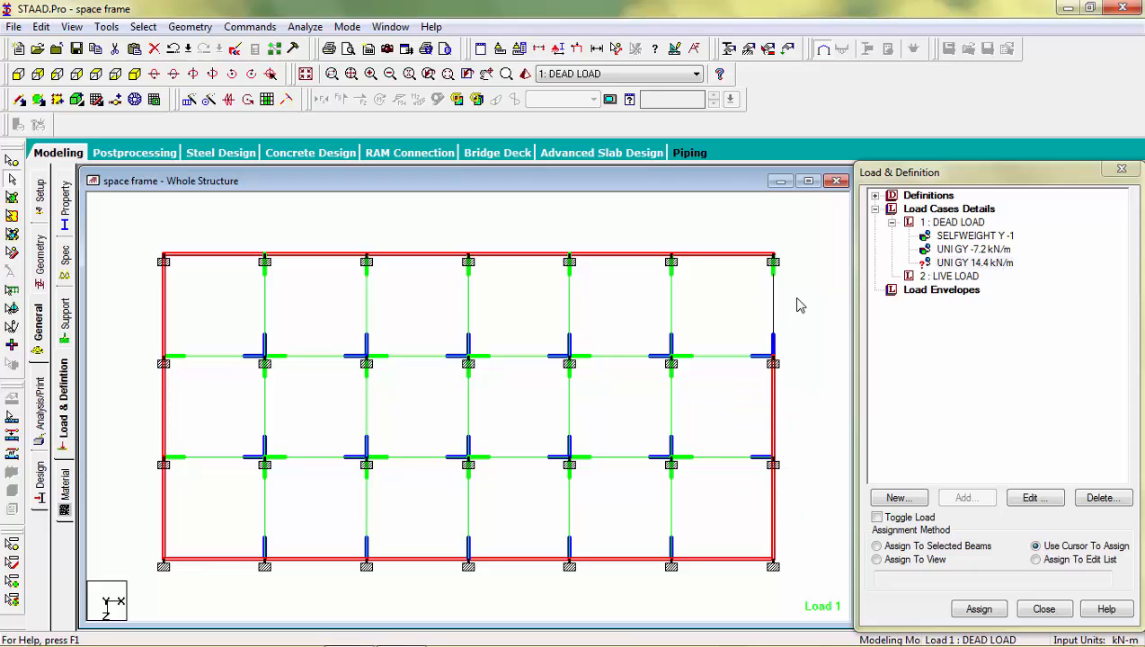
pyautogui.click(744, 312)
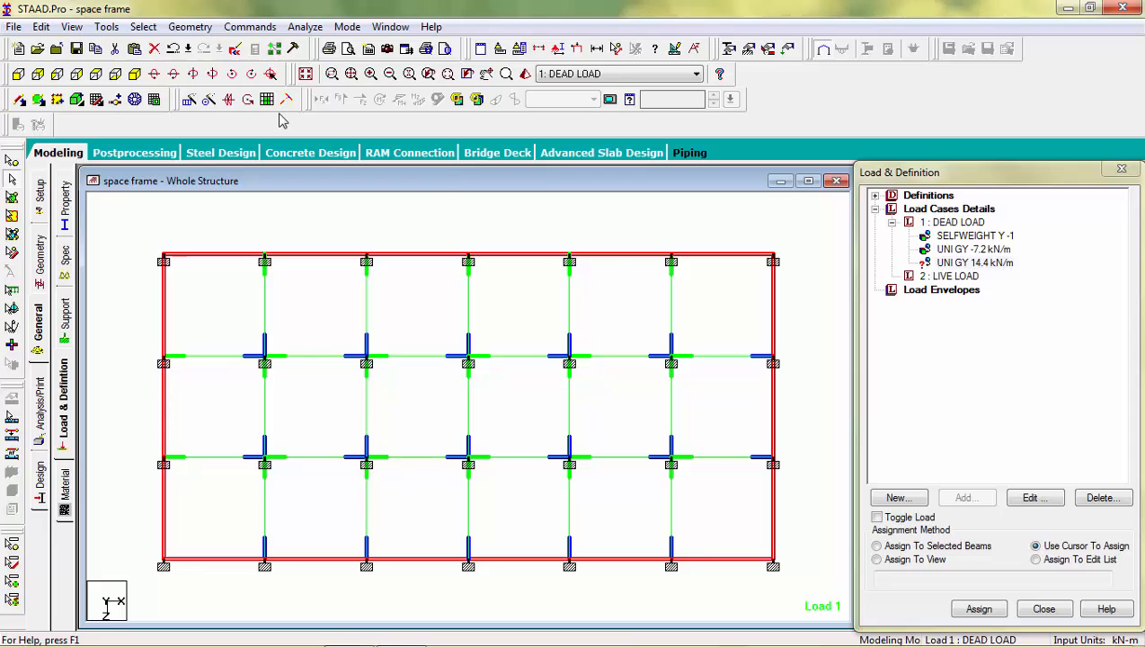
# Step: Assign the 14.4 kN/m uniform load to the selected perimeter beams and accept the selected-beams assignment
pyautogui.click(140, 81)
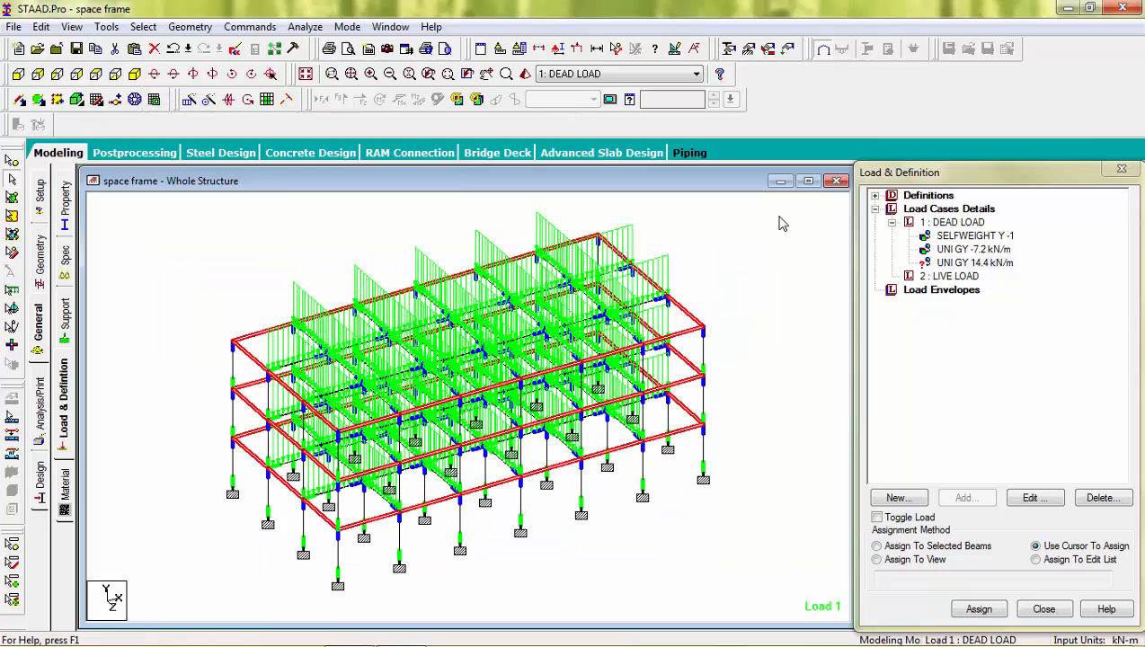
pyautogui.click(877, 546)
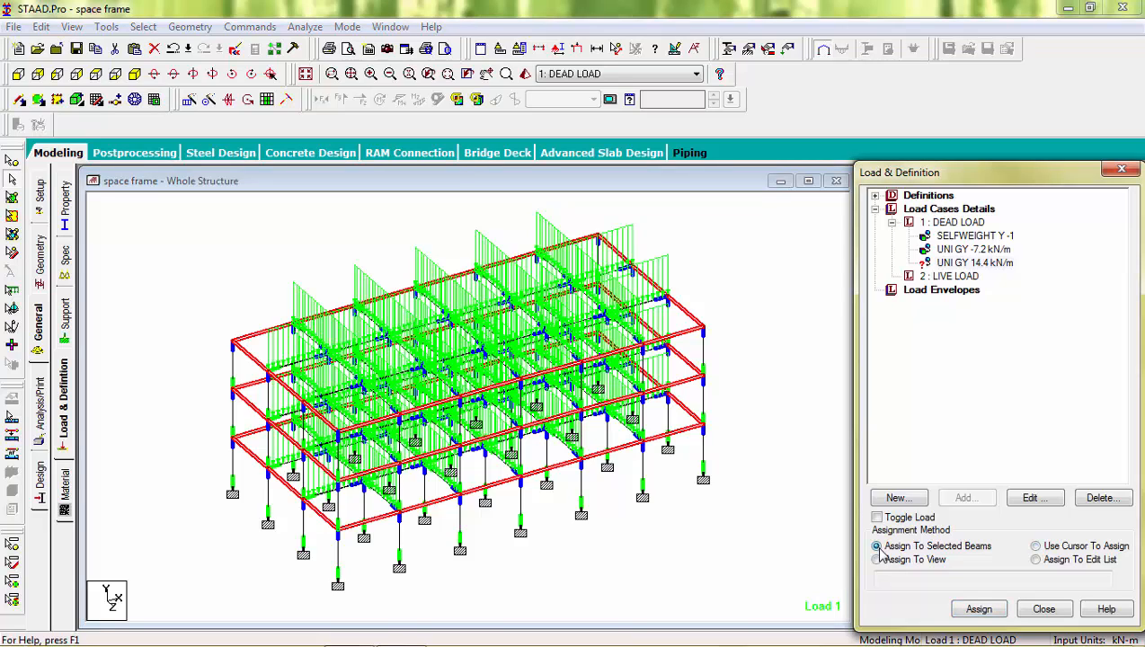
pyautogui.click(978, 610)
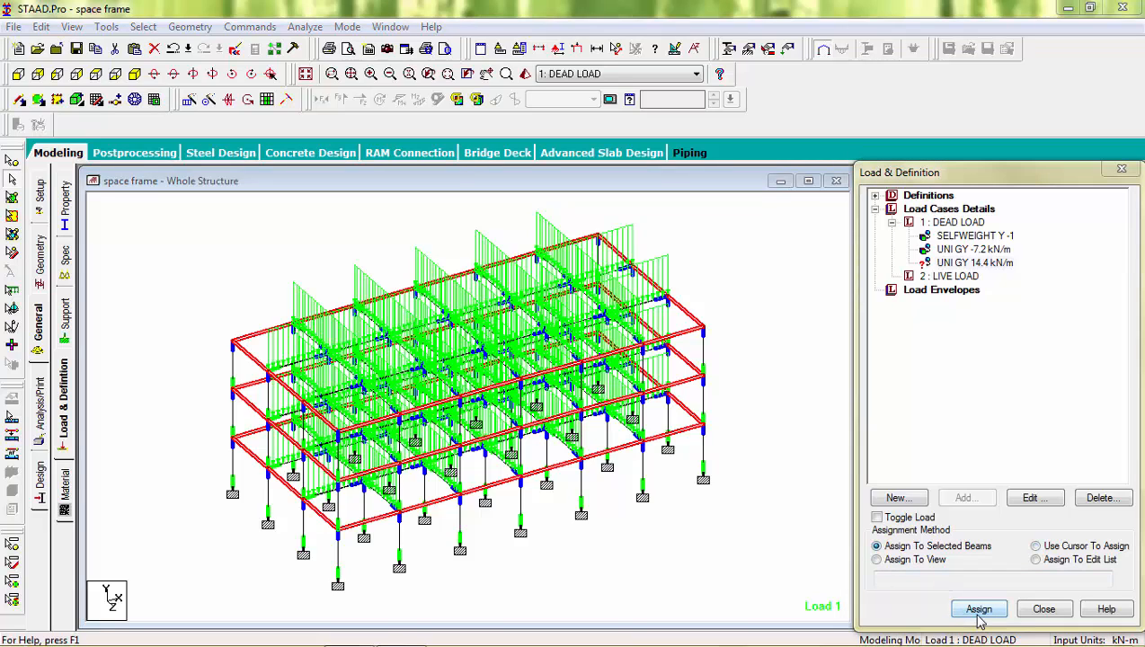
pyautogui.click(1018, 442)
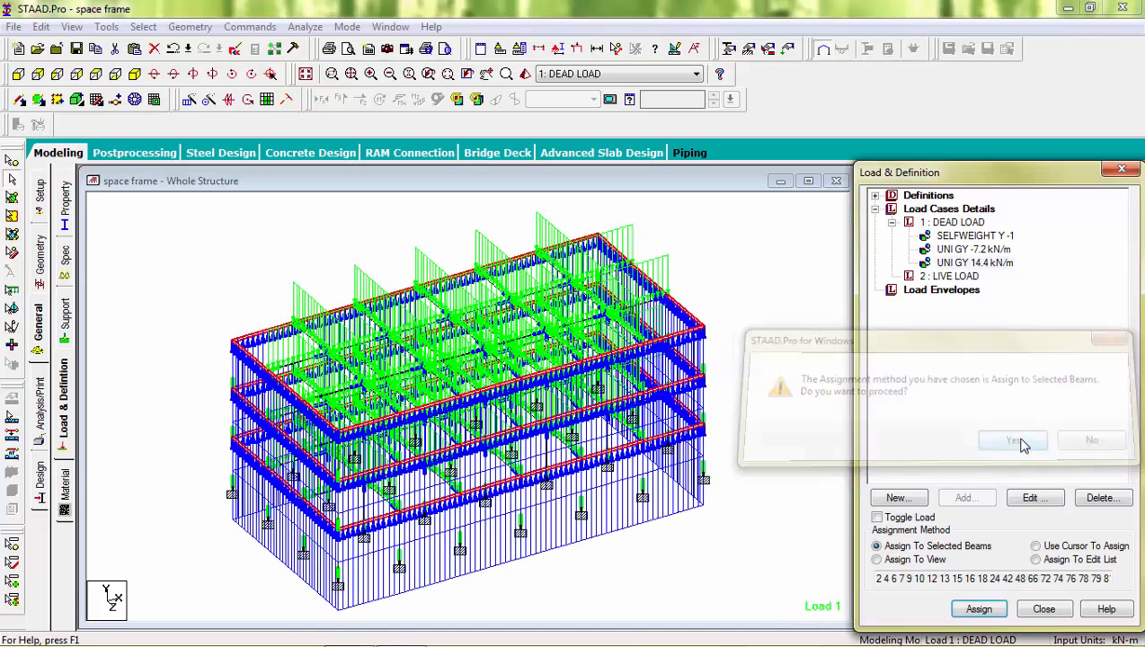
# Step: Change the perimeter beams' uniform force W1 to -14.4 kN/m in the GY direction
pyautogui.doubleClick(987, 263)
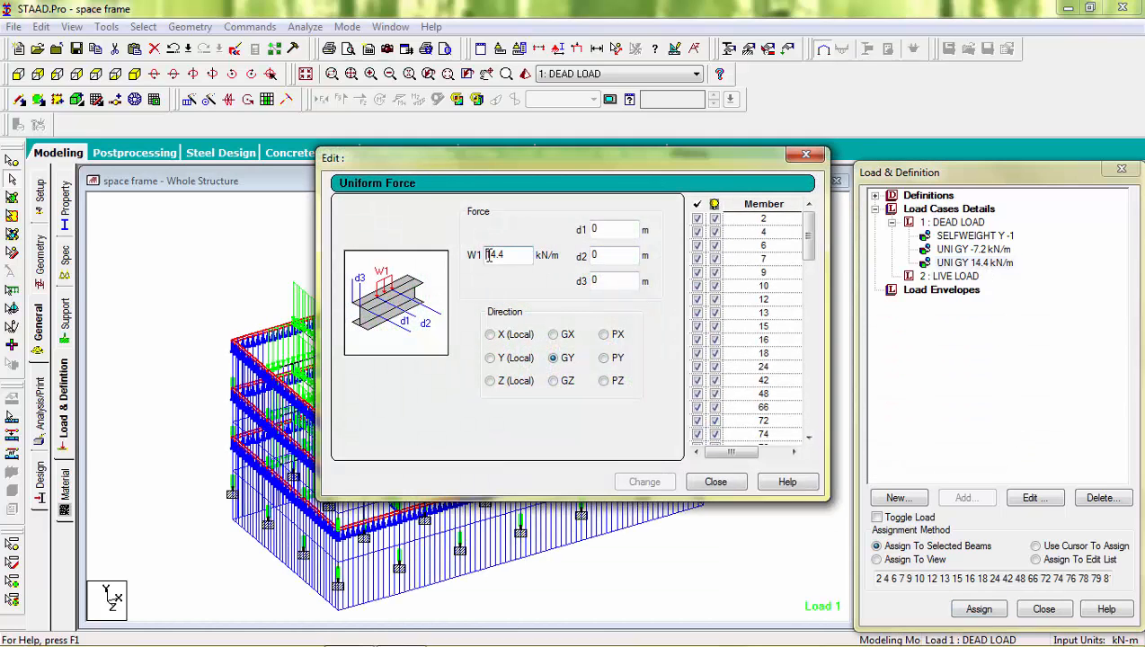
pyautogui.write('-')
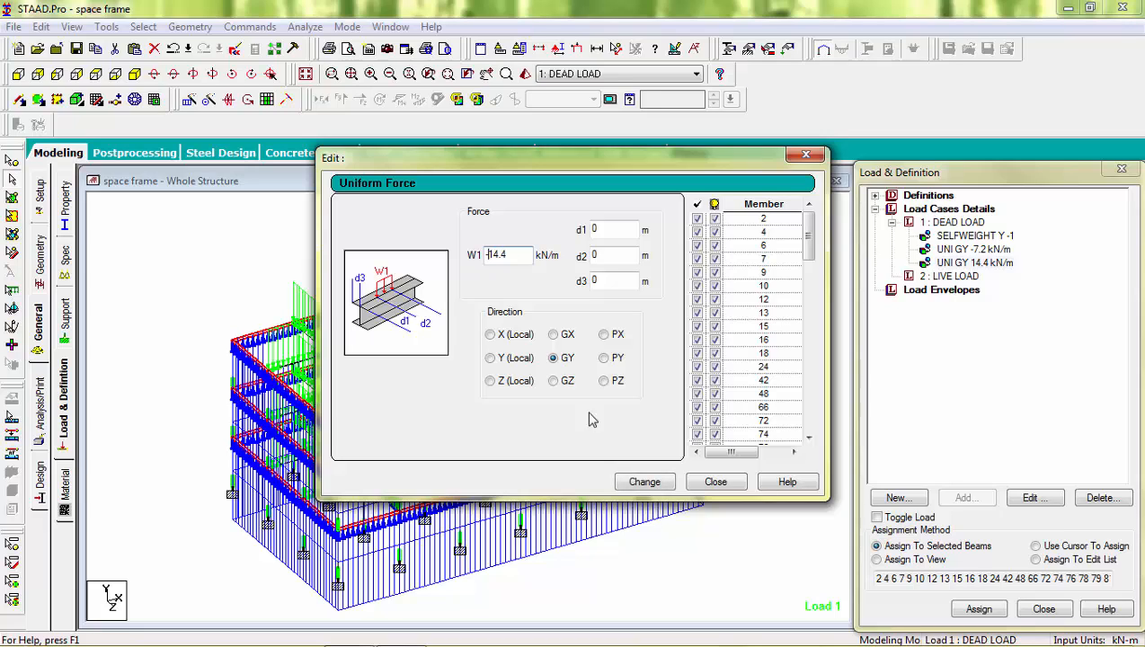
pyautogui.click(633, 483)
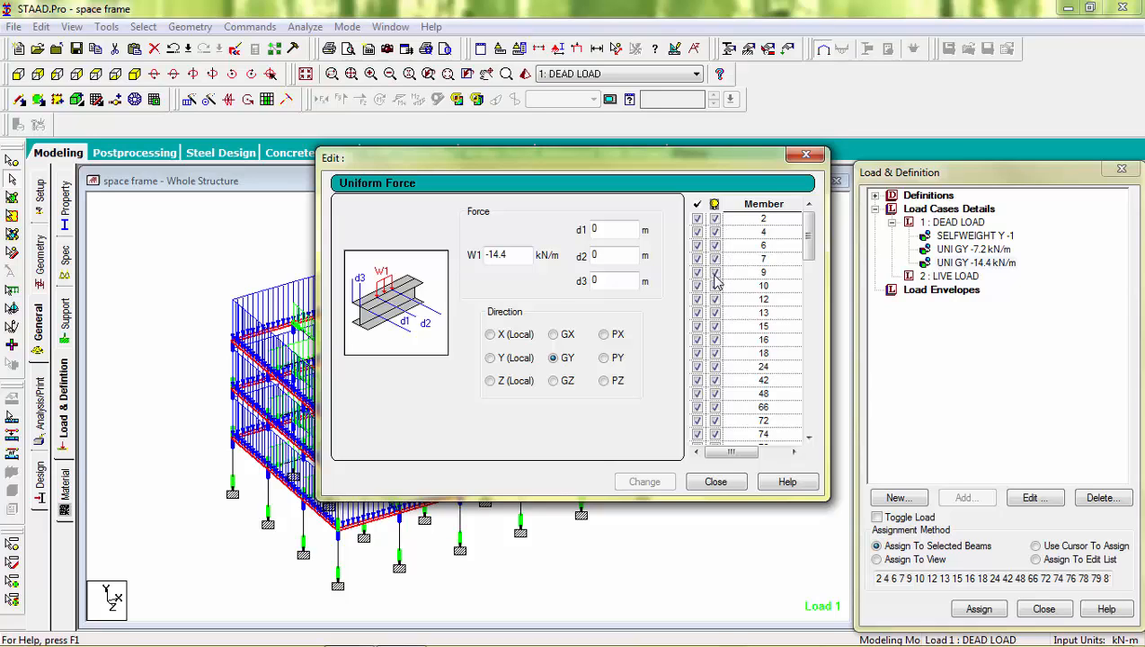
pyautogui.click(805, 158)
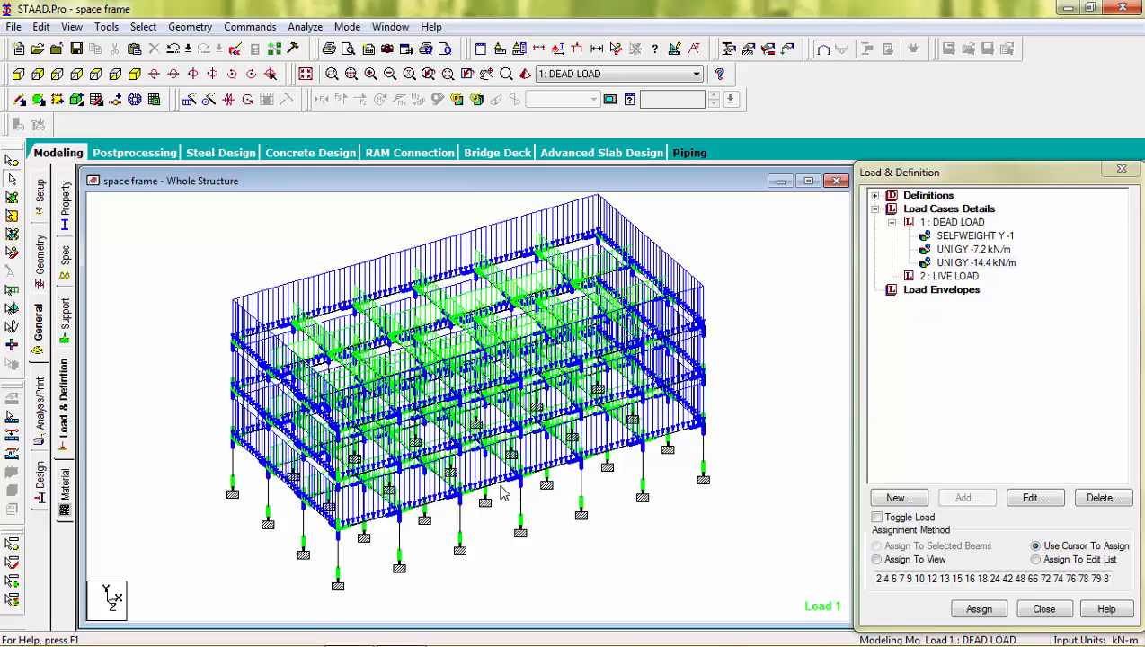
# Step: Select the members around the front middle bay, open the -14.4 kN/m uniform force for editing, and exclude members 81 and 82
pyautogui.click(548, 471)
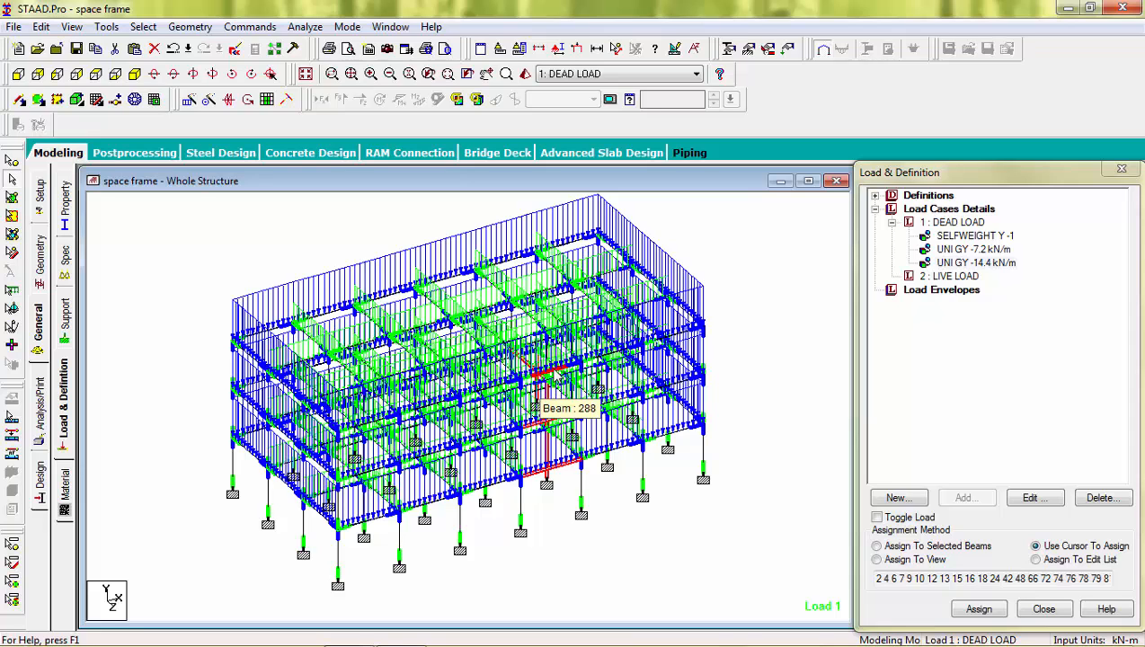
pyautogui.doubleClick(978, 263)
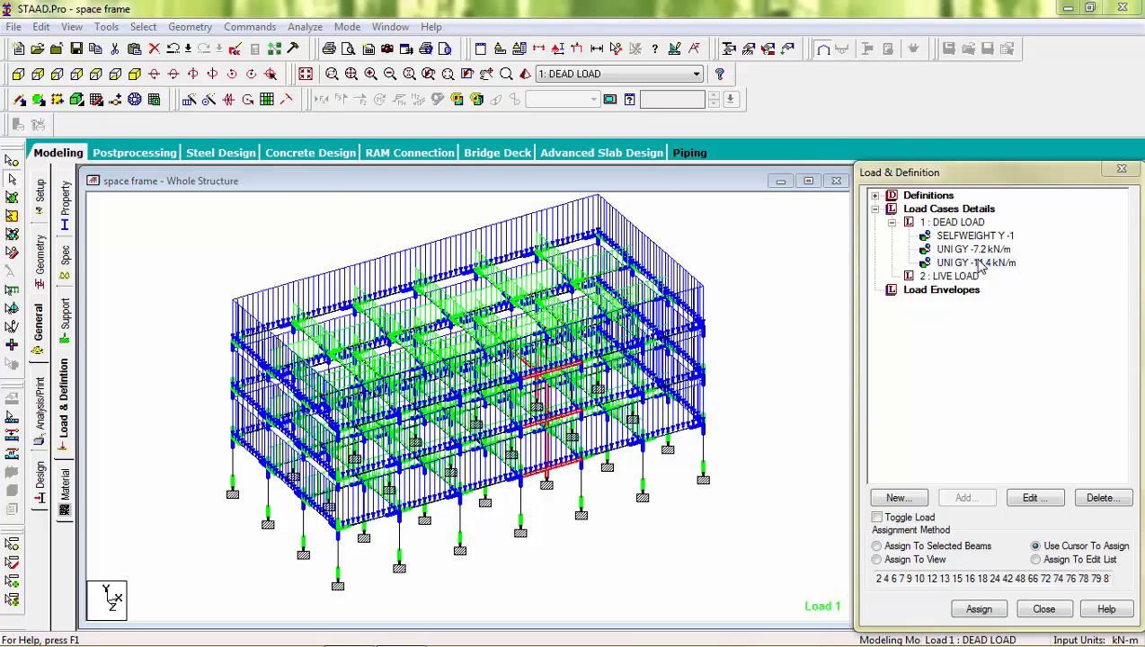
pyautogui.moveTo(808, 237); pyautogui.dragTo(808, 286)
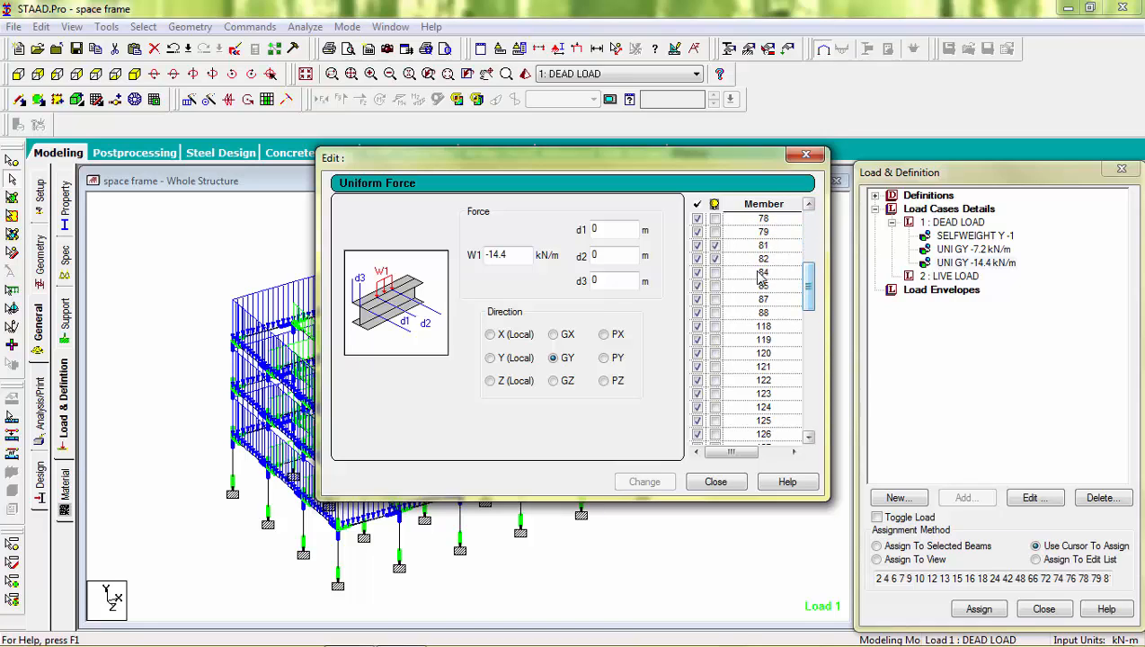
pyautogui.click(714, 259)
pyautogui.click(698, 246)
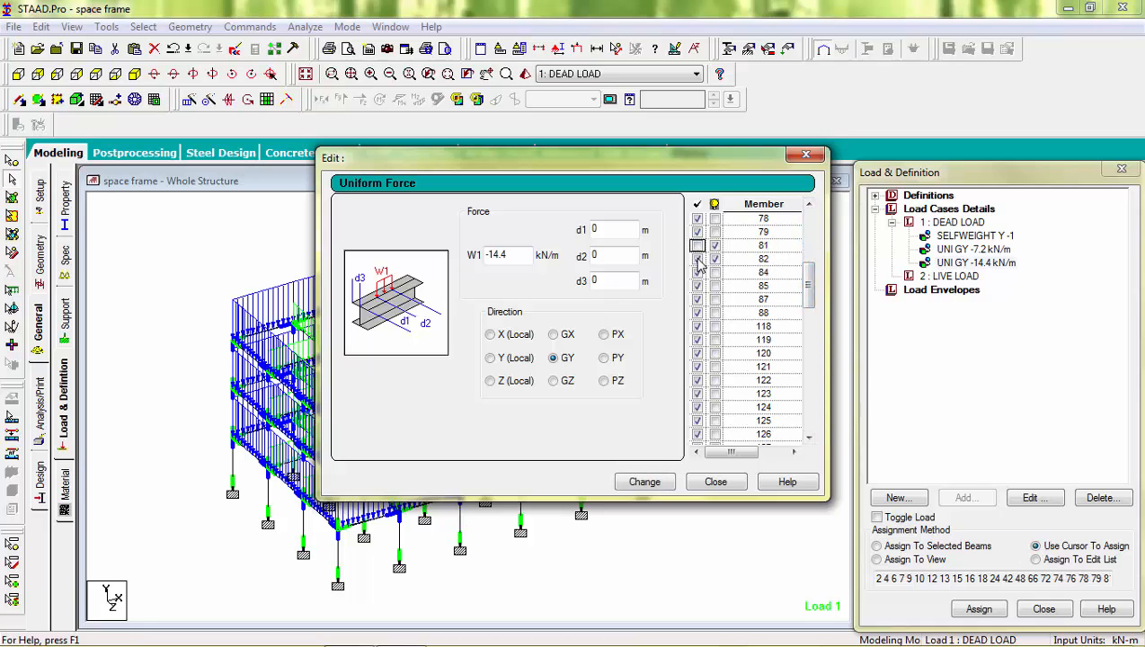
pyautogui.click(697, 259)
# Step: Exclude members 173 and 174 from the -14.4 kN/m uniform force, apply the change, and clear the member selection
pyautogui.moveTo(807, 284); pyautogui.dragTo(809, 336)
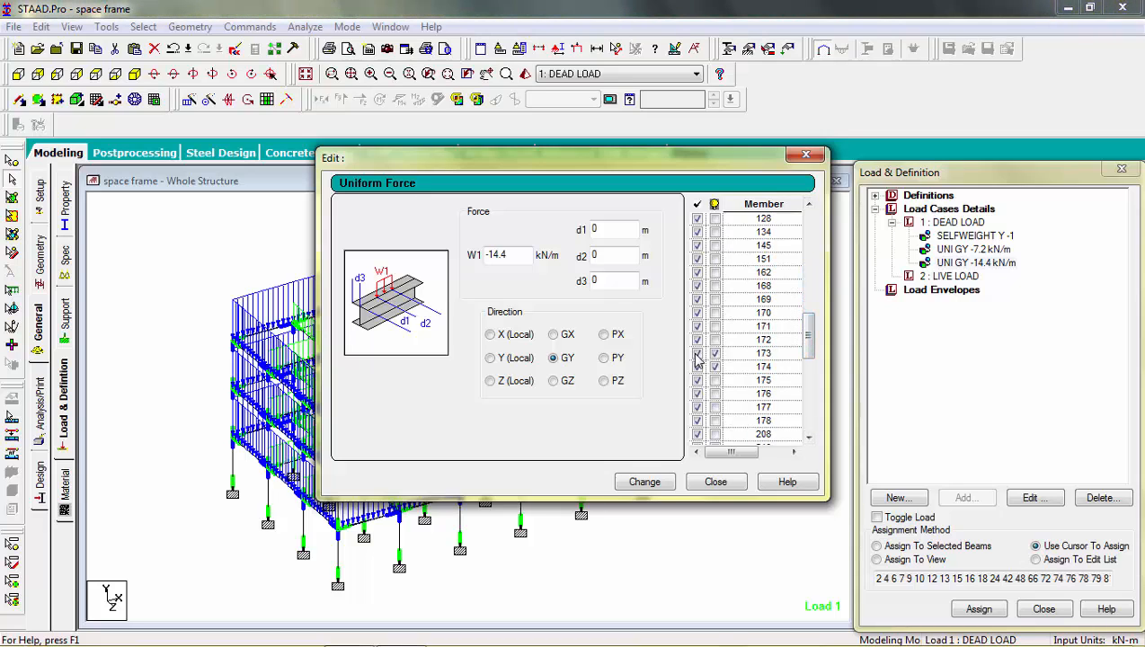
pyautogui.click(698, 353)
pyautogui.click(698, 367)
pyautogui.click(639, 484)
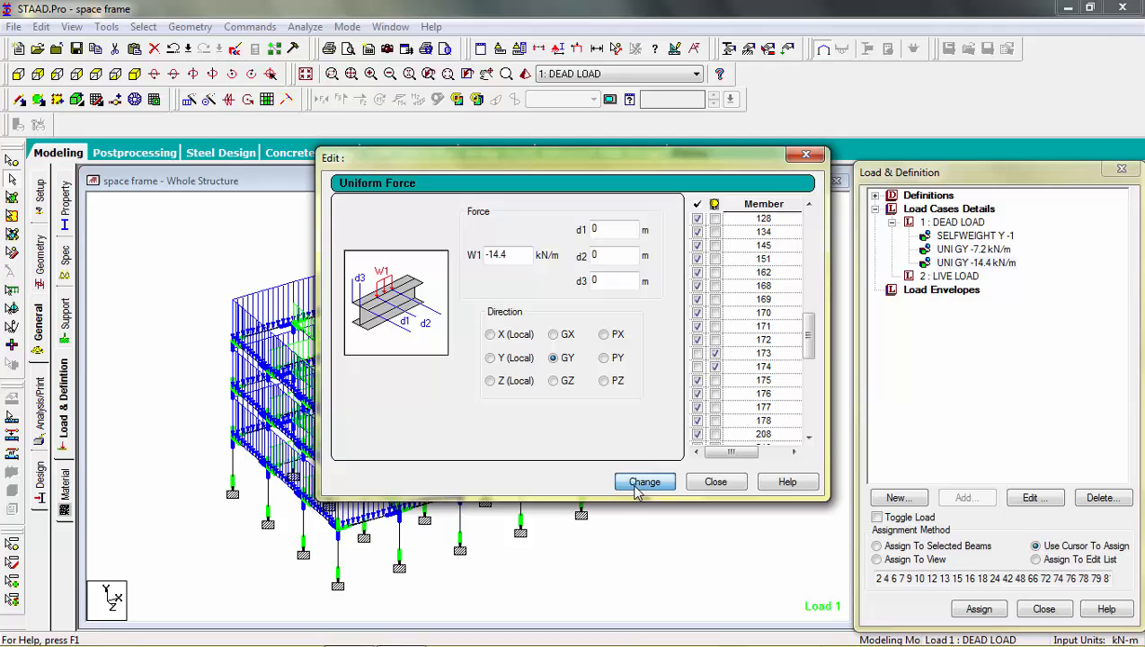
pyautogui.click(715, 483)
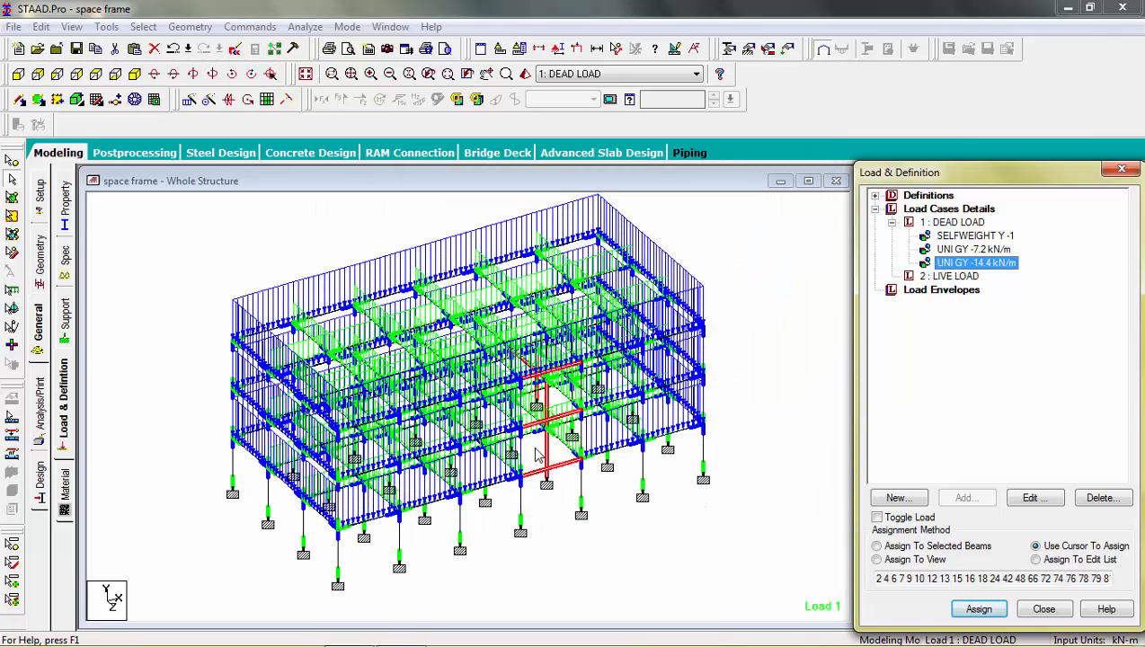
pyautogui.click(570, 536)
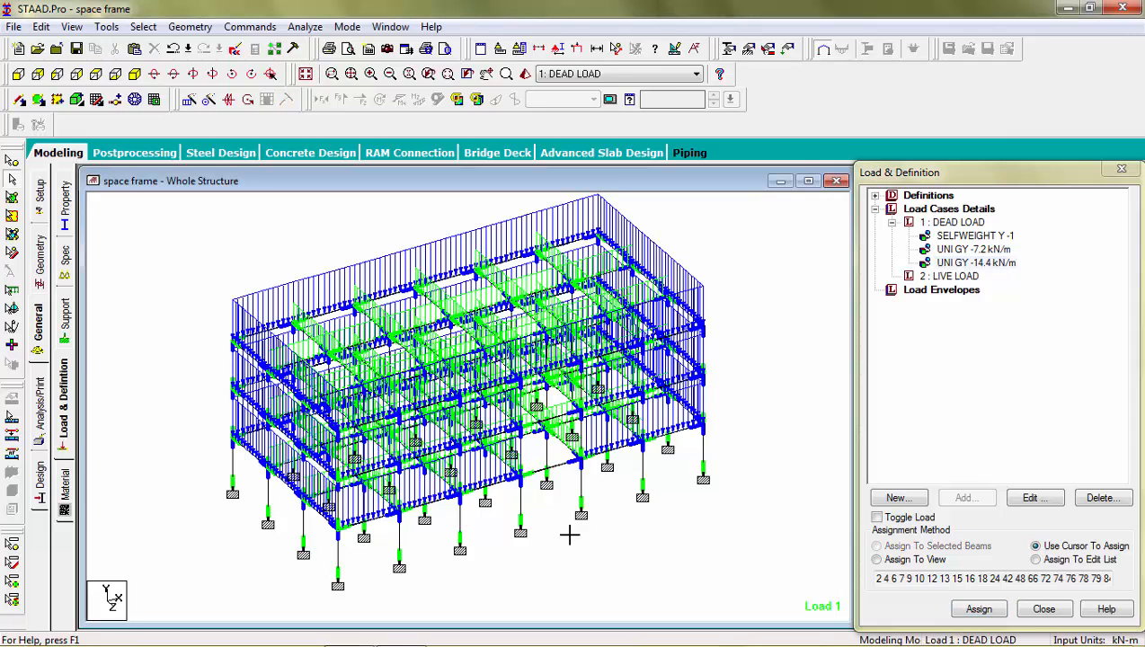
# Step: Rotate the frame and highlight the -14.4 kN/m uniform force to check its distribution
pyautogui.press('Left')
pyautogui.press('Left')
pyautogui.press('Left')
pyautogui.press('Left')
pyautogui.press('Left')
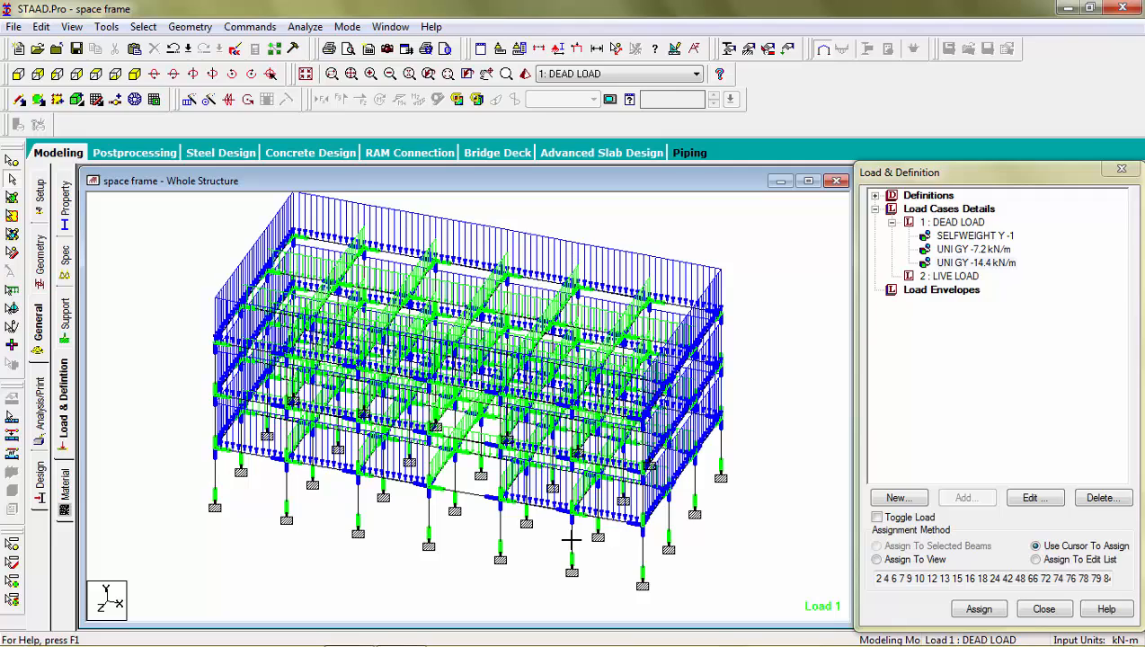
pyautogui.click(975, 262)
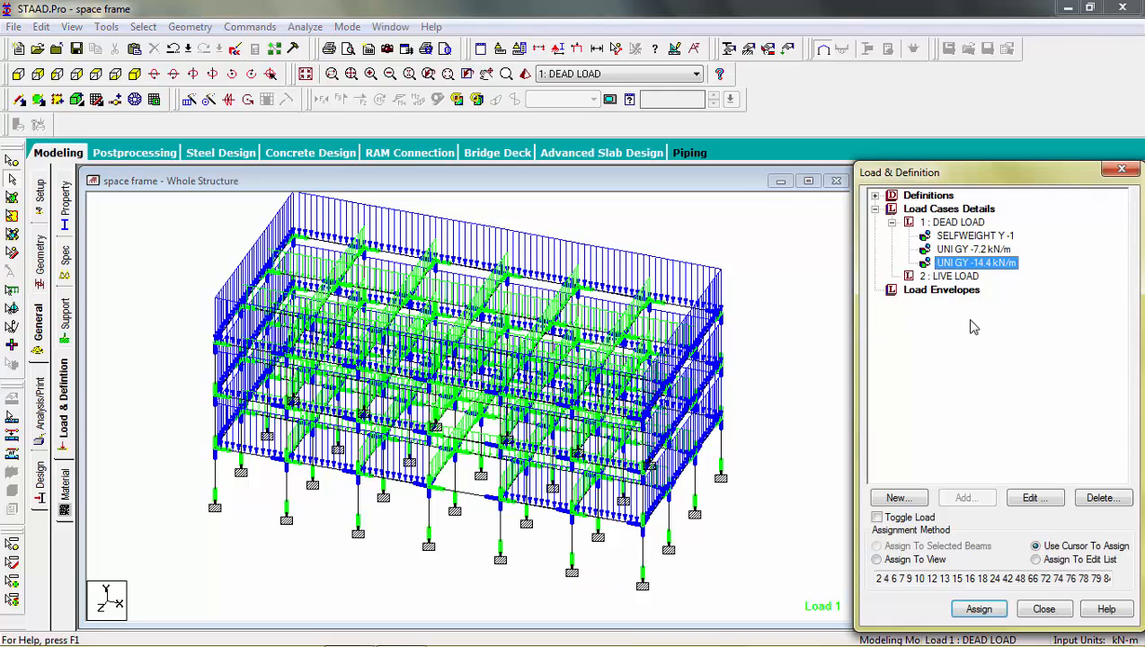
# Step: Add a floor load of -3 kN/m2 in global Y, with a Y range of 0 to 12.2 m, to the live load case
pyautogui.click(961, 279)
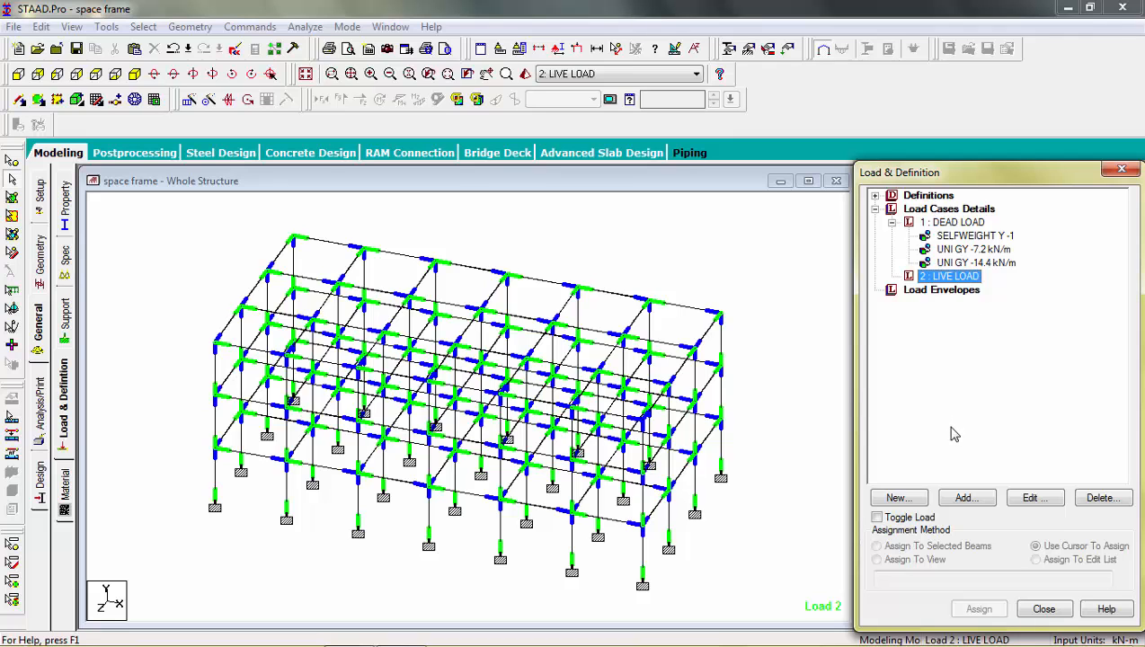
pyautogui.click(955, 499)
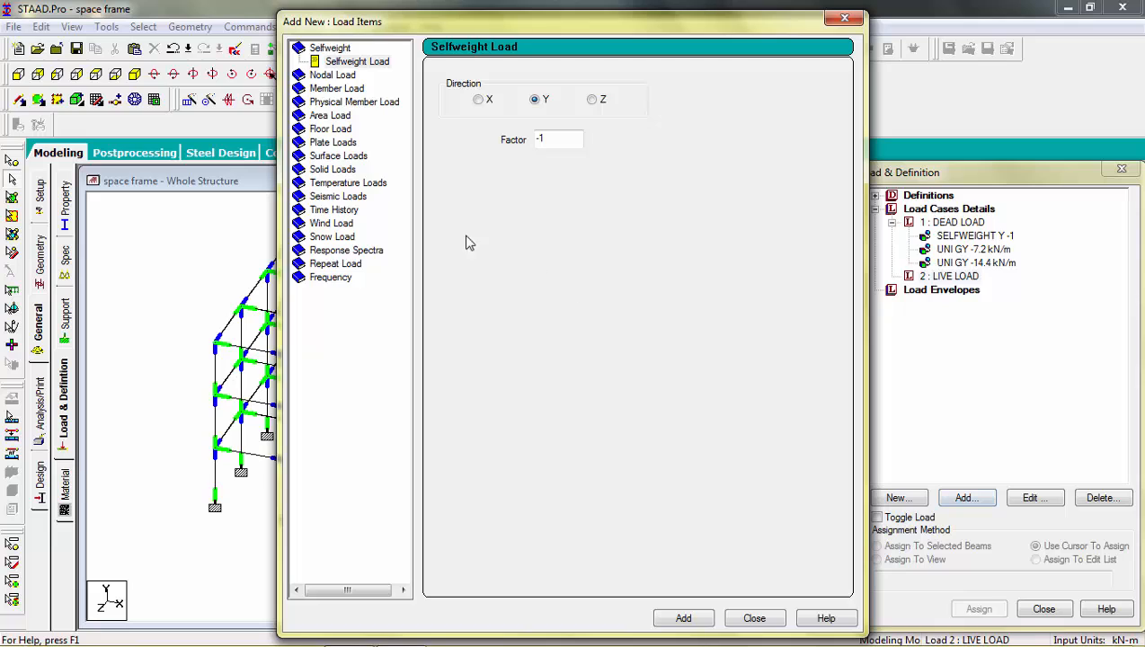
pyautogui.click(347, 128)
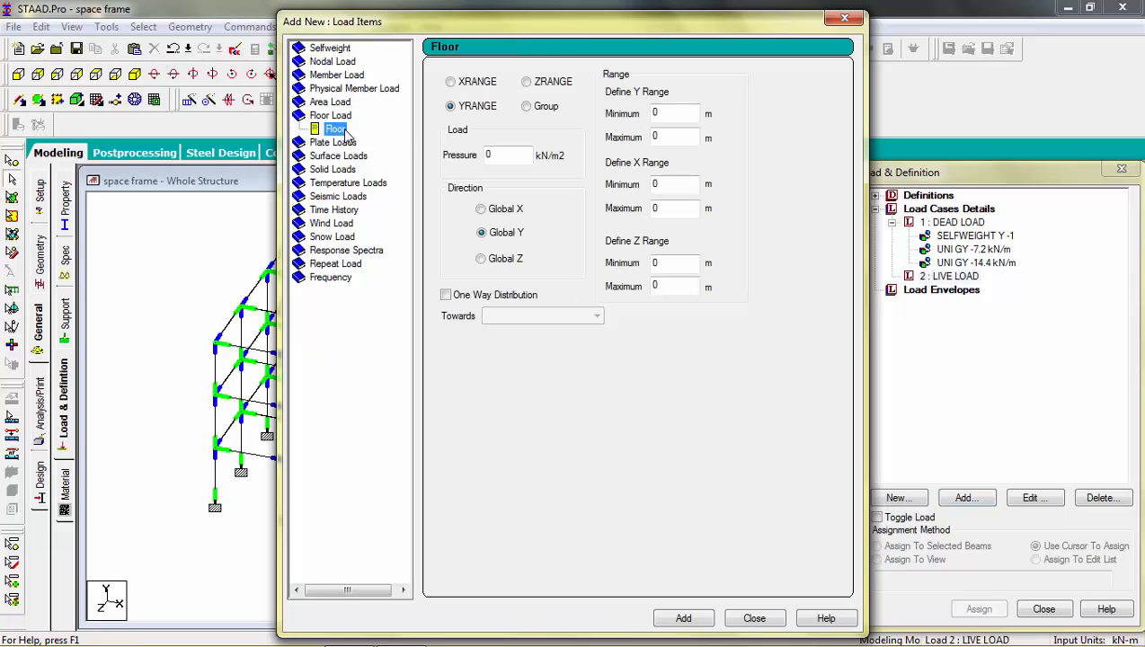
pyautogui.doubleClick(503, 155)
pyautogui.write('-3')
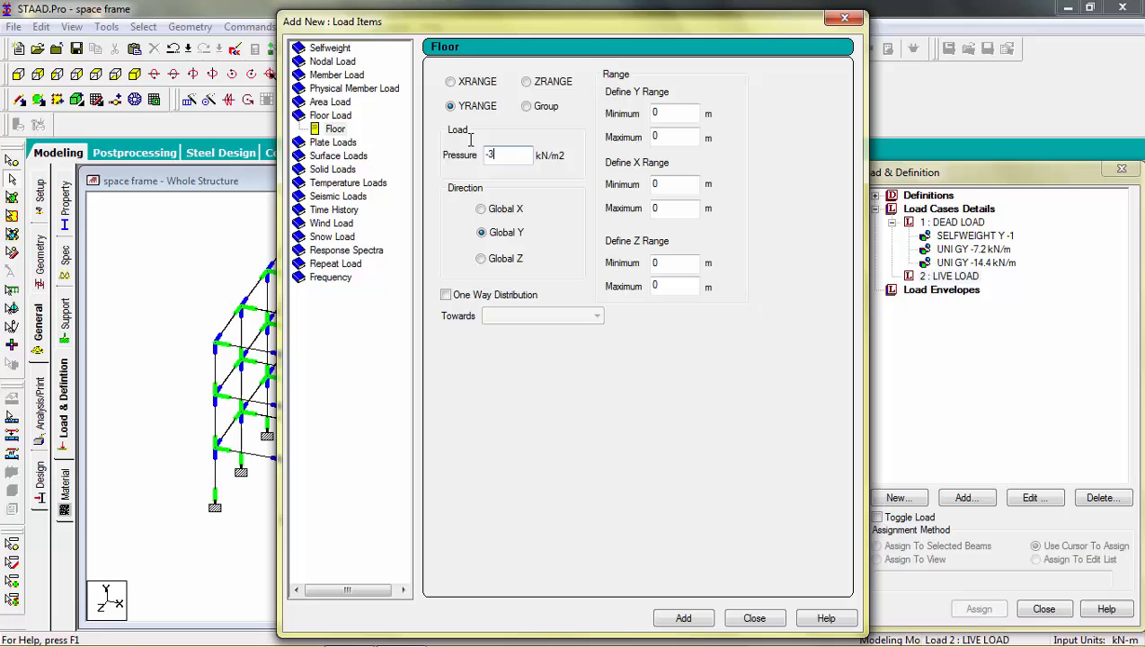
pyautogui.click(674, 135)
pyautogui.write('12.2')
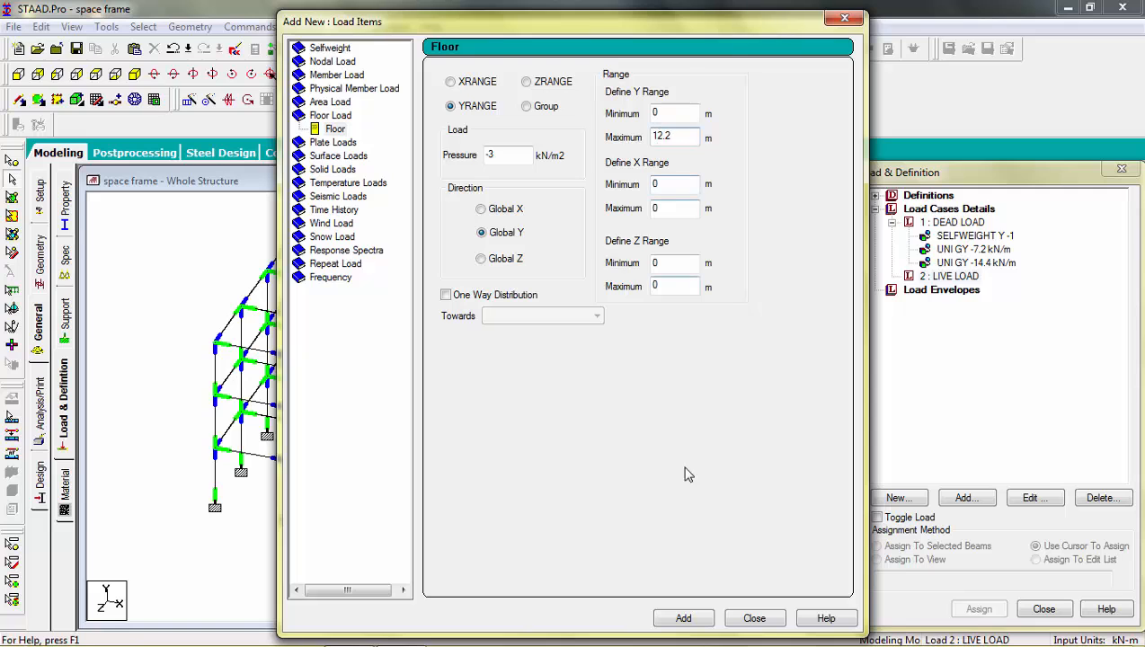
pyautogui.click(683, 619)
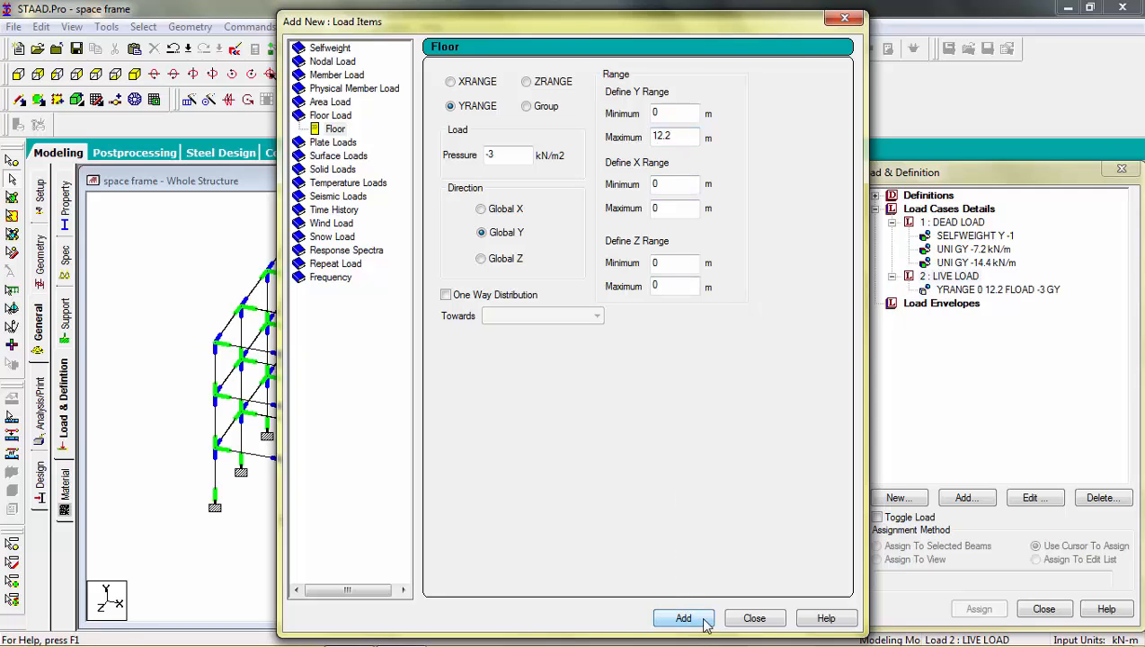
pyautogui.click(754, 618)
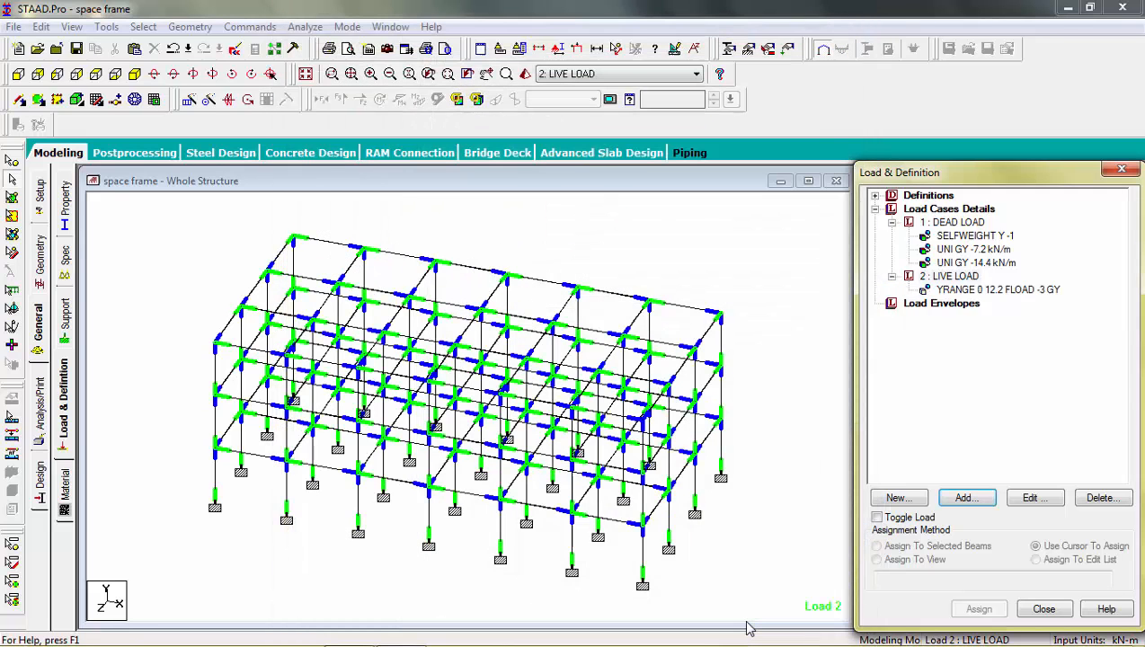
# Step: Try to add a -3.75 kN/m2 global Y floor load with a Y range of 0 to 12.2 m to the dead load case
pyautogui.click(969, 223)
pyautogui.click(963, 499)
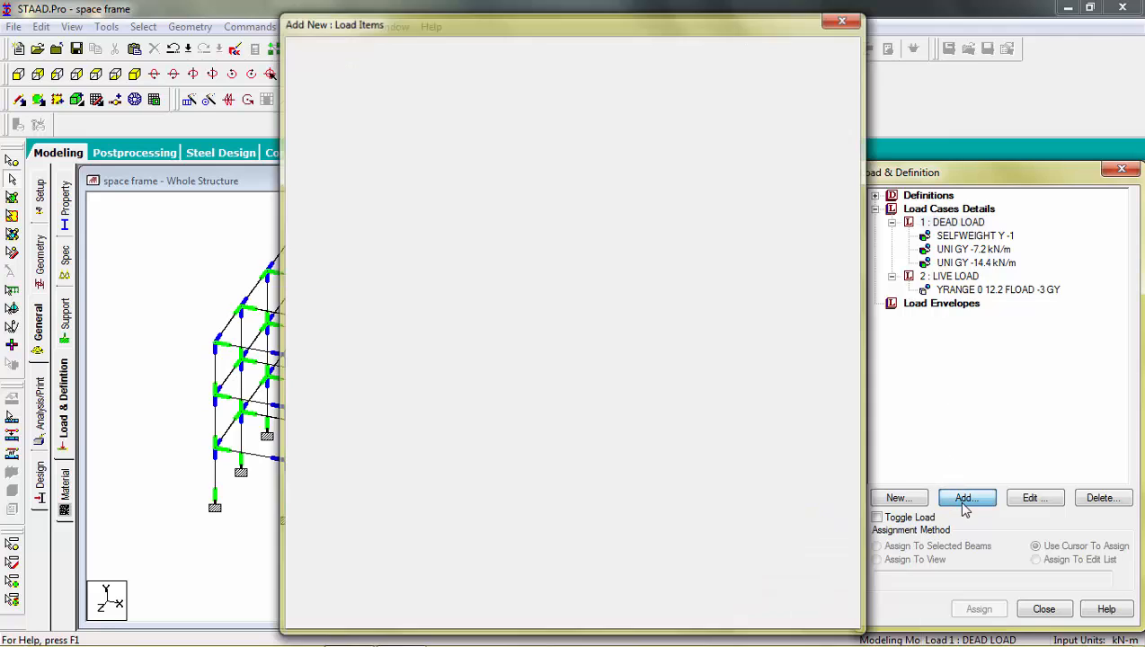
pyautogui.click(334, 130)
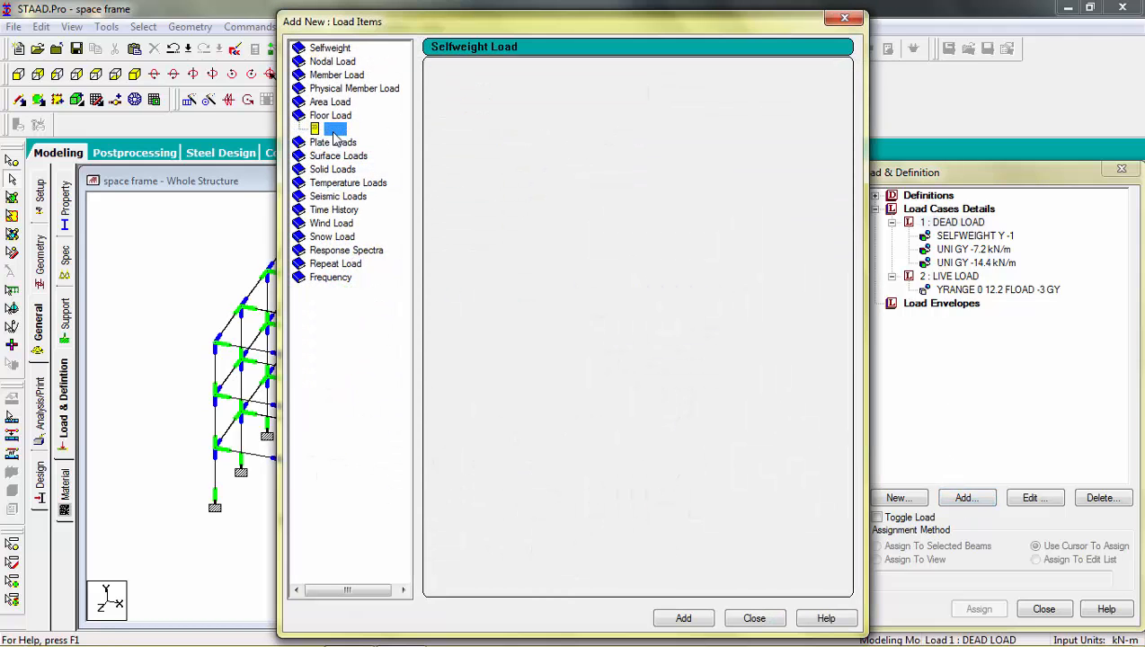
pyautogui.doubleClick(486, 156)
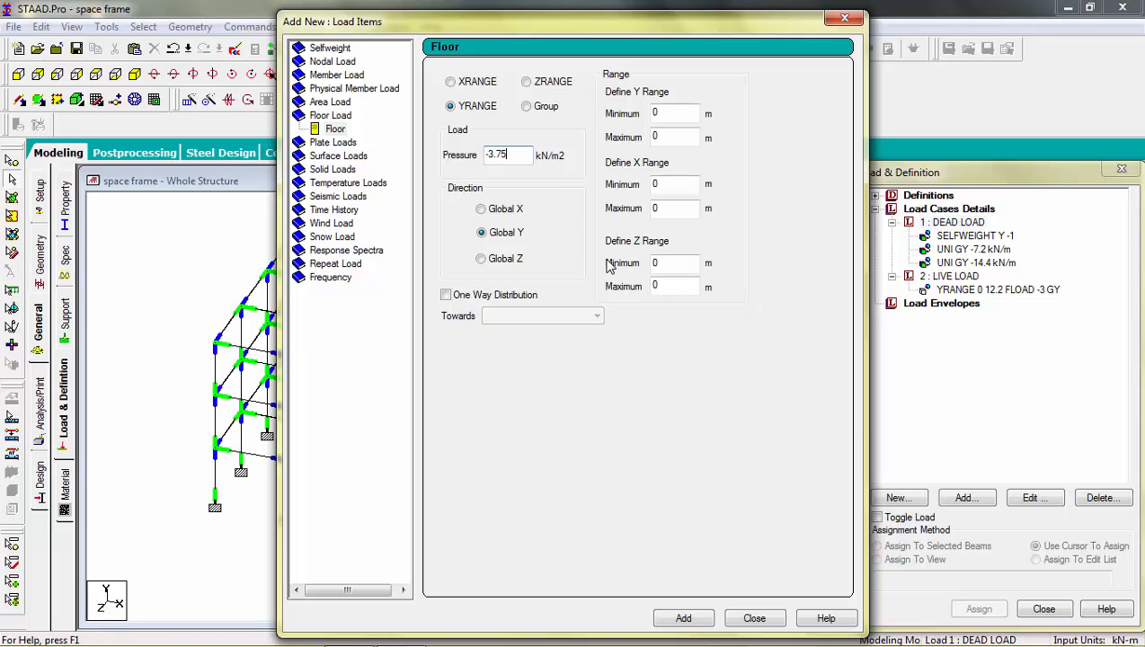
pyautogui.doubleClick(674, 138)
pyautogui.write('12.2')
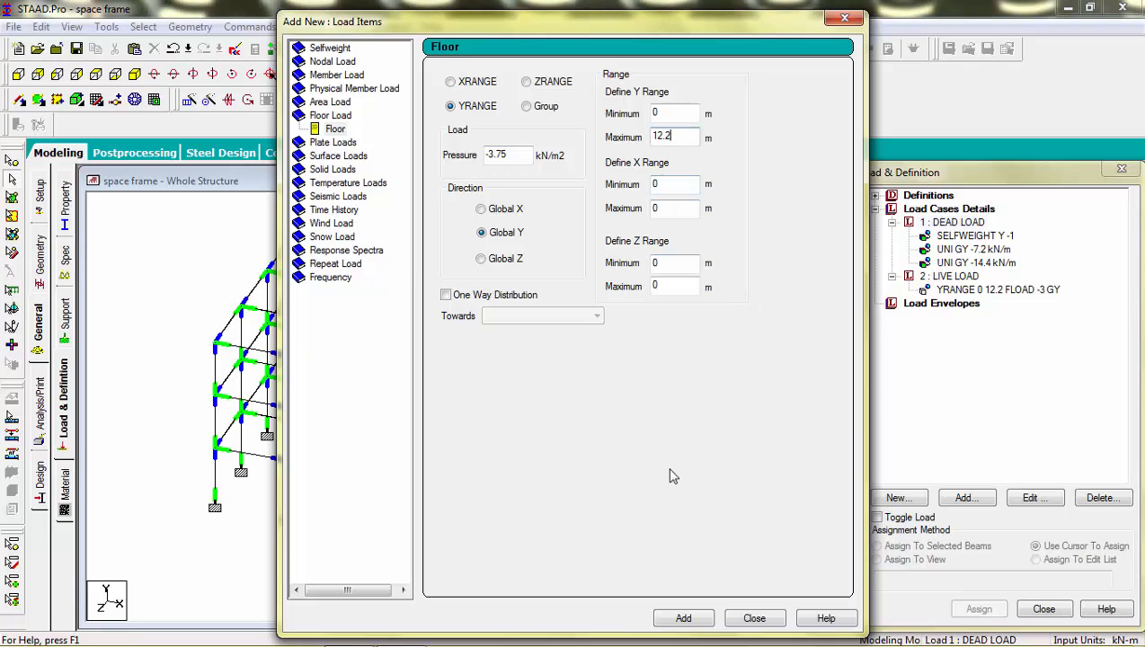
pyautogui.click(683, 619)
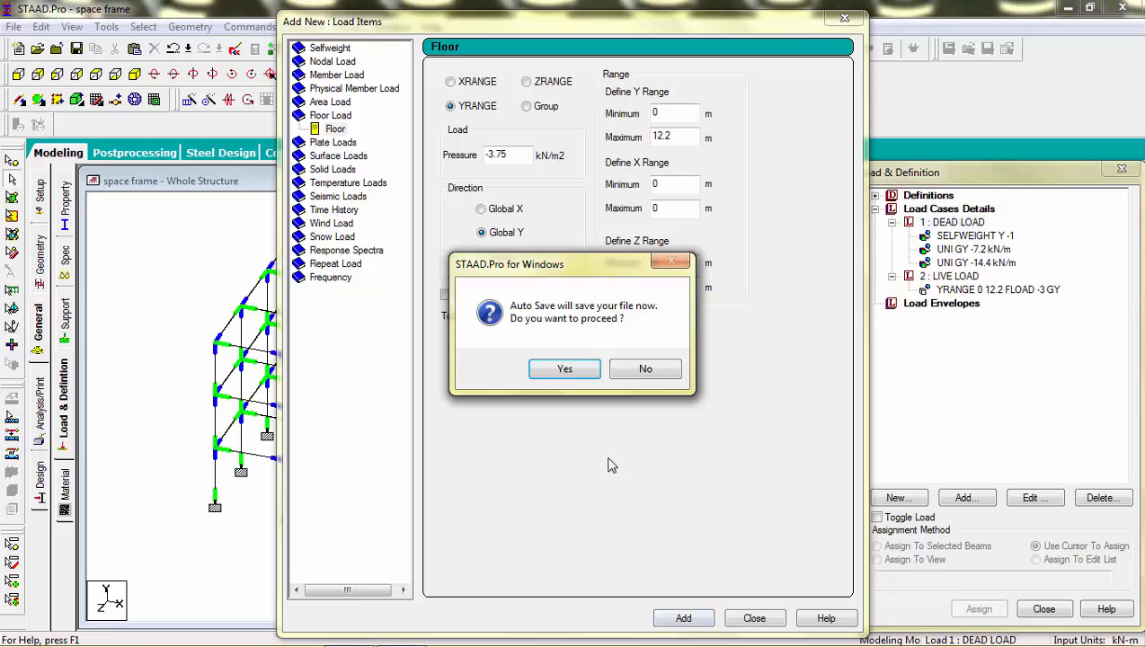
# Step: Accept the auto save, save the modified structure, and close the load items dialog
pyautogui.click(567, 370)
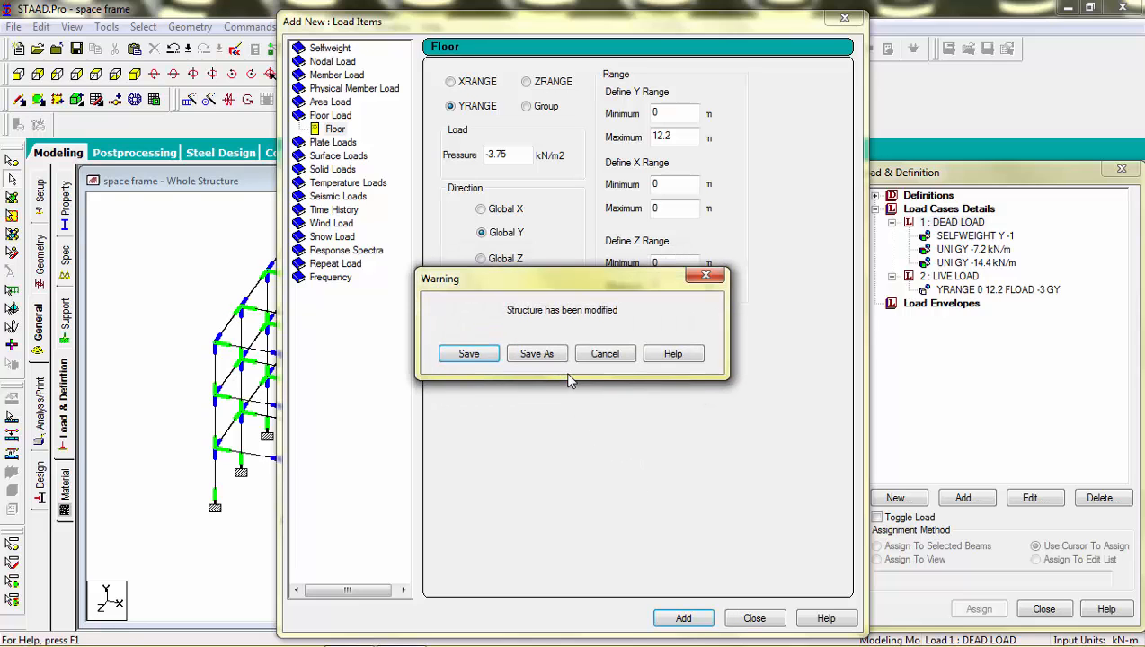
pyautogui.click(468, 354)
pyautogui.click(759, 617)
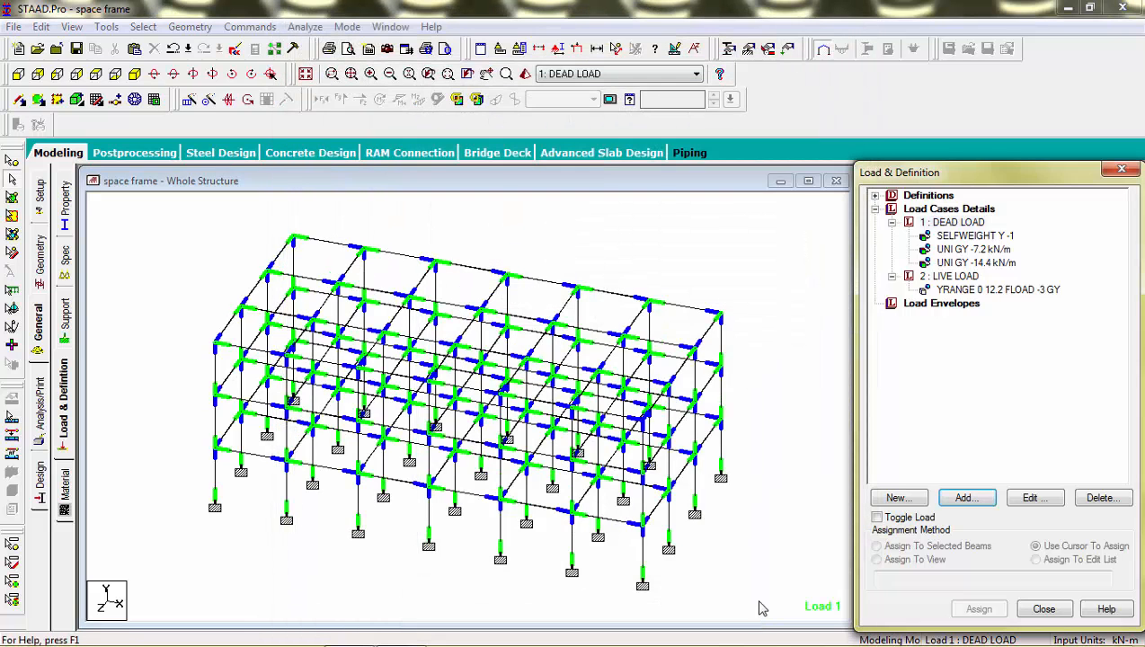
# Step: Add a floor load of -3.75 kN/m2 in global Y, with a Y range of 0 to 12.2 m, to the dead load case
pyautogui.click(985, 292)
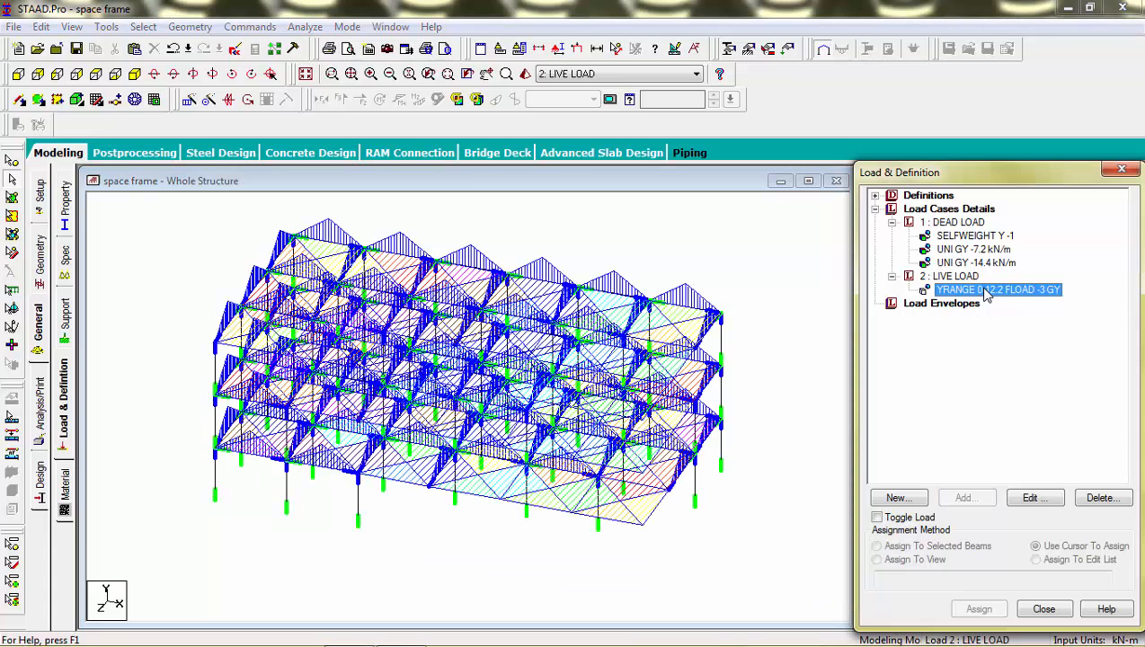
pyautogui.click(991, 263)
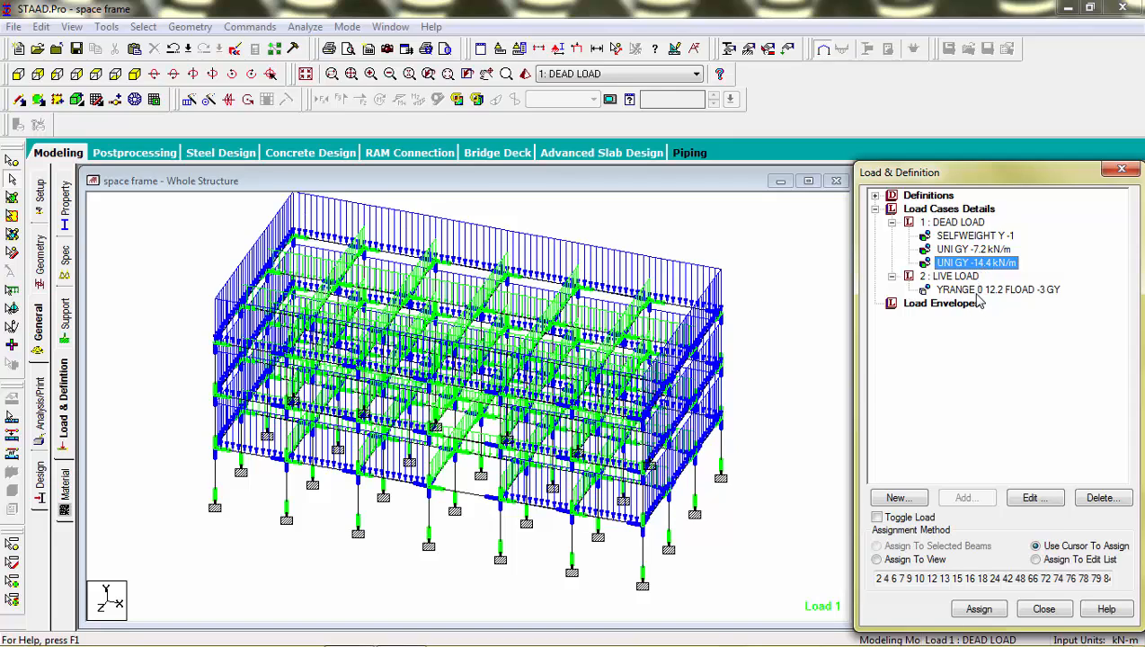
pyautogui.click(968, 226)
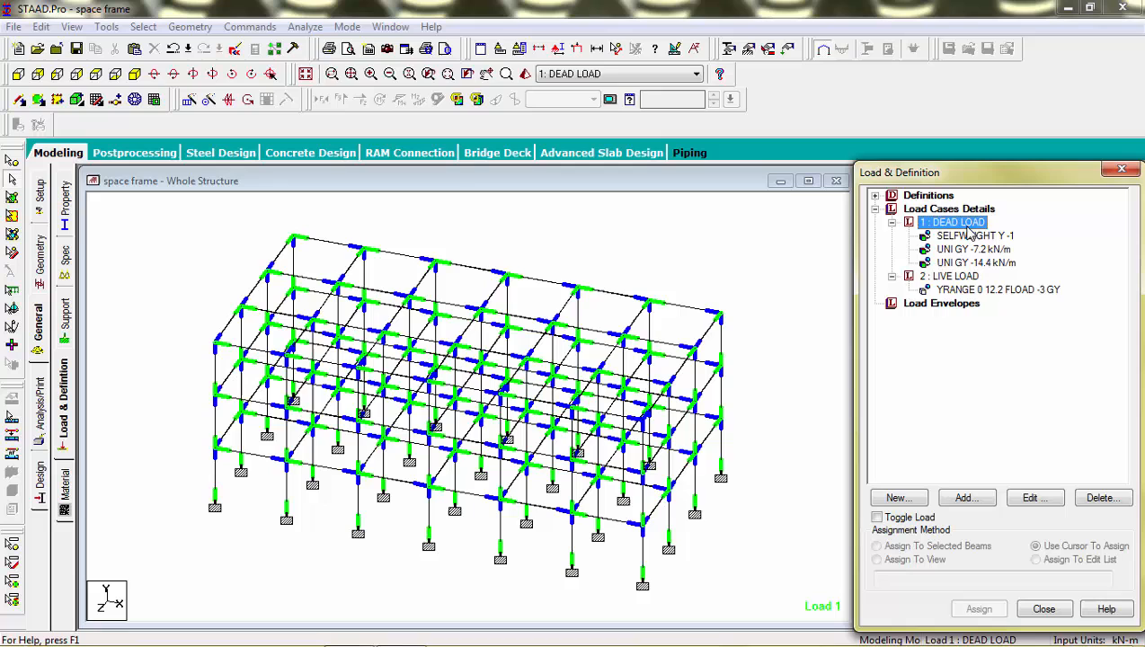
pyautogui.click(948, 497)
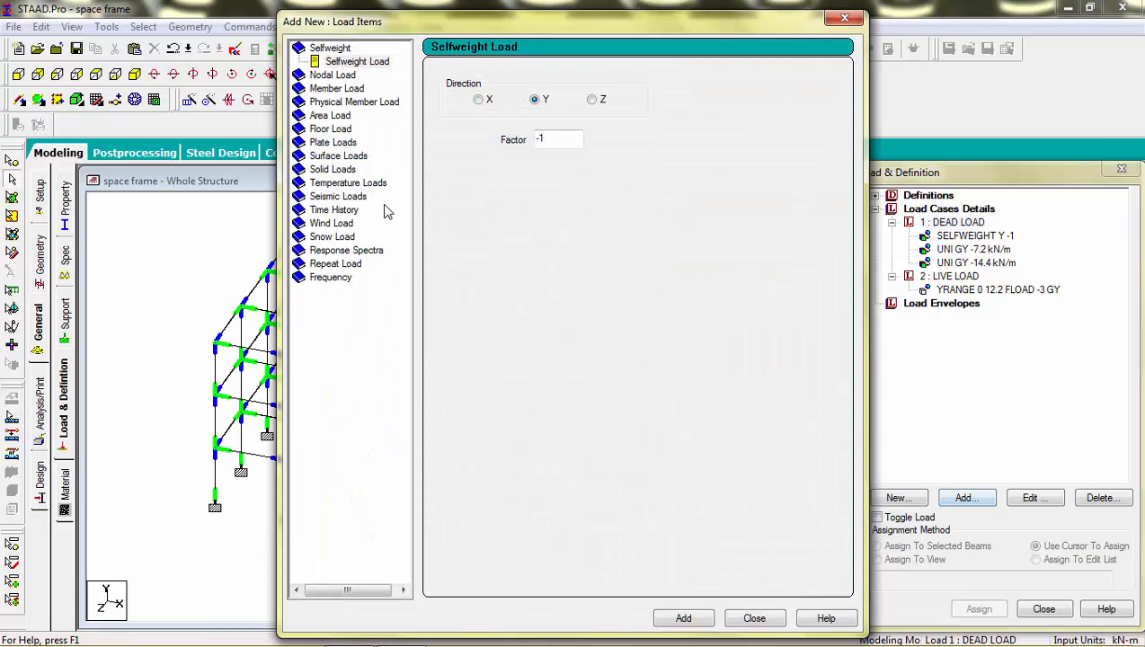
pyautogui.click(331, 129)
pyautogui.moveTo(497, 156); pyautogui.dragTo(463, 155)
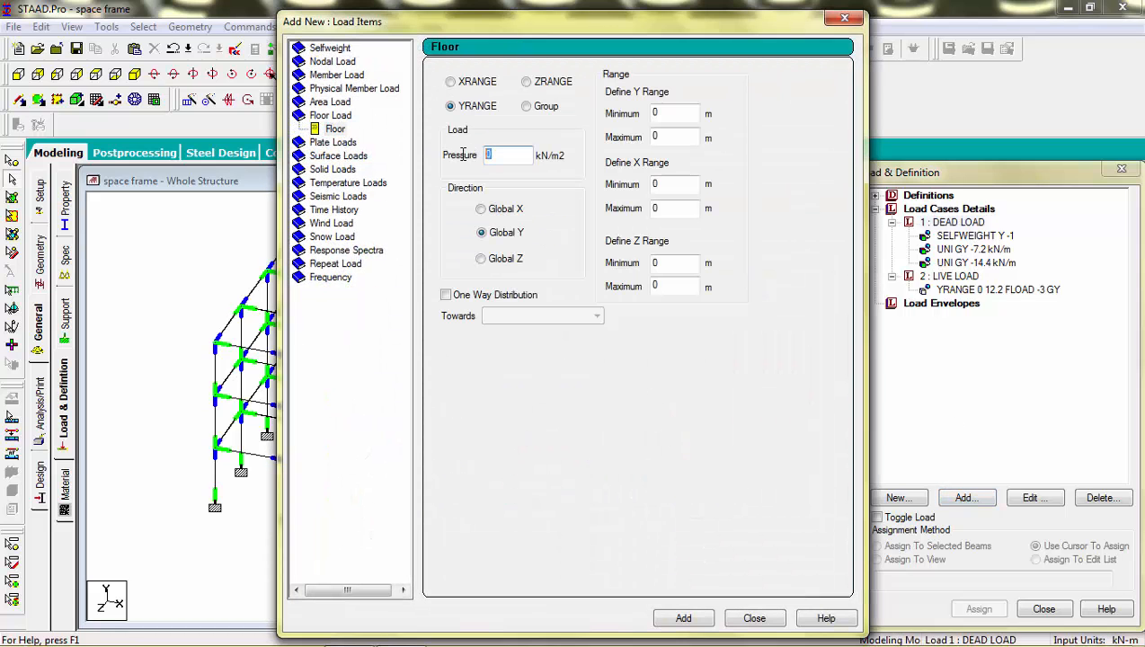
pyautogui.write('-3.75')
pyautogui.moveTo(670, 137); pyautogui.dragTo(648, 139)
pyautogui.write('12.2')
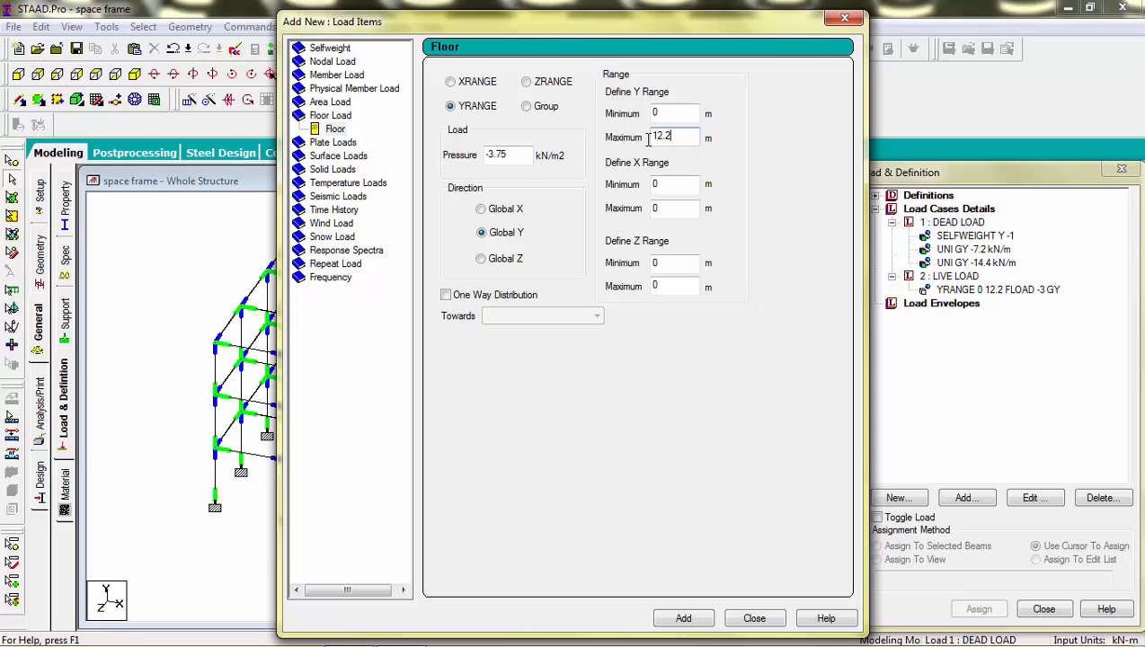
pyautogui.click(688, 619)
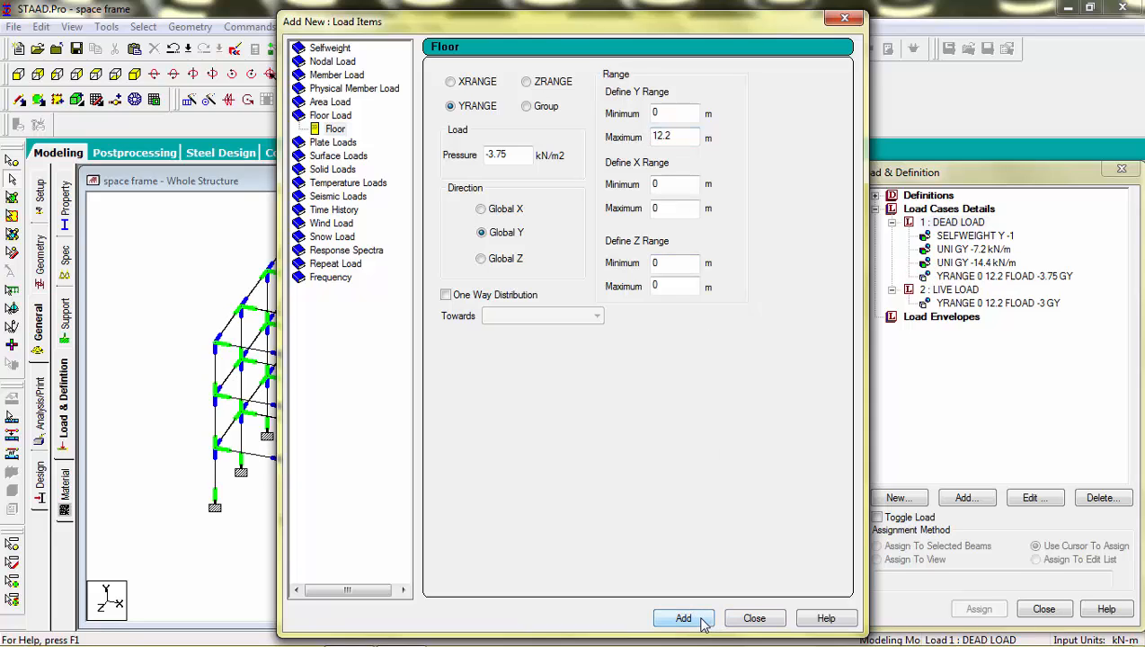
pyautogui.click(736, 620)
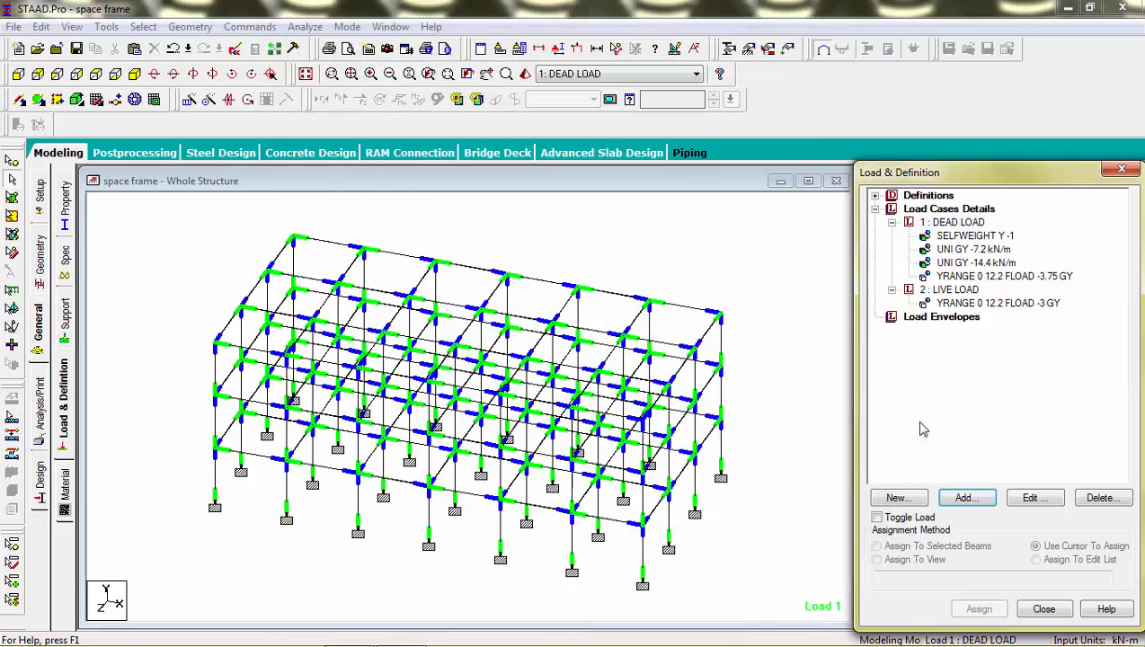
# Step: Review the dead load's floor load, the live load's floor load, and the dead load's selfweight on the frame
pyautogui.click(1016, 277)
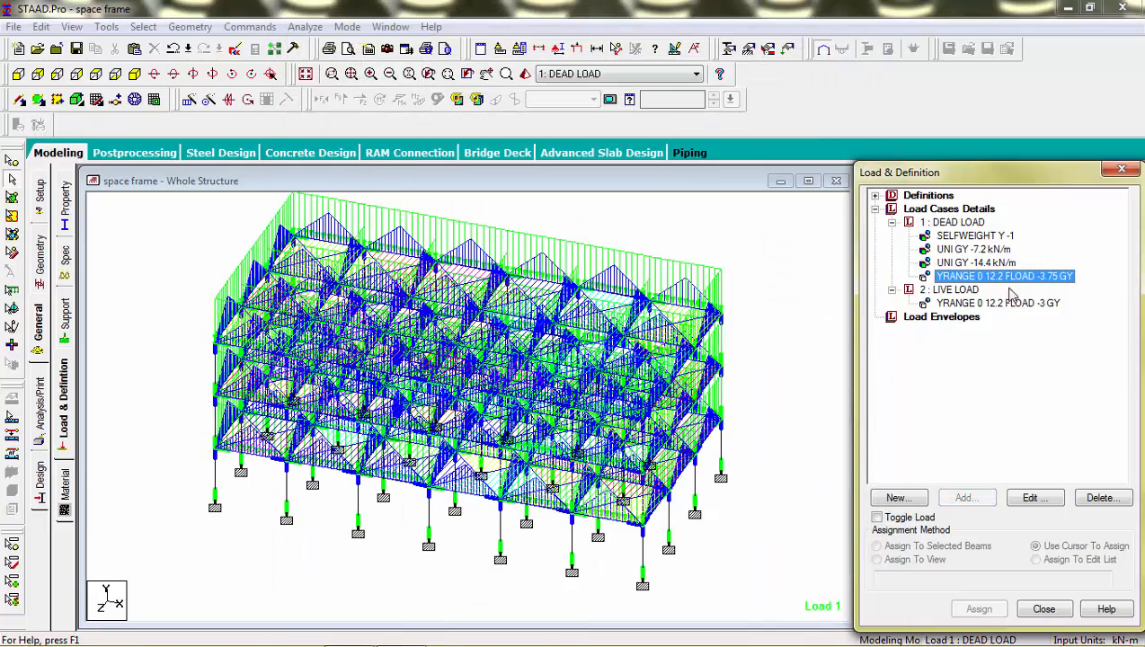
pyautogui.click(1008, 304)
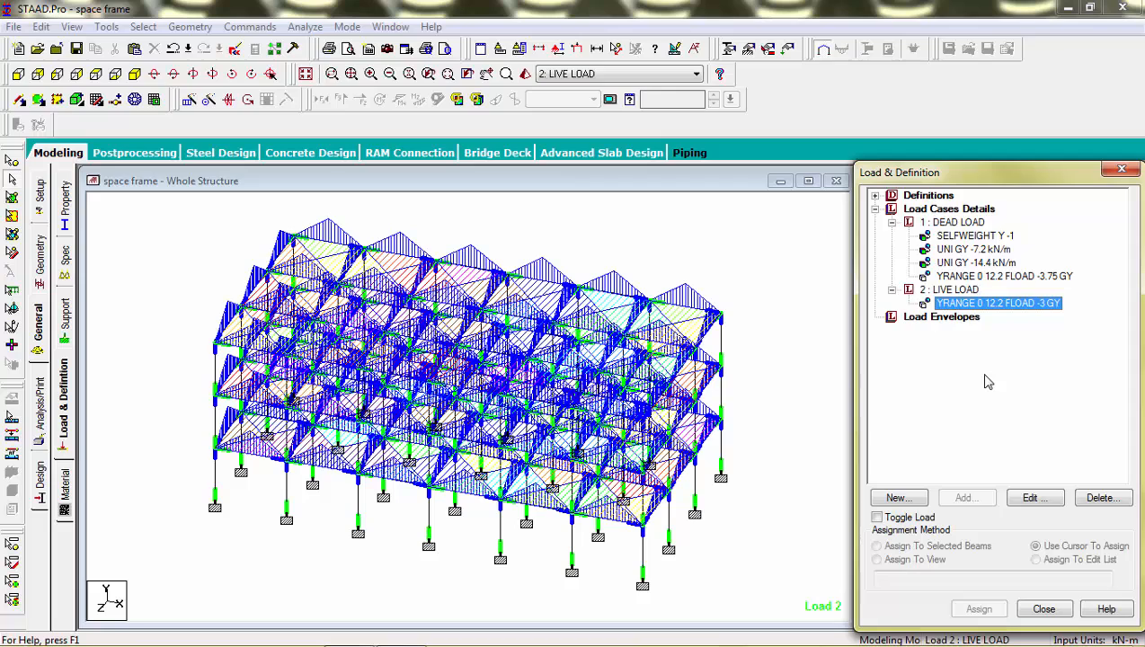
pyautogui.click(954, 222)
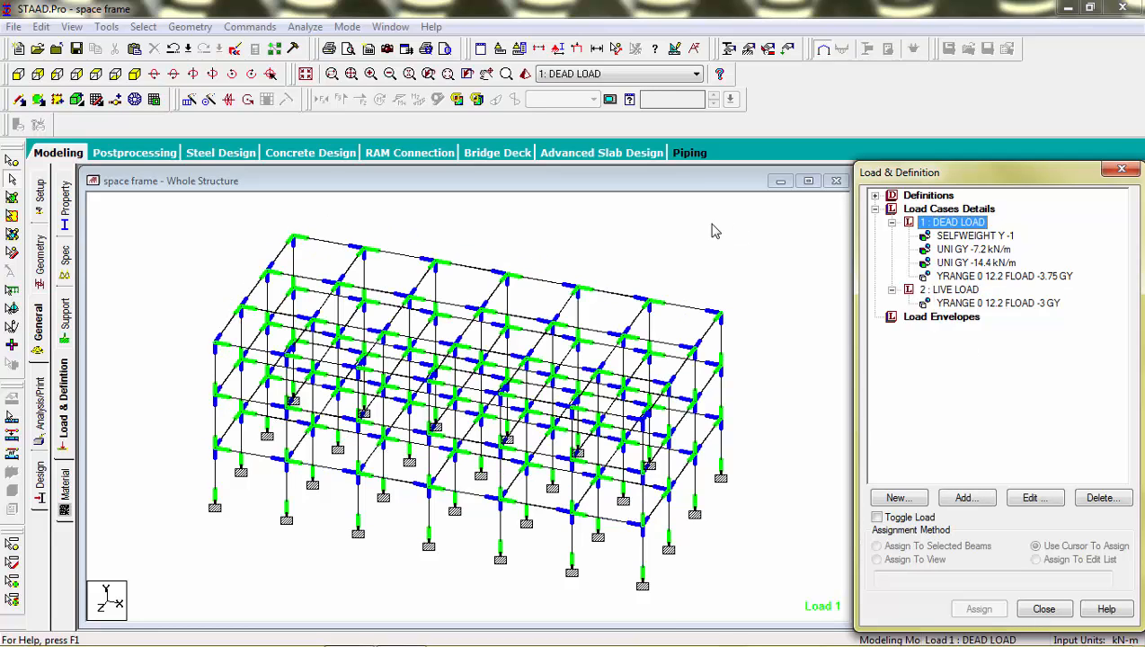
pyautogui.click(953, 237)
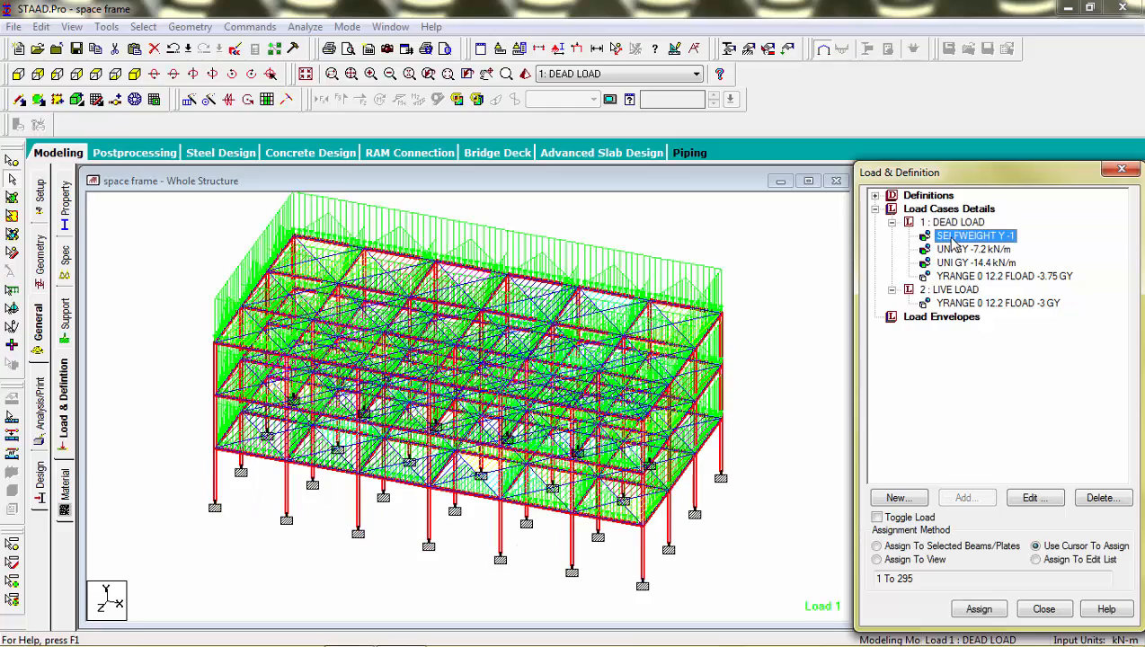
# Step: Review the dead load's two uniform member loads and the floor loads of both the dead and live load cases on the frame
pyautogui.click(958, 251)
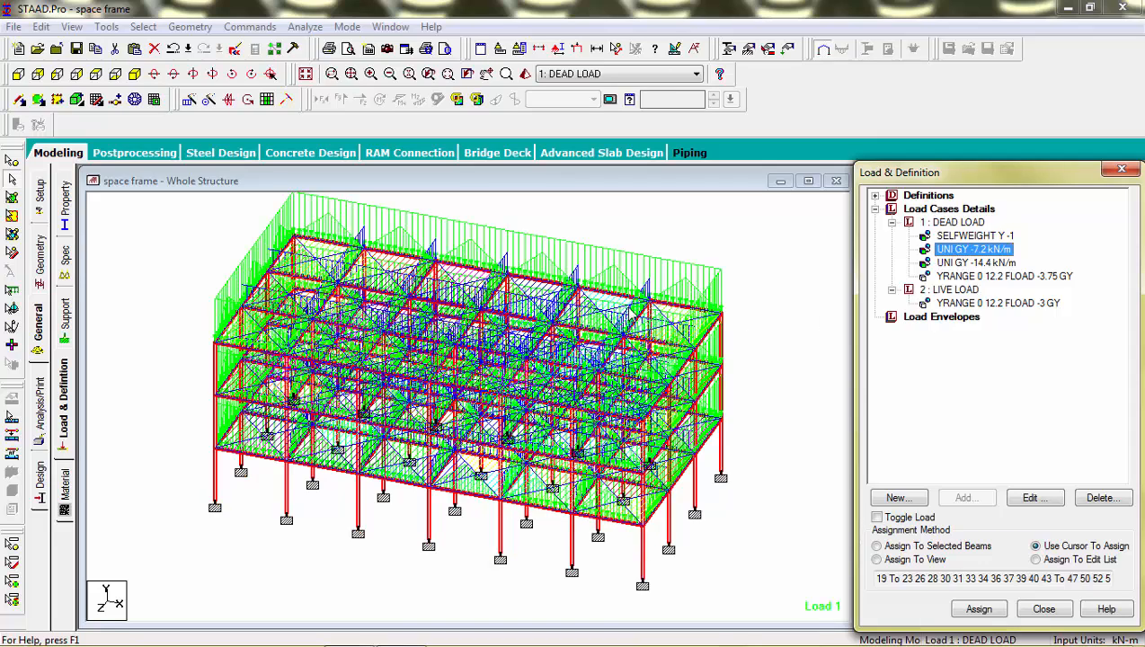
pyautogui.click(962, 263)
pyautogui.click(971, 290)
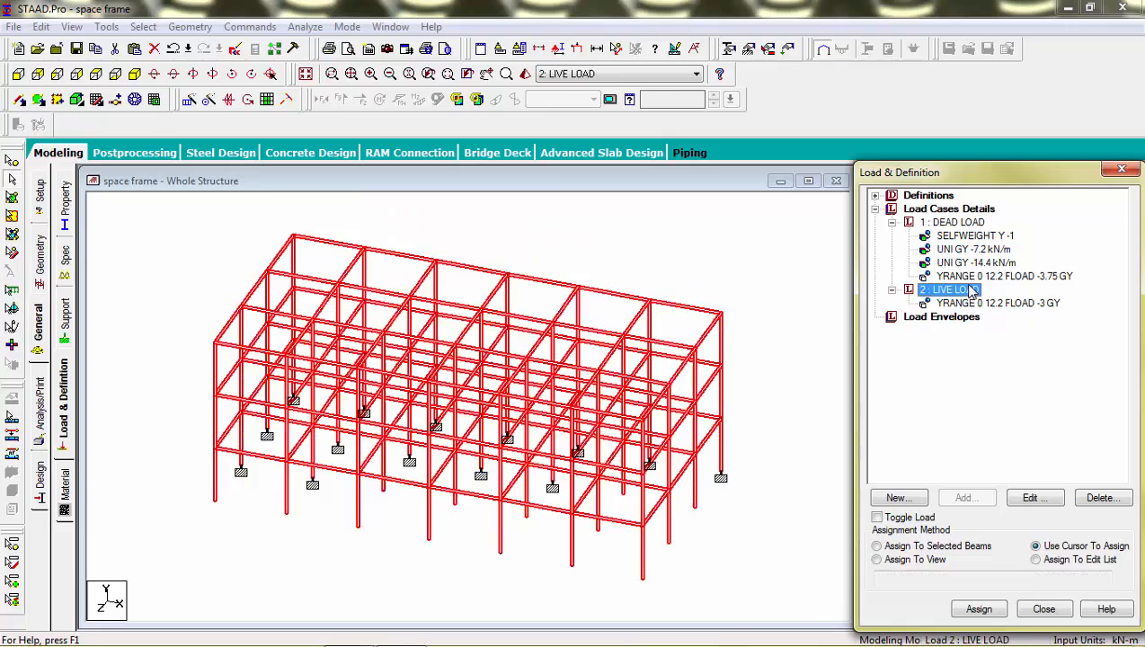
pyautogui.click(968, 276)
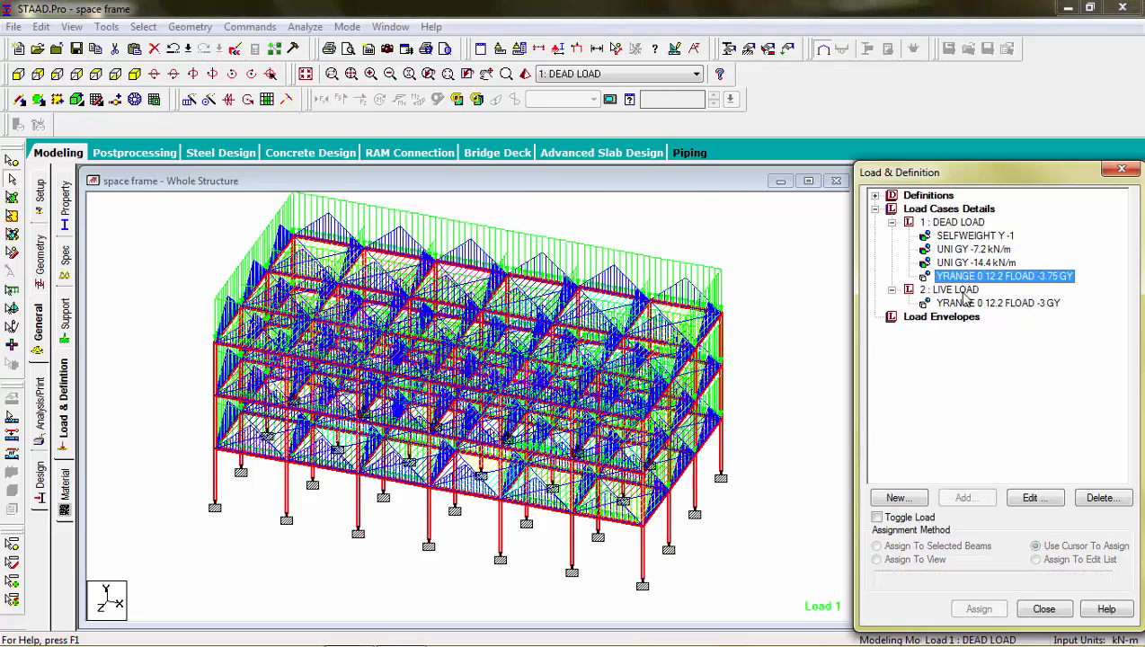
pyautogui.click(962, 291)
pyautogui.click(970, 306)
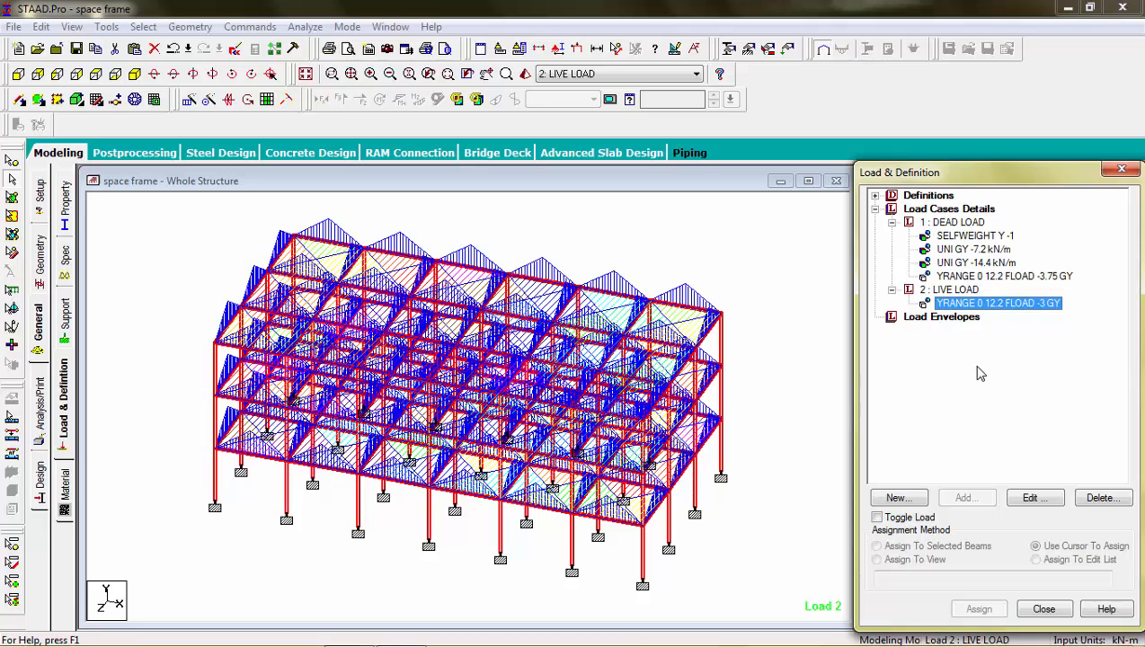
# Step: Add normal combination load case 3 combining the dead load and live load, each with a factor of 1.5
pyautogui.click(955, 210)
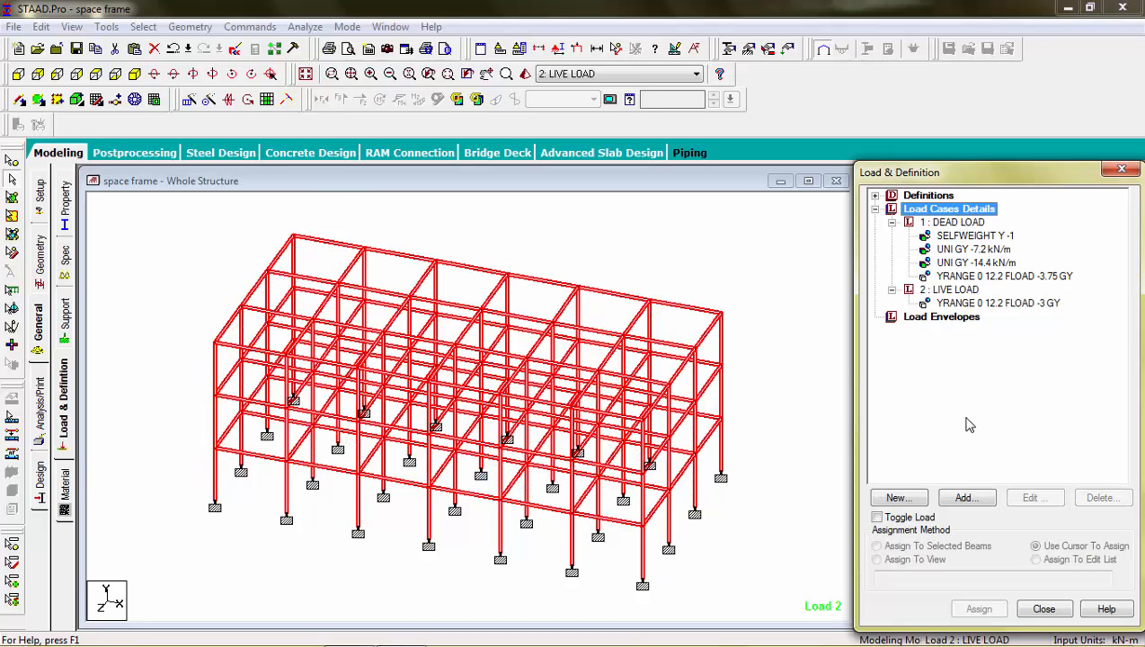
pyautogui.click(967, 500)
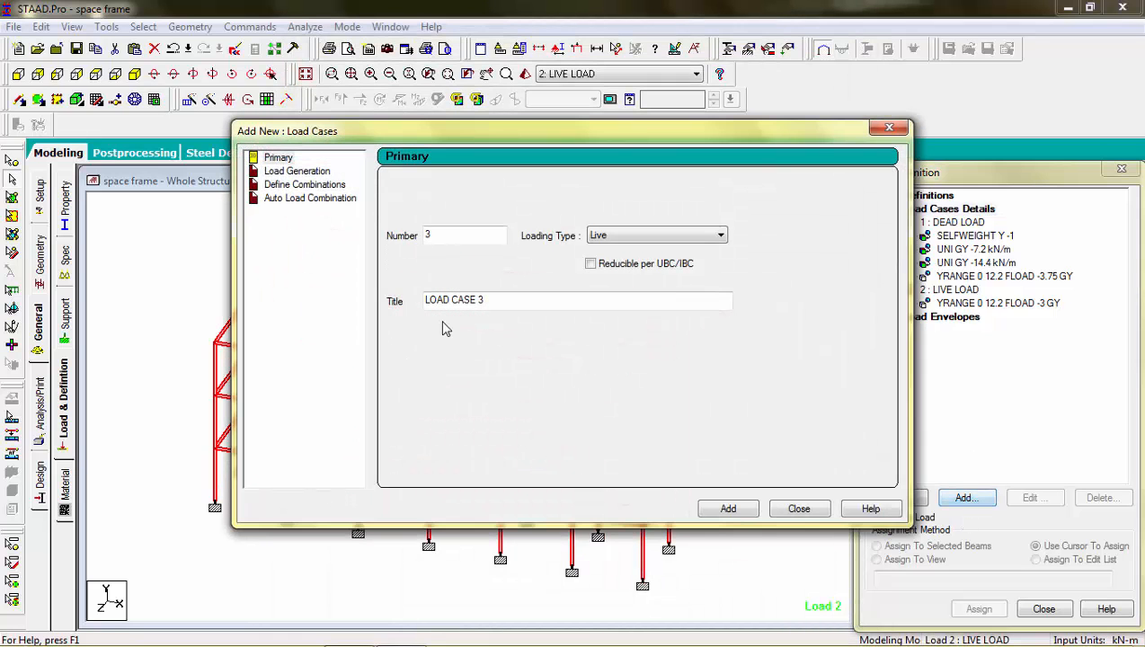
pyautogui.click(334, 186)
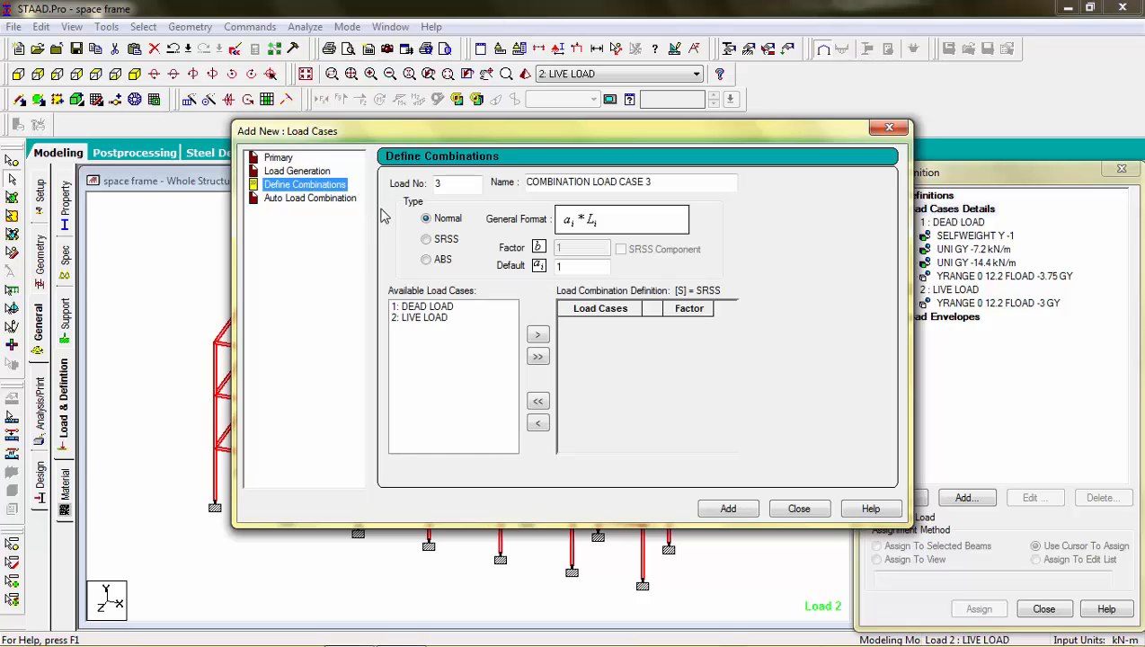
pyautogui.click(445, 308)
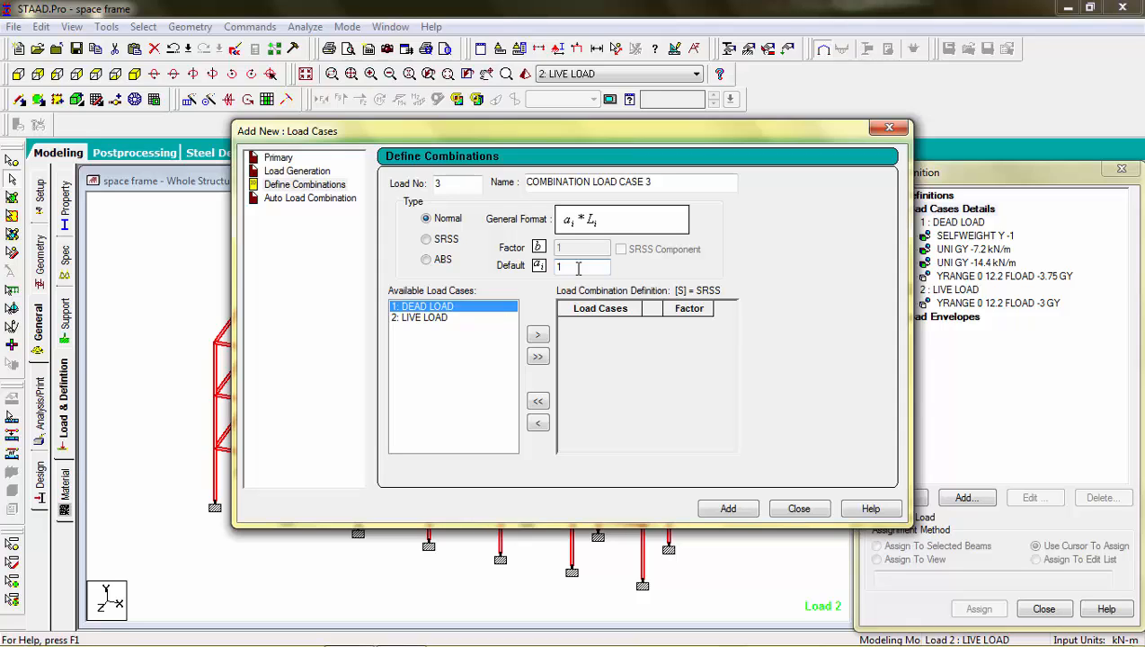
pyautogui.click(538, 334)
pyautogui.click(443, 307)
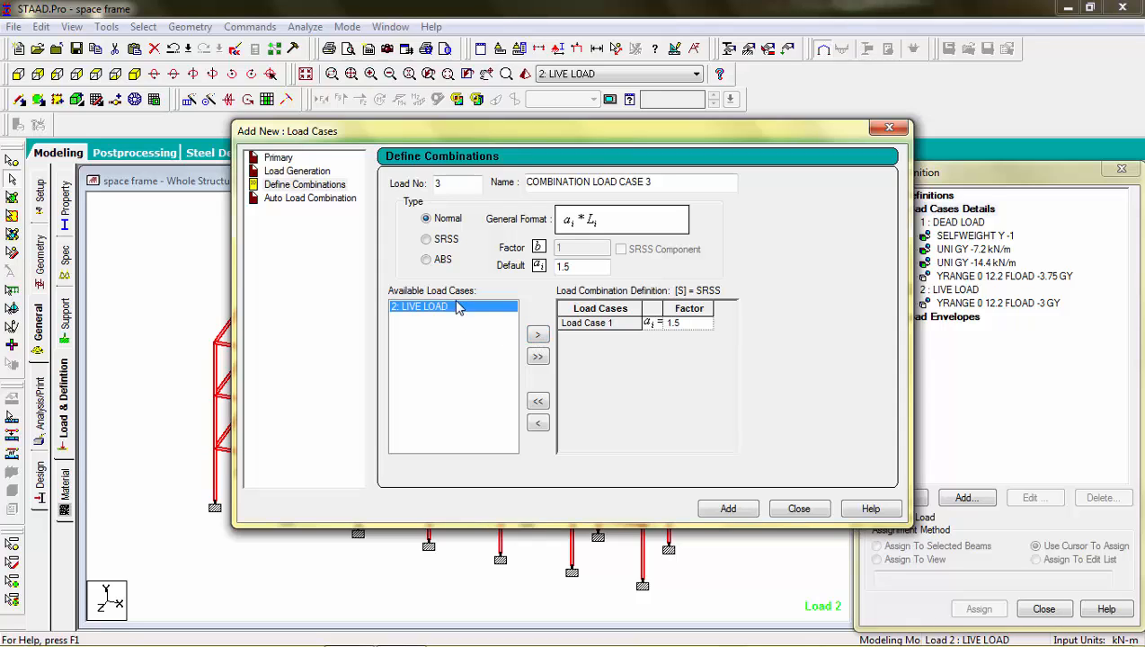
pyautogui.click(537, 338)
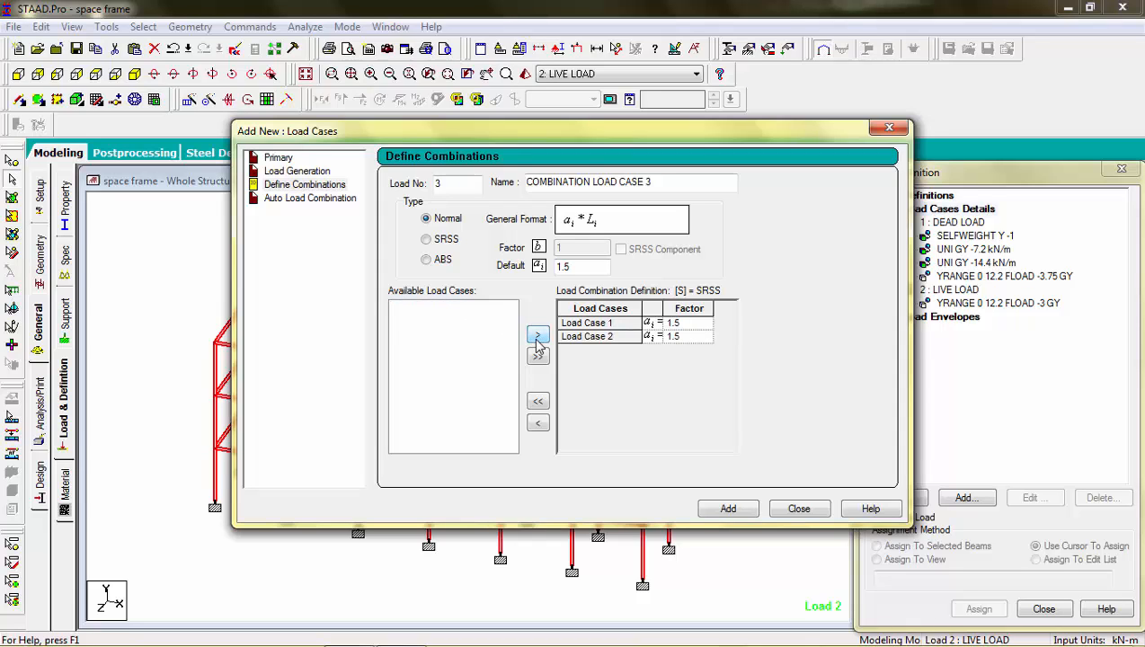
pyautogui.click(725, 510)
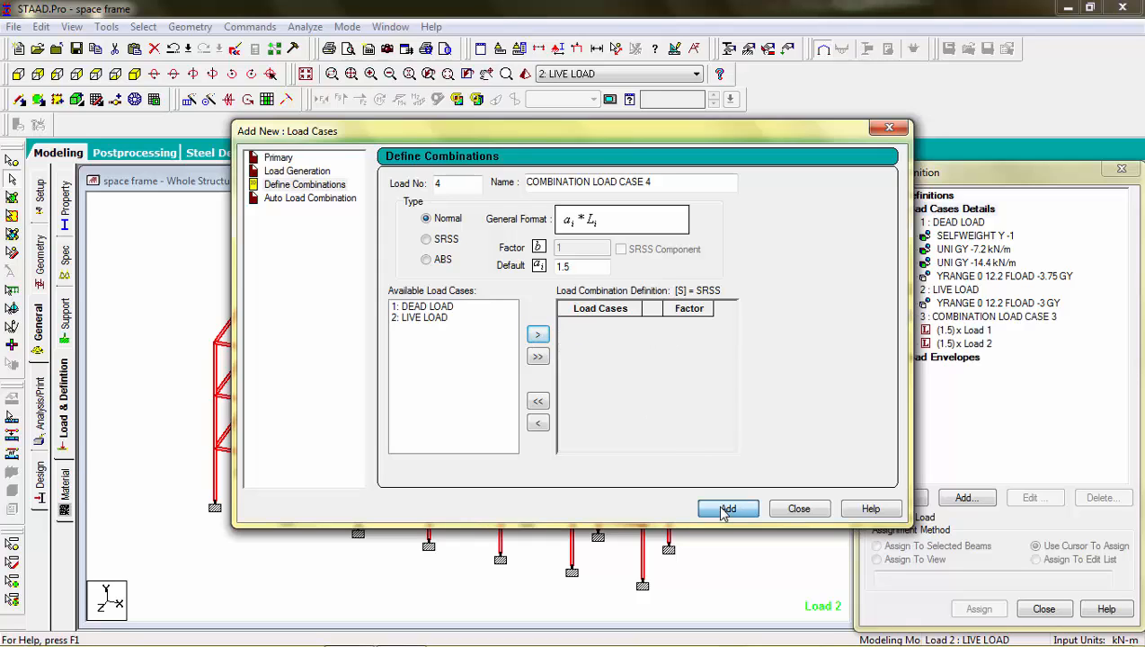
pyautogui.click(799, 509)
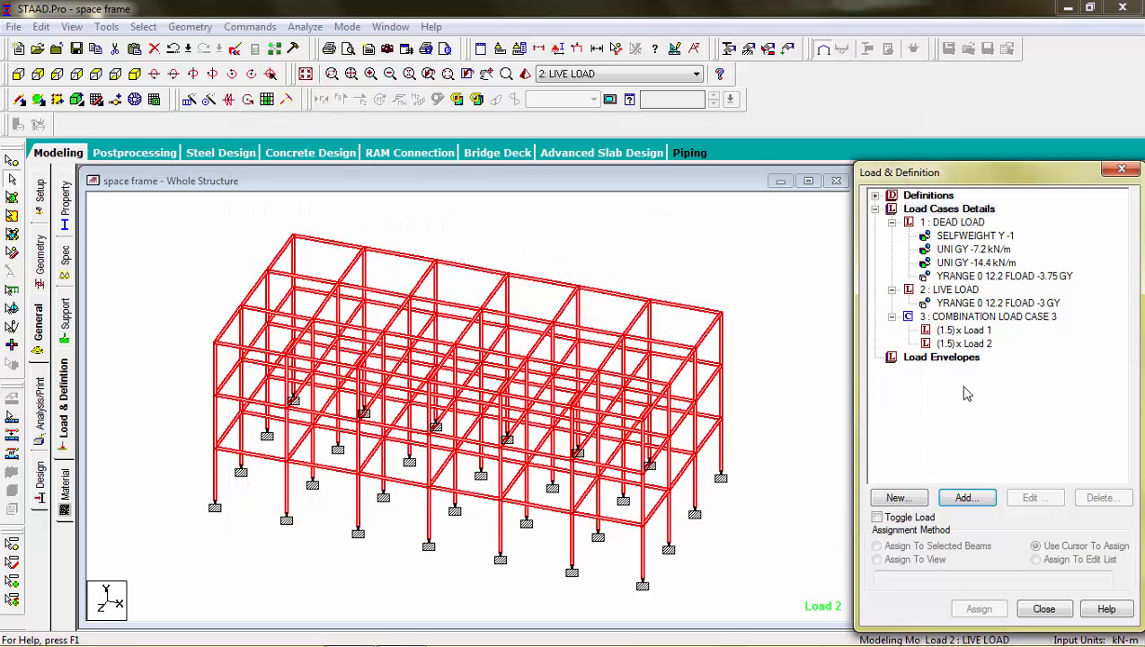
# Step: Rename combination load case 3 as "1.5(Dead load + live load)"
pyautogui.doubleClick(992, 319)
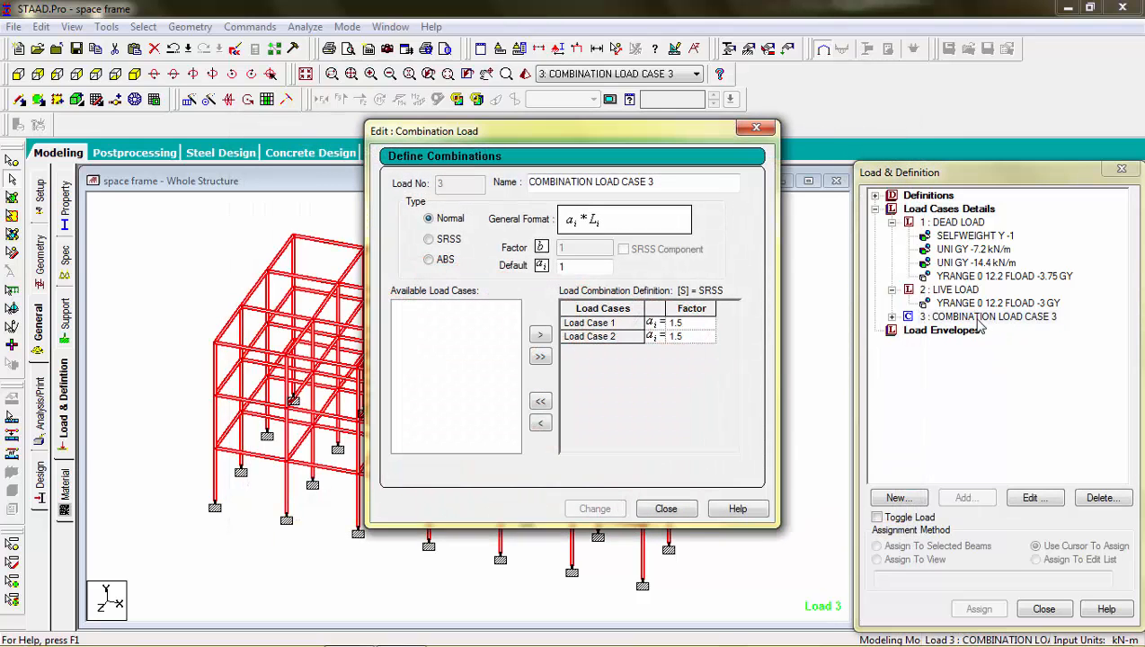
pyautogui.moveTo(538, 172); pyautogui.dragTo(468, 177)
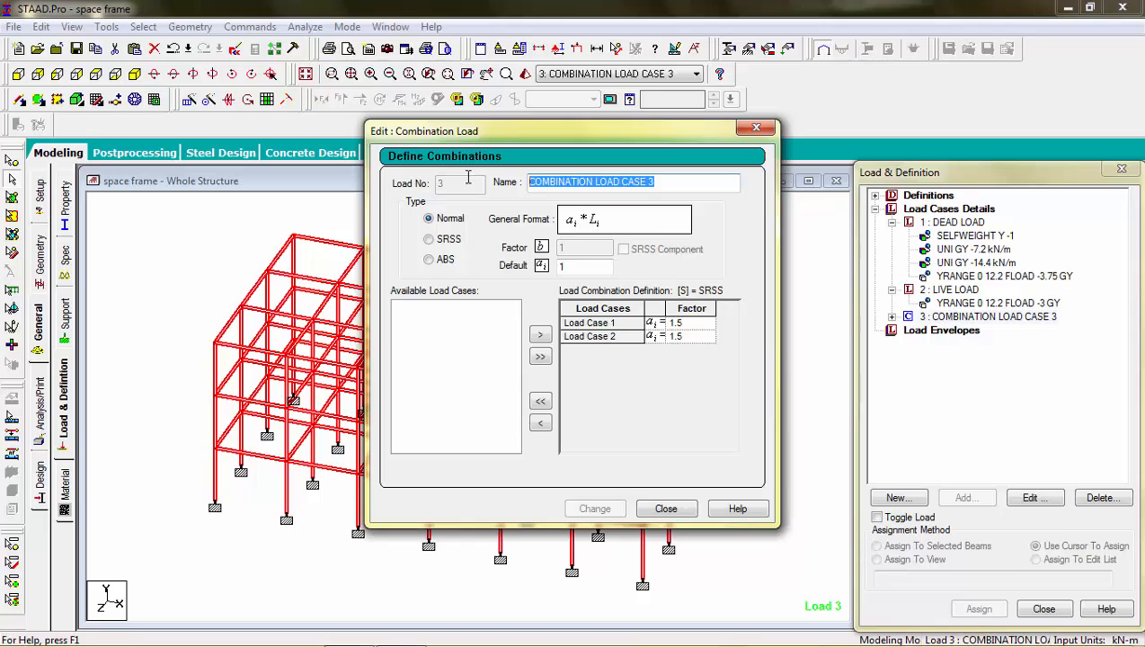
pyautogui.write('1.5(Dead load + live load')
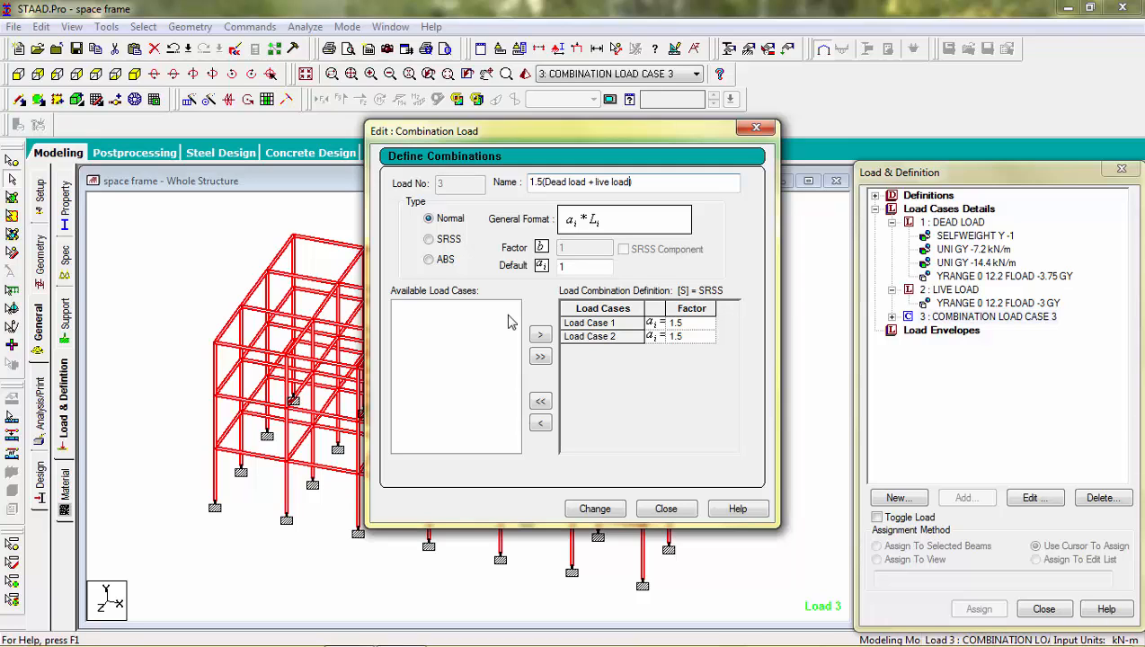
pyautogui.click(595, 509)
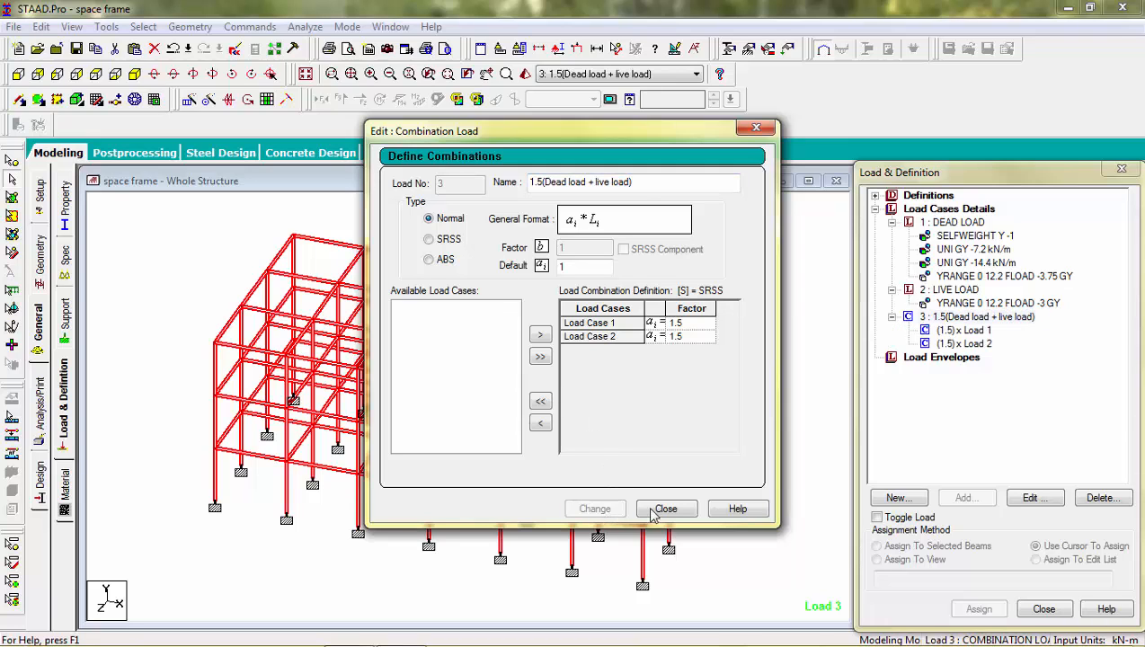
pyautogui.click(666, 509)
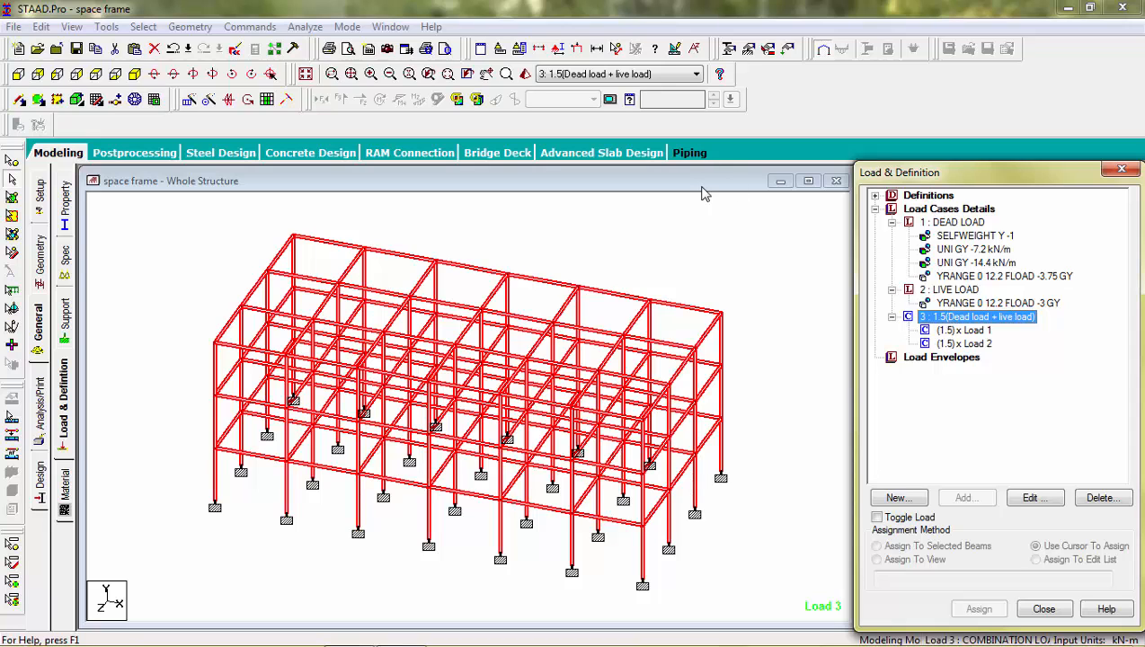
# Step: Review the factored dead and live load components of the load combination on the frame
pyautogui.click(707, 234)
pyautogui.click(942, 320)
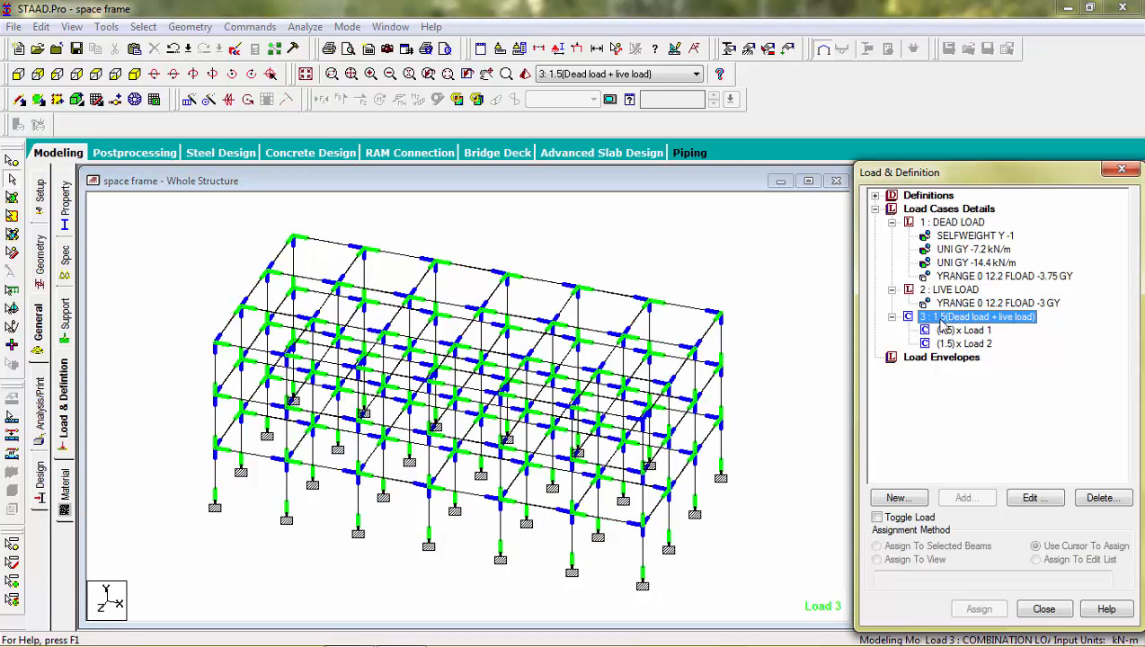
pyautogui.click(950, 331)
pyautogui.click(954, 346)
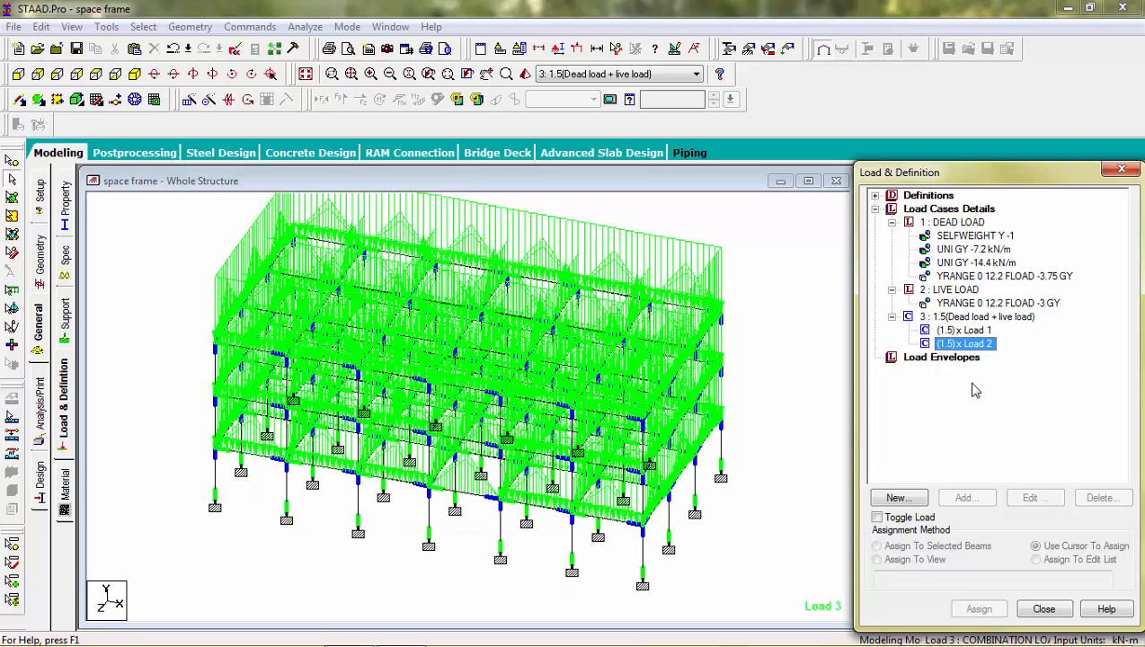
pyautogui.click(915, 358)
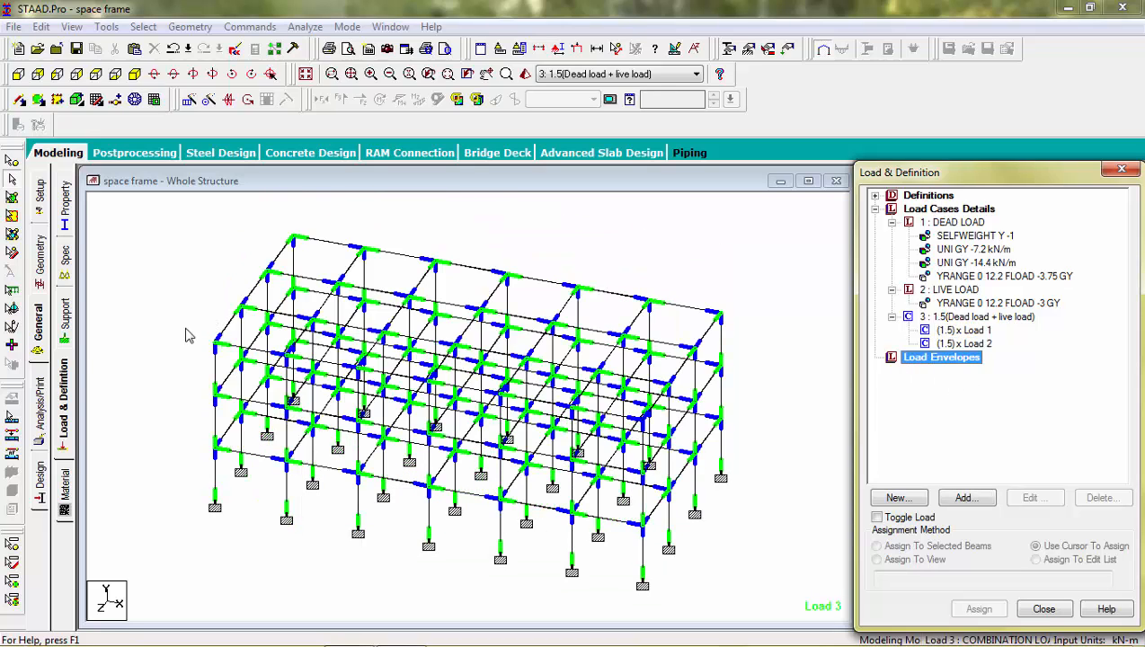
# Step: Add a Perform Analysis command with the No Print option to the structure
pyautogui.click(42, 392)
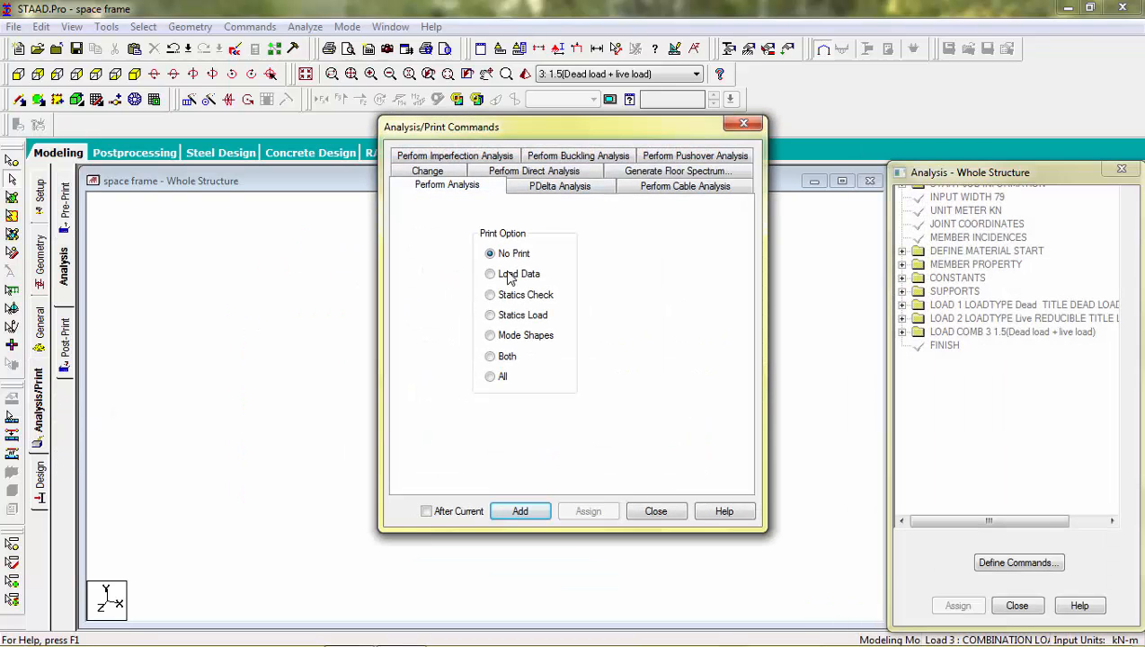
pyautogui.click(521, 511)
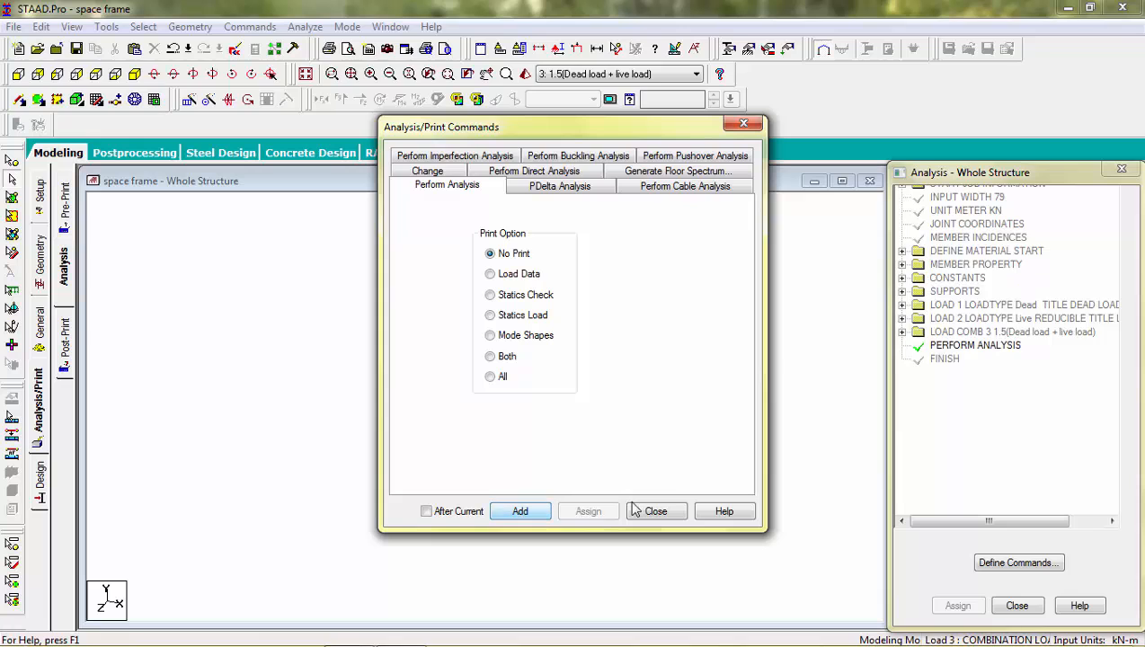
pyautogui.click(679, 512)
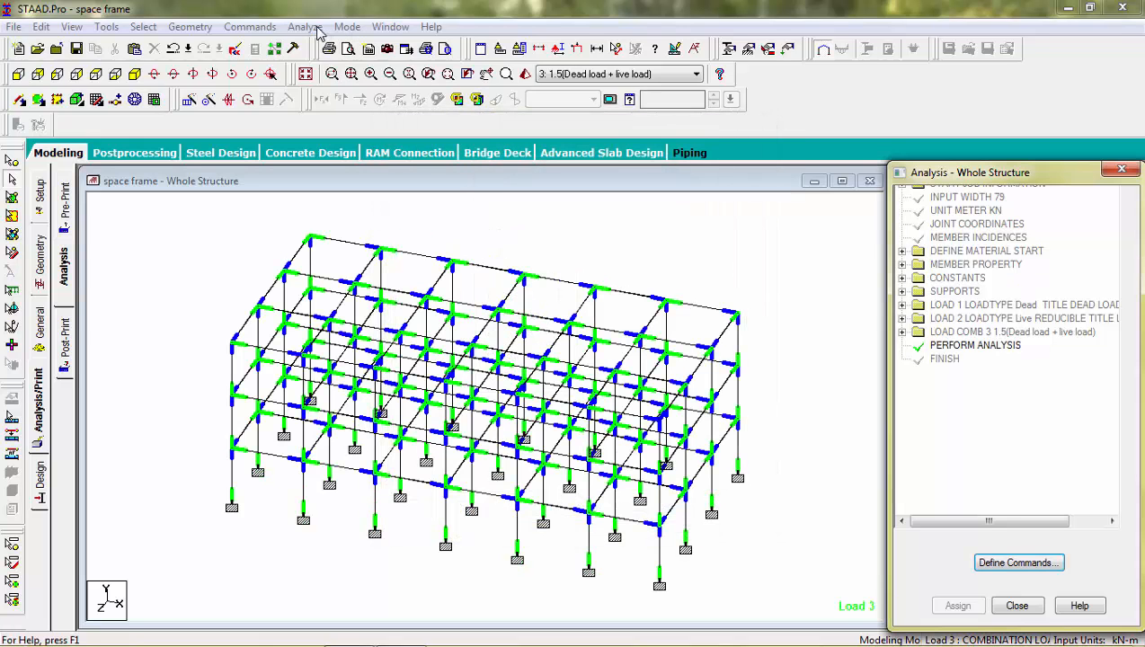
# Step: Run the analysis, saving the modified structure, and open the analysis output file
pyautogui.click(317, 27)
pyautogui.click(338, 45)
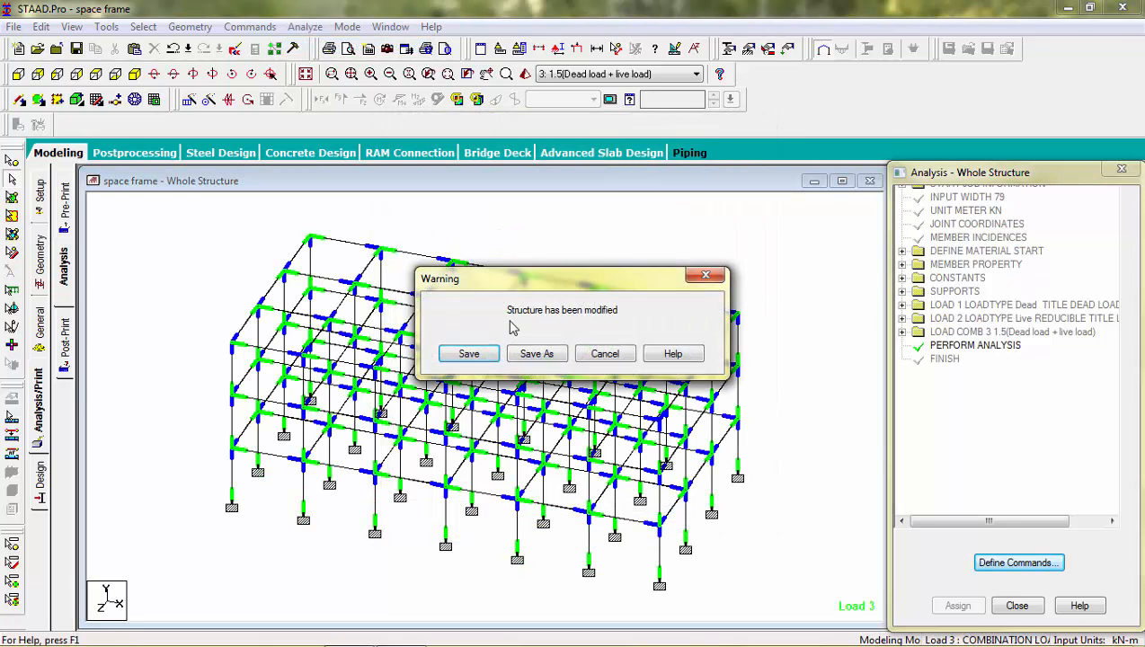
pyautogui.click(476, 355)
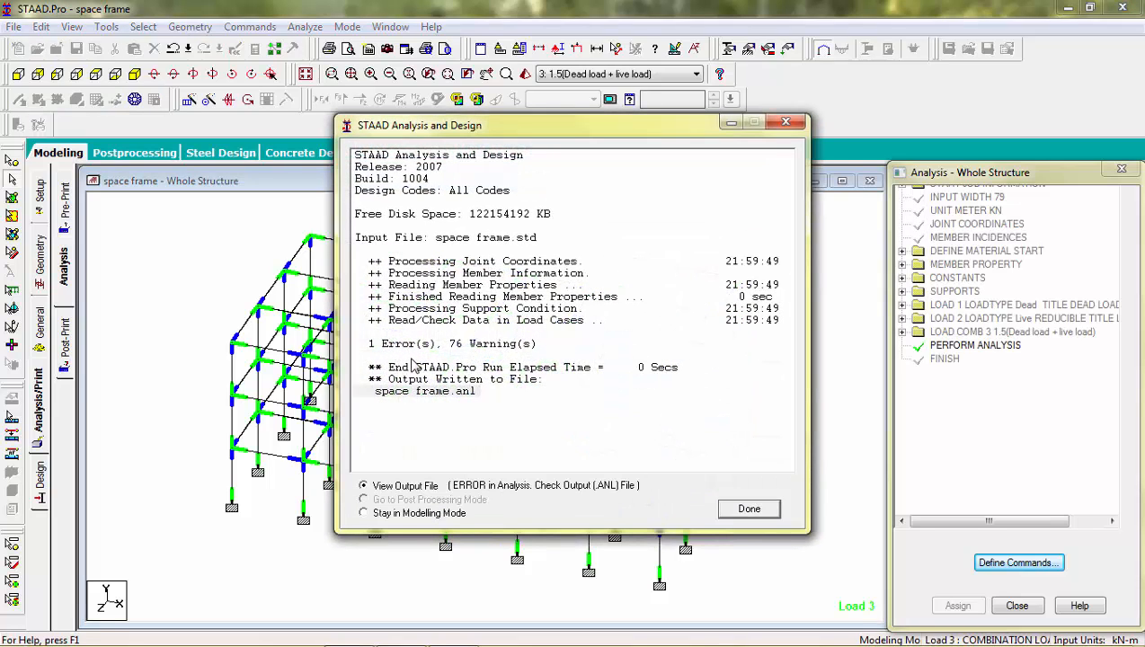
pyautogui.click(750, 509)
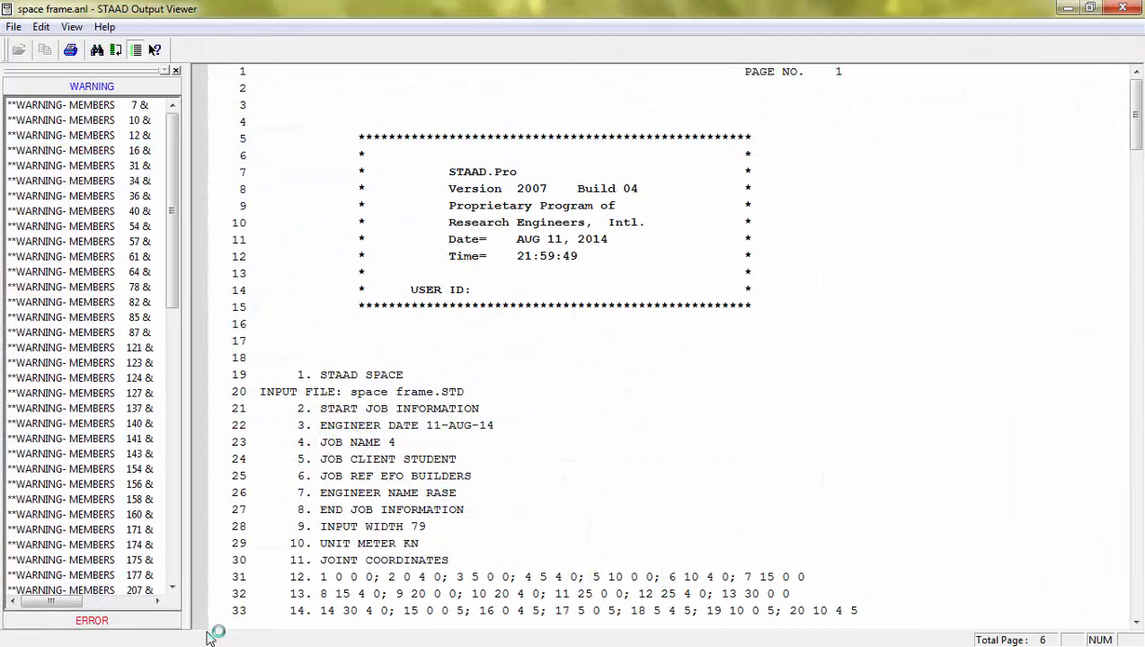
# Step: Examine the error message in the analysis output file, and close the output viewer
pyautogui.click(140, 626)
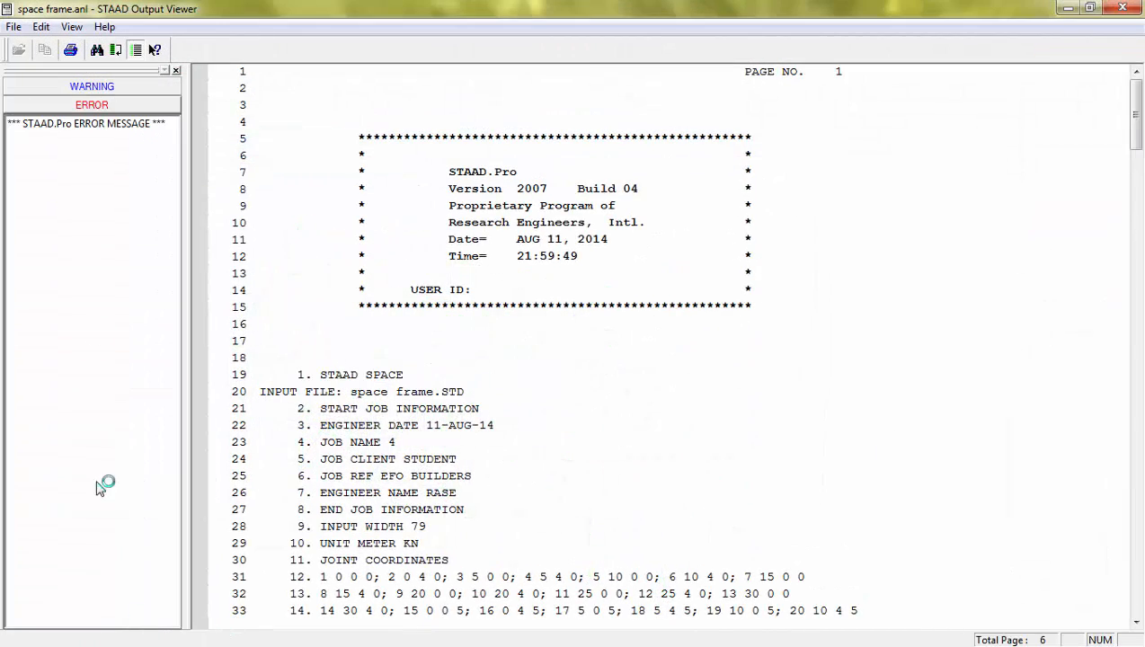
pyautogui.click(123, 125)
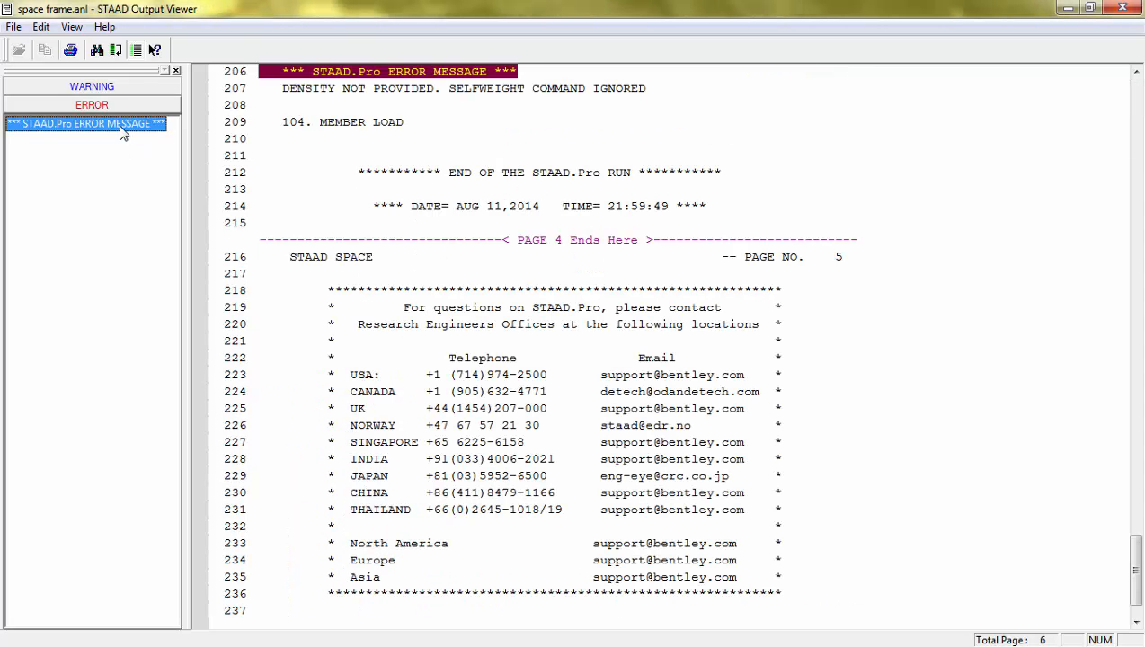
pyautogui.click(396, 95)
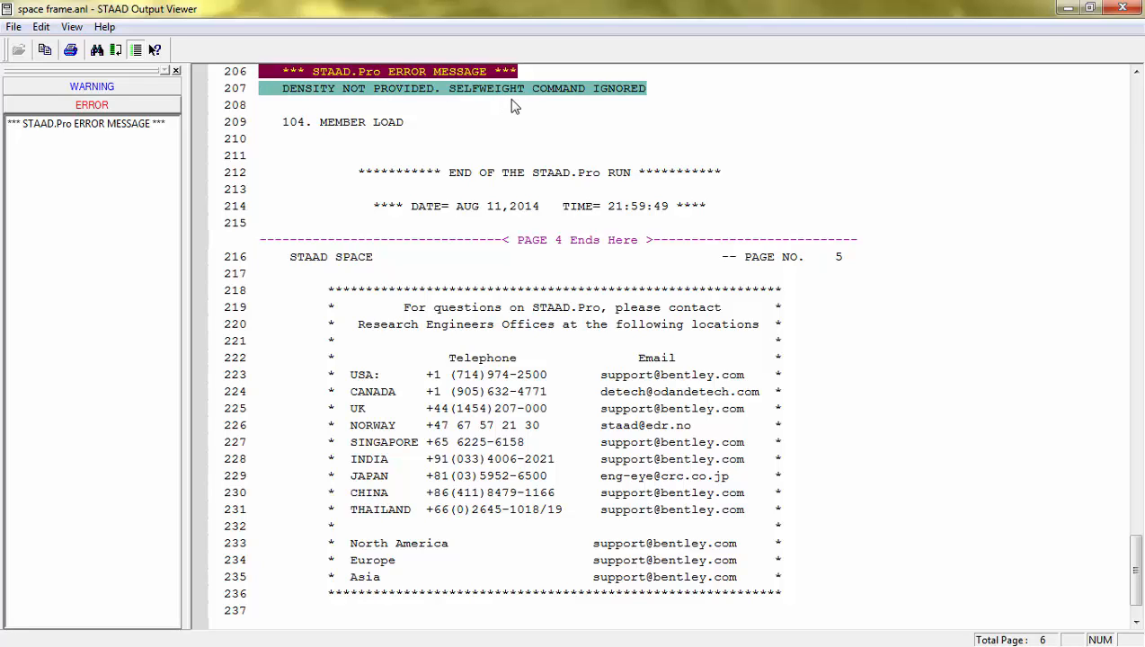
pyautogui.click(1121, 15)
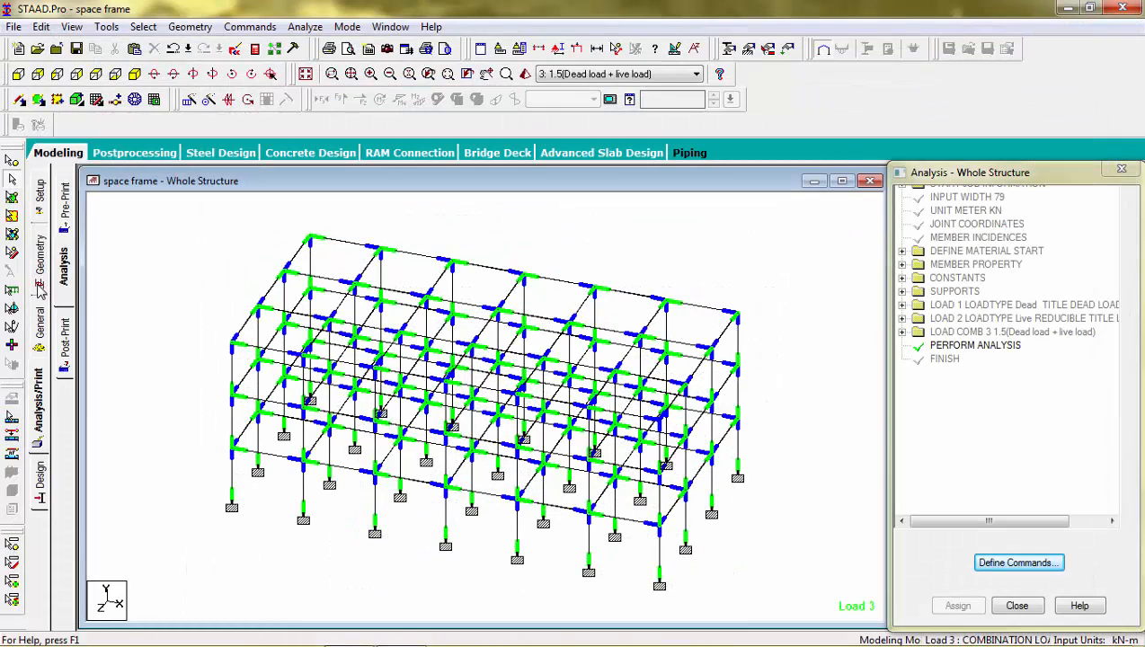
# Step: Assign the CONCRETE material to the Rect 0.25x0.20 section and its beams
pyautogui.click(41, 314)
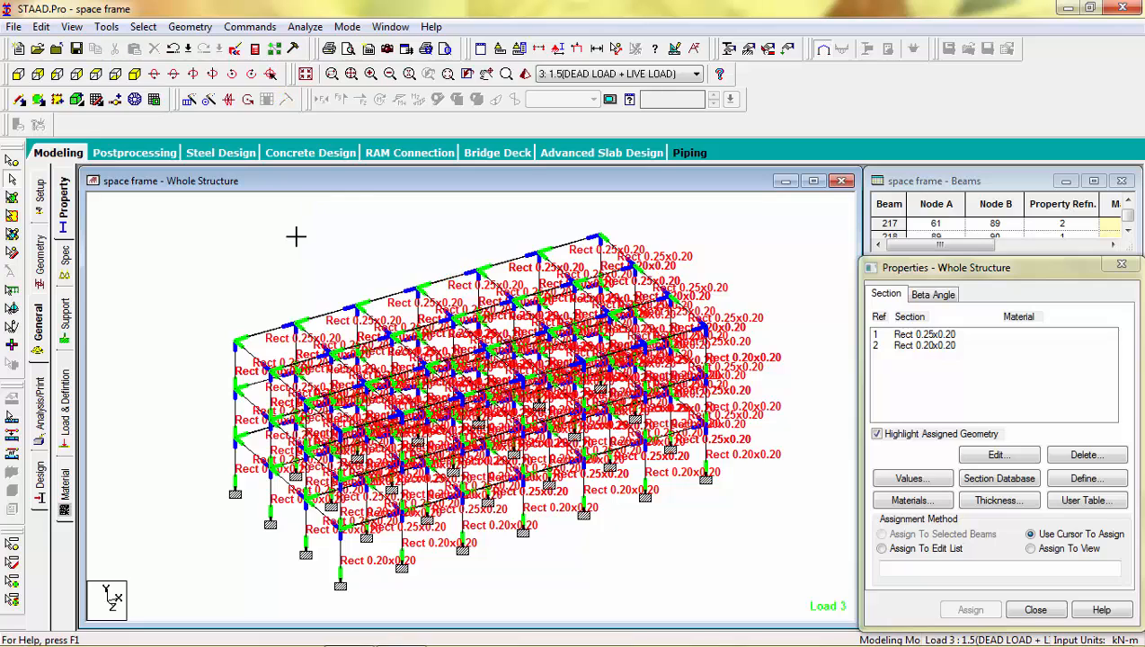
pyautogui.click(910, 336)
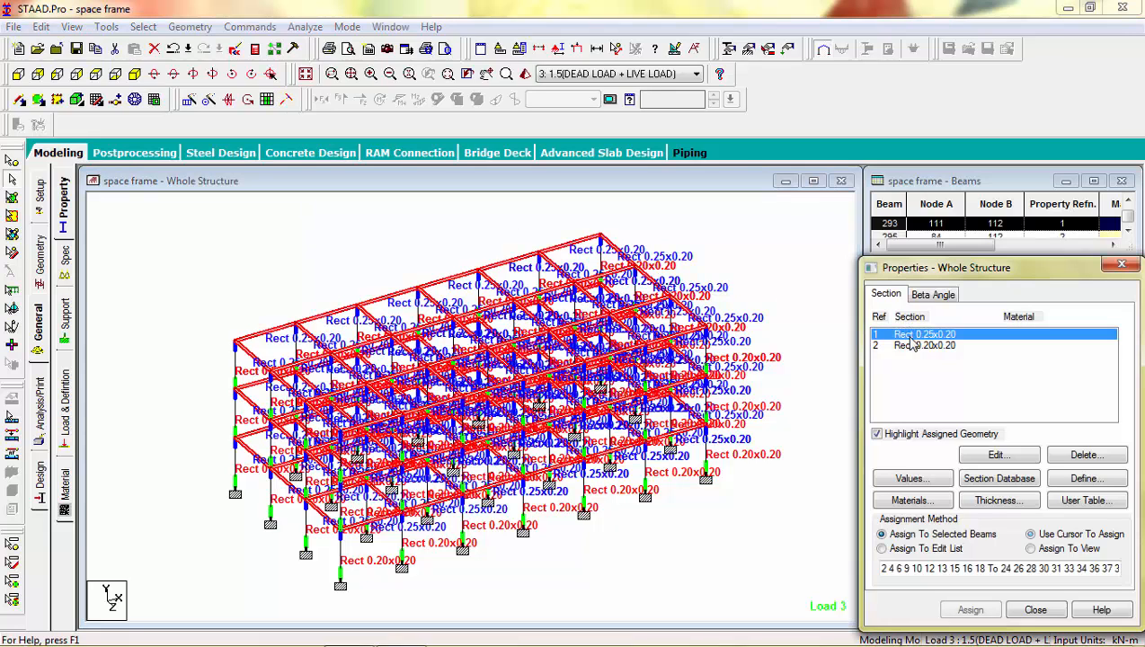
pyautogui.doubleClick(910, 340)
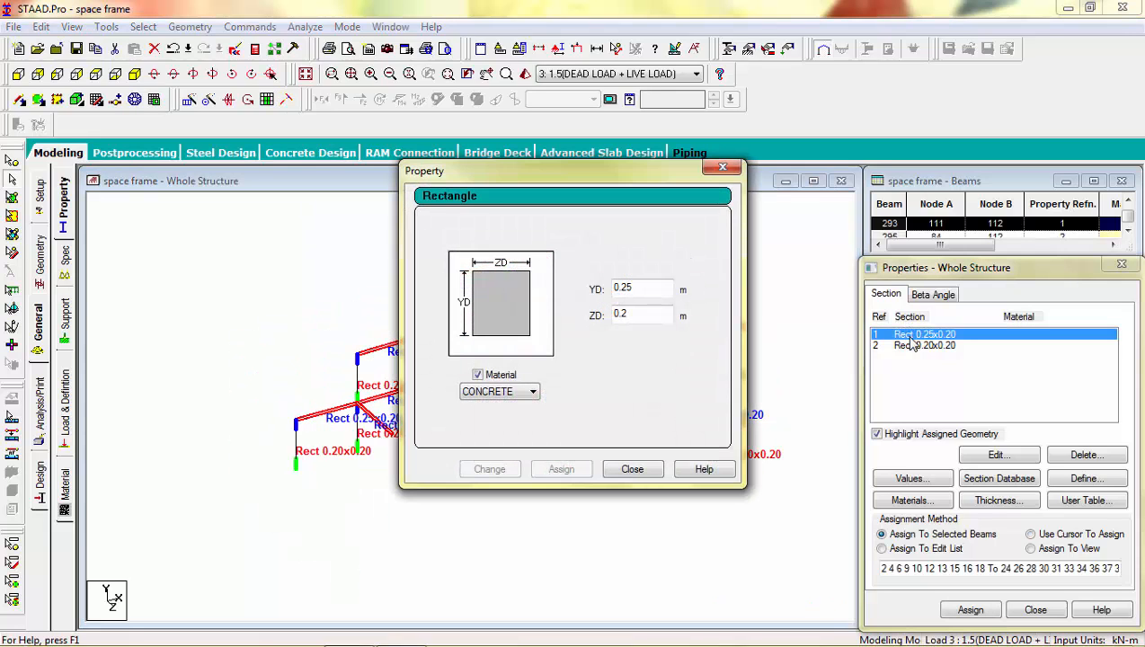
pyautogui.click(512, 394)
pyautogui.click(501, 439)
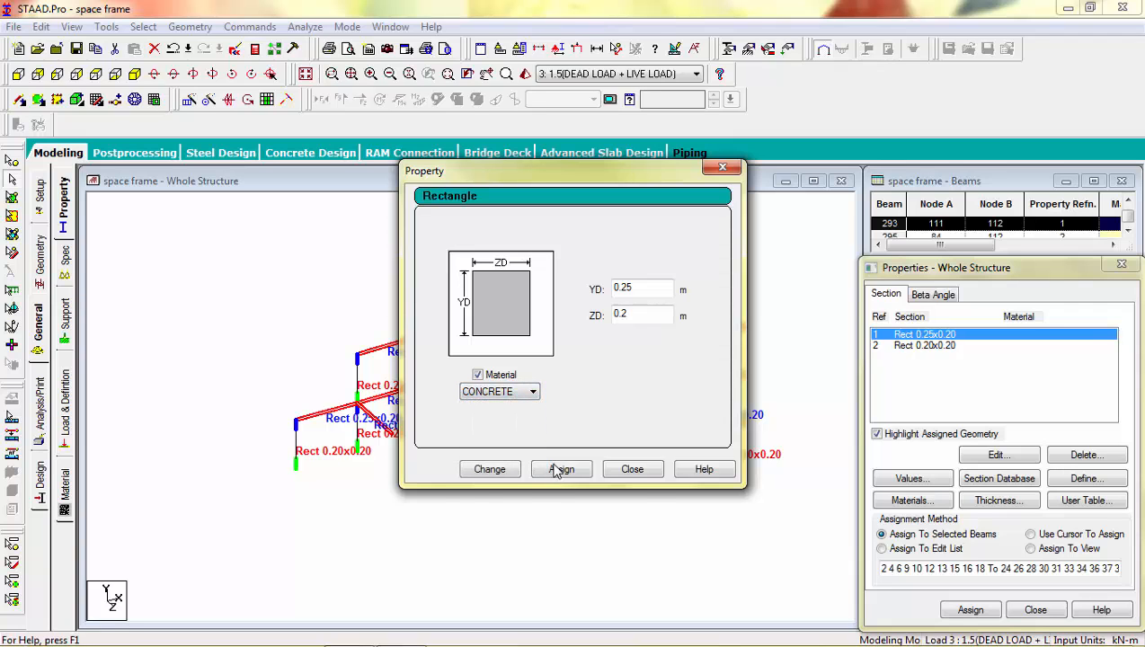
pyautogui.click(561, 470)
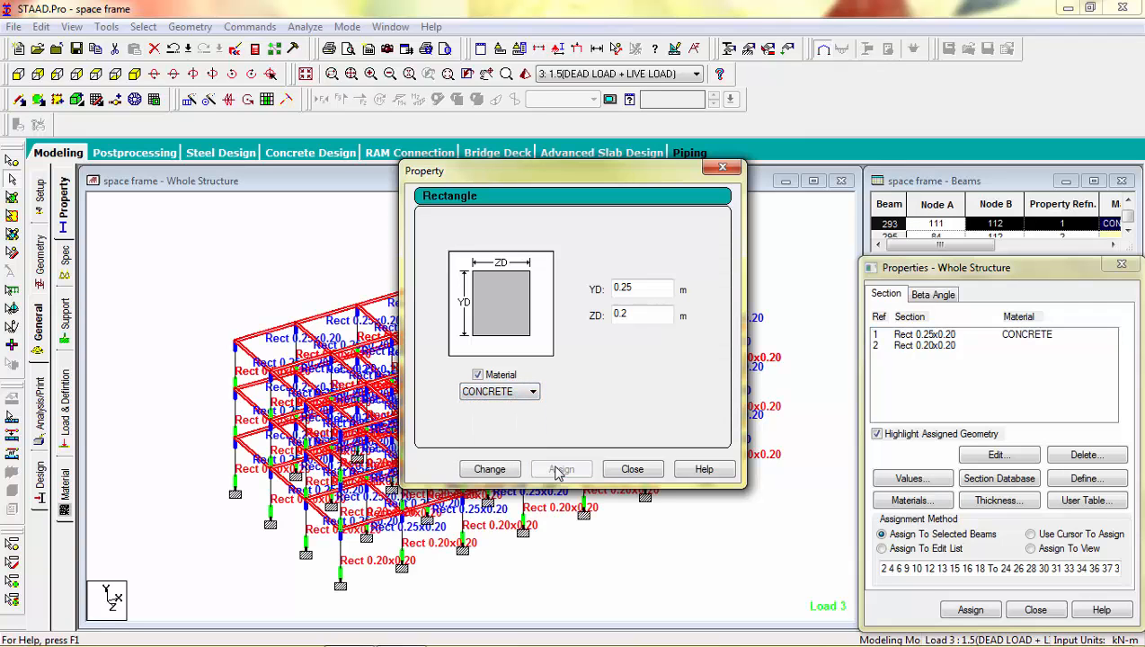
# Step: Assign the CONCRETE material to the Rect 0.20x0.20 section and its members, and deselect the members
pyautogui.click(634, 470)
pyautogui.click(919, 346)
pyautogui.doubleClick(919, 347)
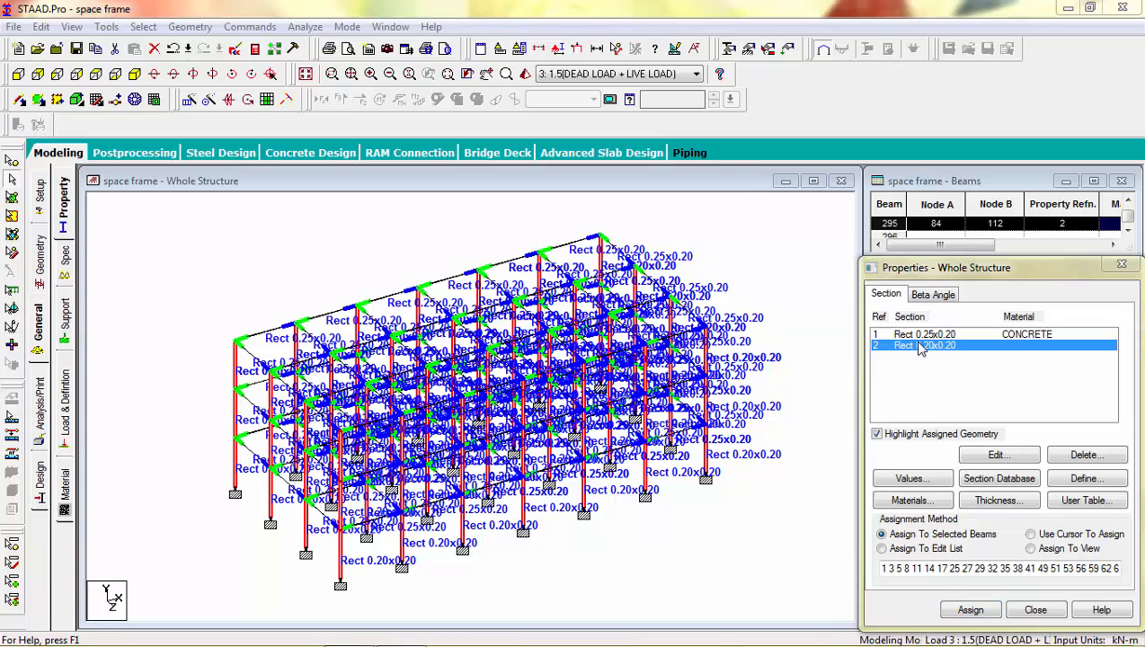
pyautogui.click(499, 393)
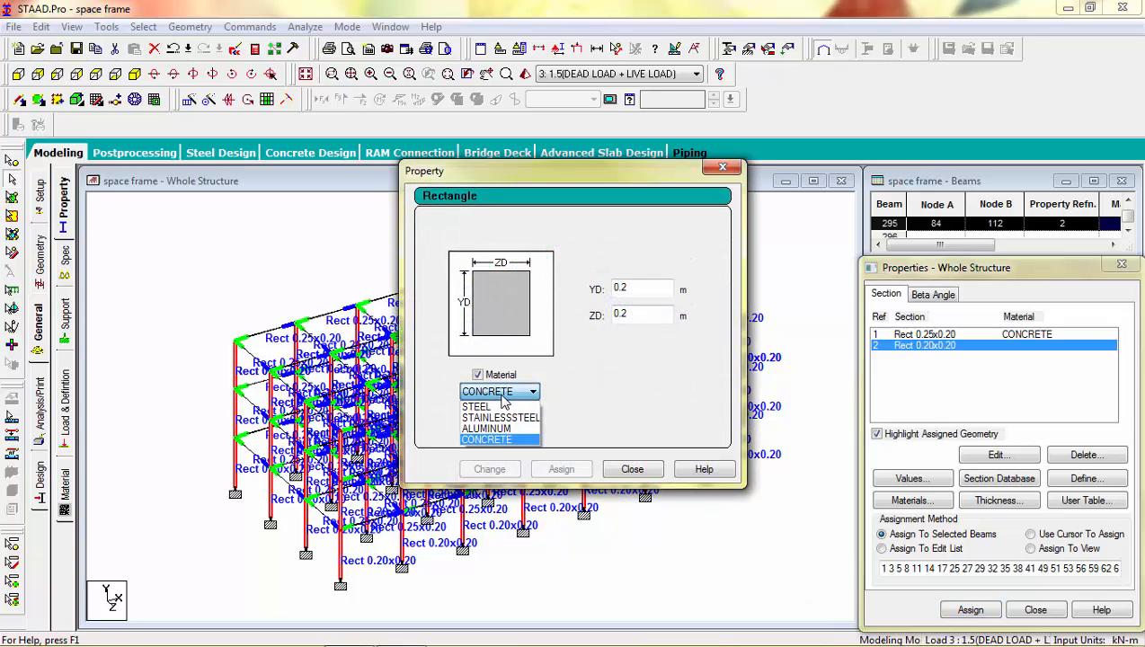
pyautogui.click(491, 439)
pyautogui.click(561, 469)
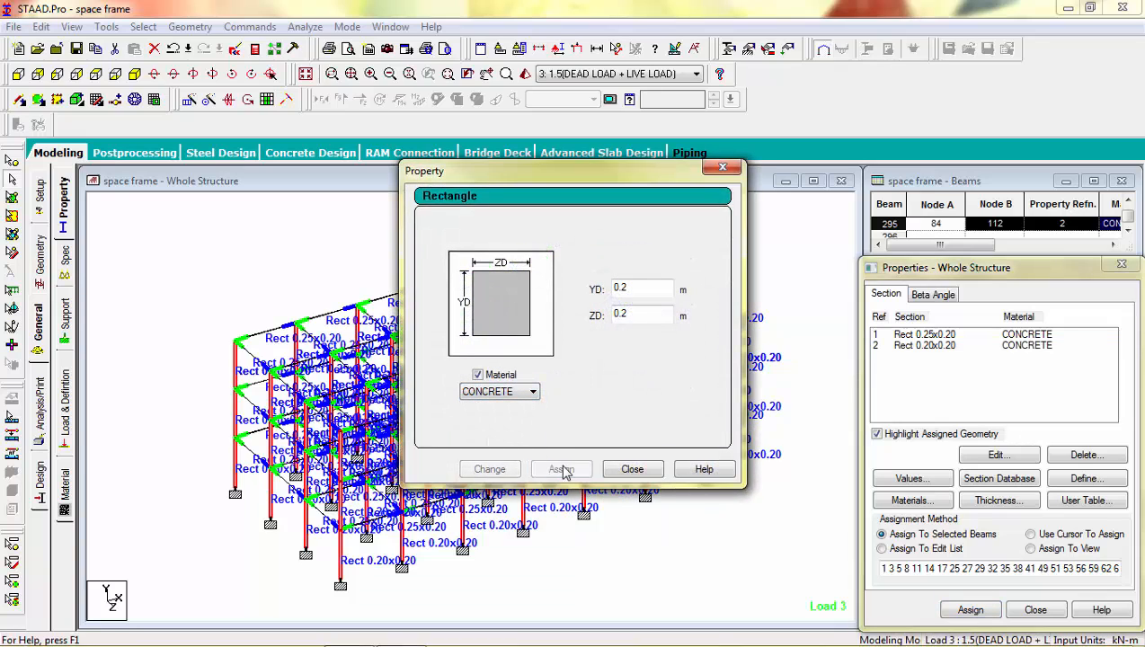
pyautogui.click(632, 469)
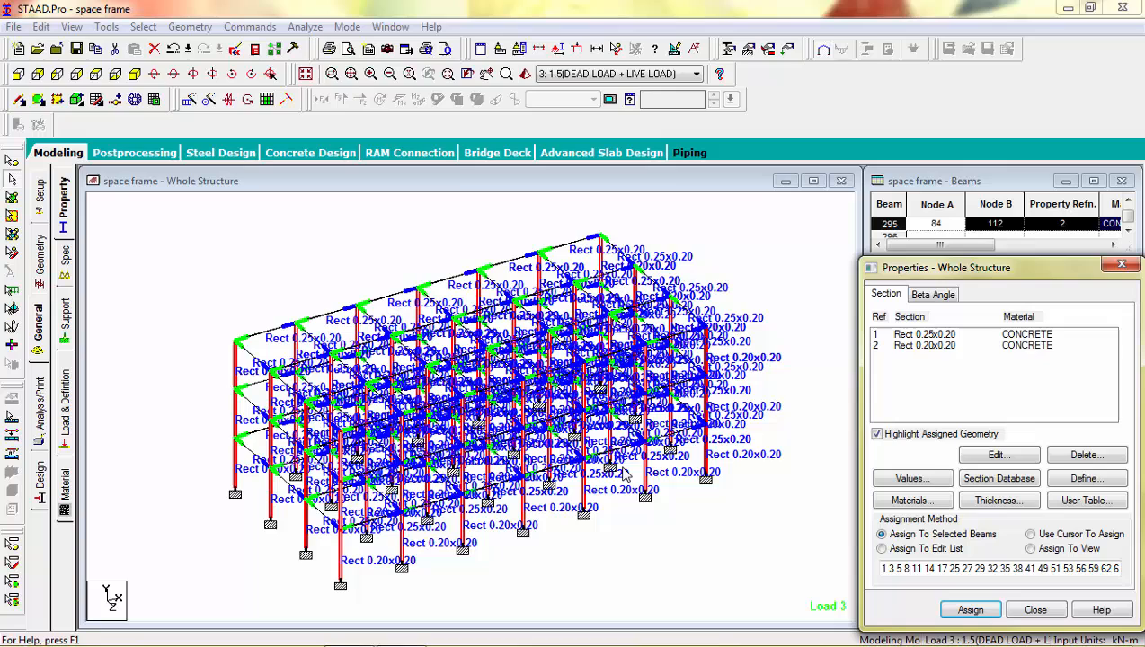
pyautogui.click(944, 341)
pyautogui.click(935, 346)
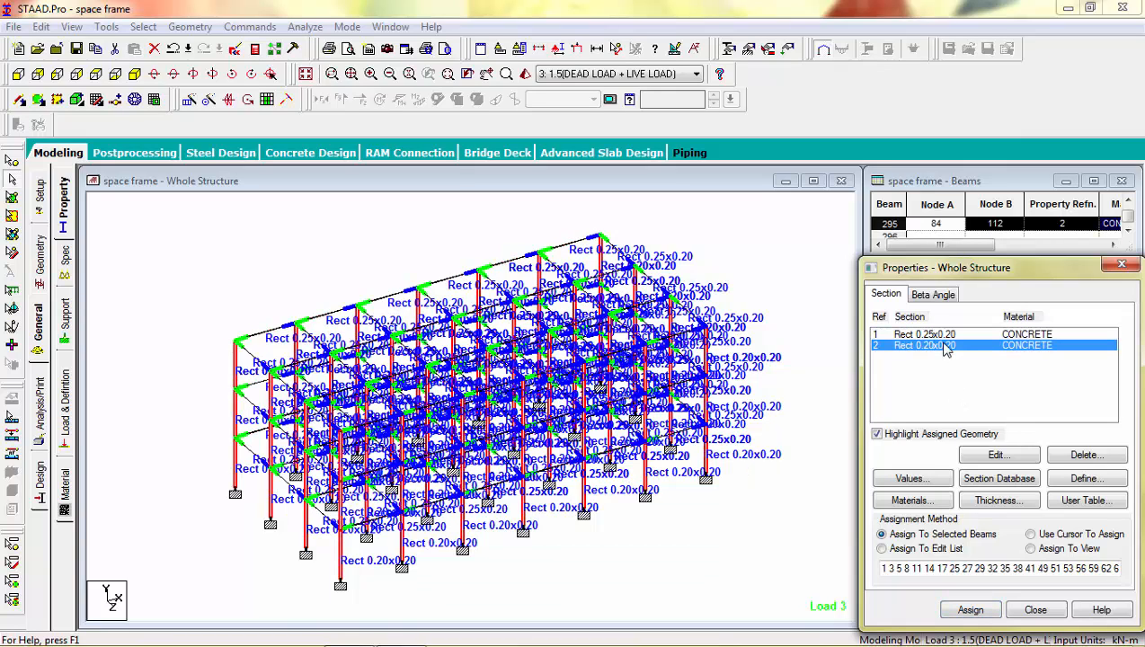
pyautogui.click(819, 288)
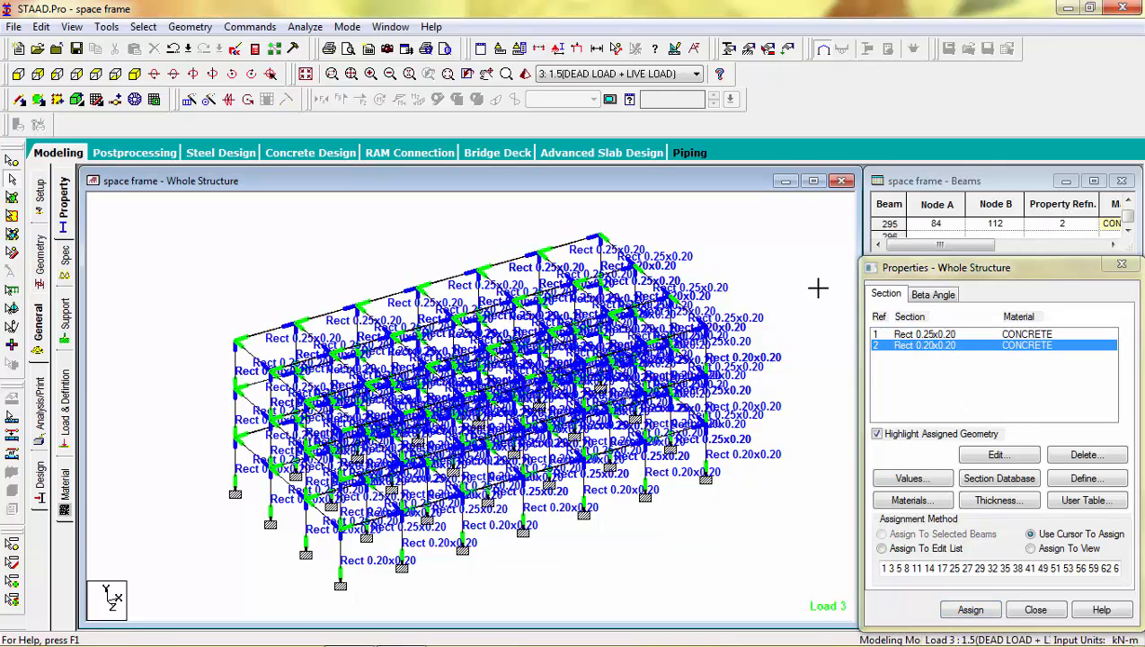
# Step: Run the structural analysis again, saving the modified structure
pyautogui.click(304, 26)
pyautogui.click(310, 42)
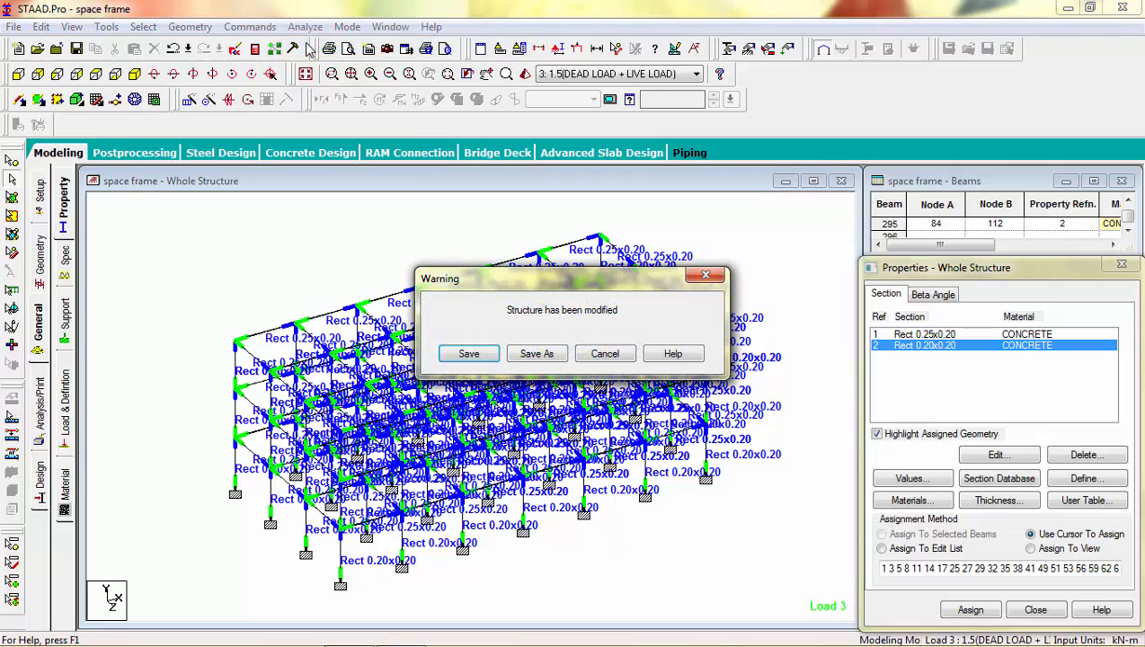
pyautogui.click(468, 354)
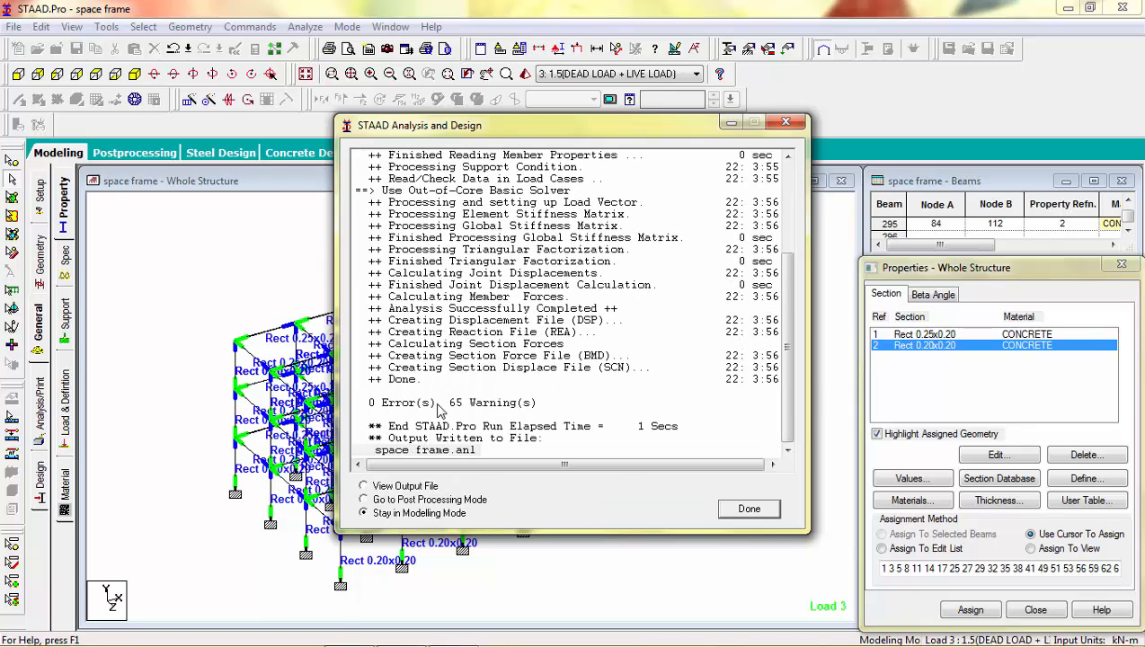
# Step: Go to post-processing mode with the DEAD LOAD, LIVE LOAD and 1.5(DEAD LOAD + LIVE LOAD) cases included in the results
pyautogui.click(365, 487)
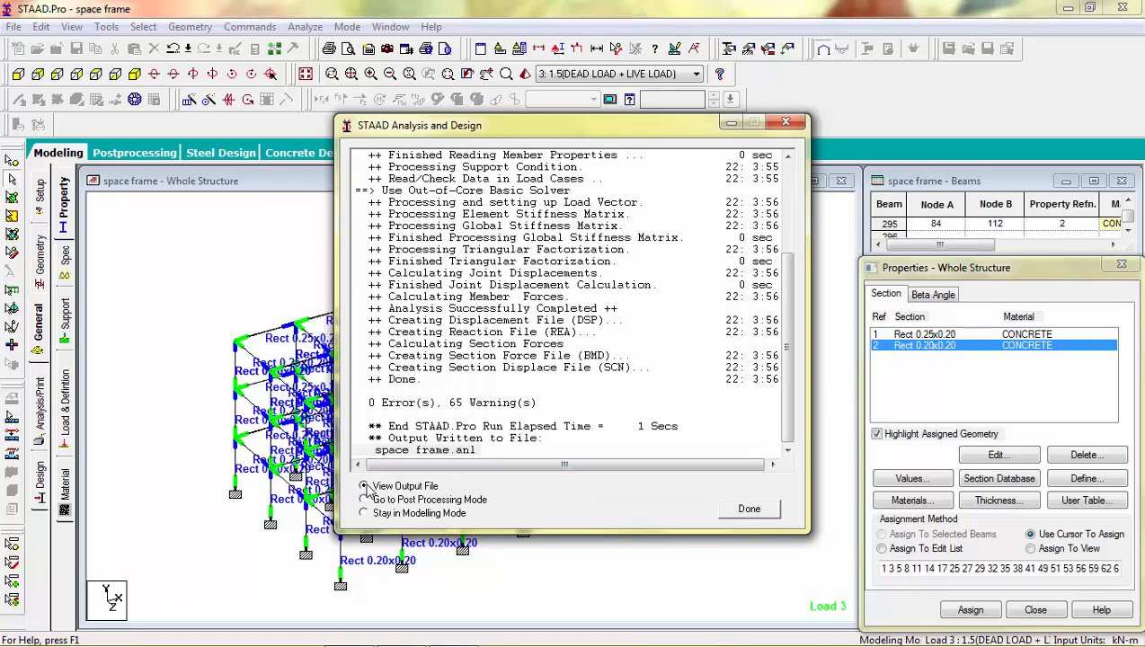
pyautogui.click(364, 499)
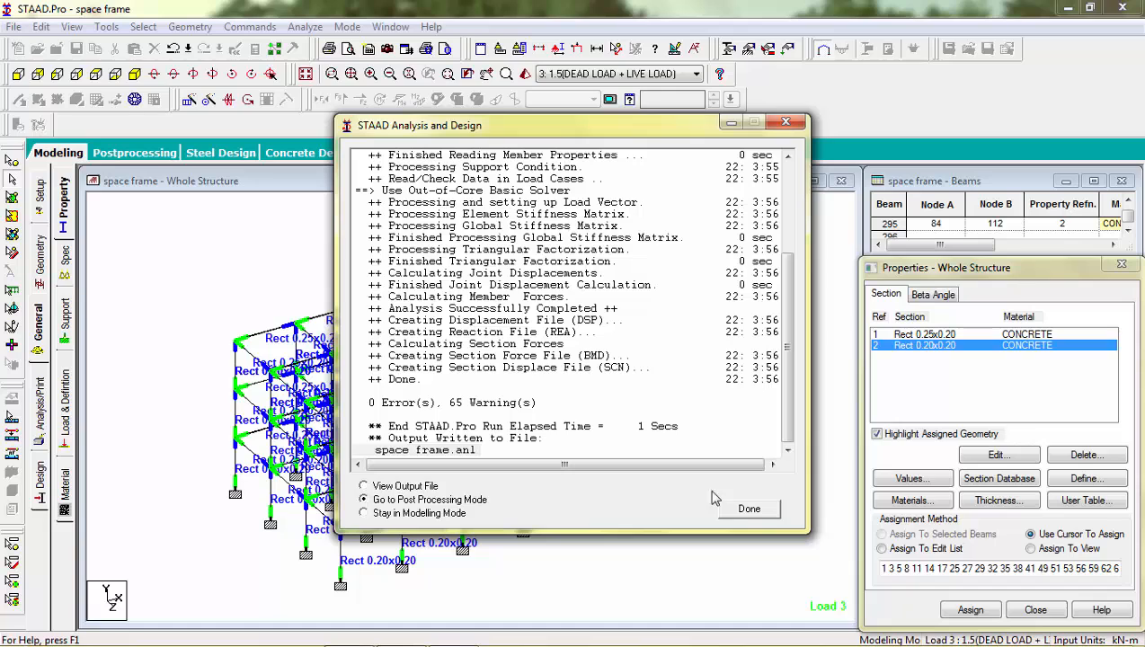
pyautogui.click(769, 511)
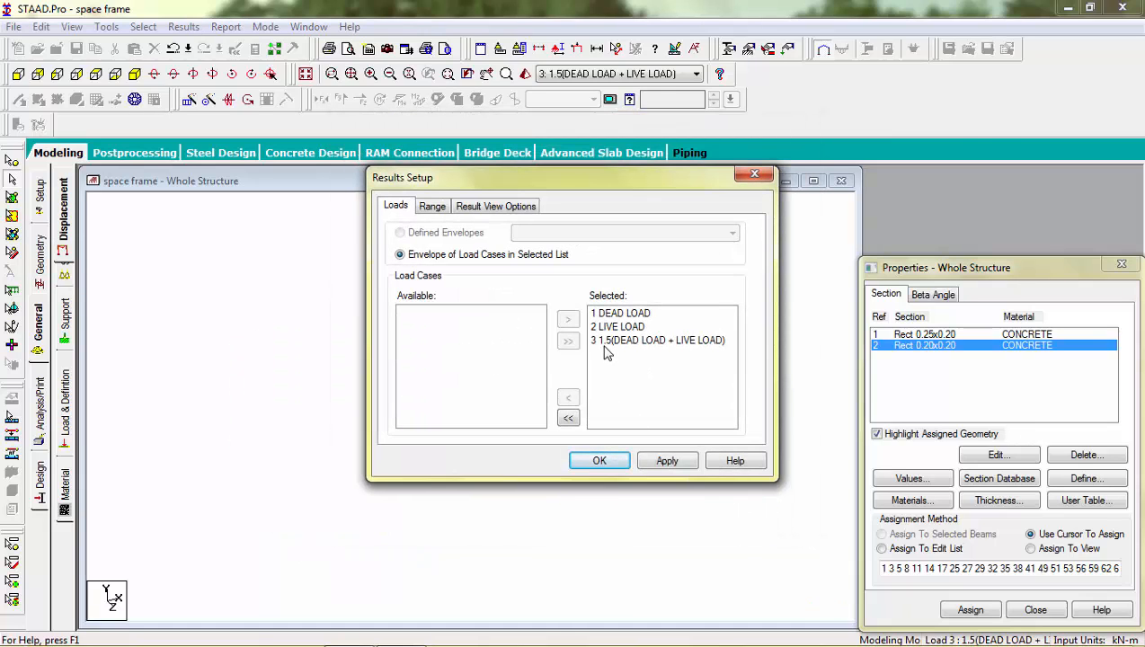
pyautogui.click(601, 461)
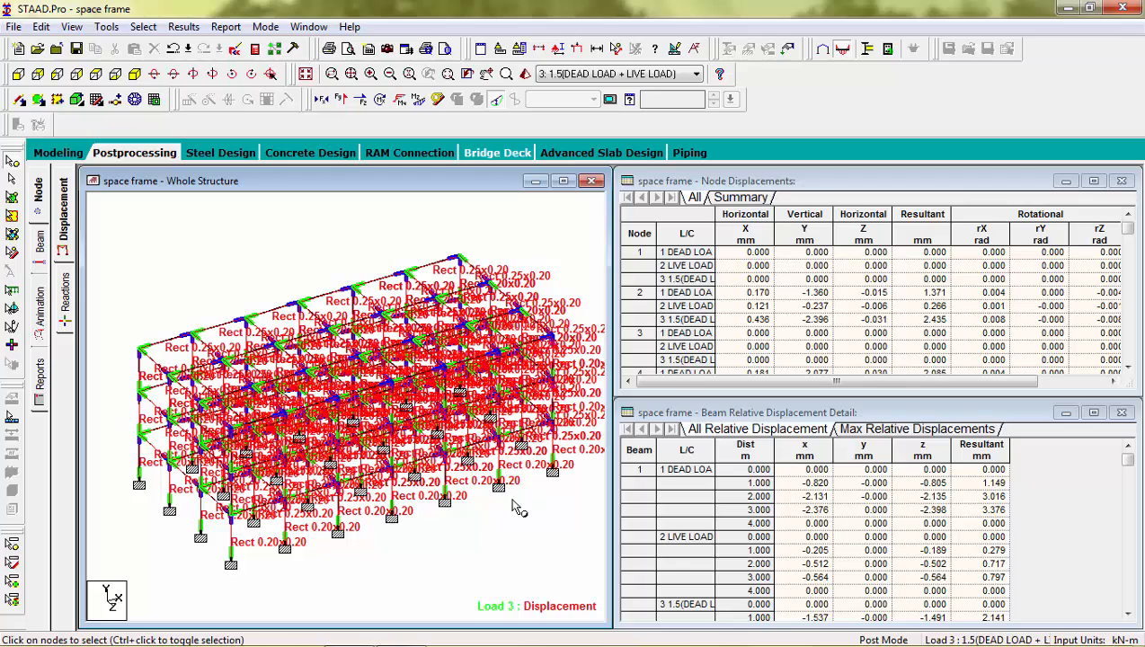
# Step: Check the diagram label settings, and hide the section labels on the whole-structure displacement view
pyautogui.rightClick(474, 504)
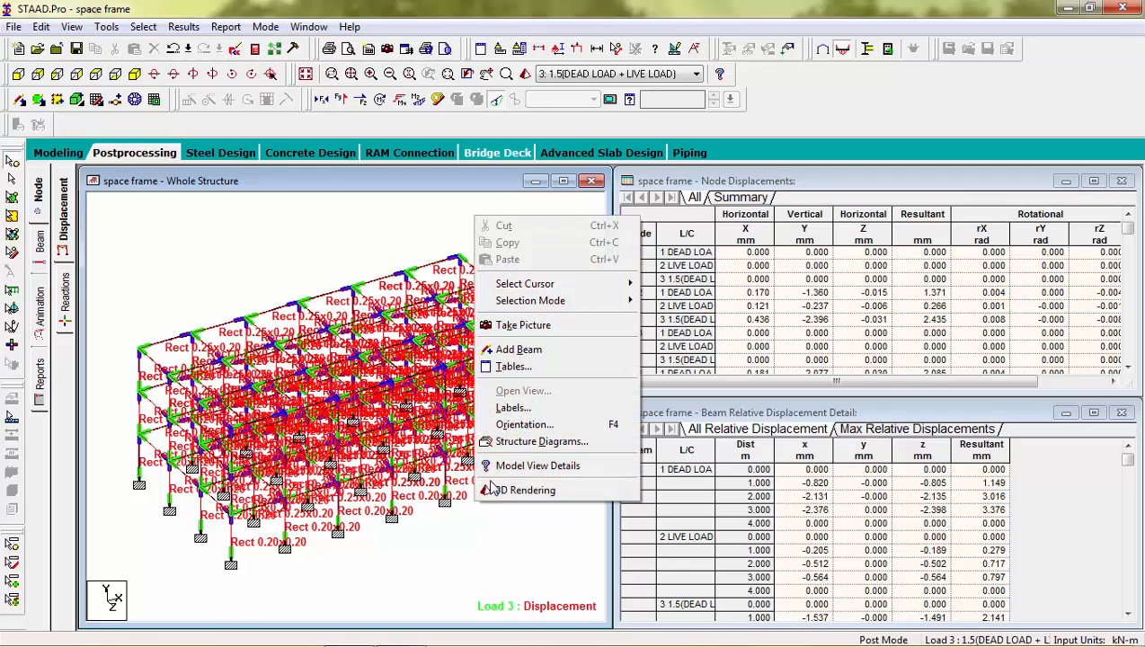
pyautogui.click(512, 408)
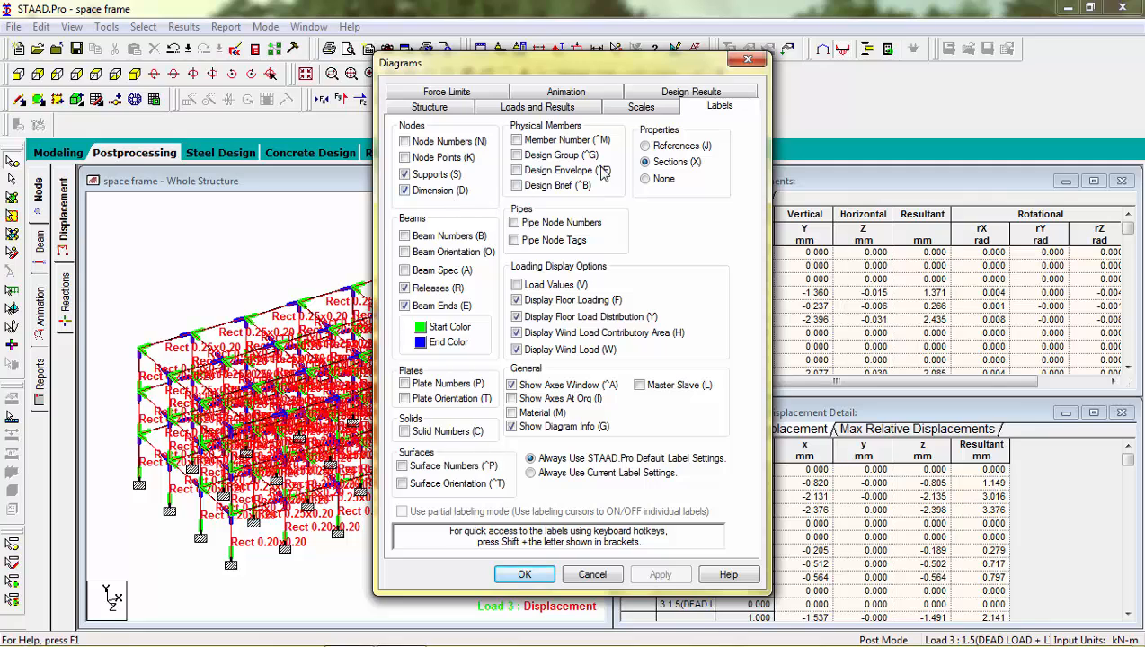
pyautogui.click(760, 60)
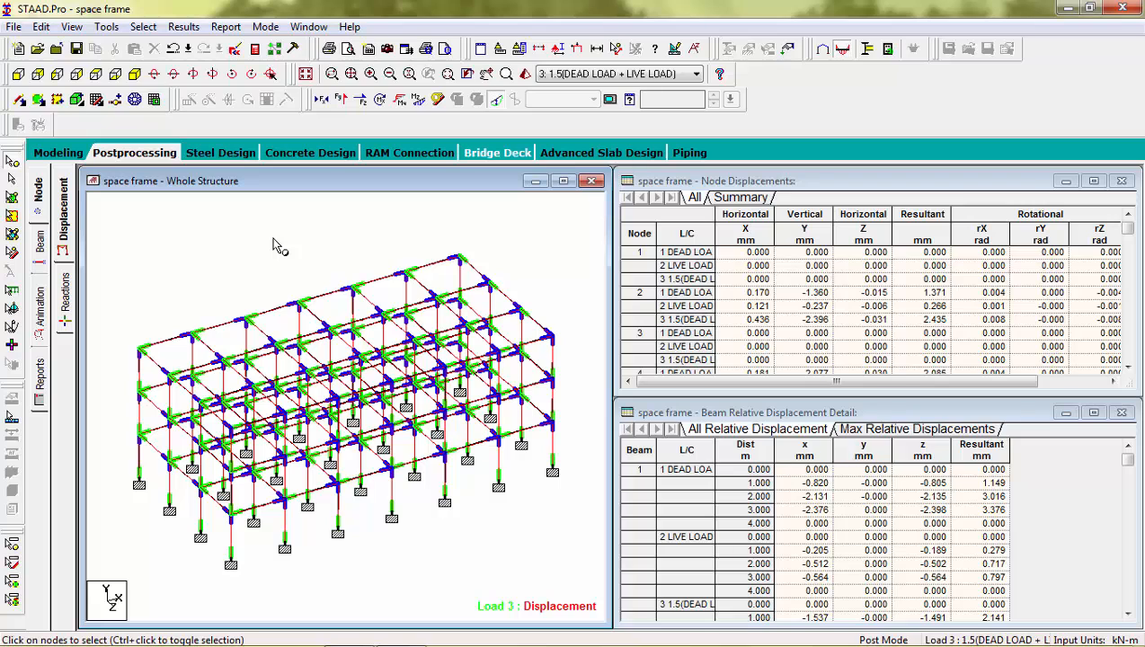
# Step: Show the support reactions in the front view, and select all the support nodes at the base of the frame
pyautogui.click(65, 295)
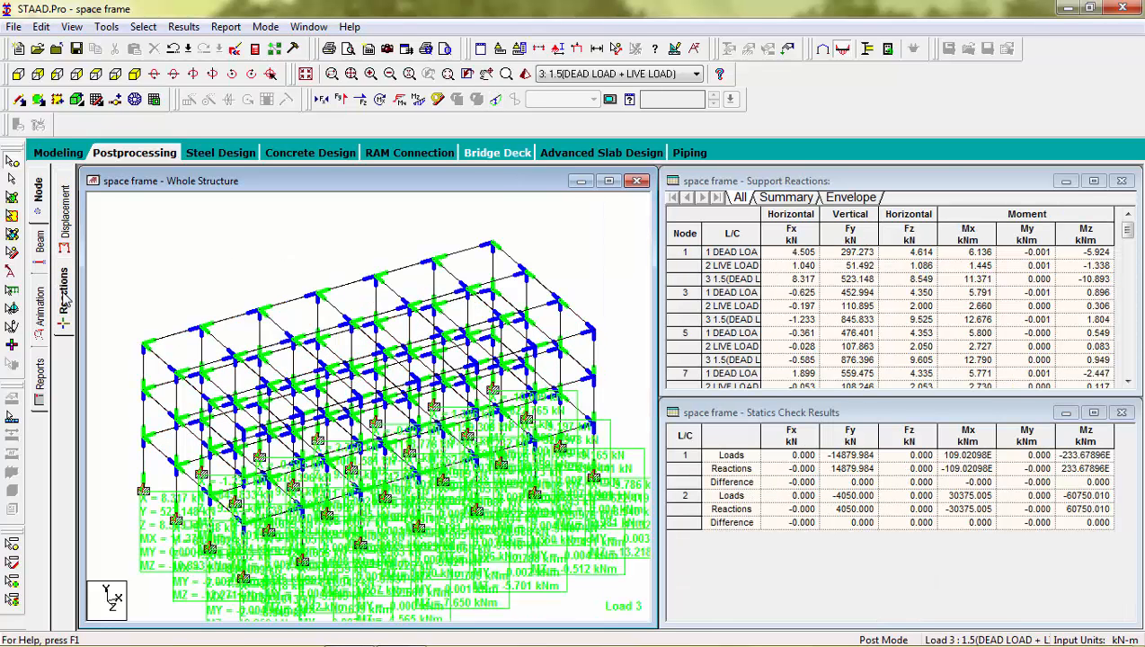
pyautogui.click(18, 75)
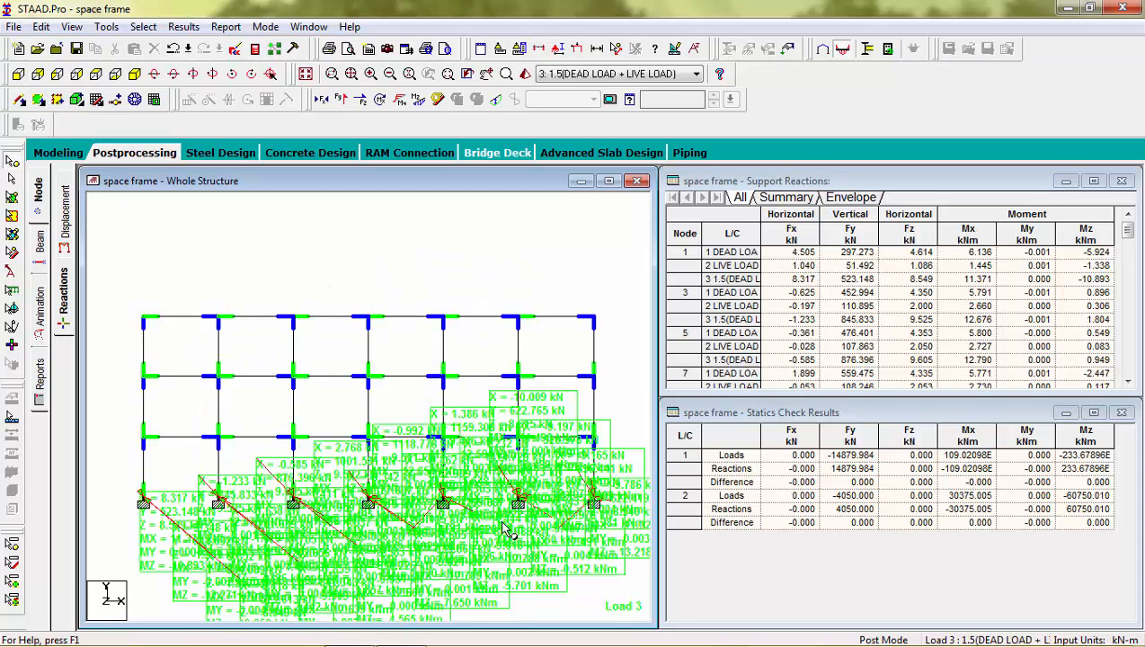
pyautogui.moveTo(613, 487); pyautogui.dragTo(98, 531)
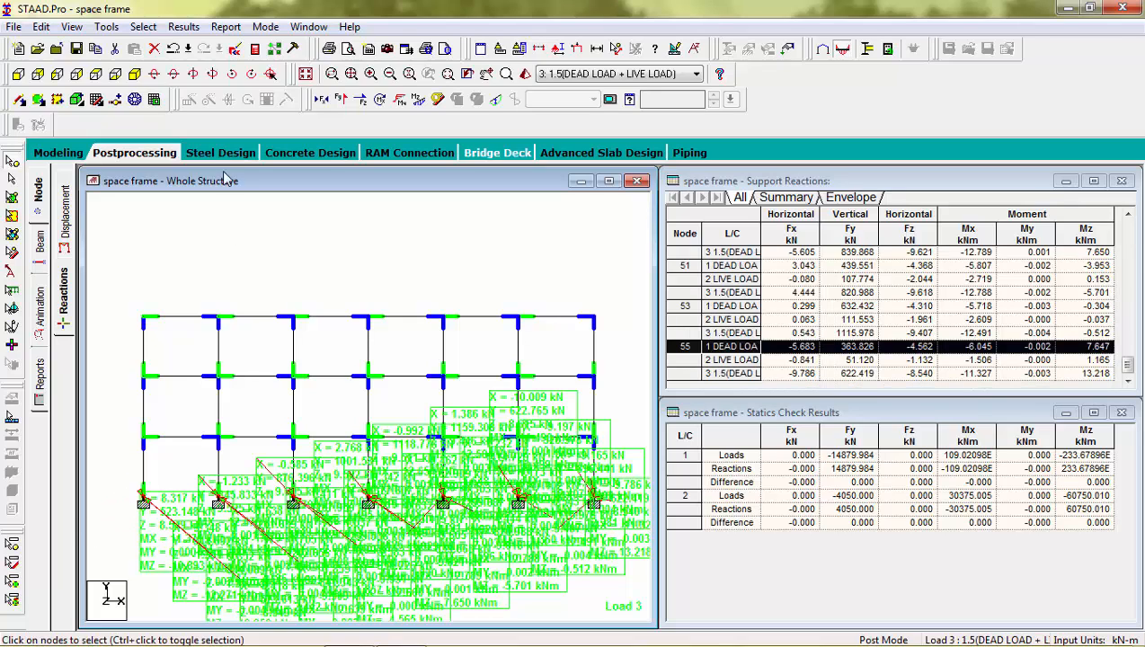
# Step: Generate a support reaction report sorted by absolute Force-Y from high to low, look through the whole table, and close it
pyautogui.click(226, 28)
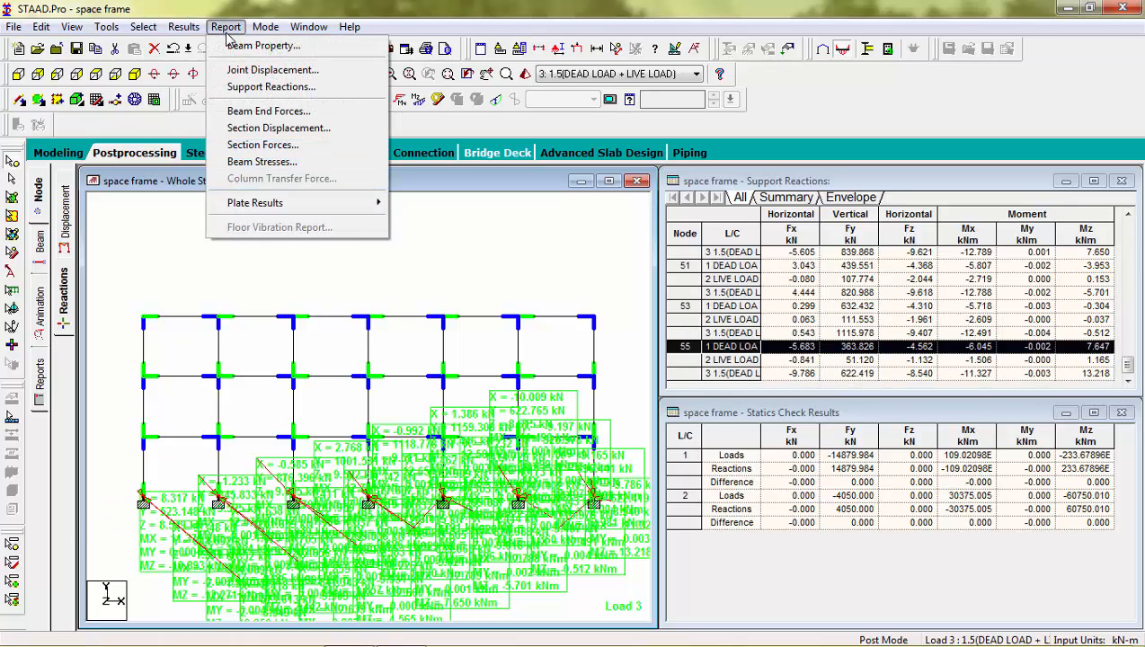
pyautogui.click(251, 89)
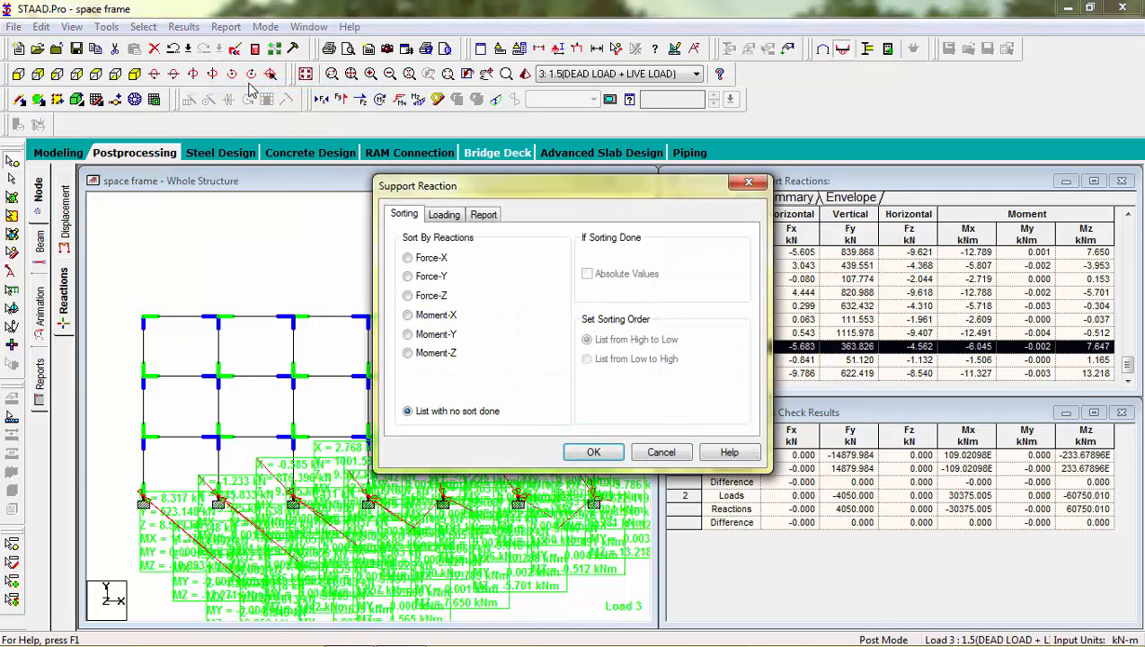
pyautogui.click(409, 278)
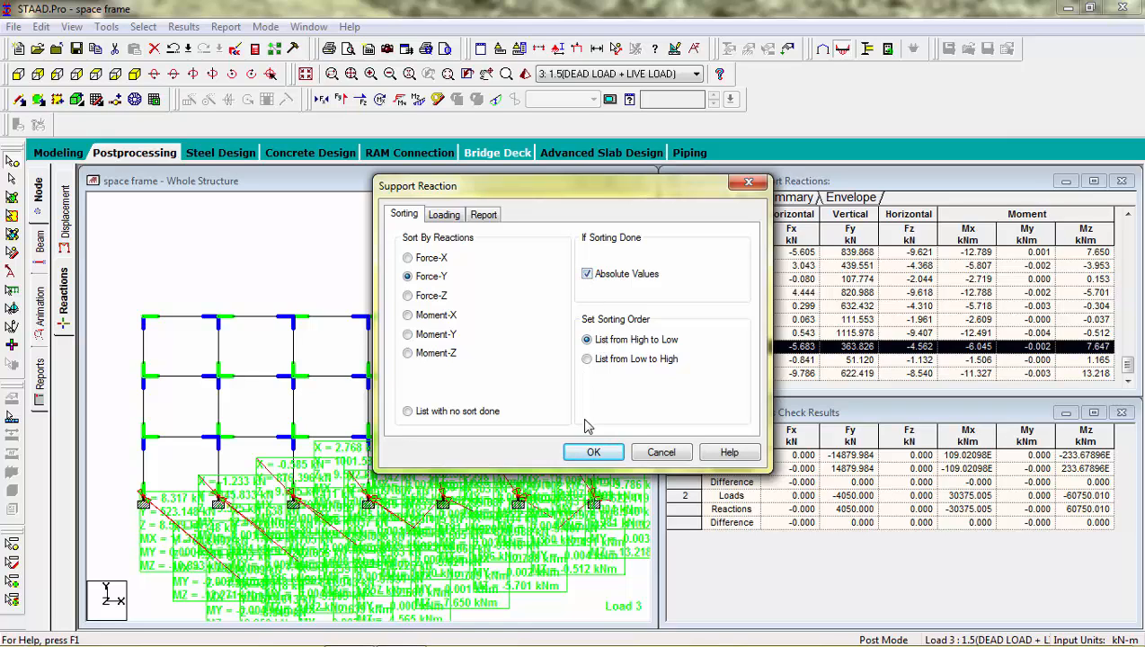
pyautogui.click(591, 454)
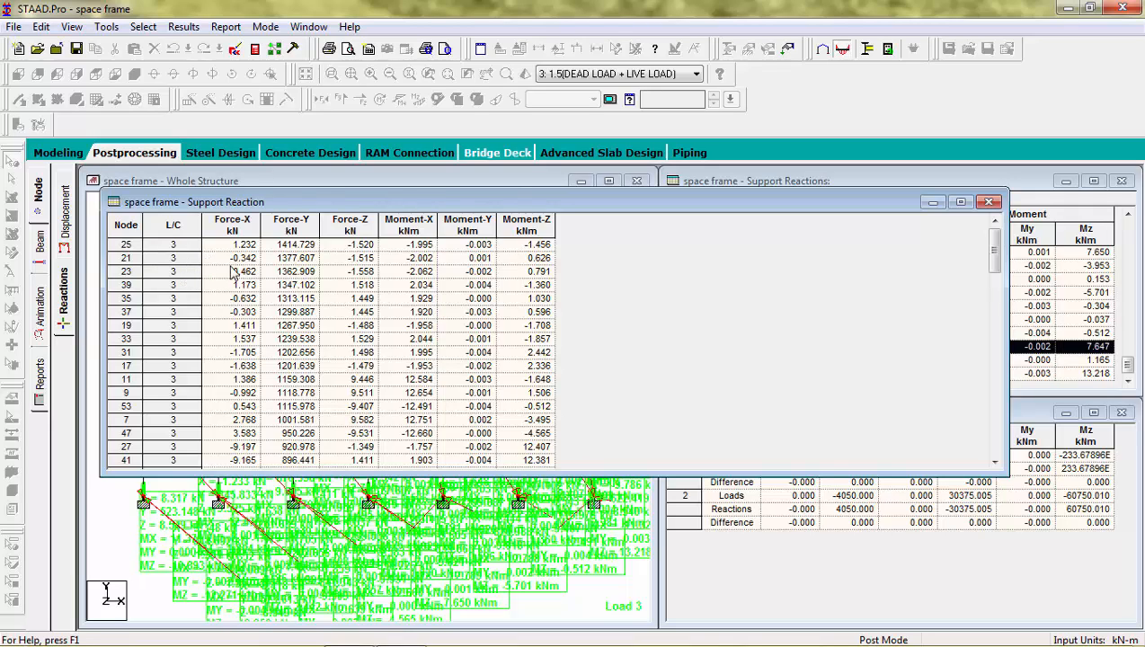
pyautogui.moveTo(994, 245); pyautogui.dragTo(994, 469)
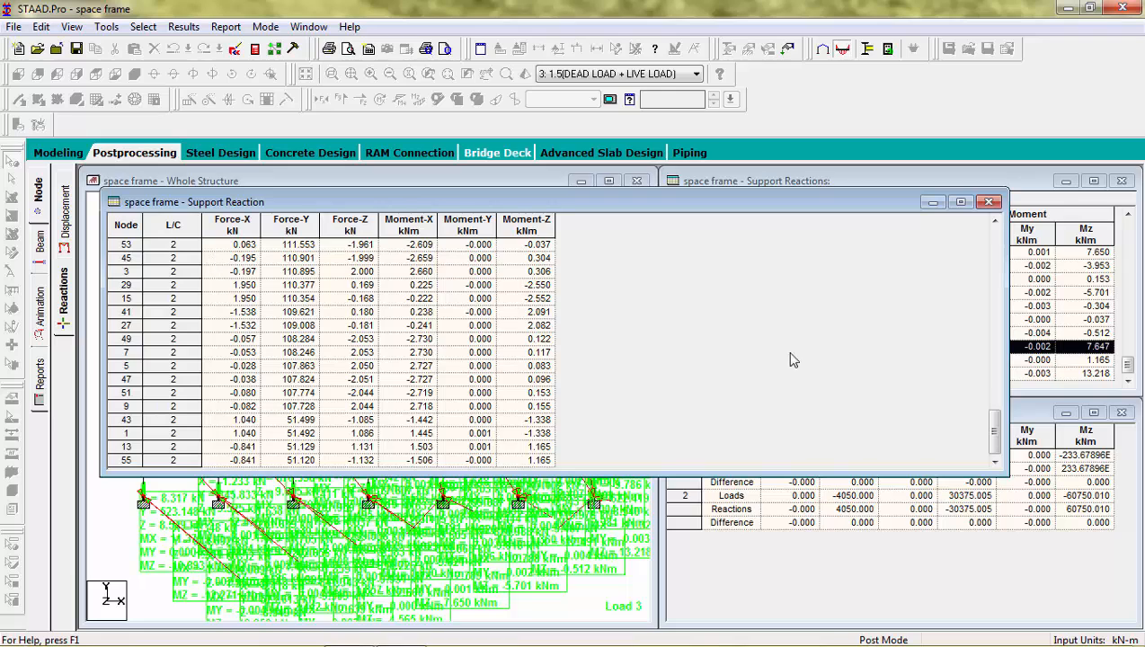
pyautogui.moveTo(995, 428); pyautogui.dragTo(994, 245)
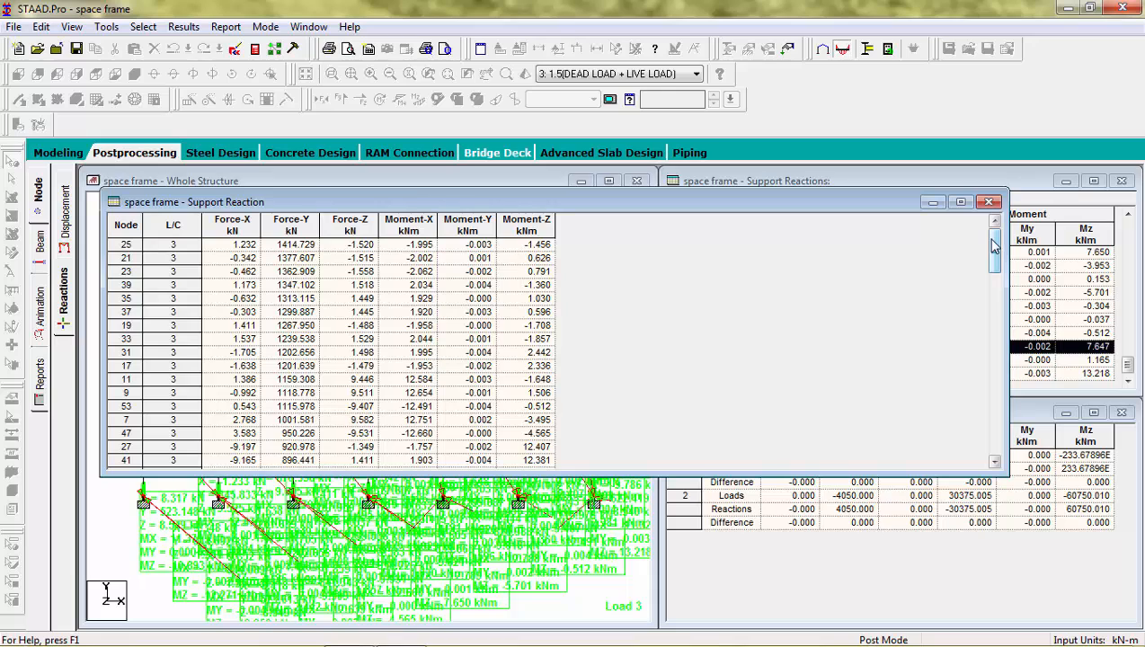
pyautogui.click(988, 201)
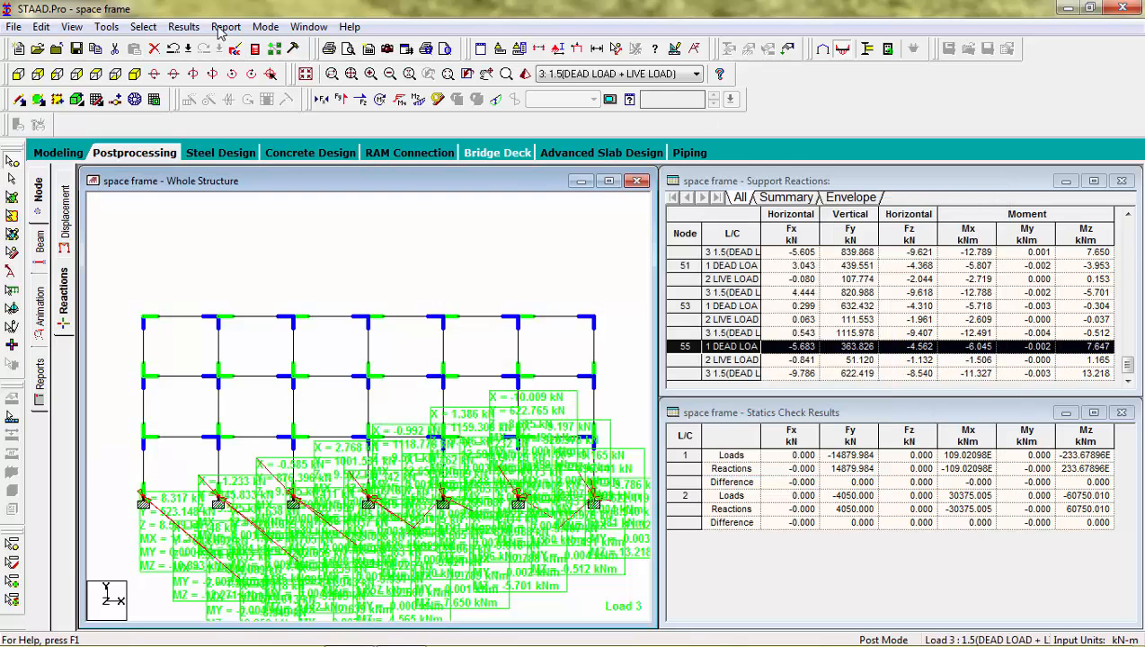
# Step: Remove DEAD LOAD and LIVE LOAD from the selected result load cases, keeping only 1.5(DEAD LOAD + LIVE LOAD)
pyautogui.click(184, 29)
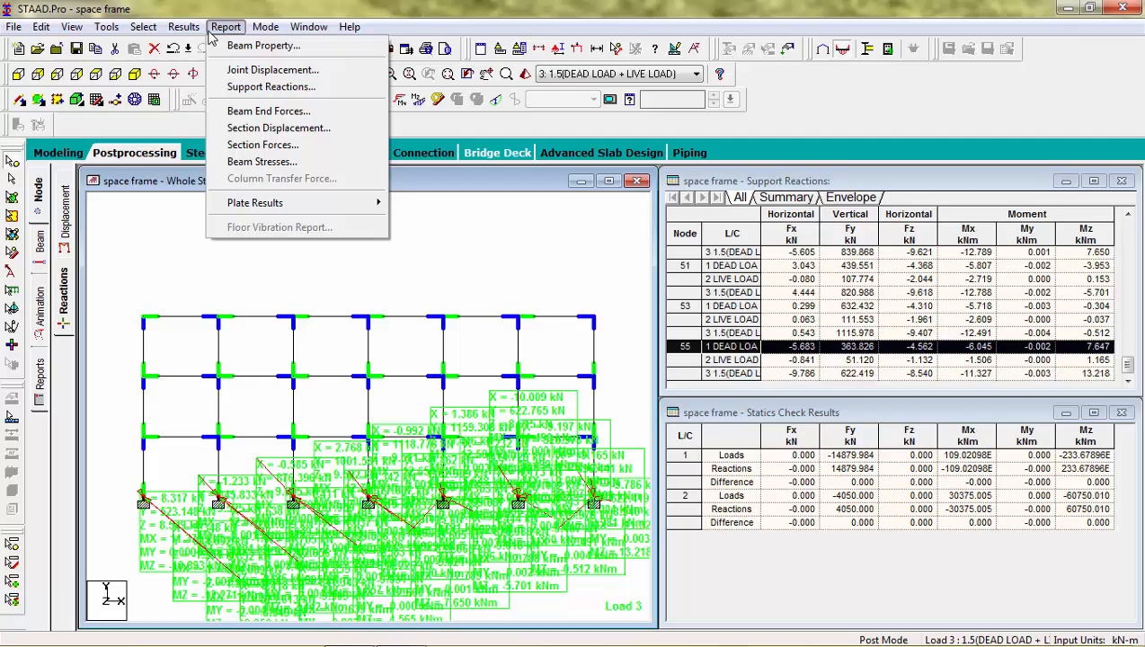
pyautogui.moveTo(182, 35)
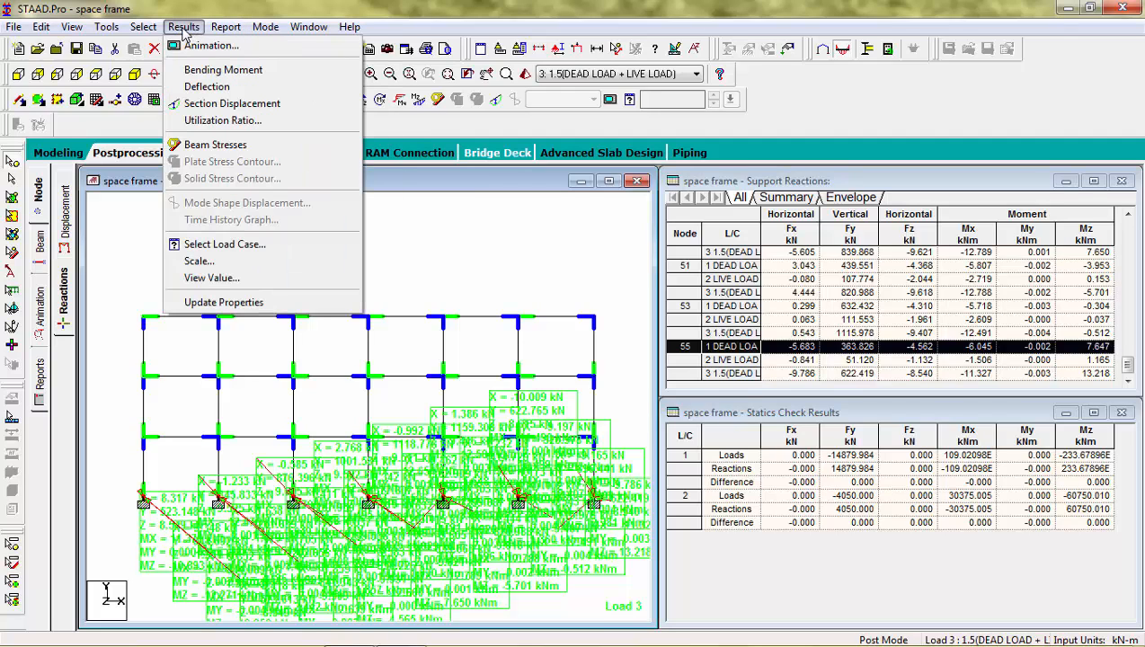
pyautogui.click(226, 246)
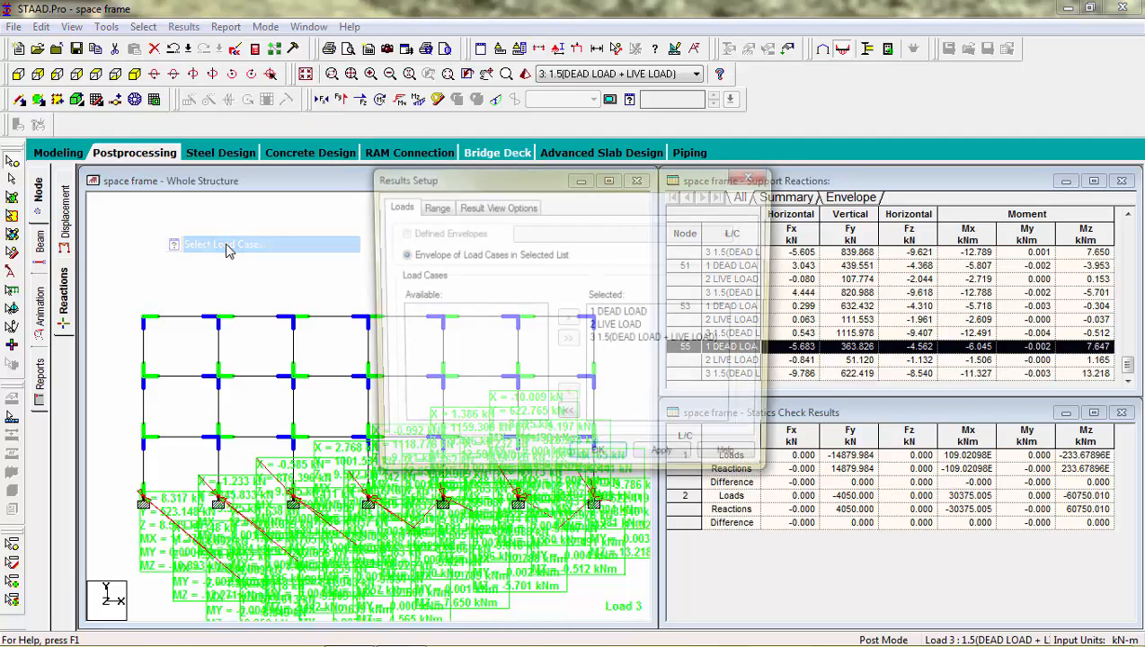
pyautogui.click(597, 316)
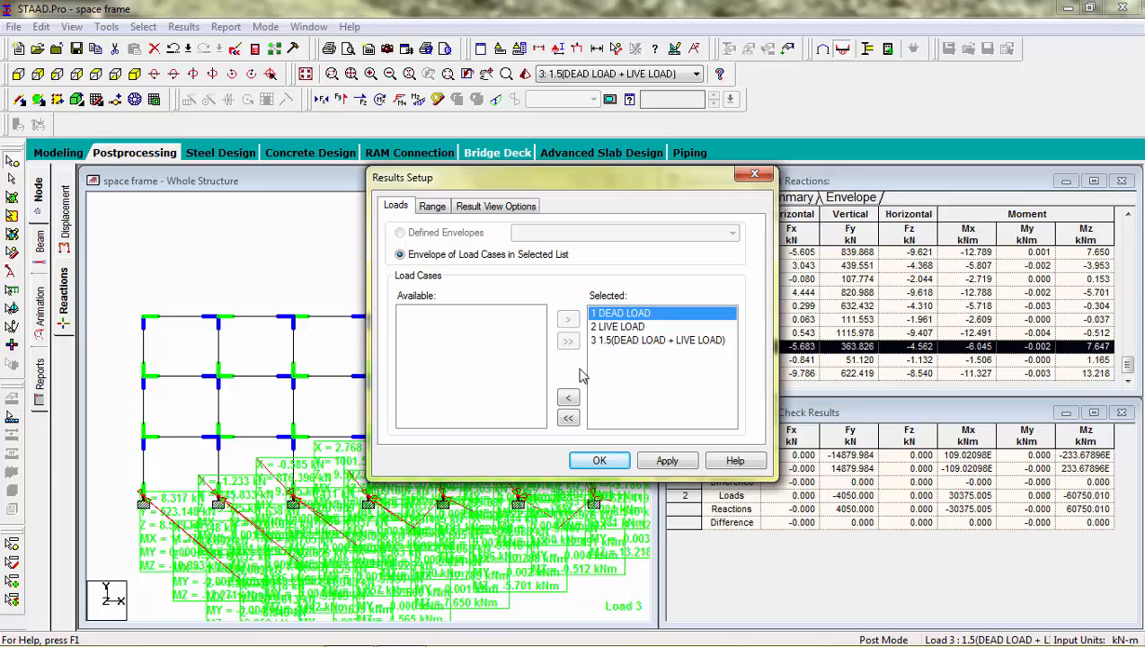
pyautogui.click(568, 398)
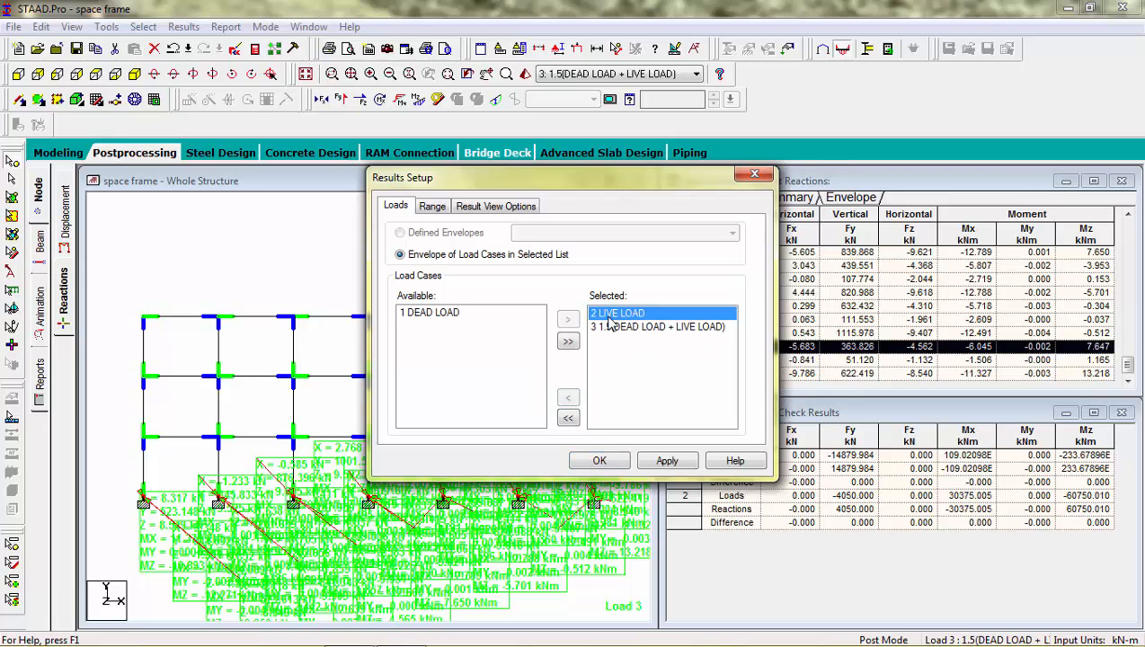
pyautogui.click(570, 401)
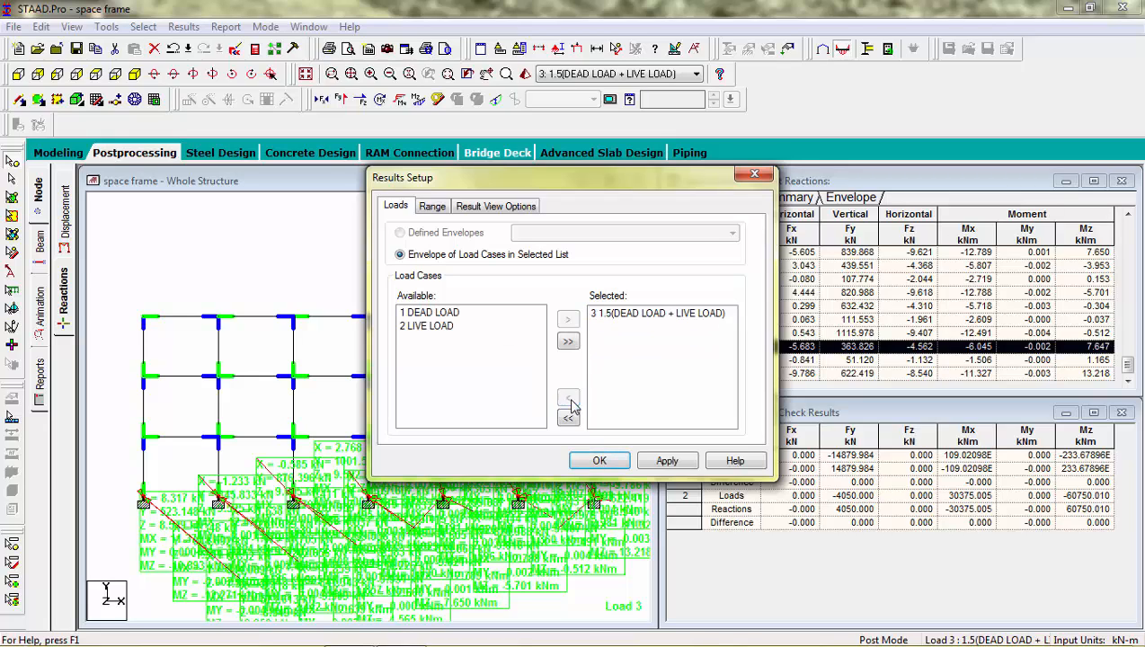
pyautogui.click(667, 460)
pyautogui.click(600, 461)
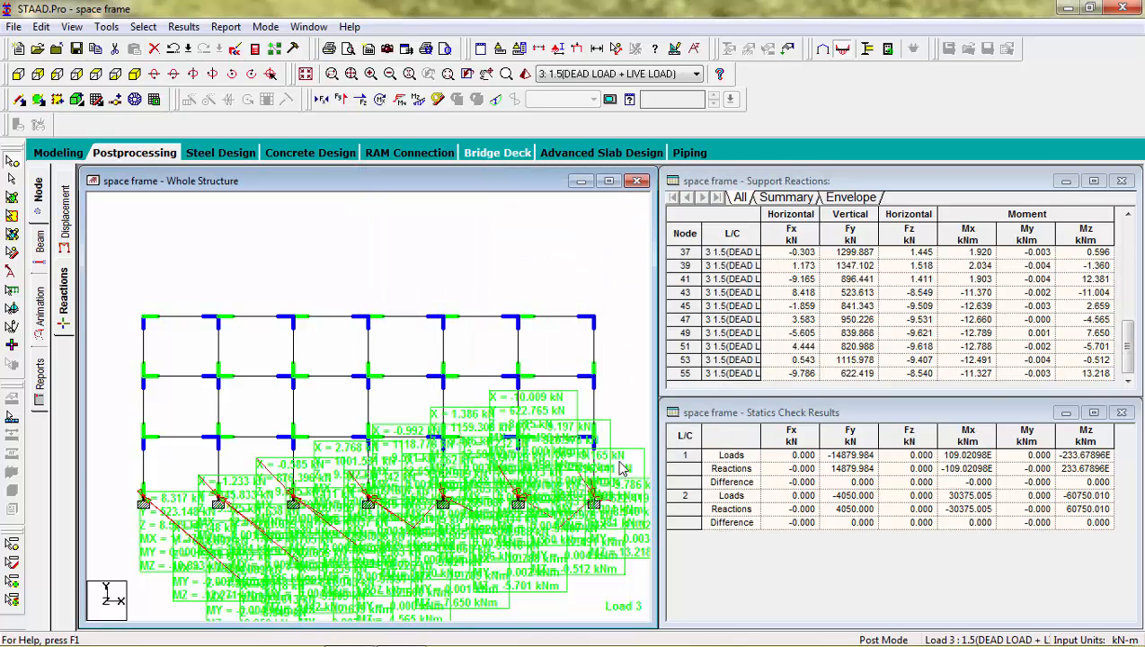
# Step: Show the beam forces with the Bending Z diagram of the whole frame in isometric view
pyautogui.click(42, 245)
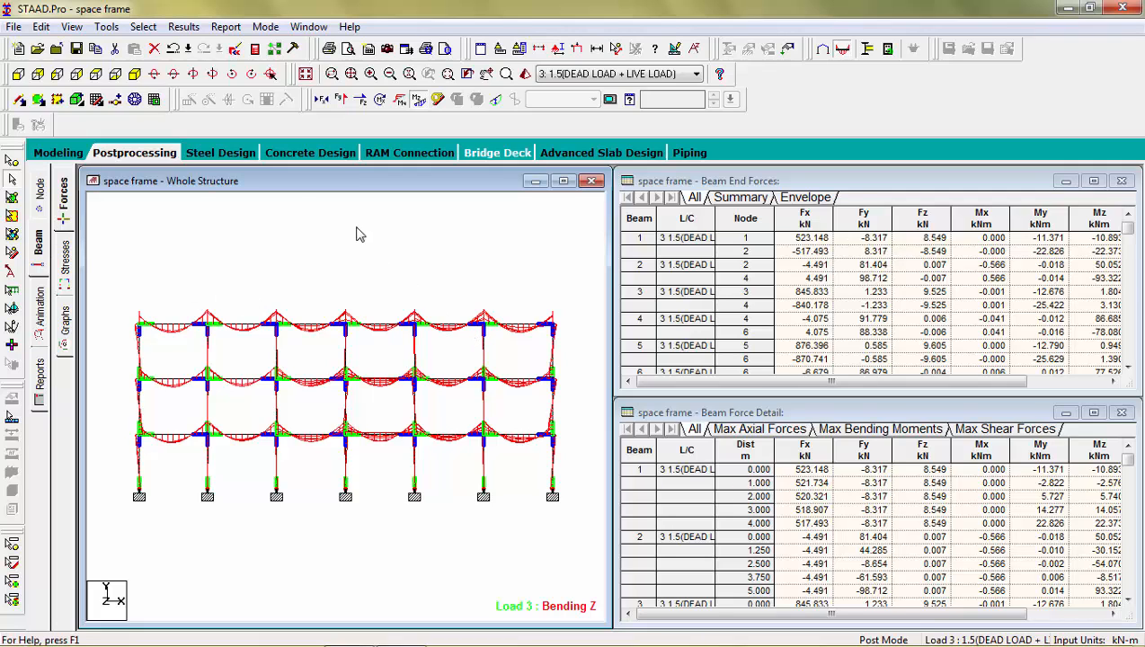
pyautogui.click(135, 75)
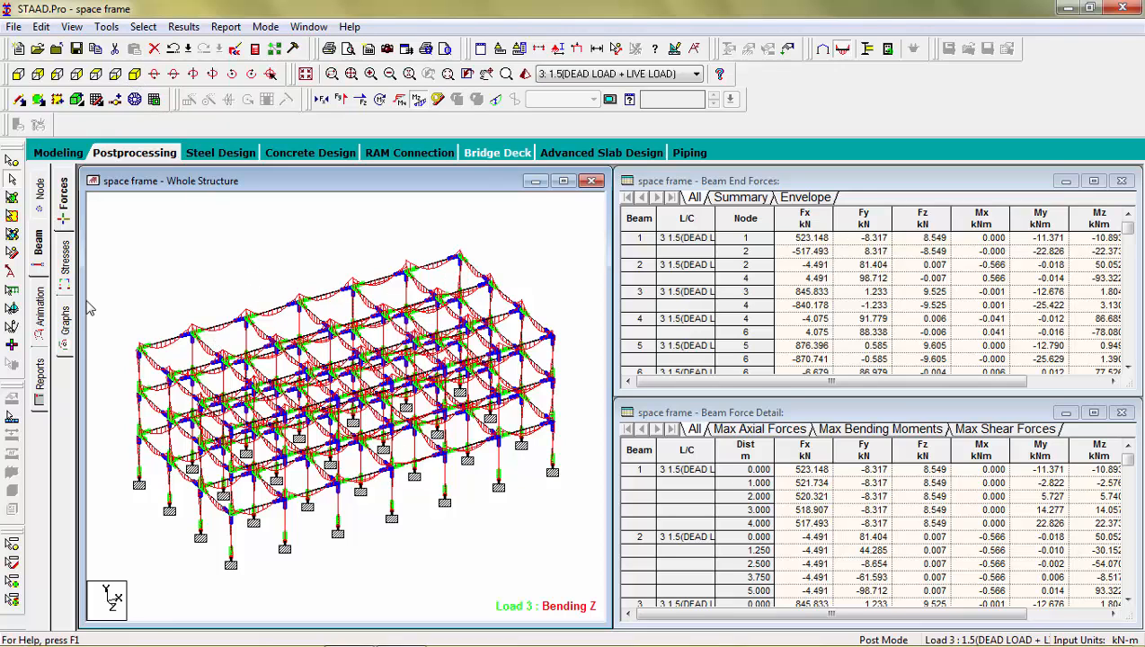
# Step: Animate the section displacement of the whole frame with the displacement scale set to 50 mm per m
pyautogui.click(40, 308)
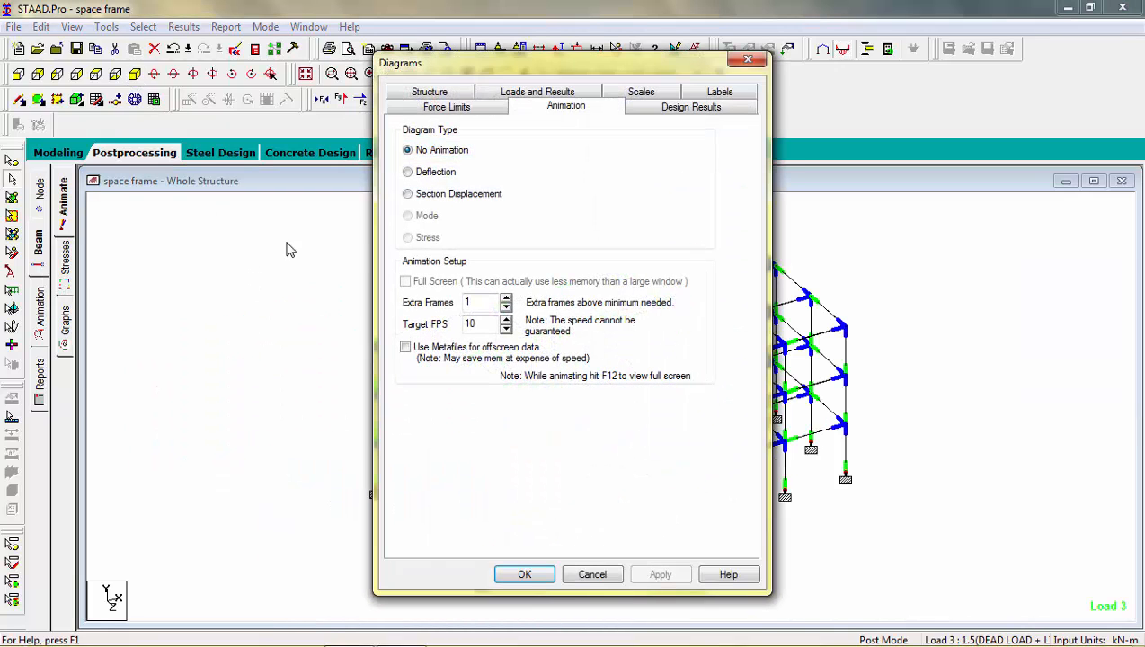
pyautogui.click(408, 194)
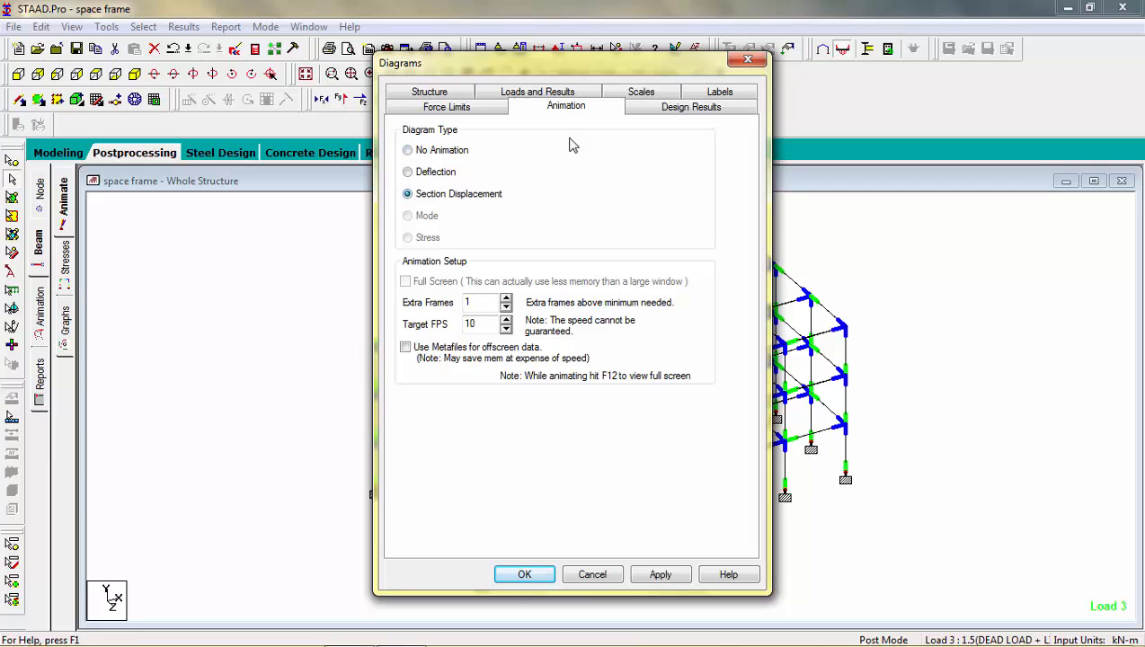
pyautogui.click(642, 95)
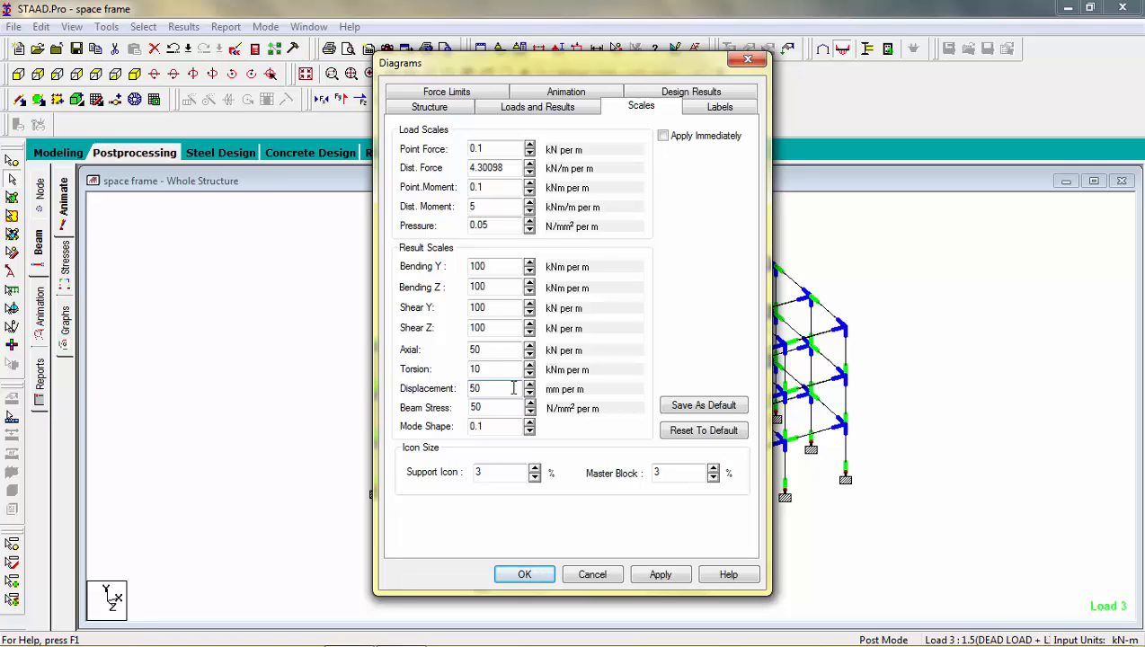
pyautogui.click(656, 579)
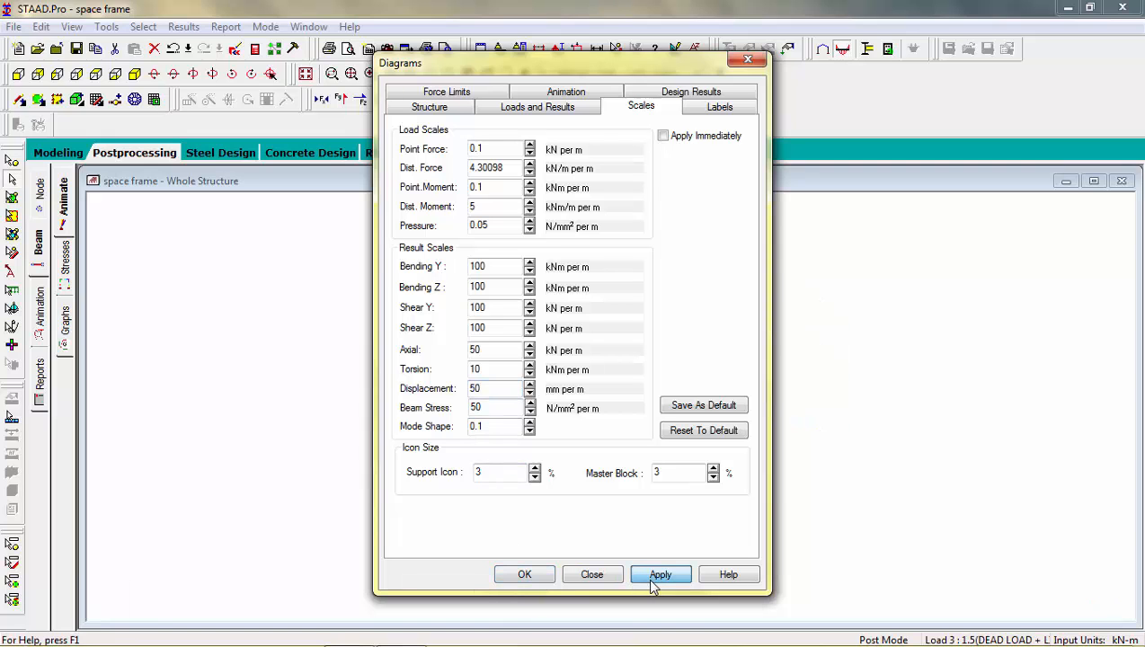
pyautogui.click(540, 576)
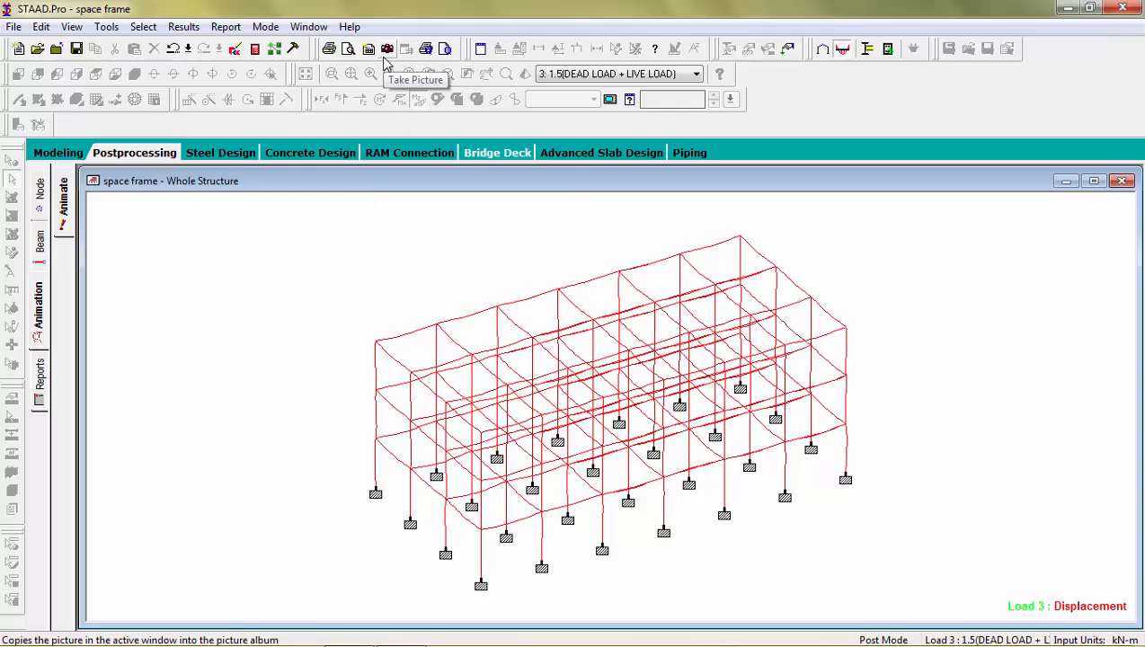
# Step: Take a picture of the displacement animation for the picture album with the caption "animation of deflection"
pyautogui.click(386, 48)
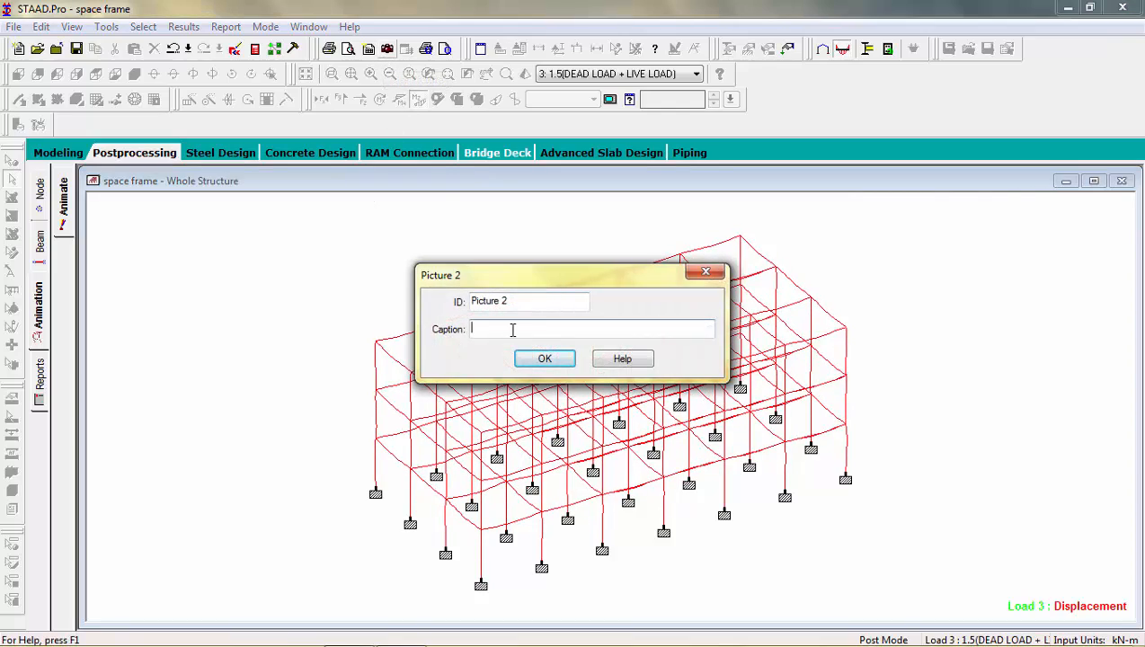
pyautogui.write('a')
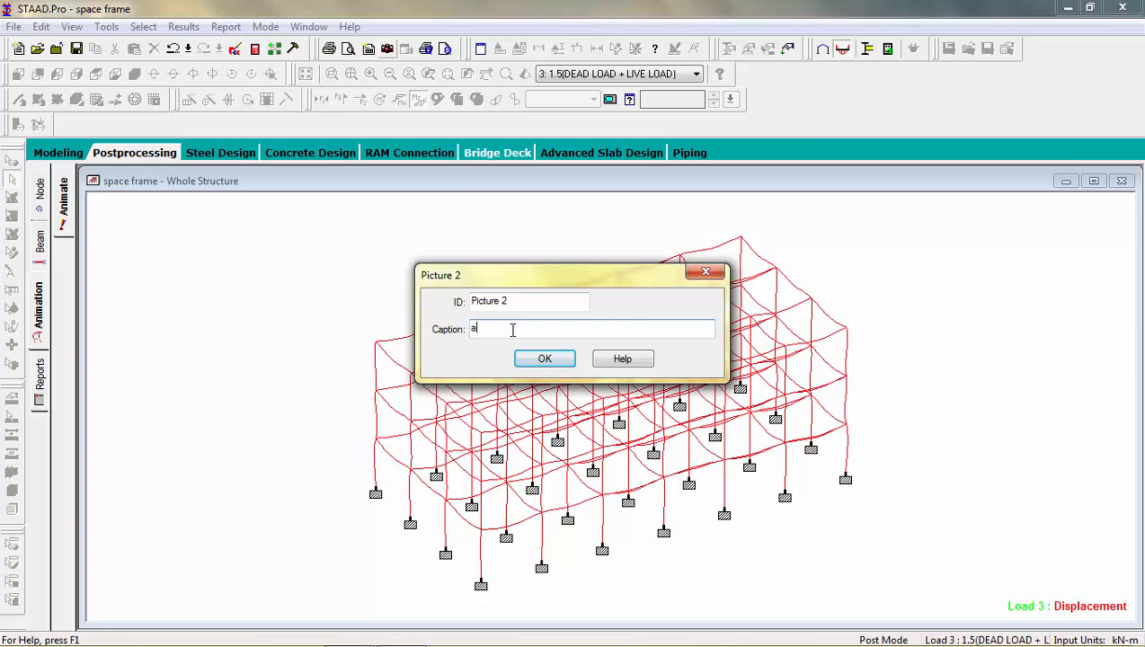
pyautogui.write('nimation of deflected')
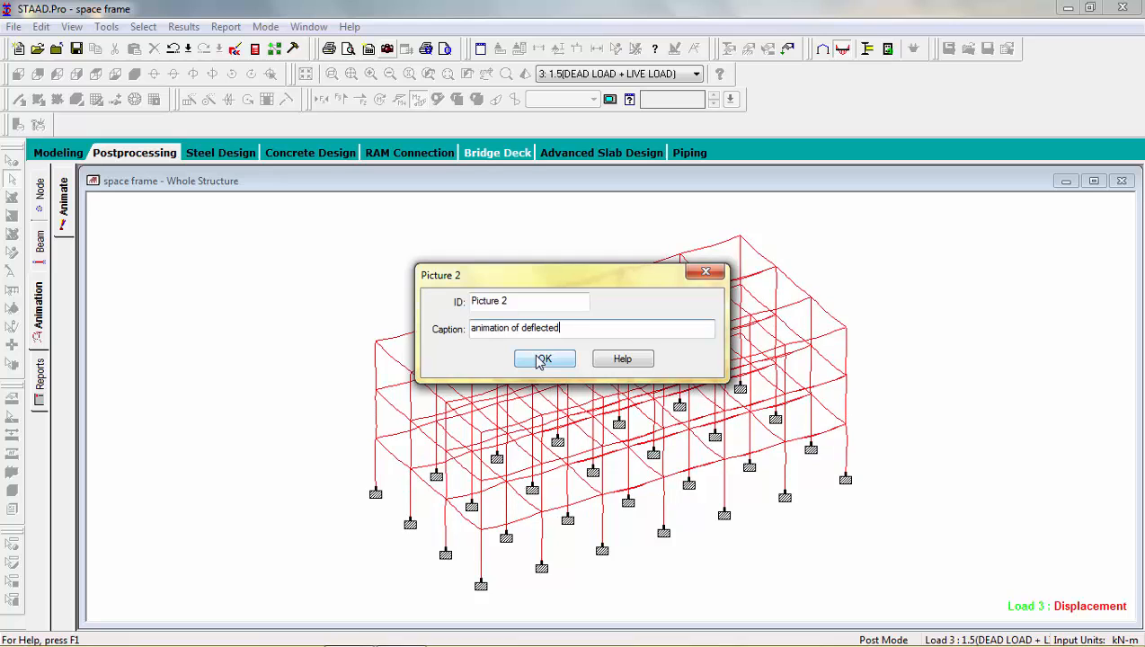
pyautogui.press('BackSpace')
pyautogui.press('BackSpace')
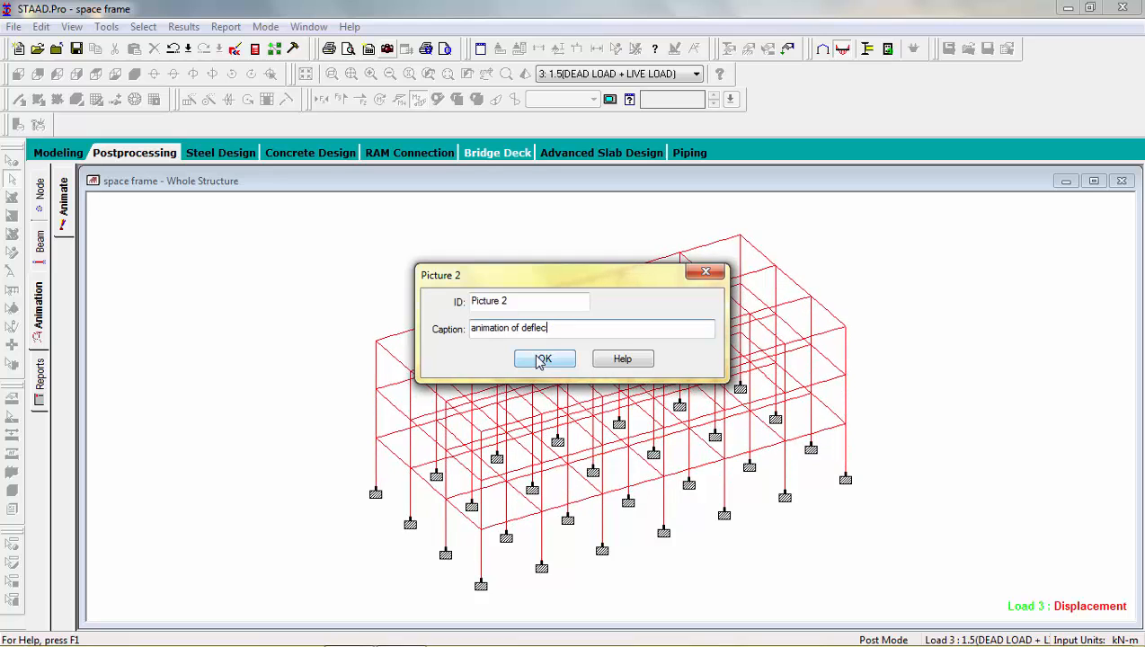
pyautogui.press('BackSpace')
pyautogui.press('BackSpace')
pyautogui.write('ction')
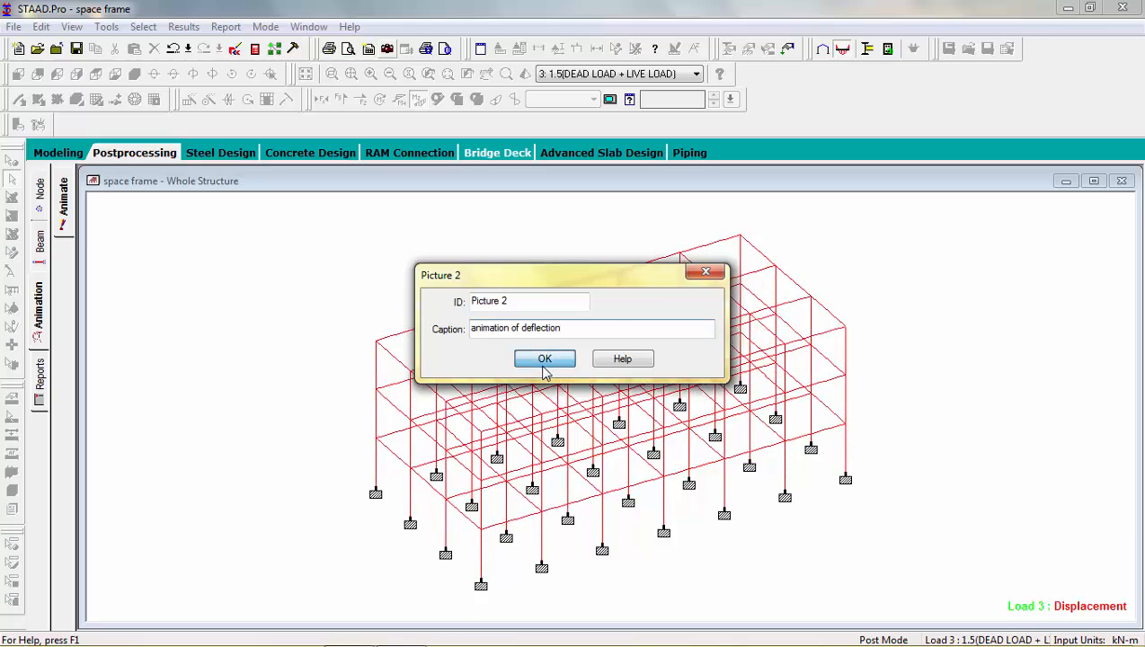
pyautogui.click(544, 370)
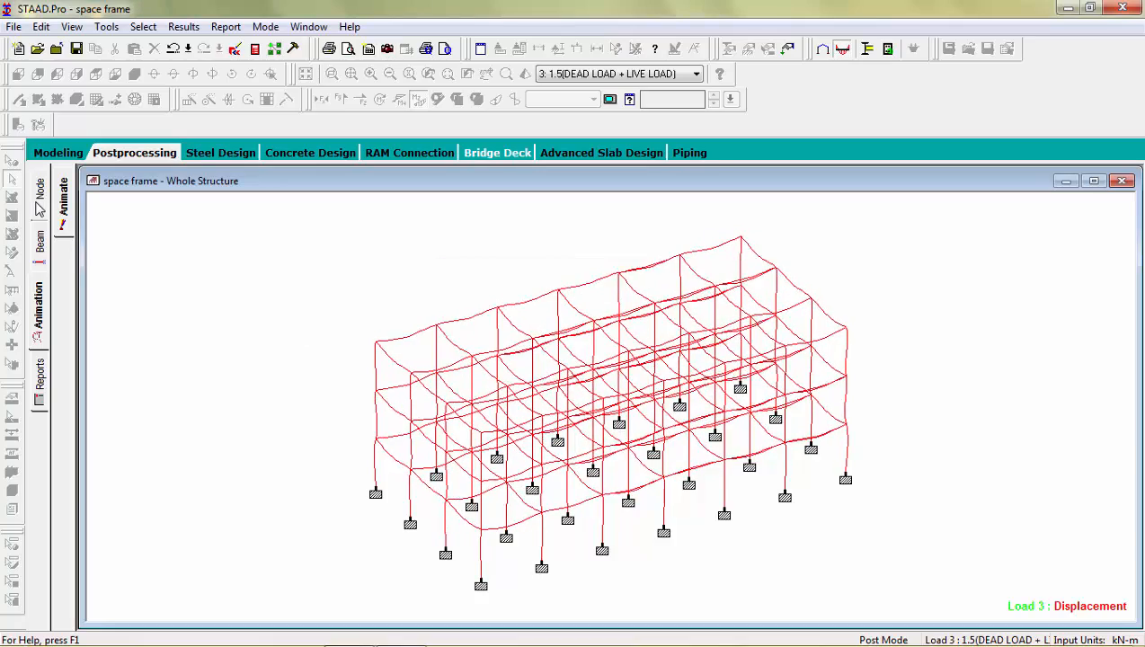
# Step: Return to the beam forces, maximize the Bending Z view of the whole structure, and take a picture of it with the default caption
pyautogui.click(43, 251)
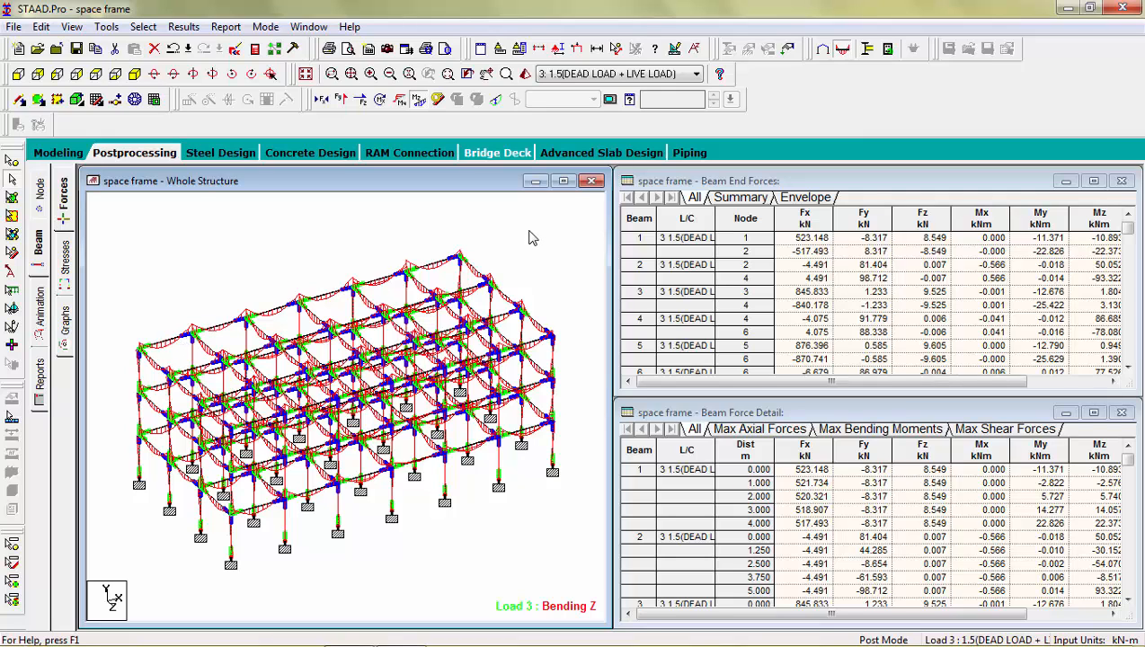
pyautogui.click(563, 181)
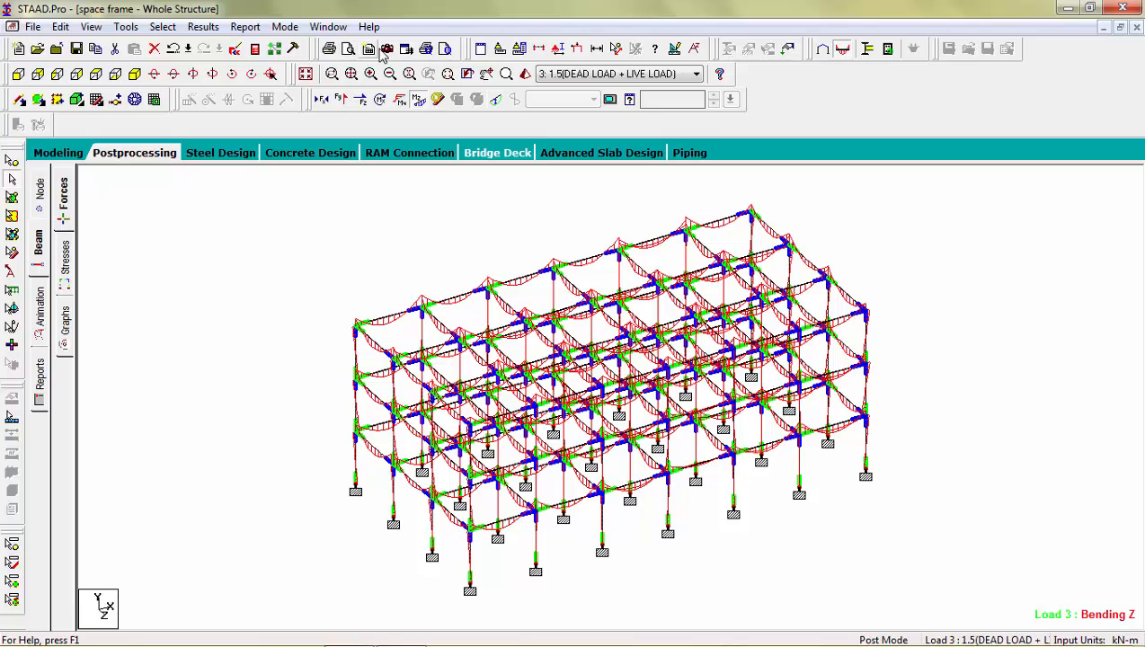
pyautogui.click(388, 54)
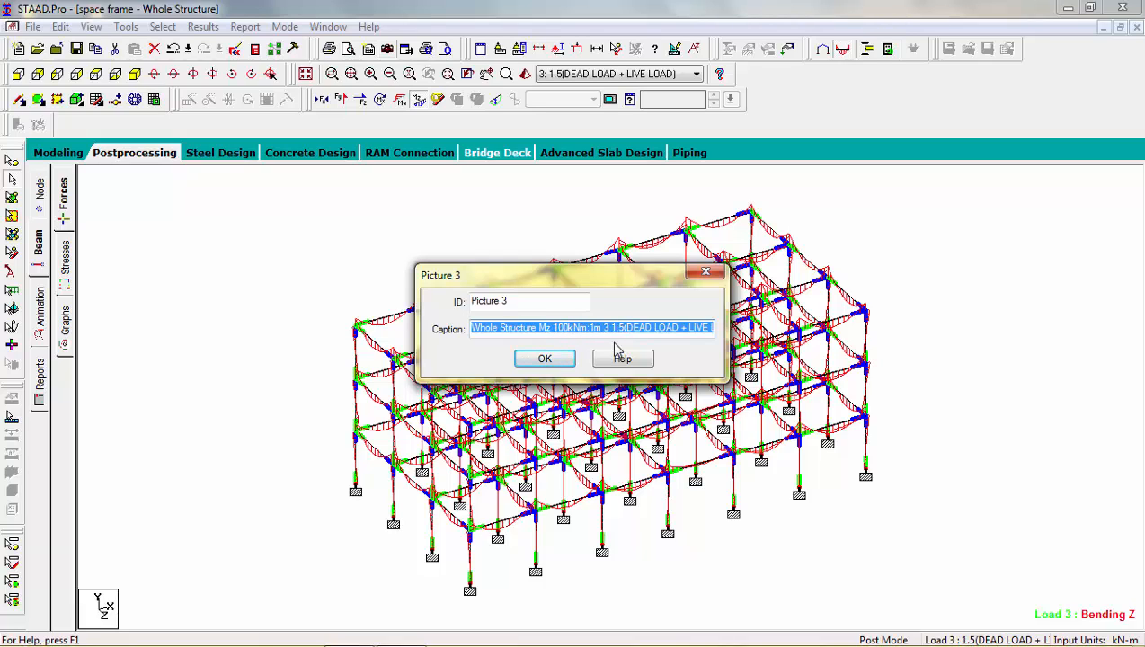
pyautogui.click(544, 360)
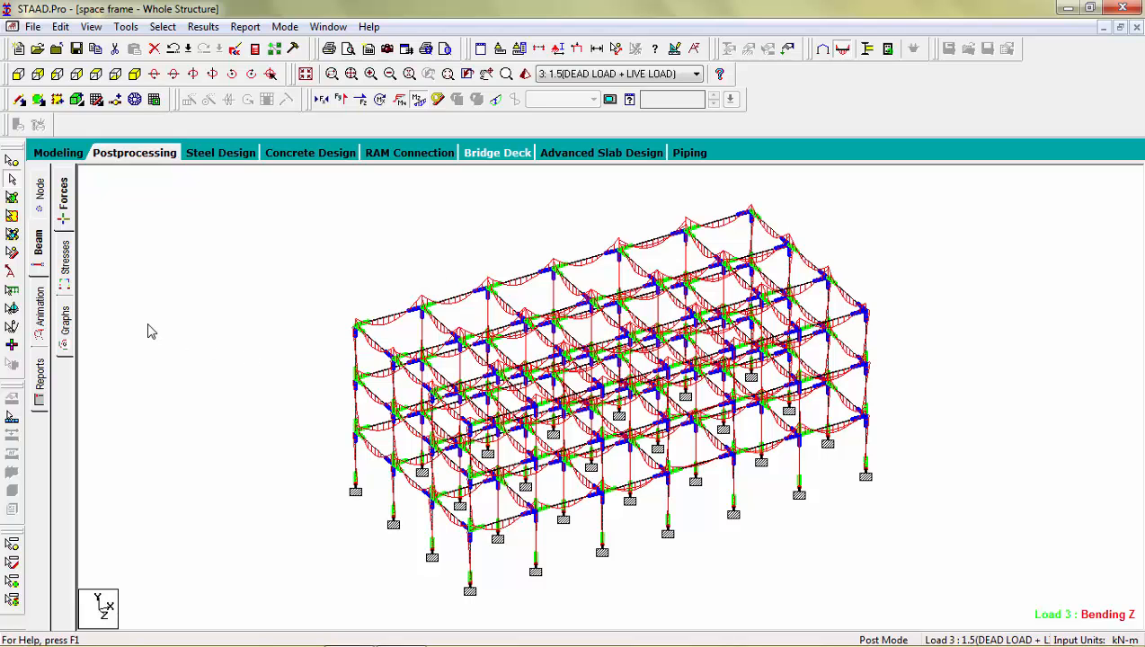
# Step: Start a report setup and add the input items Beams, Nodes, Sections, Materials, Primary Load Cases and Combination Load Cases
pyautogui.click(40, 370)
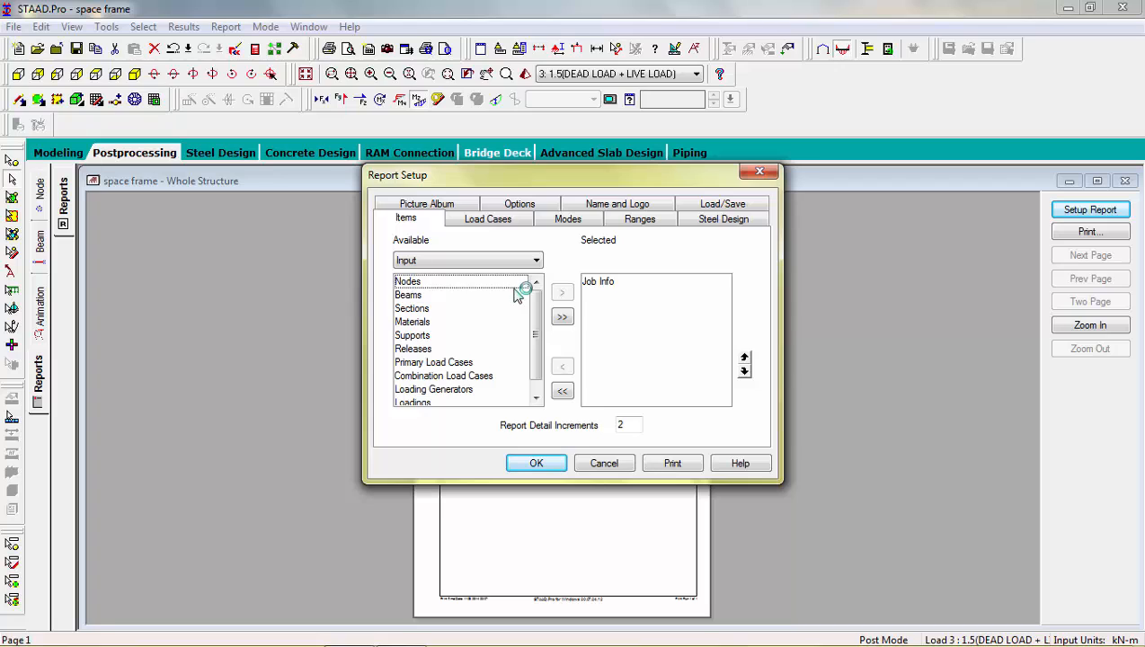
pyautogui.doubleClick(517, 295)
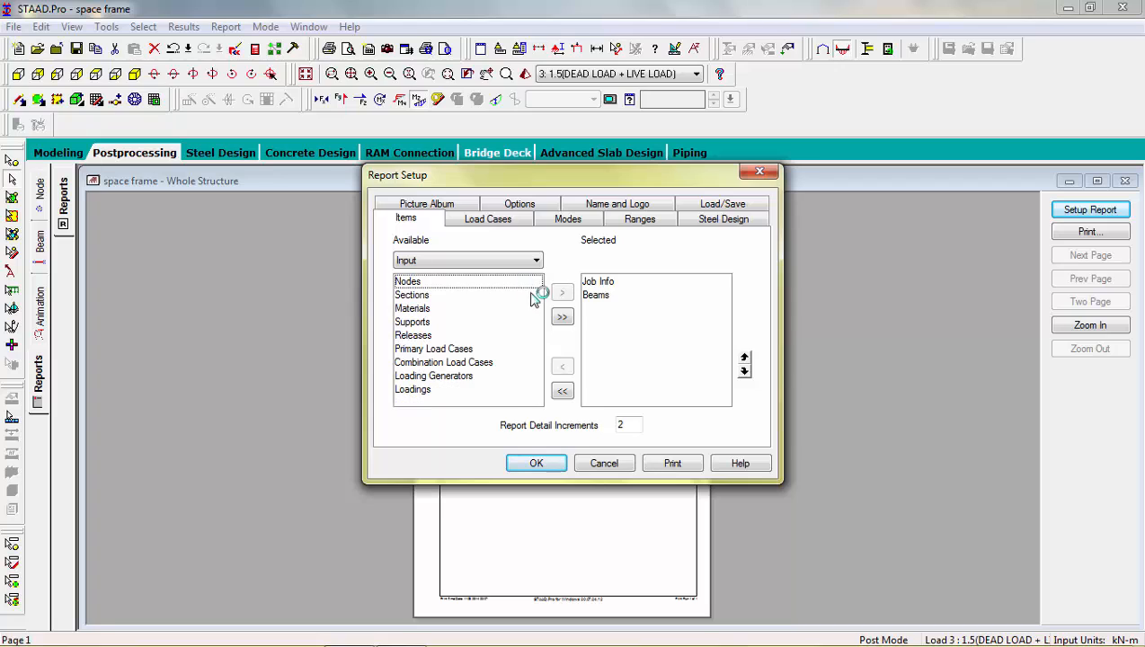
pyautogui.doubleClick(478, 286)
pyautogui.doubleClick(460, 286)
pyautogui.click(441, 286)
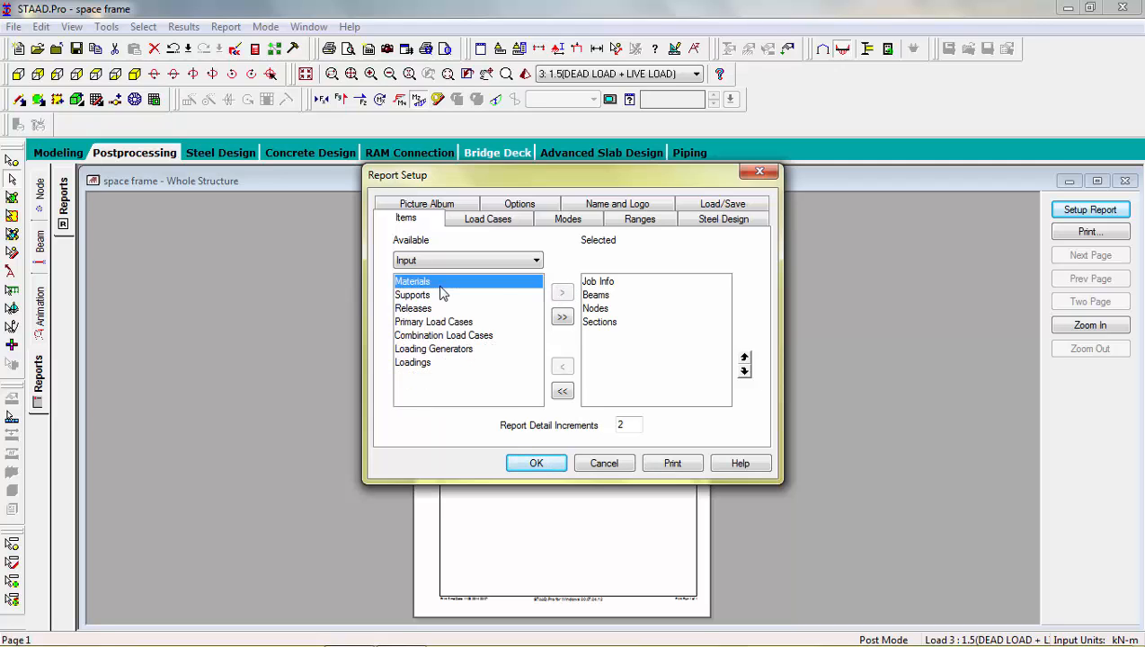
pyautogui.doubleClick(440, 285)
pyautogui.click(431, 285)
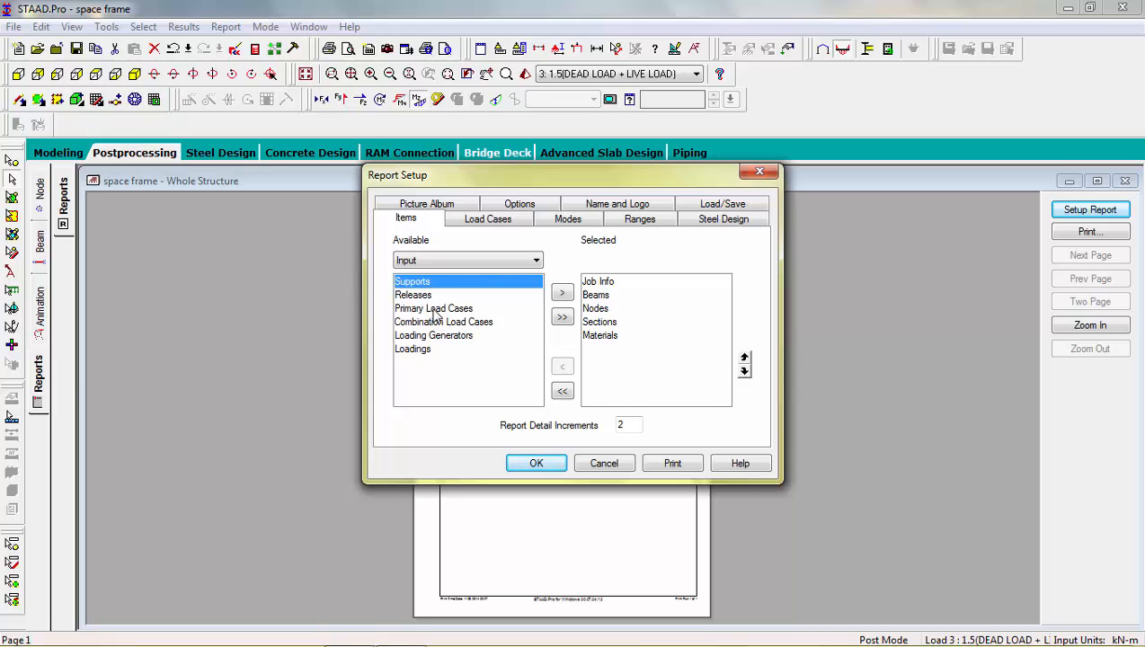
pyautogui.doubleClick(435, 309)
pyautogui.click(438, 310)
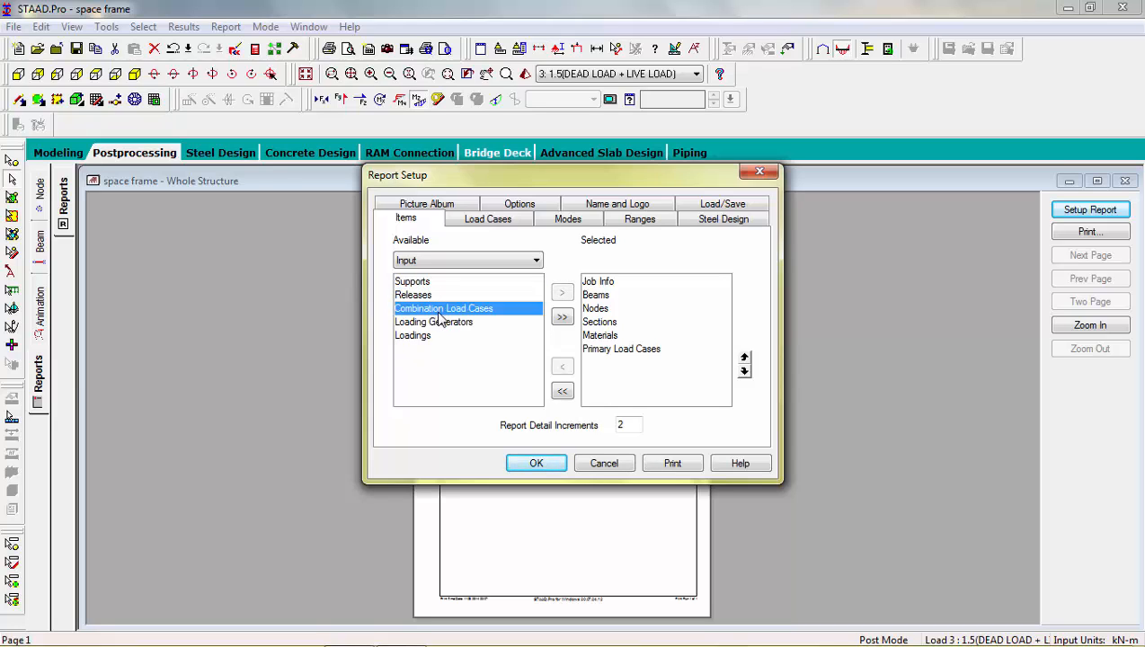
pyautogui.doubleClick(439, 309)
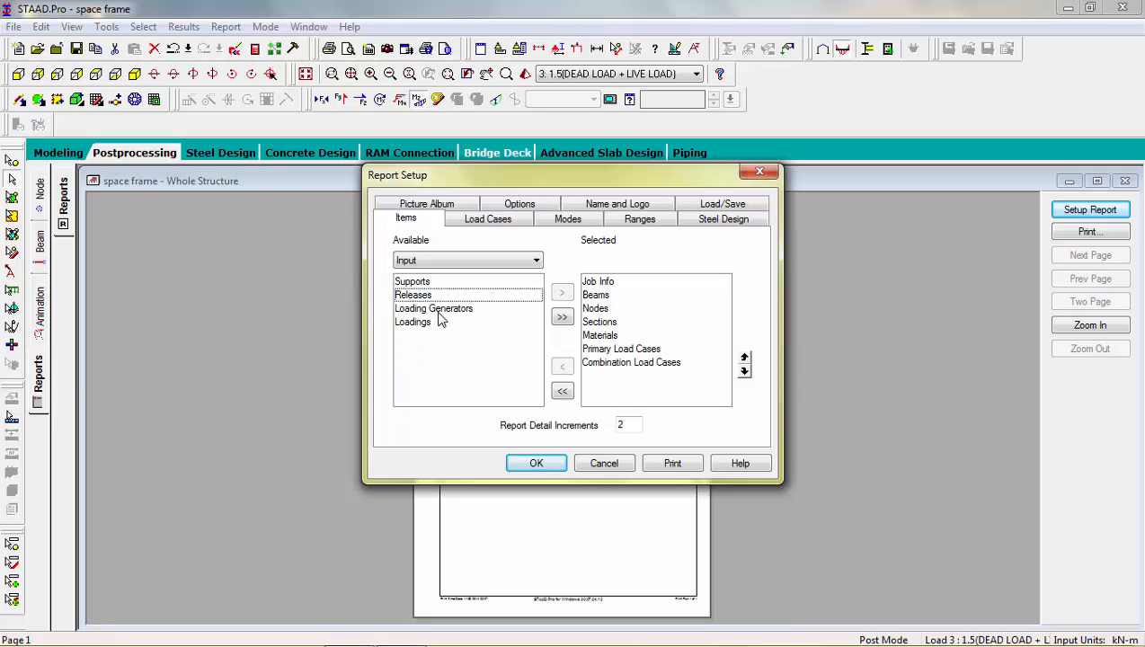
# Step: Add the output items Beam End Displ Summary, Beam End Force Summary, Beam Combined Stresses, Reaction Summary and Reaction Envelope to the report
pyautogui.click(448, 260)
pyautogui.click(438, 287)
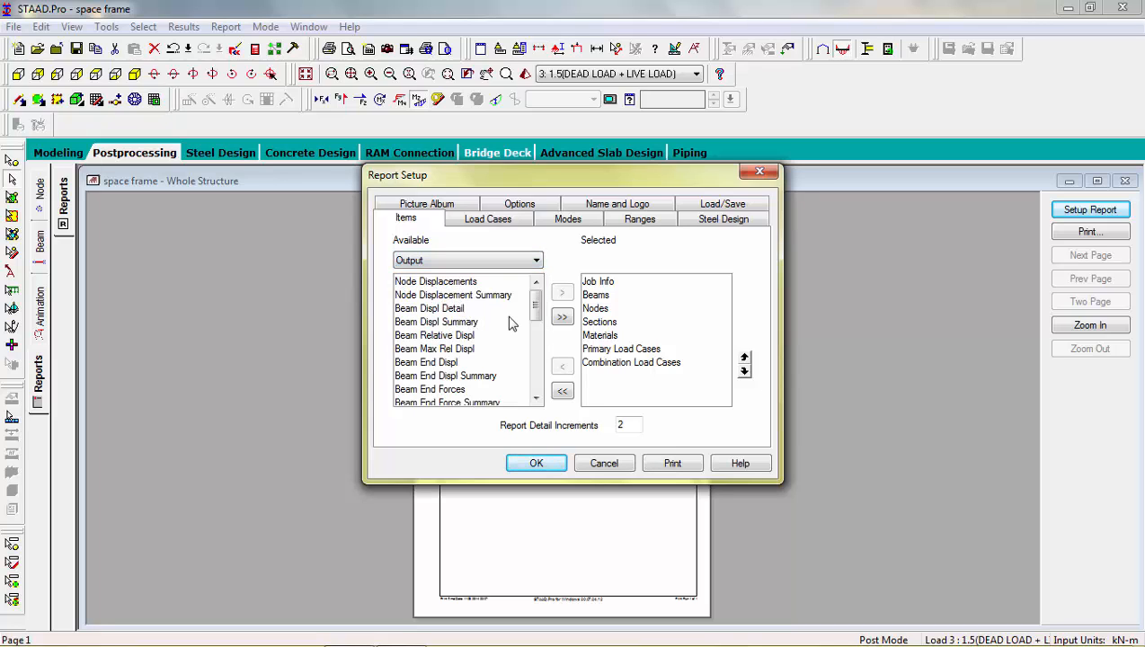
pyautogui.moveTo(535, 306); pyautogui.dragTo(535, 321)
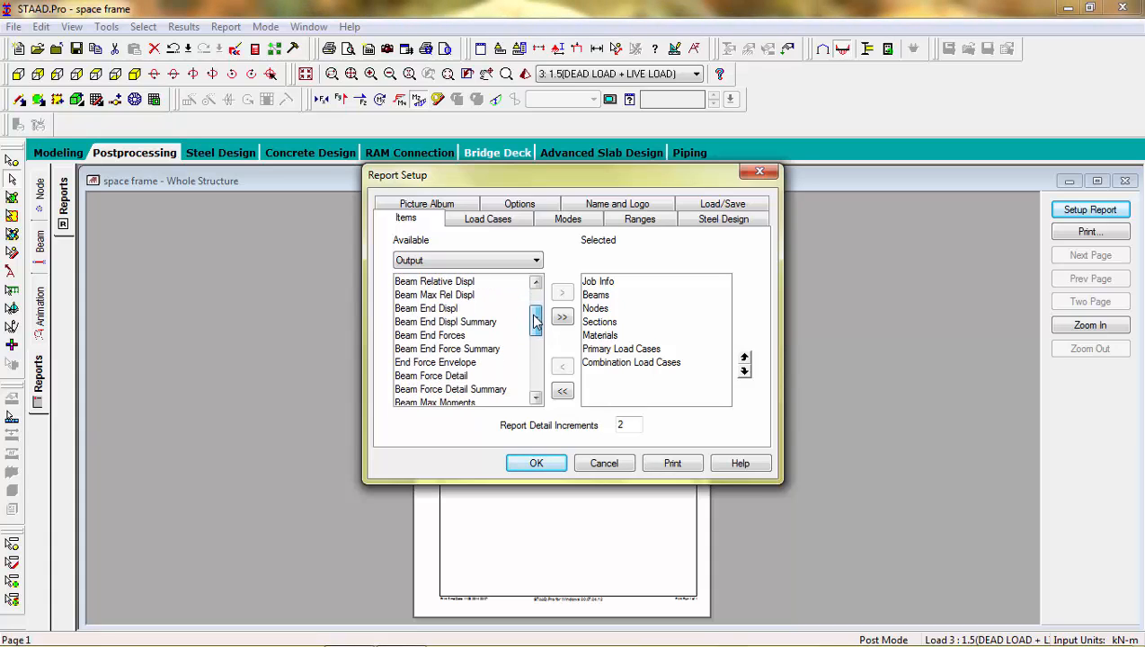
pyautogui.doubleClick(456, 324)
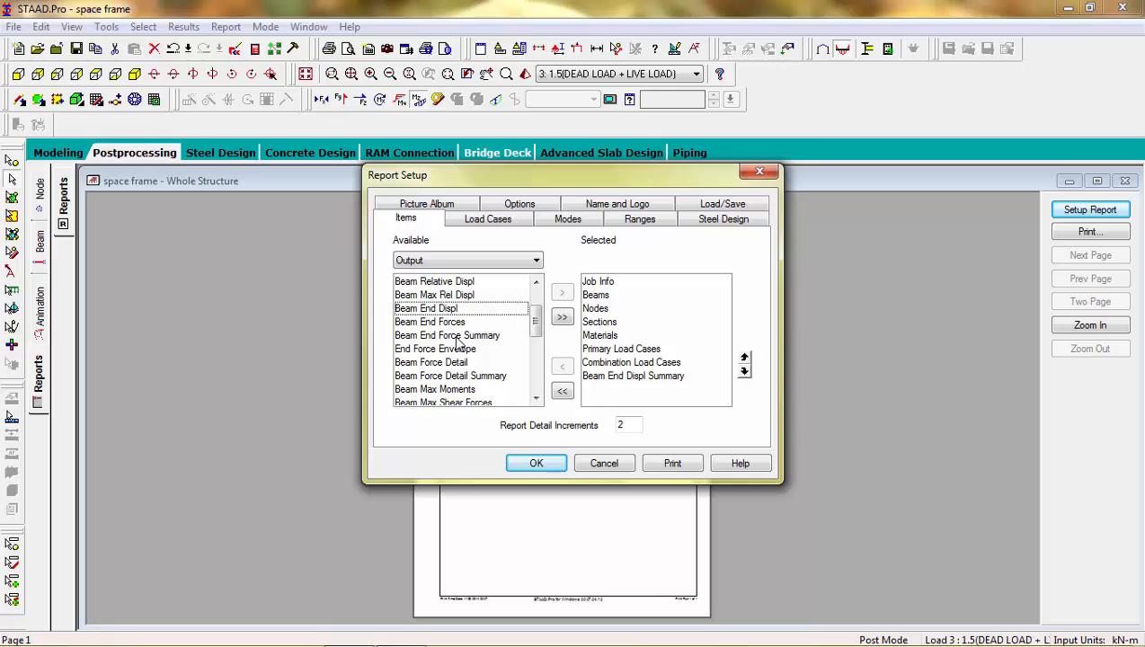
pyautogui.doubleClick(456, 338)
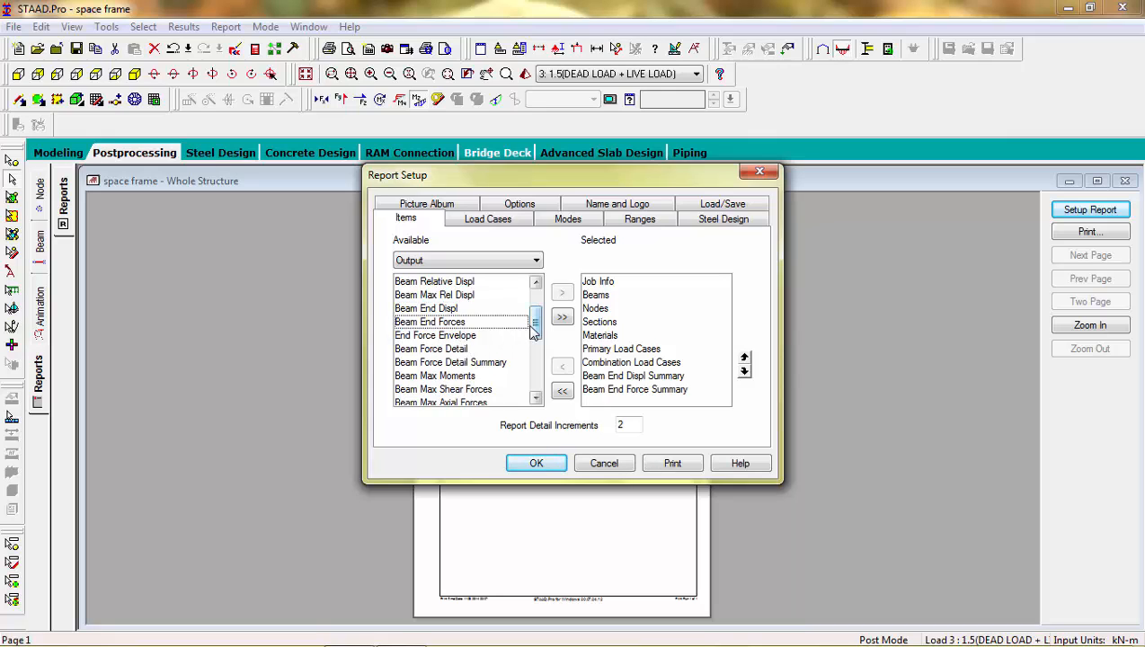
pyautogui.moveTo(534, 332); pyautogui.dragTo(534, 354)
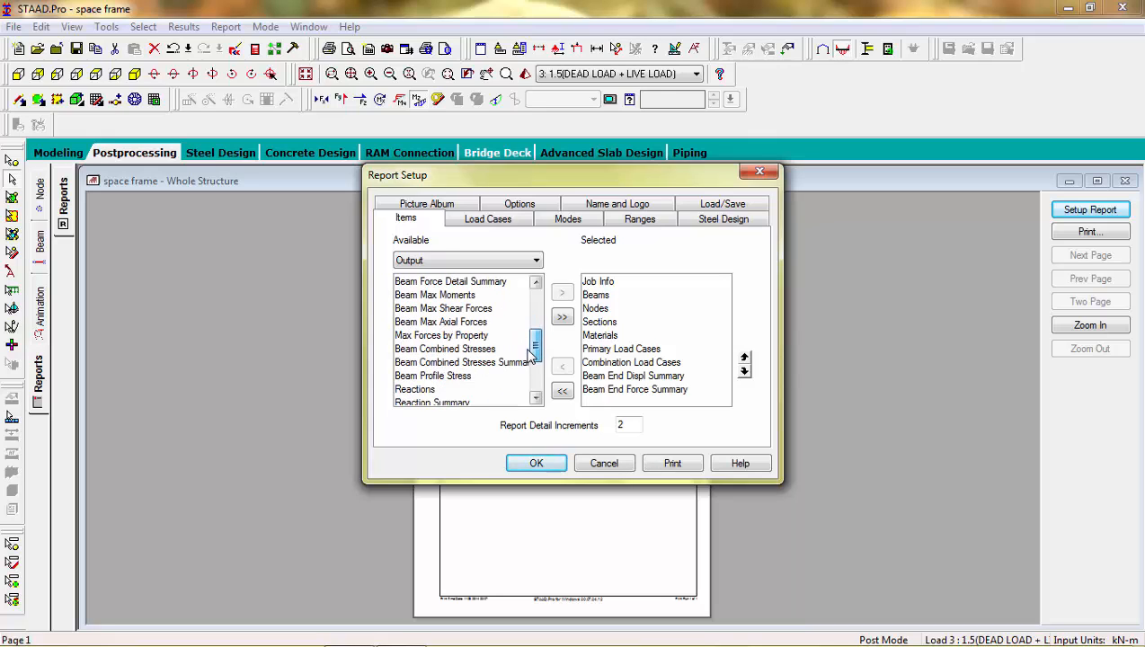
pyautogui.doubleClick(482, 350)
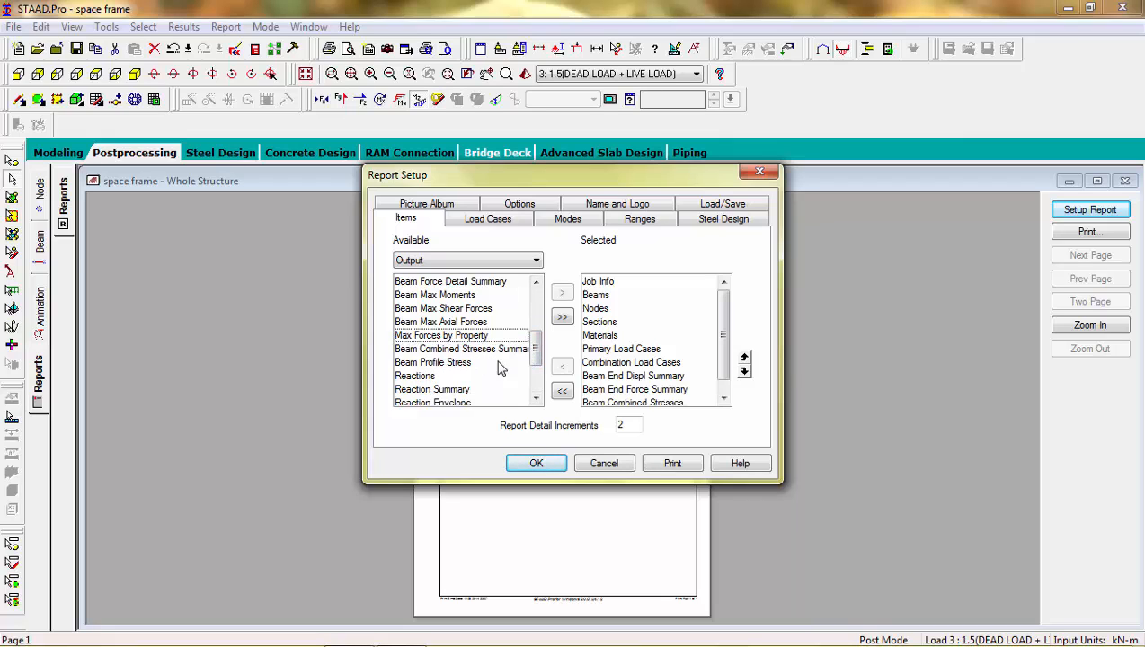
pyautogui.moveTo(537, 357); pyautogui.dragTo(538, 372)
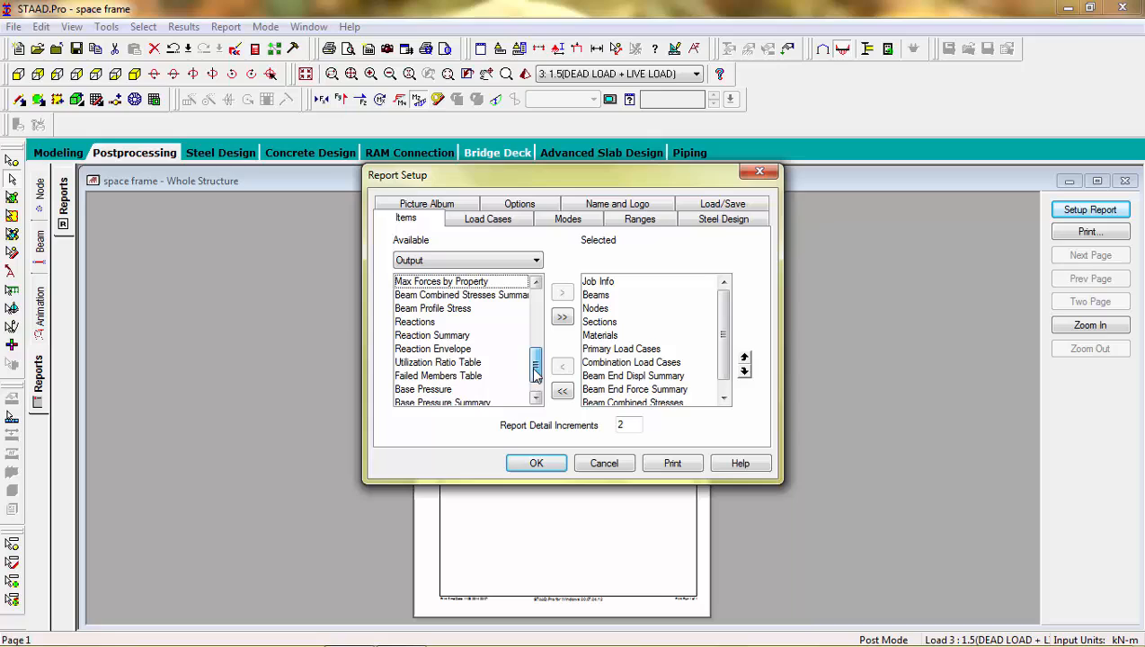
pyautogui.doubleClick(427, 335)
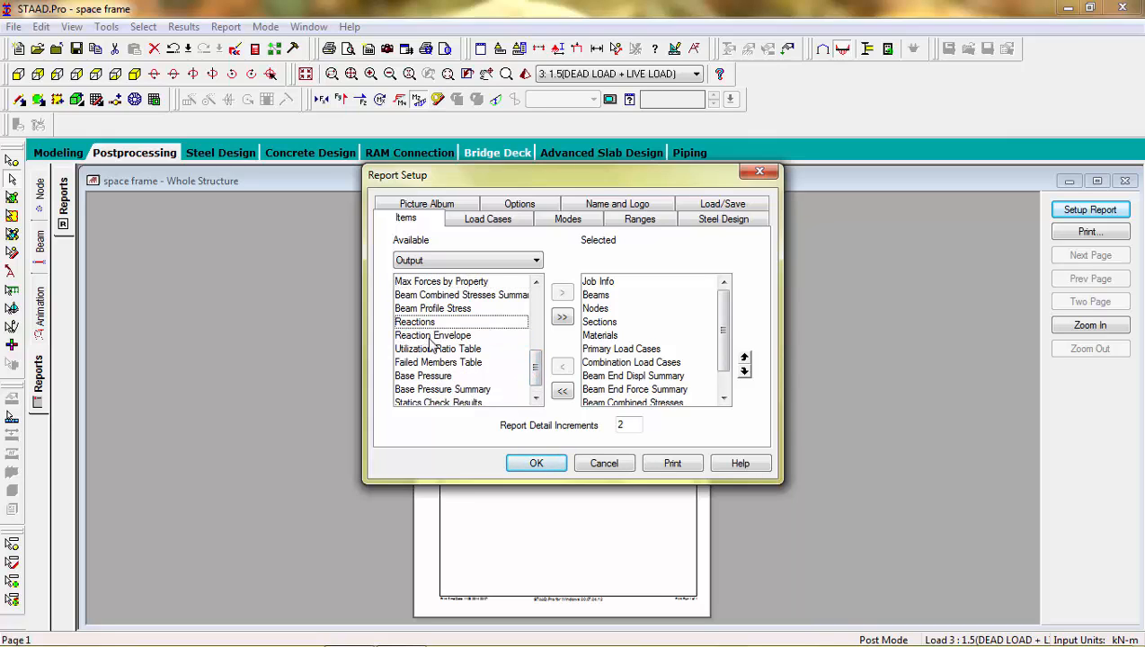
pyautogui.doubleClick(430, 337)
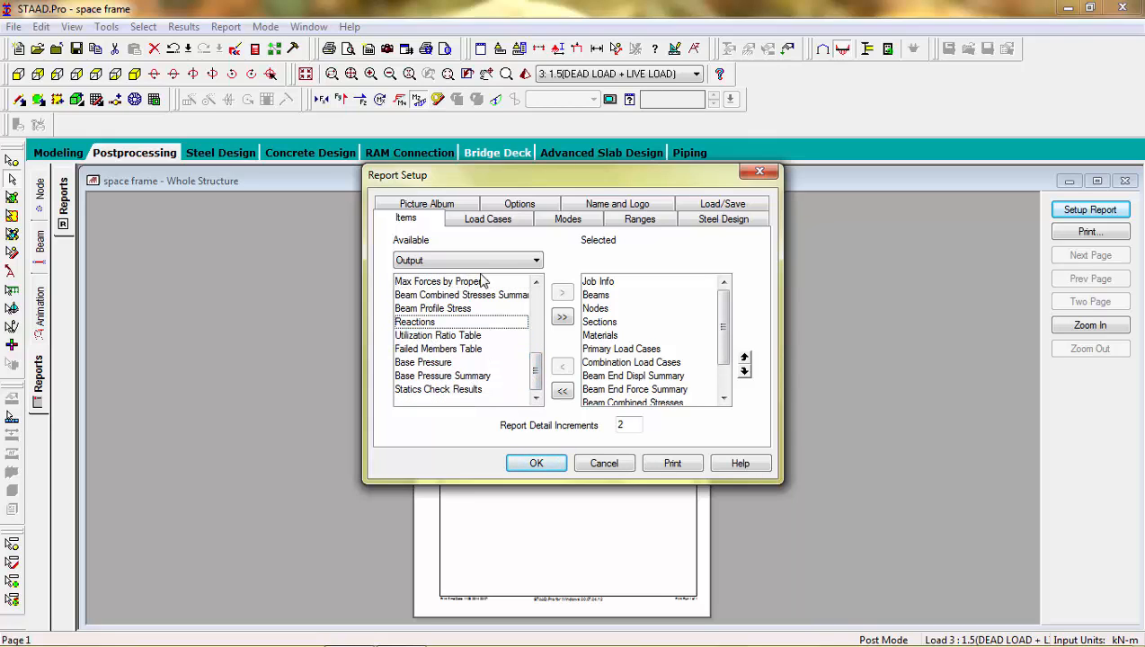
# Step: Add Picture 1, Picture 2 and Picture 3 to the selected report items and generate the report
pyautogui.click(504, 260)
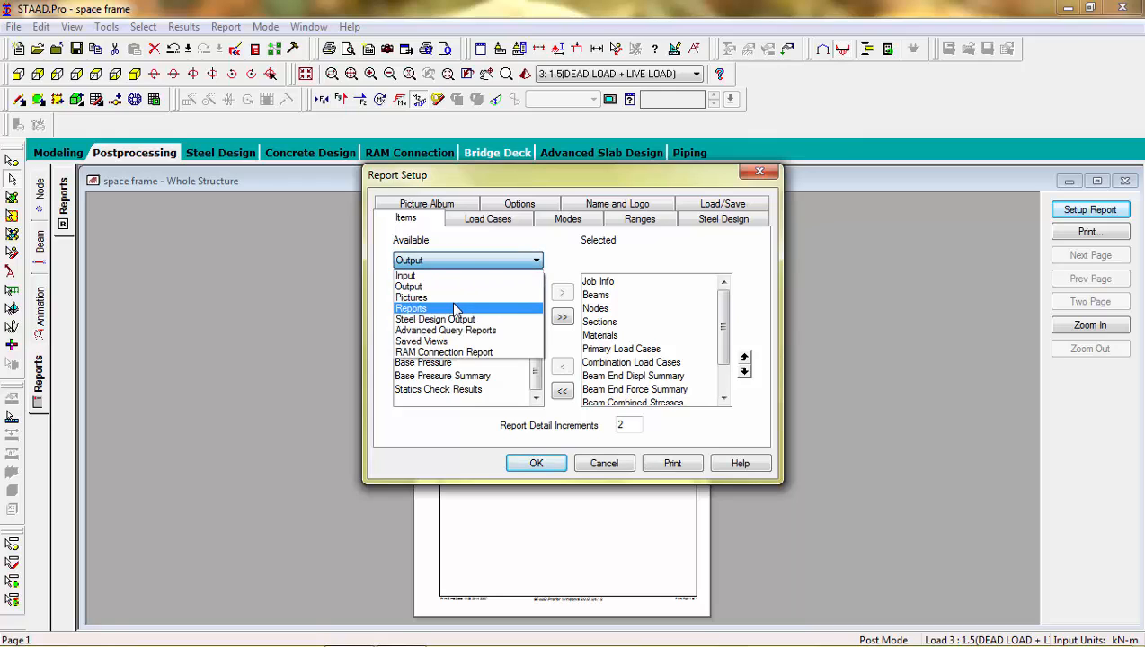
pyautogui.click(454, 308)
pyautogui.click(474, 264)
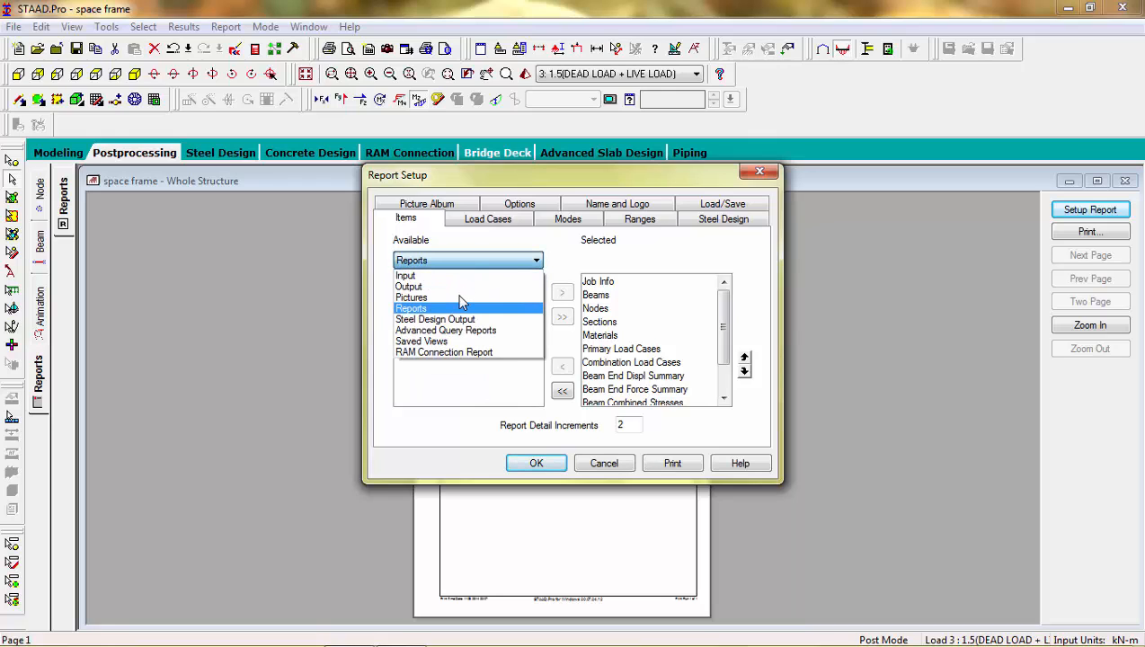
pyautogui.click(419, 297)
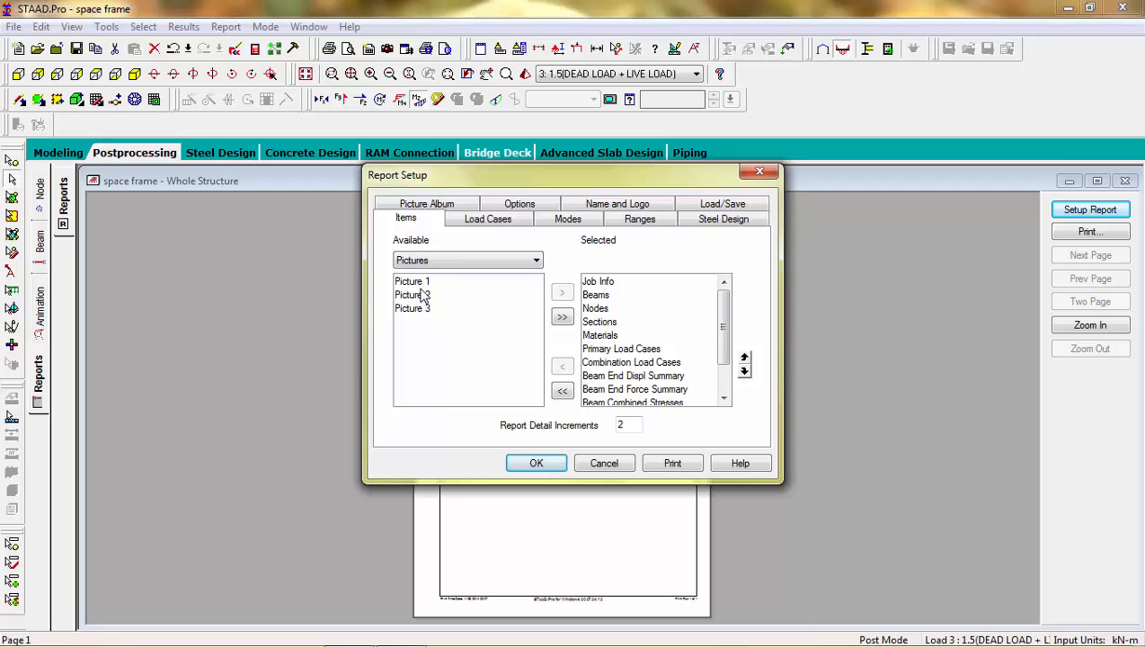
pyautogui.click(422, 296)
pyautogui.click(425, 285)
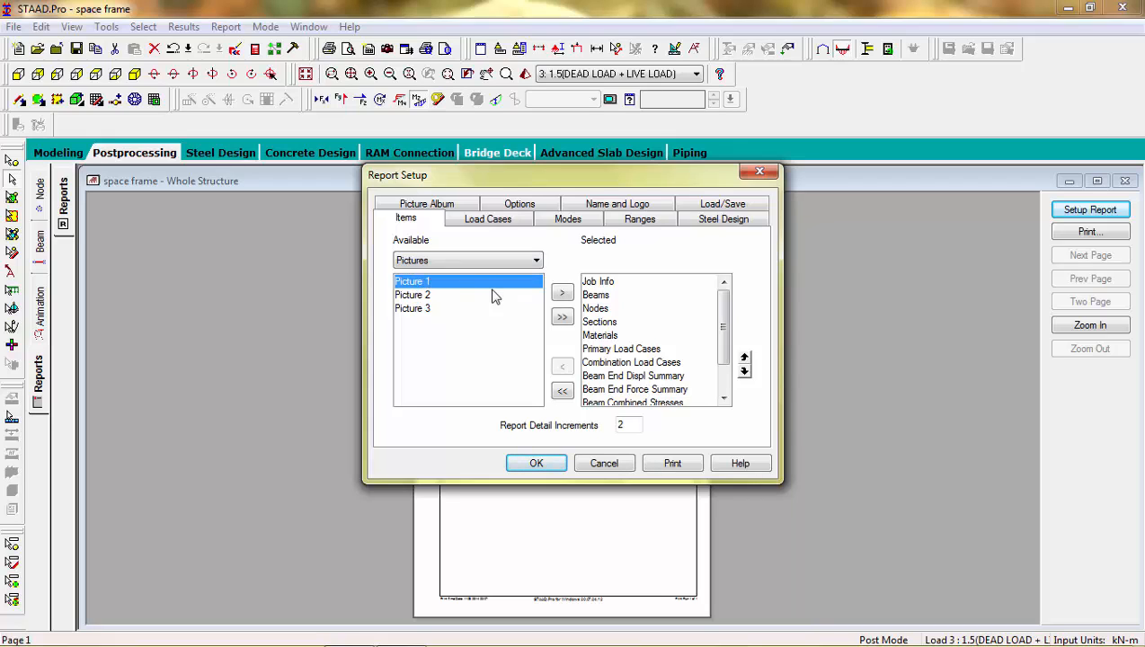
pyautogui.doubleClick(474, 285)
pyautogui.doubleClick(429, 283)
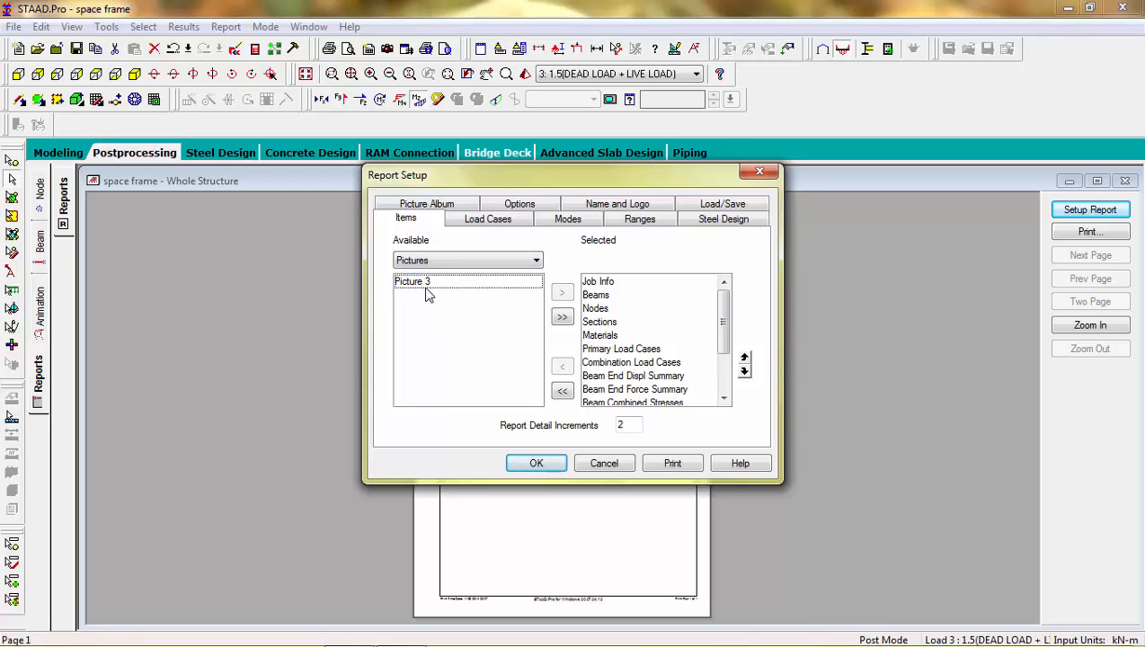
pyautogui.doubleClick(430, 284)
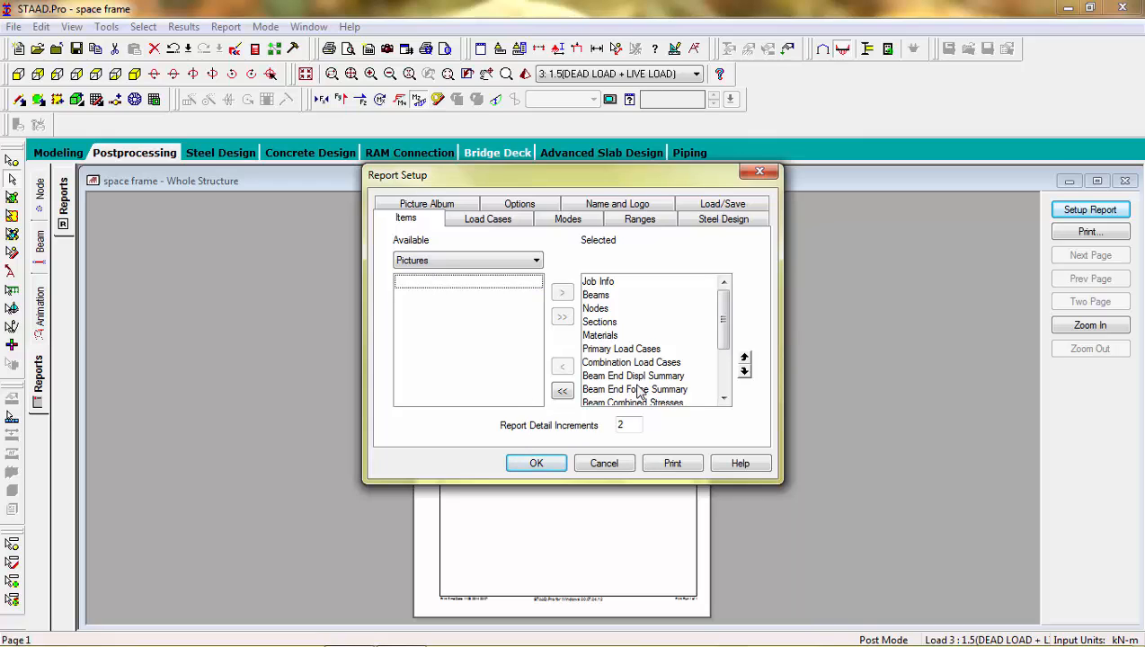
pyautogui.moveTo(719, 323); pyautogui.dragTo(720, 372)
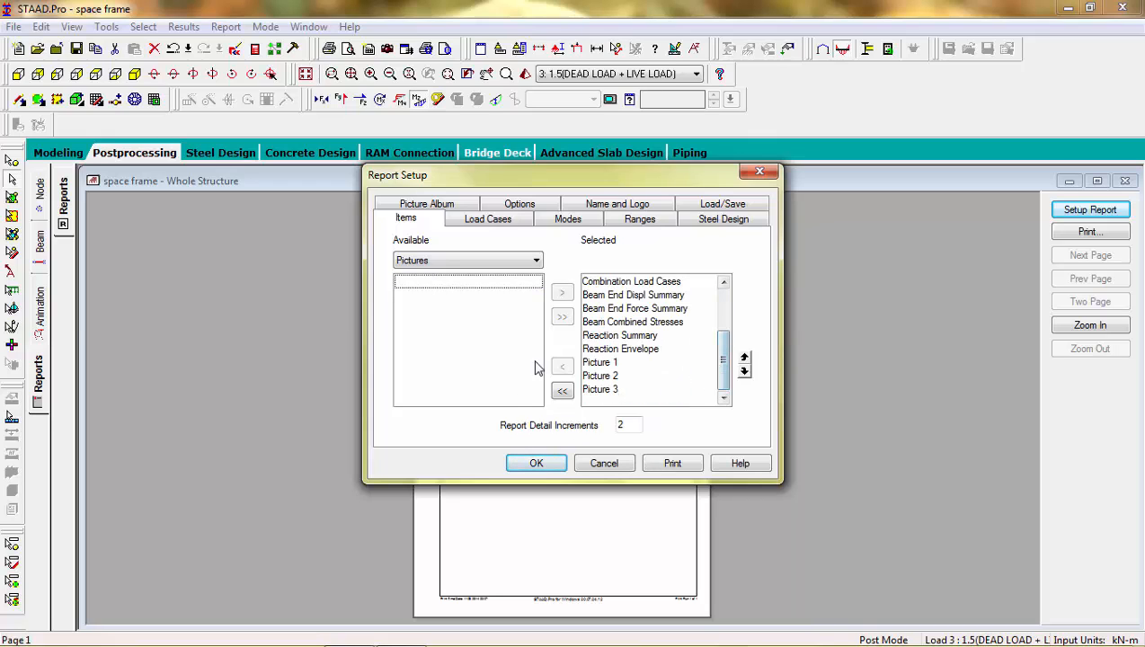
pyautogui.click(539, 464)
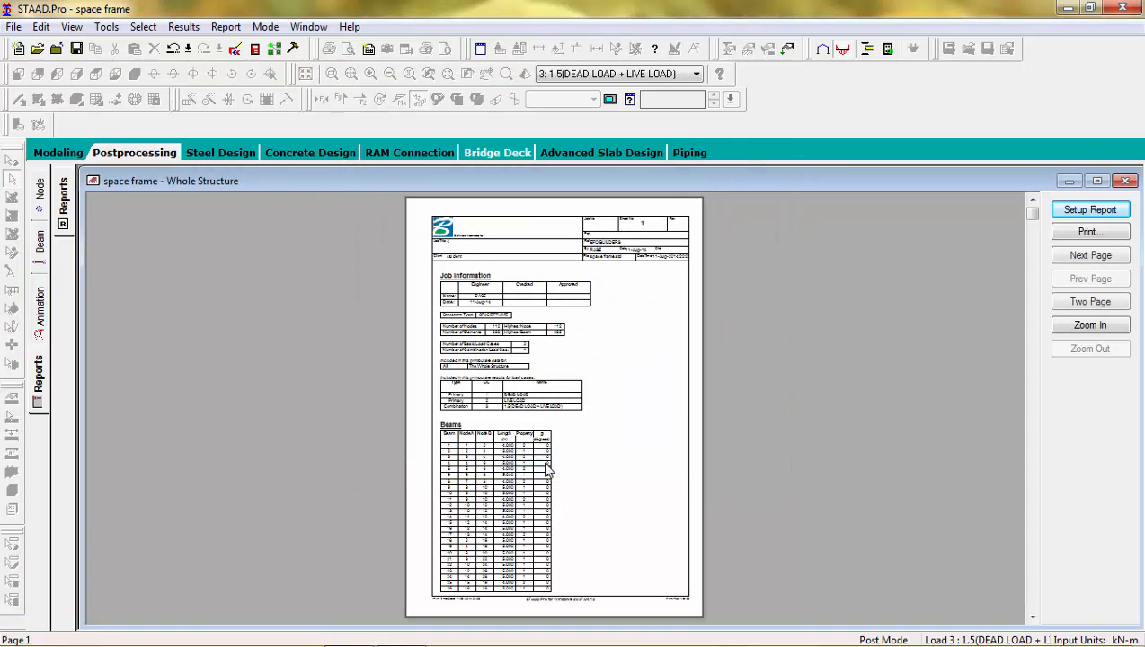
# Step: Examine the generated report at readable size, from the Beams table on the first page through to the beam stress tables
pyautogui.click(545, 463)
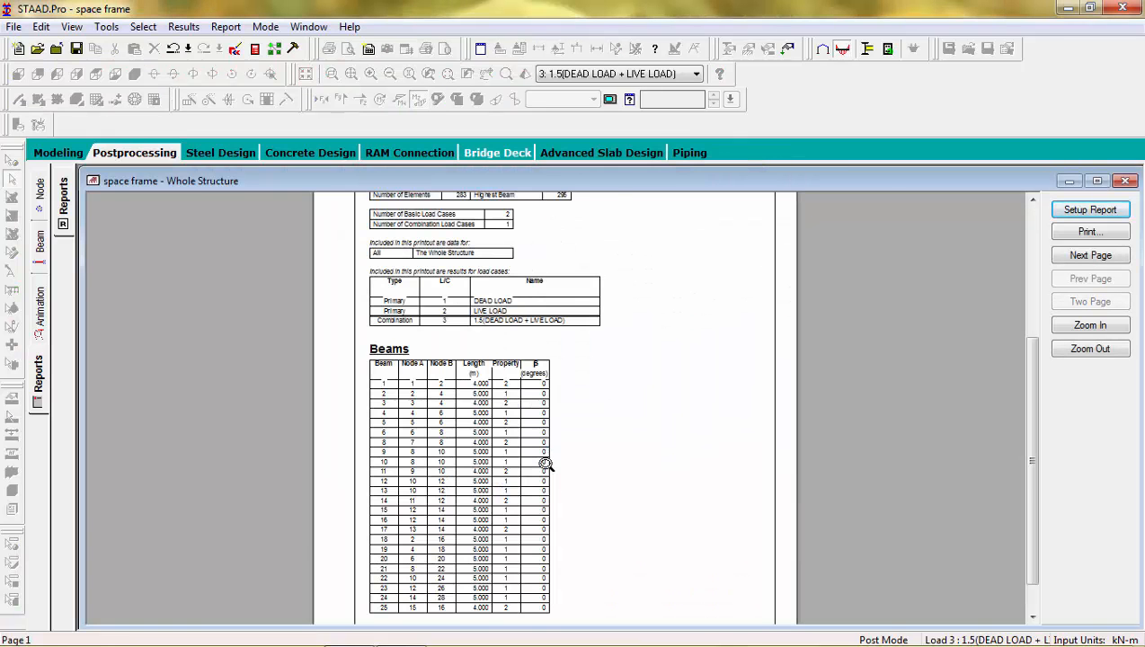
pyautogui.click(546, 463)
pyautogui.moveTo(1041, 423); pyautogui.dragTo(1007, 473)
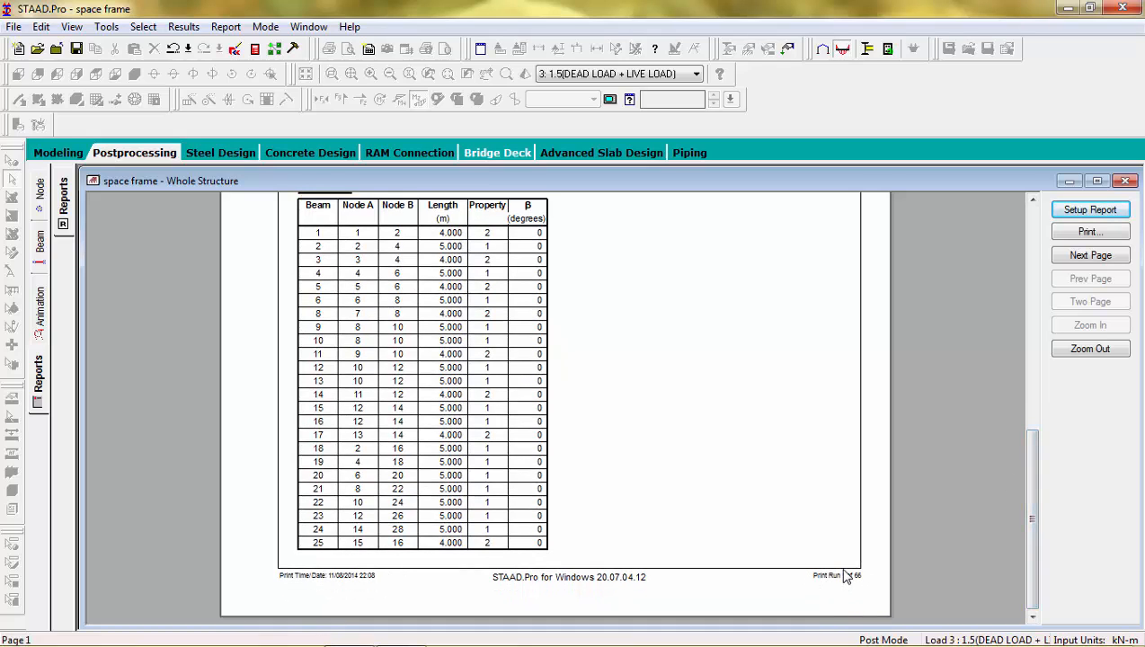
pyautogui.click(1106, 257)
pyautogui.click(1106, 258)
pyautogui.click(1106, 257)
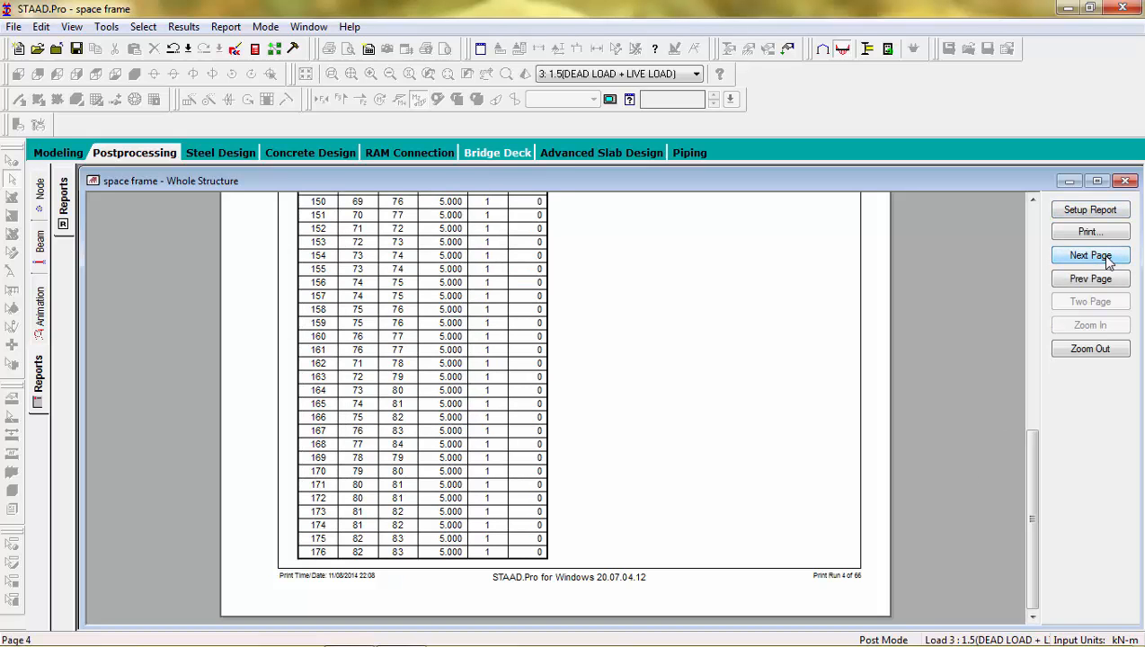
pyautogui.click(1106, 257)
pyautogui.click(1106, 257)
pyautogui.click(1105, 257)
pyautogui.click(1106, 257)
pyautogui.click(1106, 257)
pyautogui.click(1106, 257)
pyautogui.click(1106, 257)
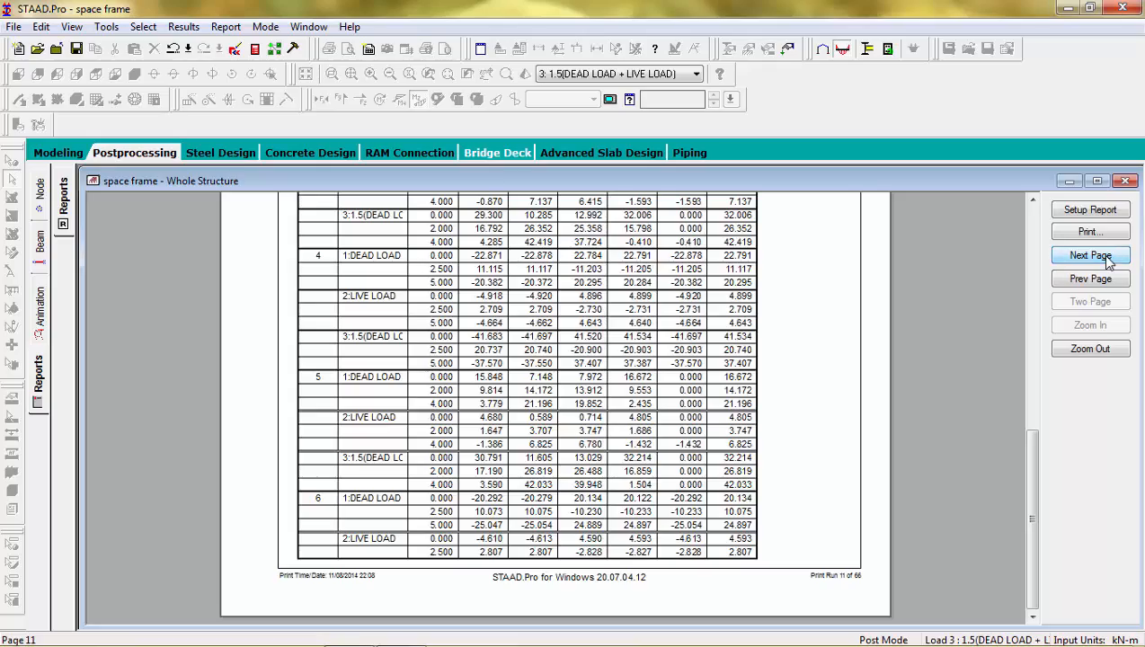
# Step: Review the Beam Combined Axial and Bending Stresses tables over their following pages, then return to the full-page view
pyautogui.moveTo(1029, 457); pyautogui.dragTo(1067, 264)
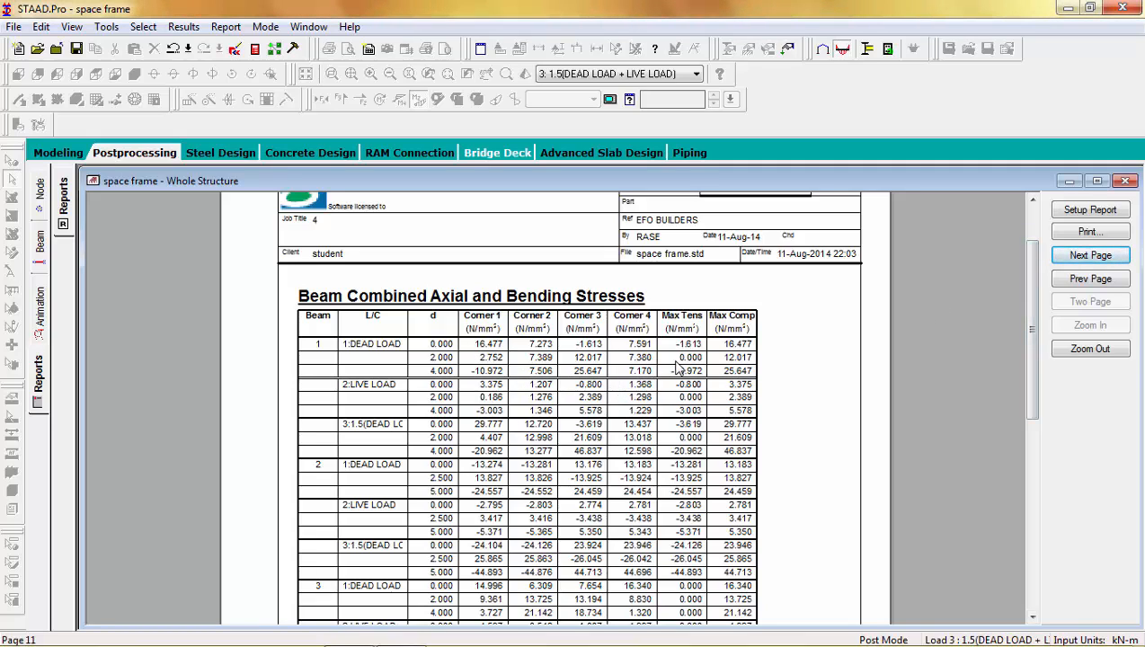
pyautogui.click(1091, 257)
pyautogui.click(1091, 257)
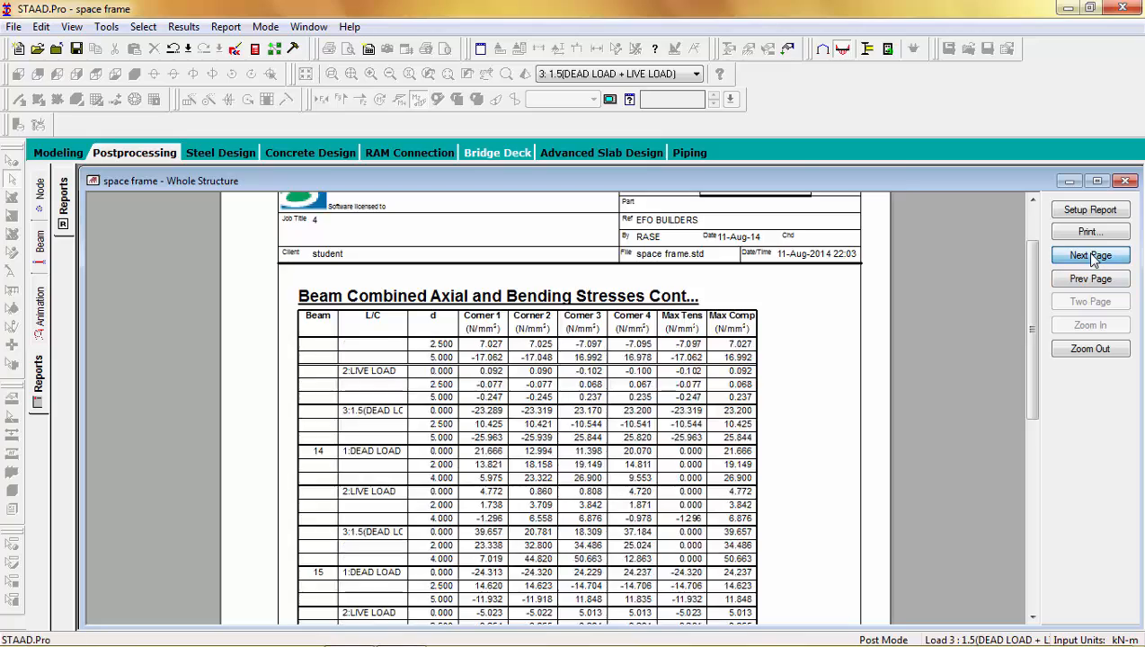
pyautogui.click(1092, 258)
pyautogui.click(1092, 258)
pyautogui.click(1093, 259)
pyautogui.click(1091, 256)
pyautogui.click(1092, 256)
pyautogui.click(1092, 257)
pyautogui.click(1091, 256)
pyautogui.click(1091, 256)
pyautogui.click(1091, 256)
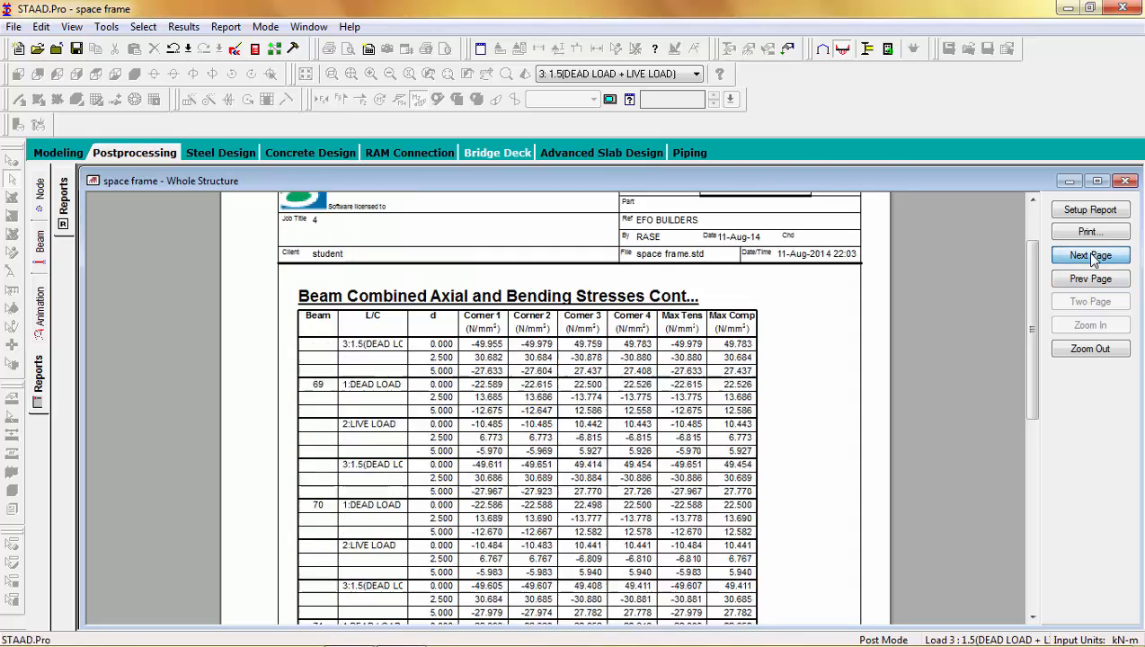
pyautogui.click(1092, 256)
pyautogui.click(1091, 256)
pyautogui.click(1091, 256)
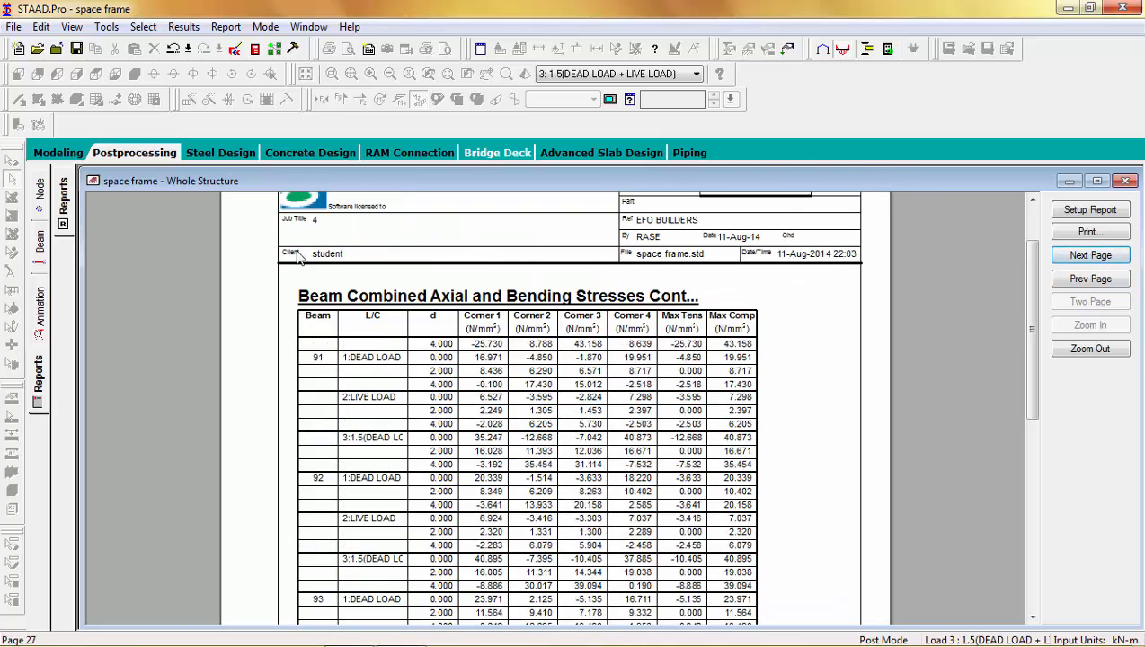
pyautogui.click(265, 280)
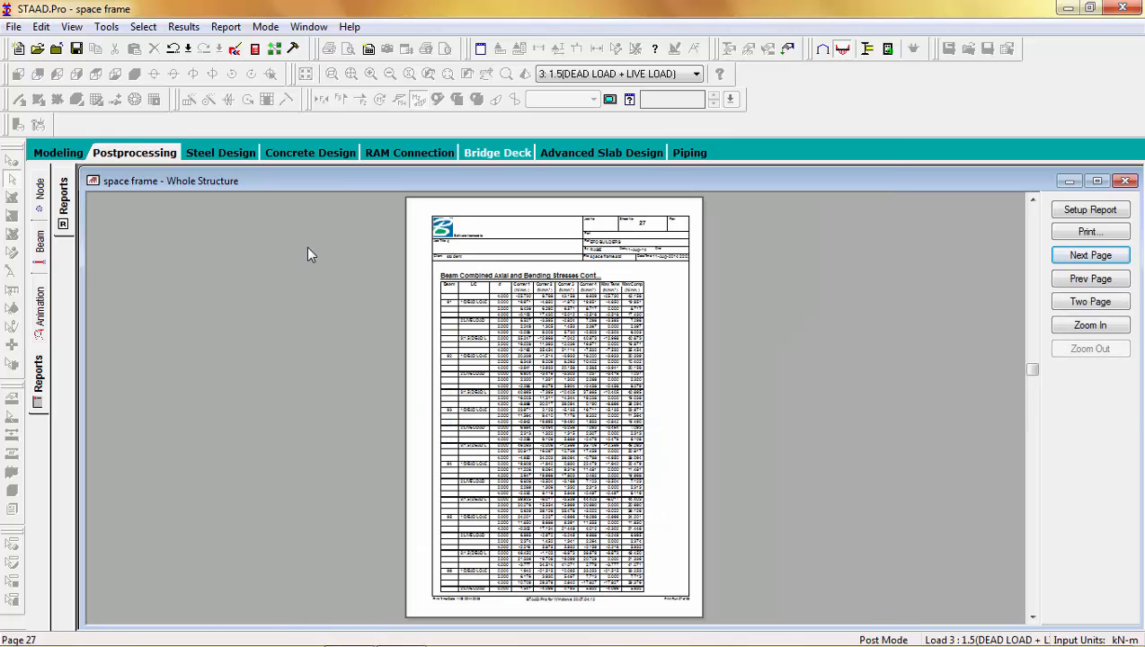
# Step: Remove Beam Combined Stresses and Beam End Displ Summary from the selected report items and regenerate the report
pyautogui.click(1068, 211)
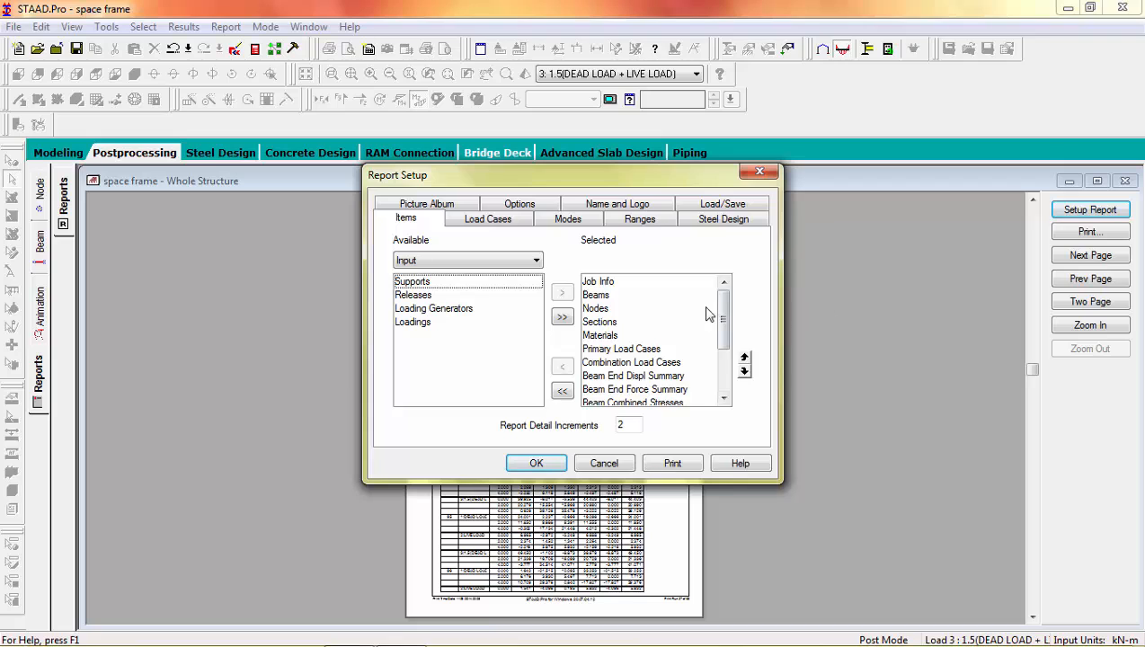
pyautogui.click(667, 404)
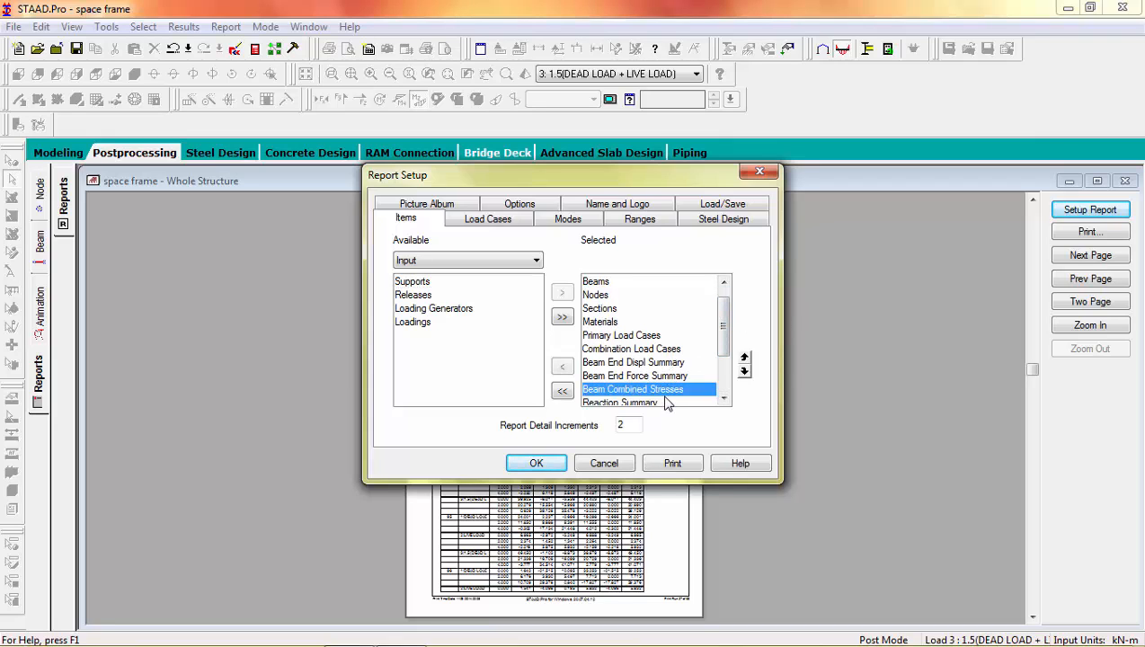
pyautogui.click(562, 367)
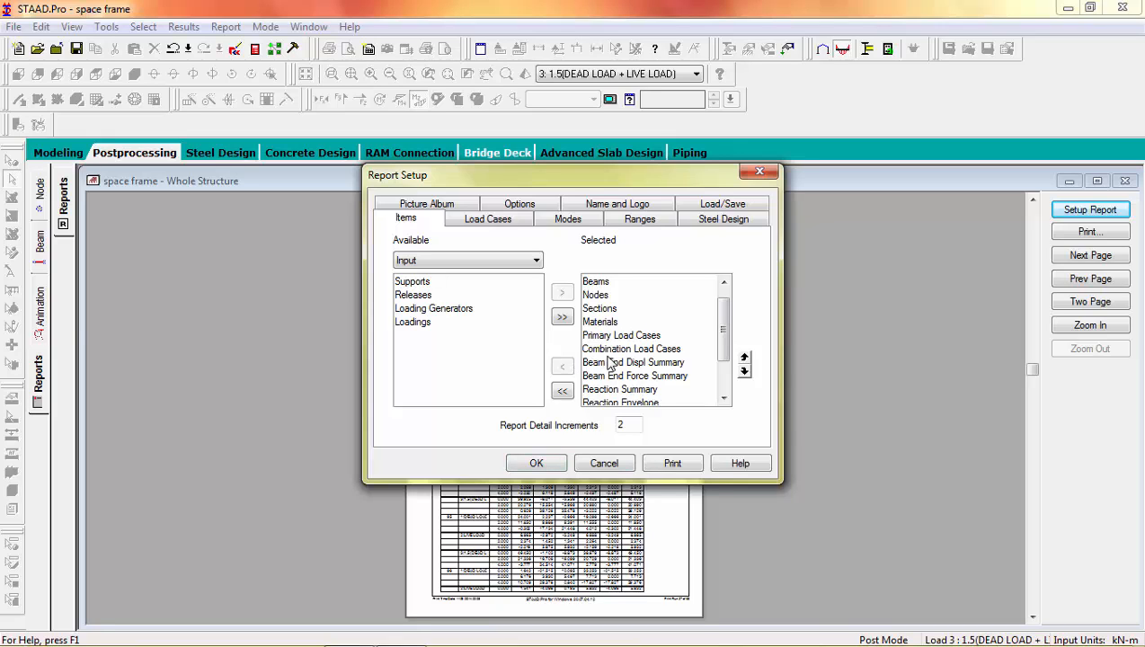
pyautogui.click(598, 363)
pyautogui.click(563, 366)
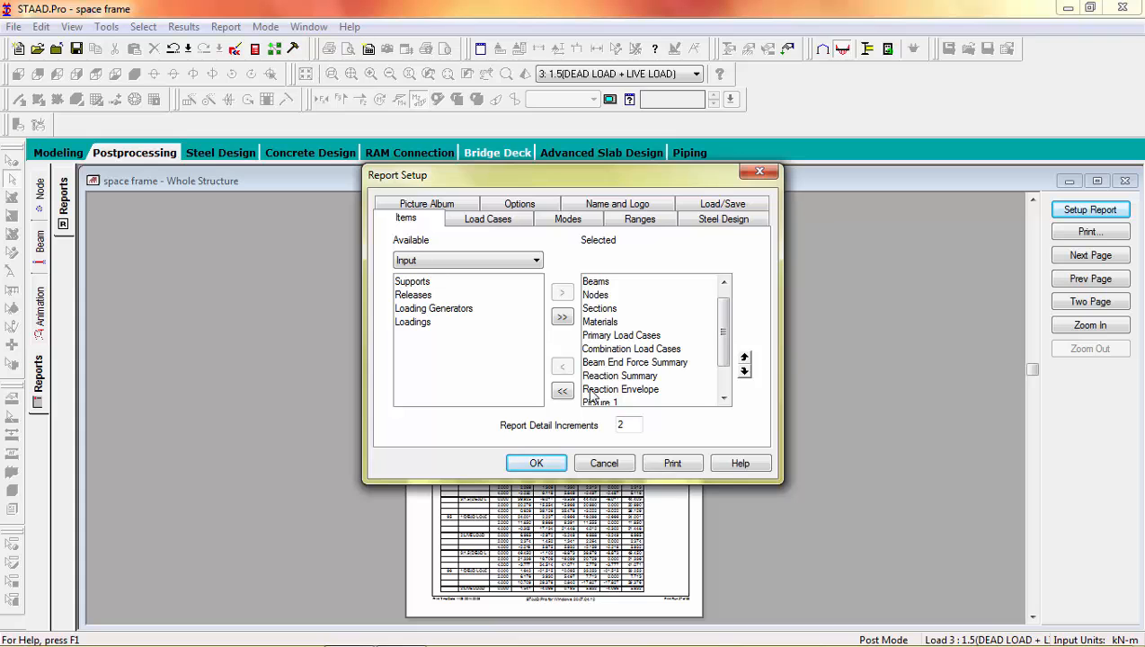
pyautogui.click(670, 465)
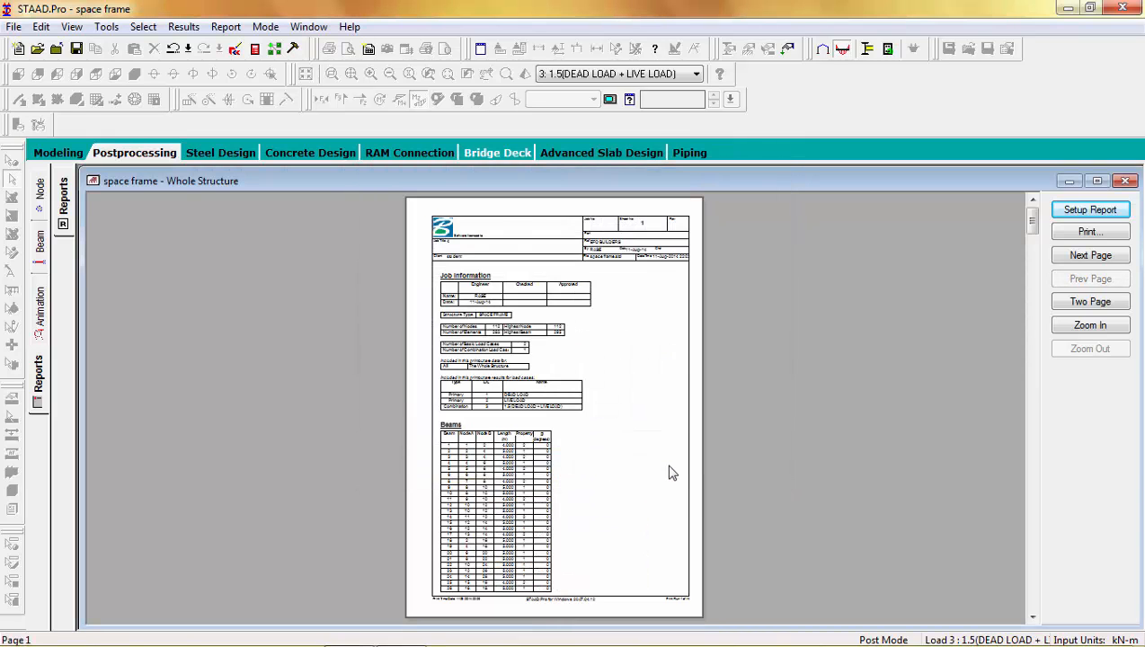
# Step: Examine the Beams and Nodes tables of the shortened report page by page, up to the Section Properties
pyautogui.click(670, 468)
pyautogui.click(670, 469)
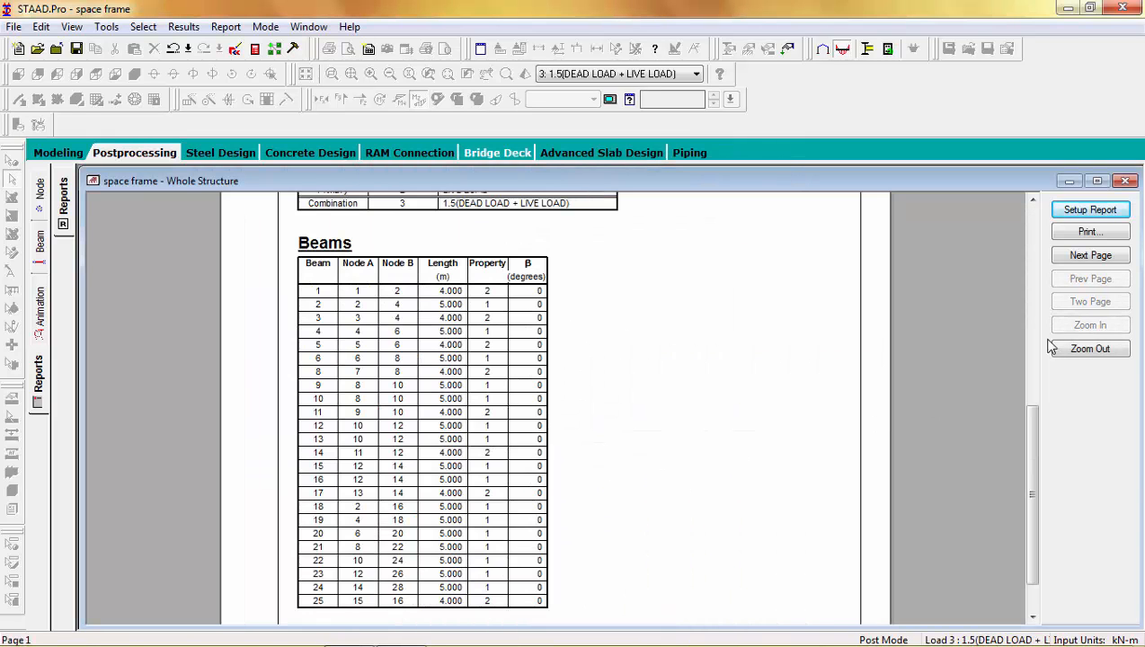
pyautogui.moveTo(1034, 424); pyautogui.dragTo(1035, 453)
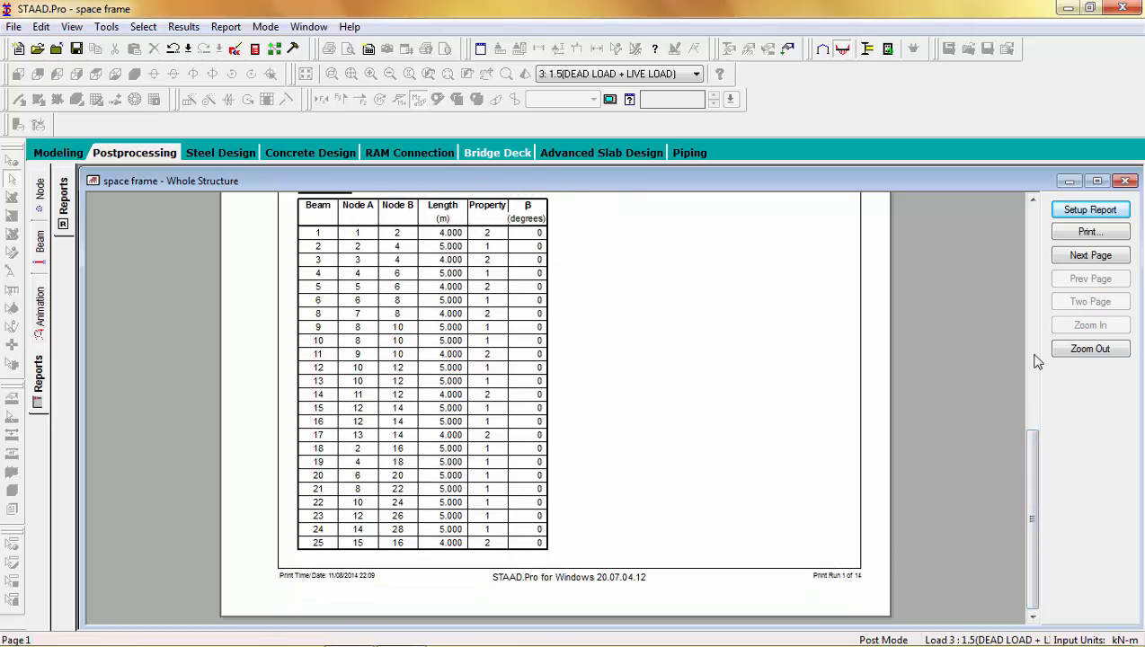
pyautogui.click(1110, 260)
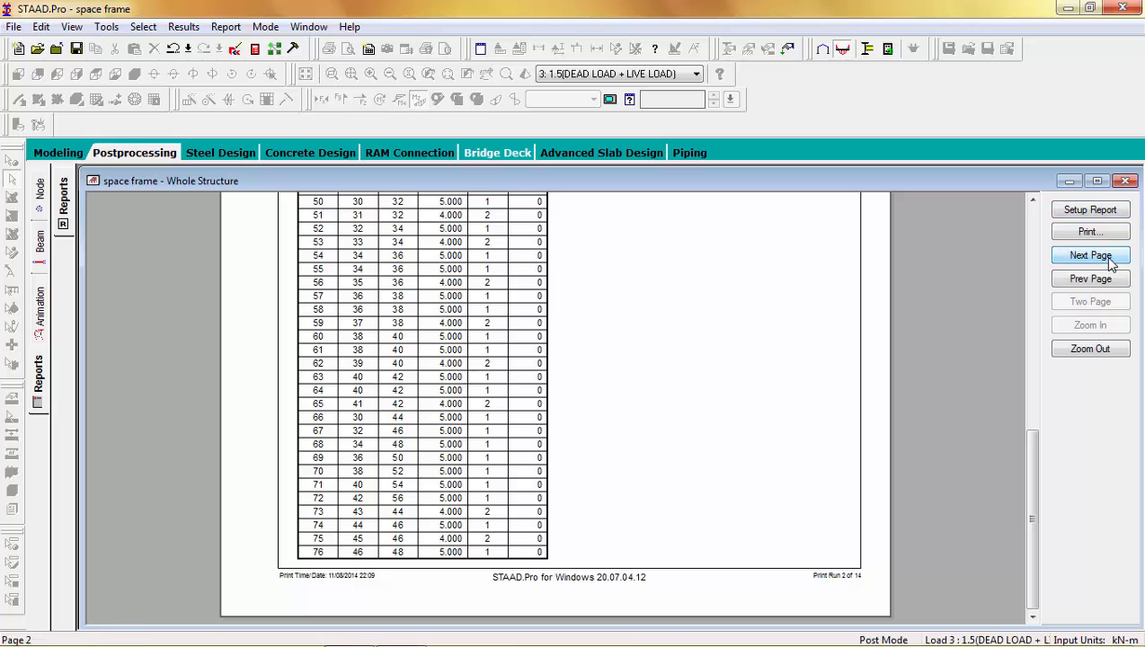
pyautogui.click(1110, 261)
pyautogui.click(1110, 261)
pyautogui.moveTo(1024, 444); pyautogui.dragTo(1049, 314)
pyautogui.click(1111, 258)
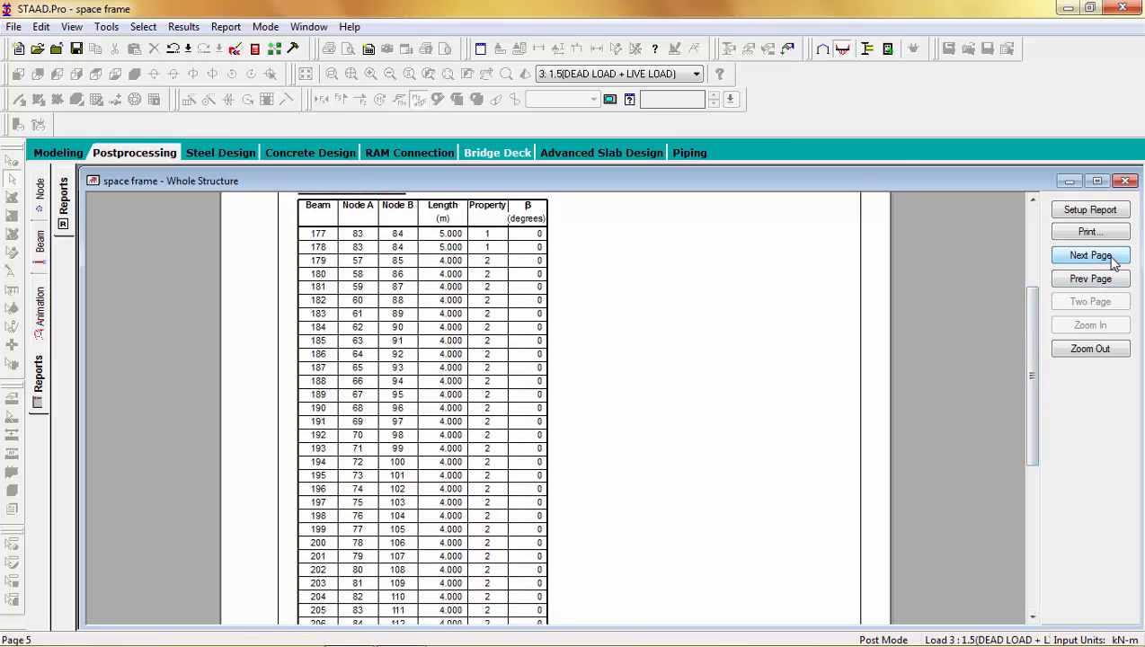
pyautogui.click(1091, 255)
pyautogui.click(1090, 255)
pyautogui.click(1091, 255)
pyautogui.click(1090, 255)
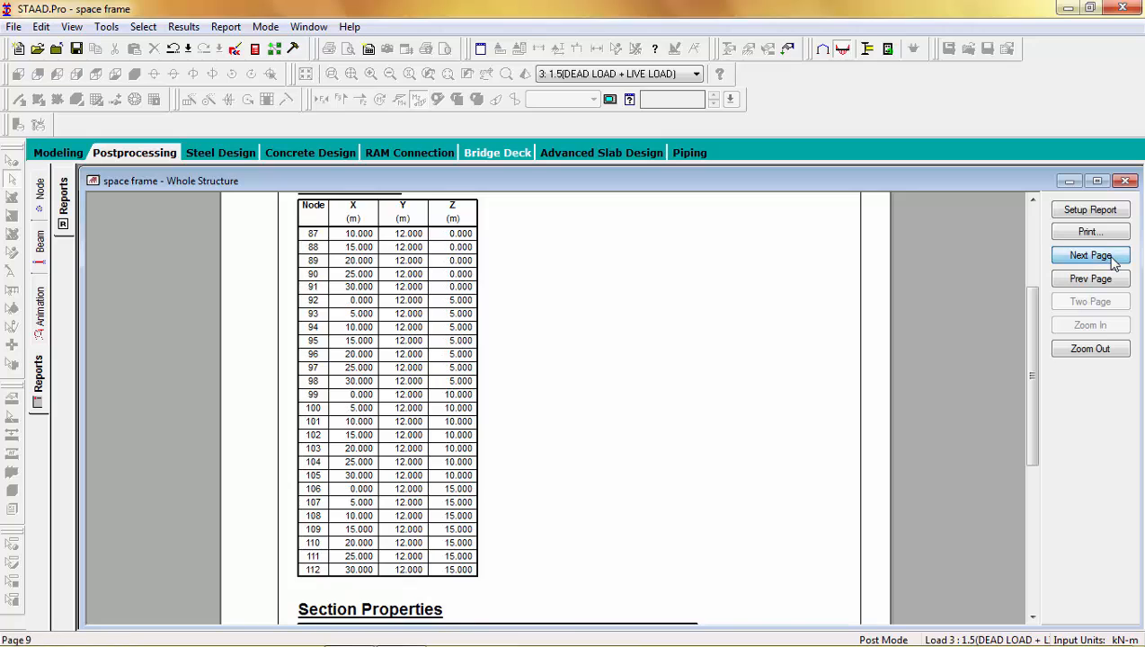
# Step: Review the Combination Load Cases, Beam End Force Summary and Reaction Summary in the report
pyautogui.click(1111, 258)
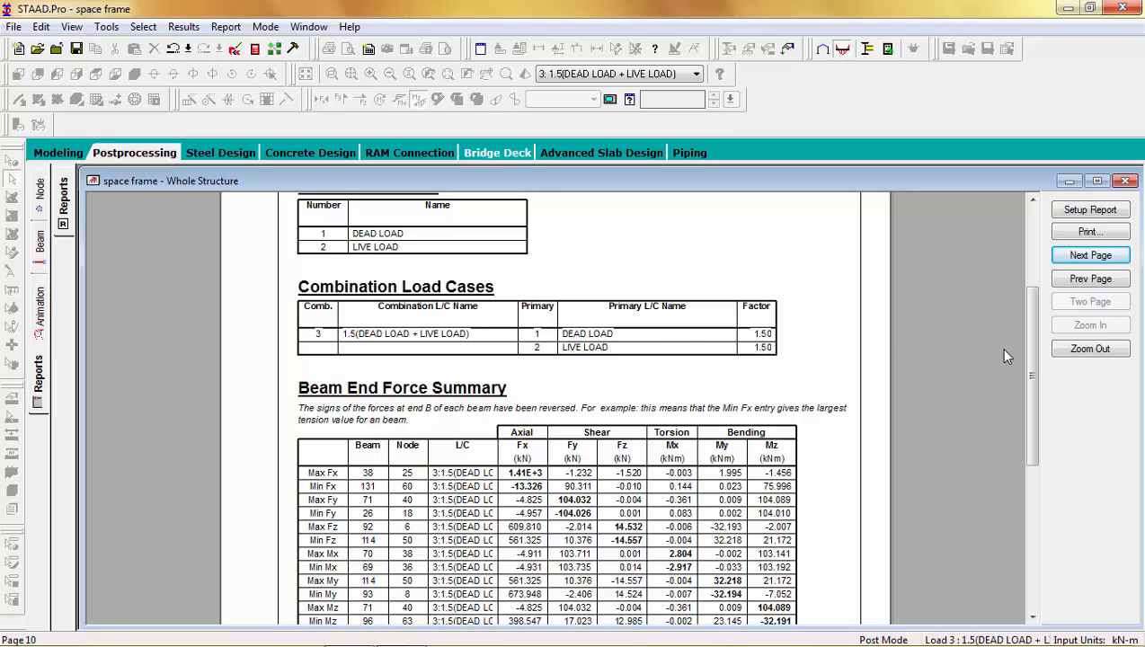
pyautogui.scroll(-2, 1028, 347)
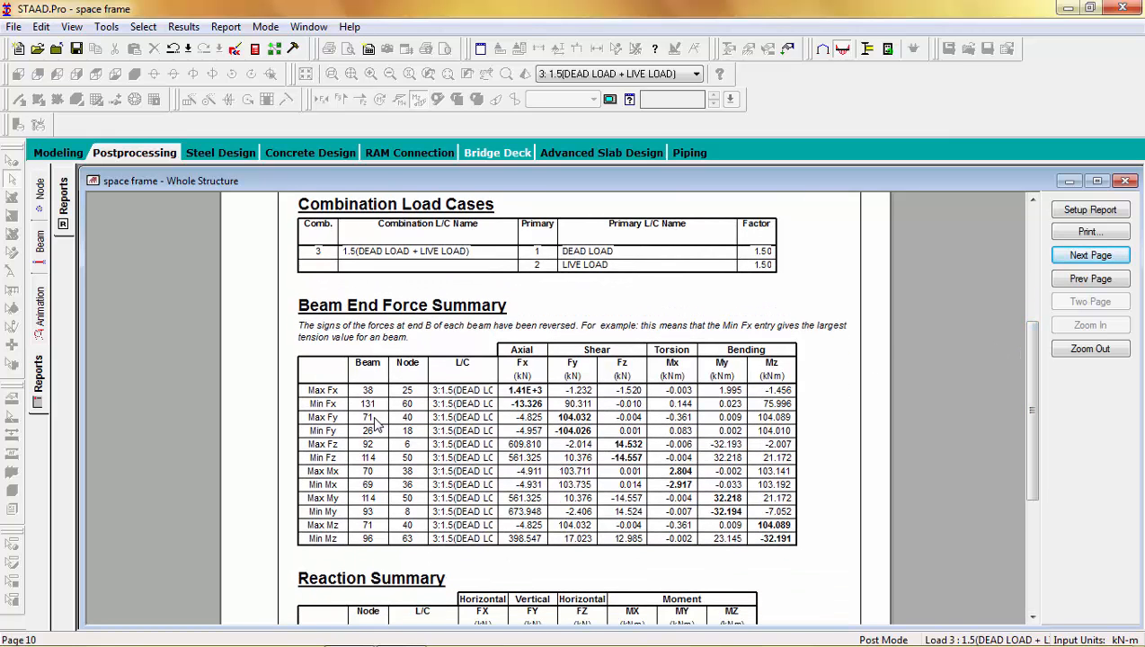
pyautogui.moveTo(1029, 387); pyautogui.dragTo(1024, 471)
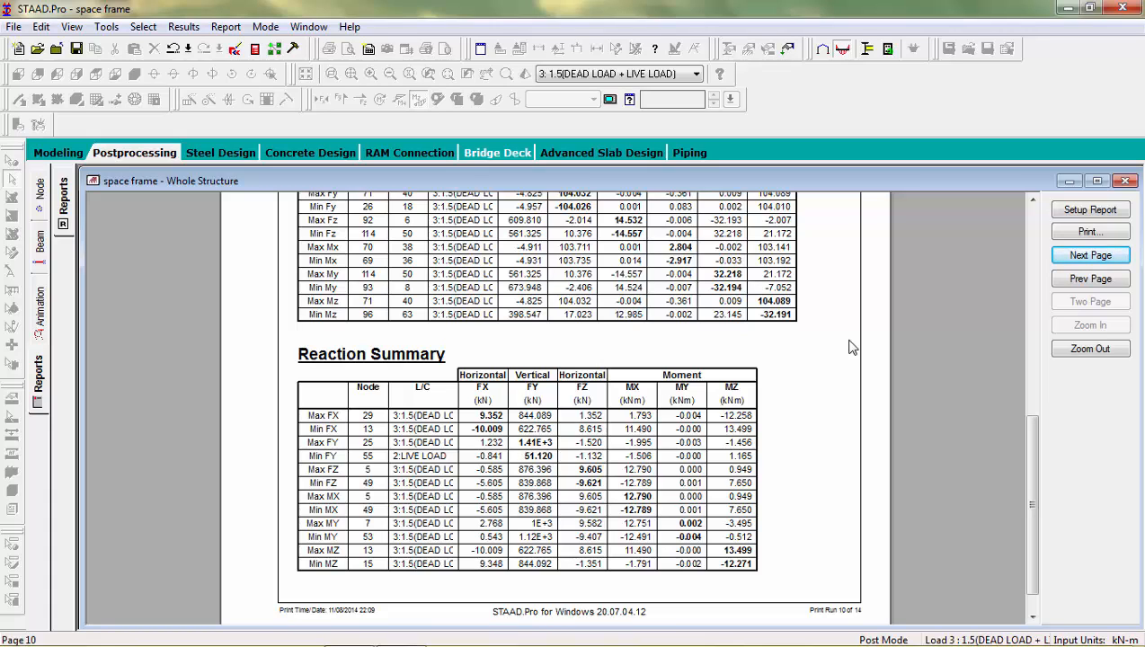
# Step: Return to the modeling mode and close the program, saving the changes to the file's pictures
pyautogui.click(38, 153)
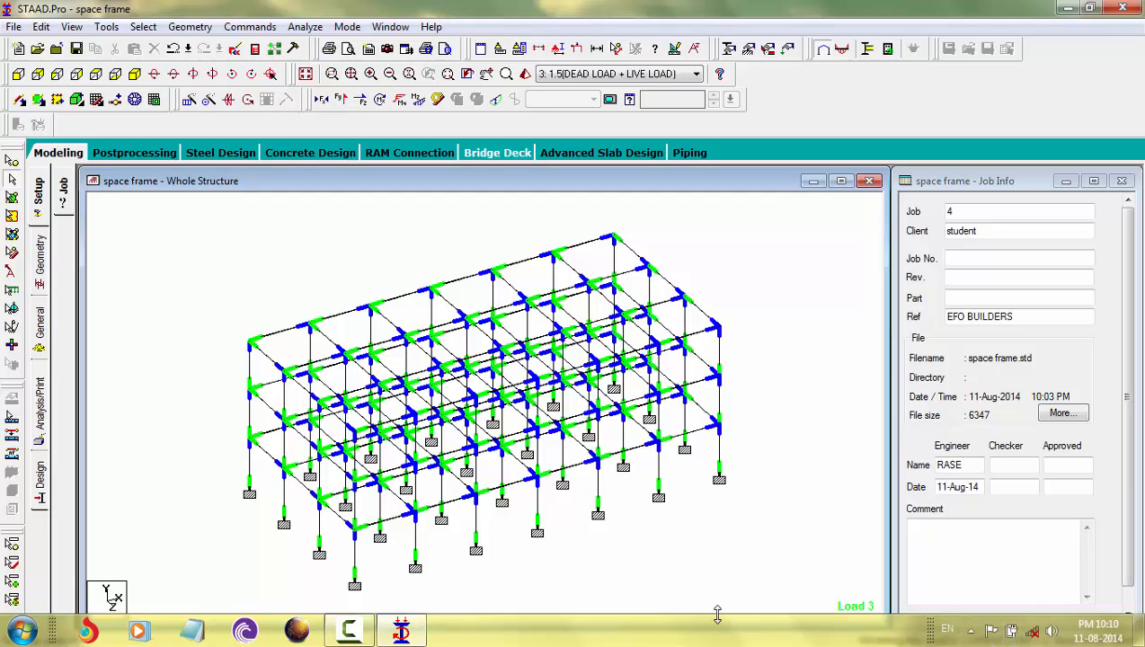
pyautogui.click(1122, 9)
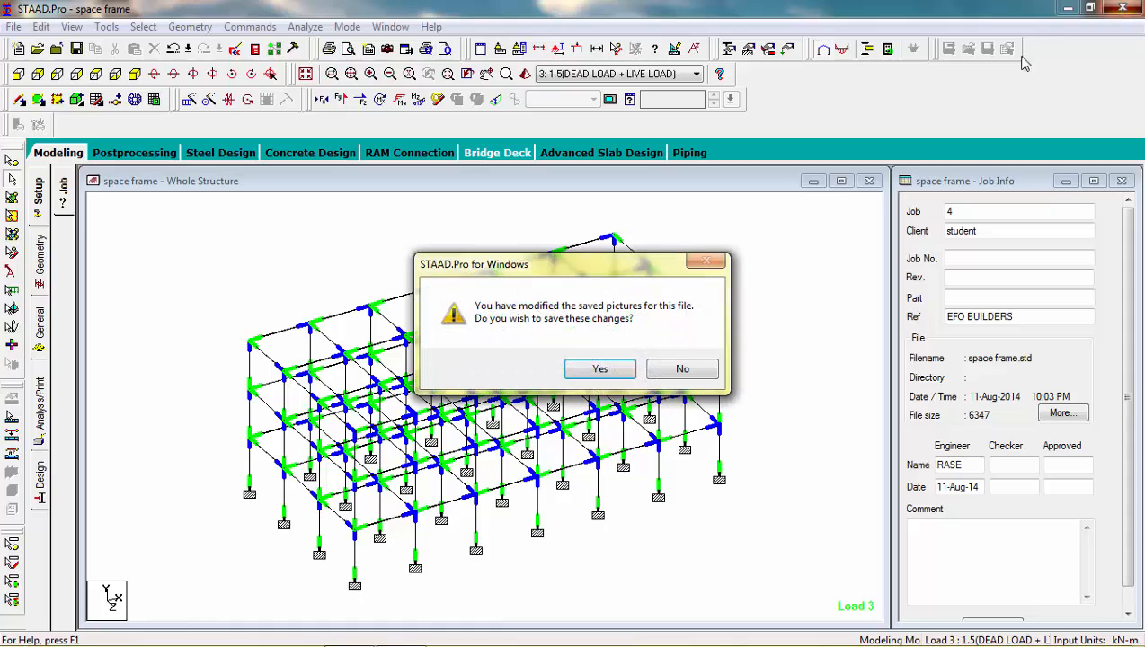
pyautogui.click(619, 370)
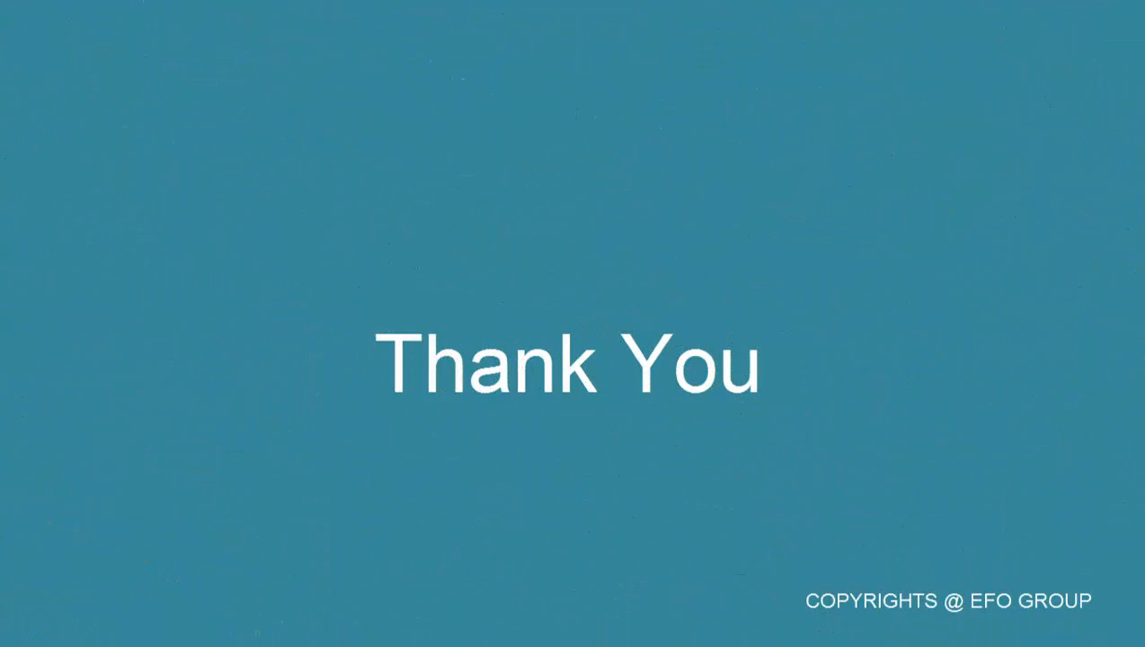